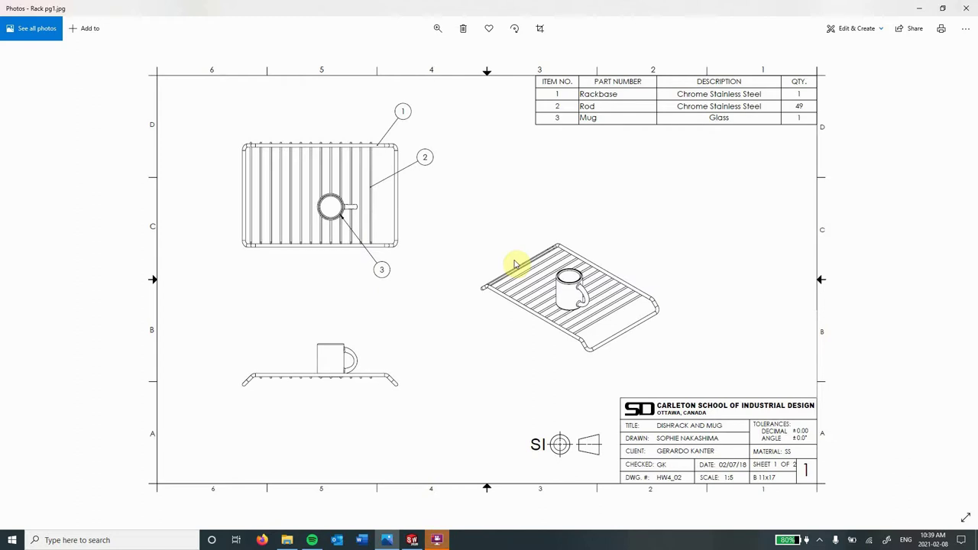
- View the second sheet of the rack drawing, switch to SOLIDWORKS and create a new part document
key("Right")
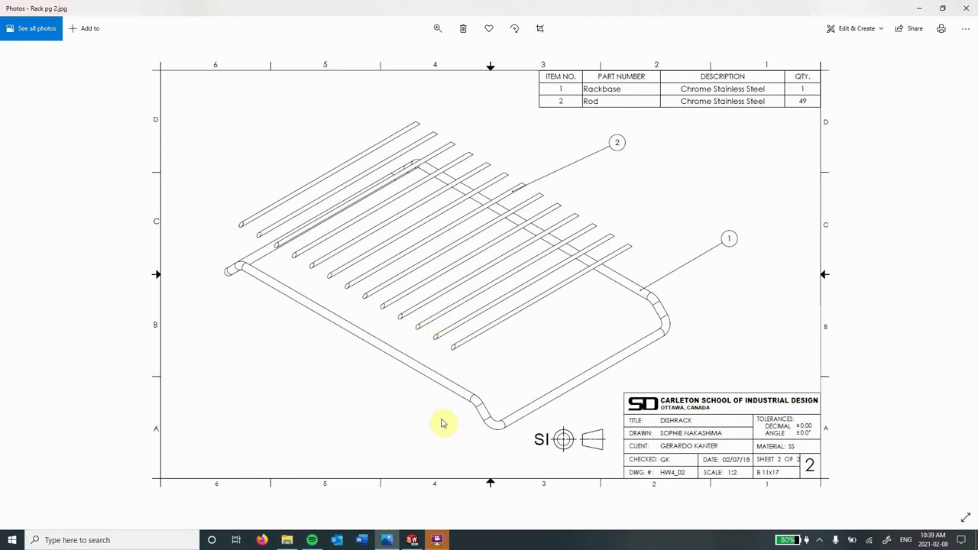
left_click(411, 540)
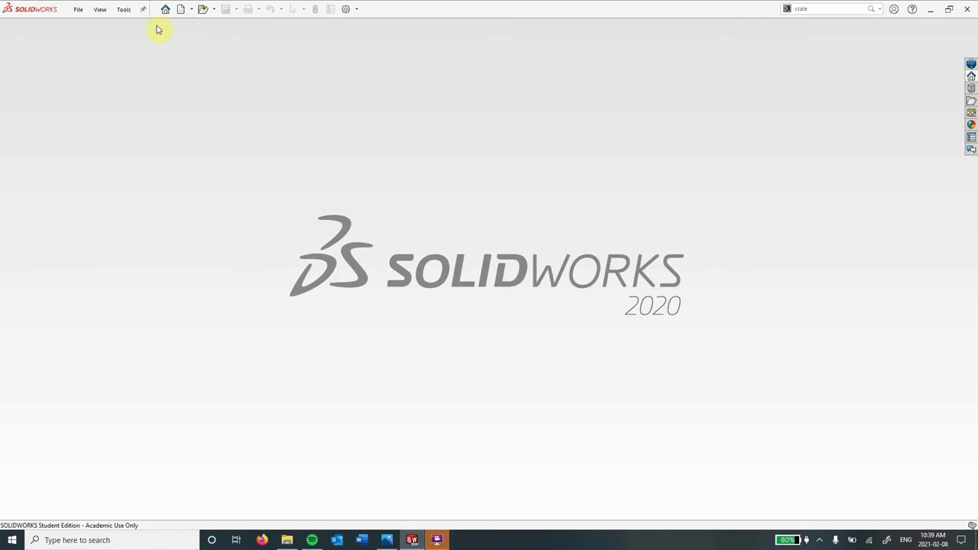
left_click(78, 10)
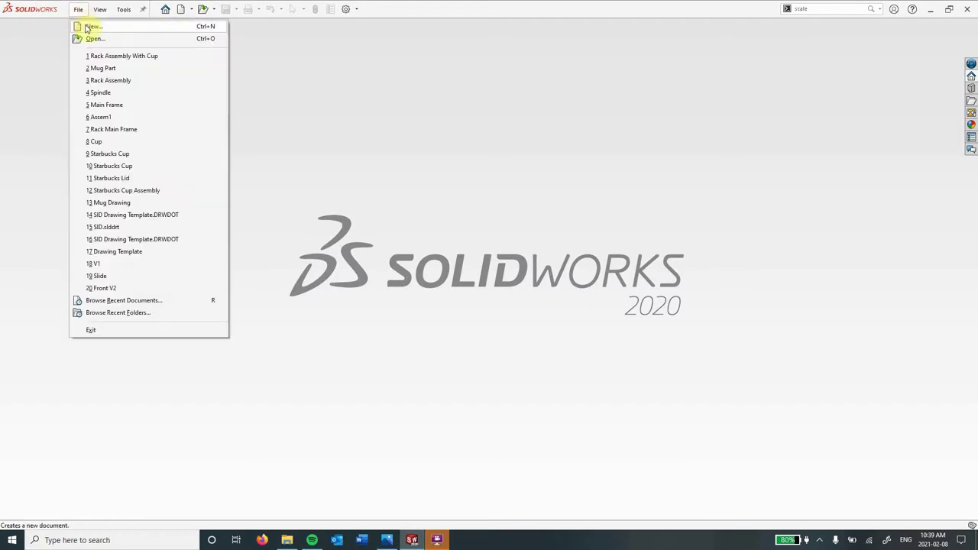
left_click(87, 28)
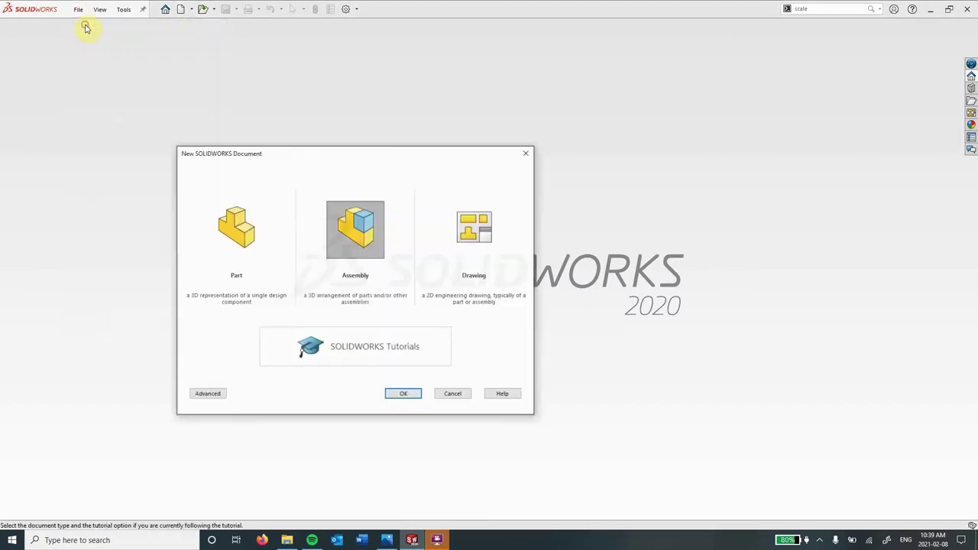
left_click(236, 230)
left_click(414, 393)
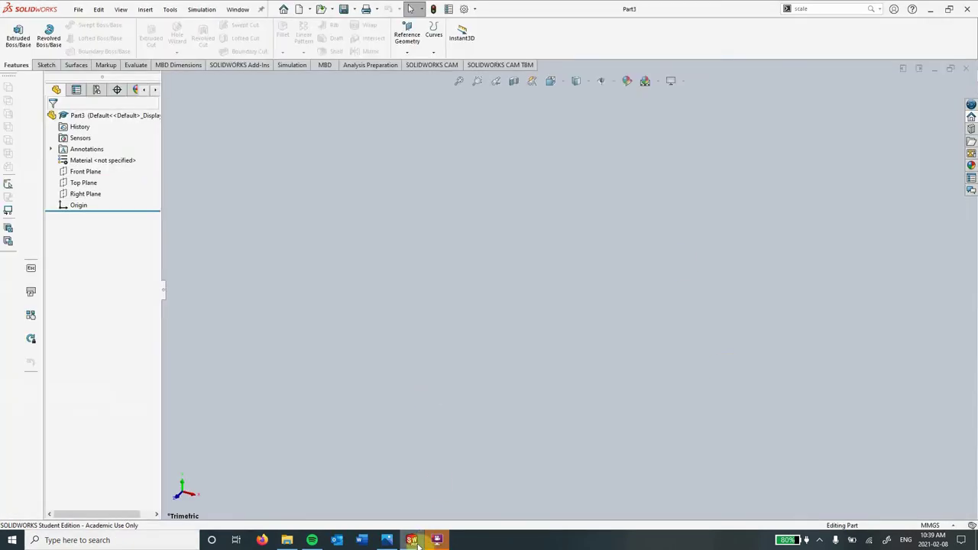
- Examine the first sheet of the rack drawing in Photos and return to SOLIDWORKS
mouse_move(386, 542)
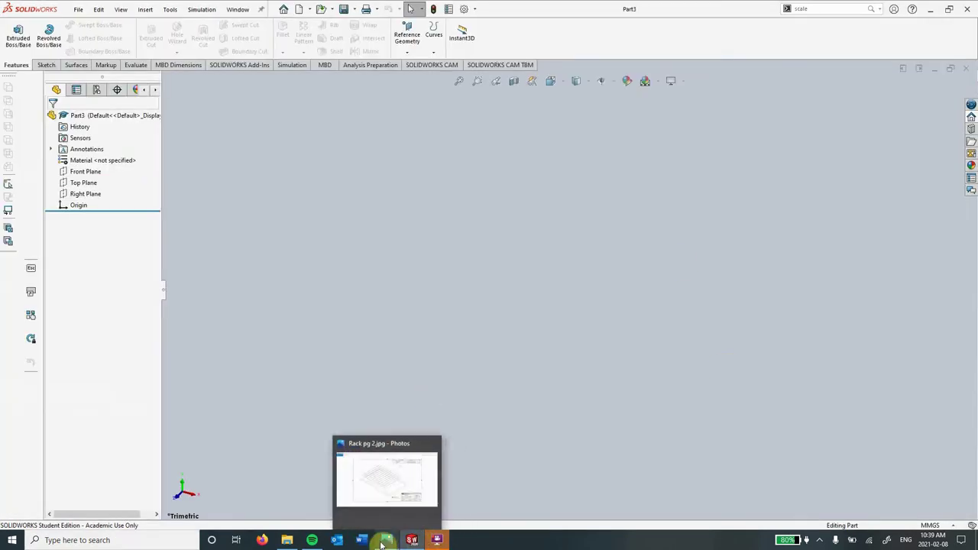
left_click(382, 473)
left_click(939, 277)
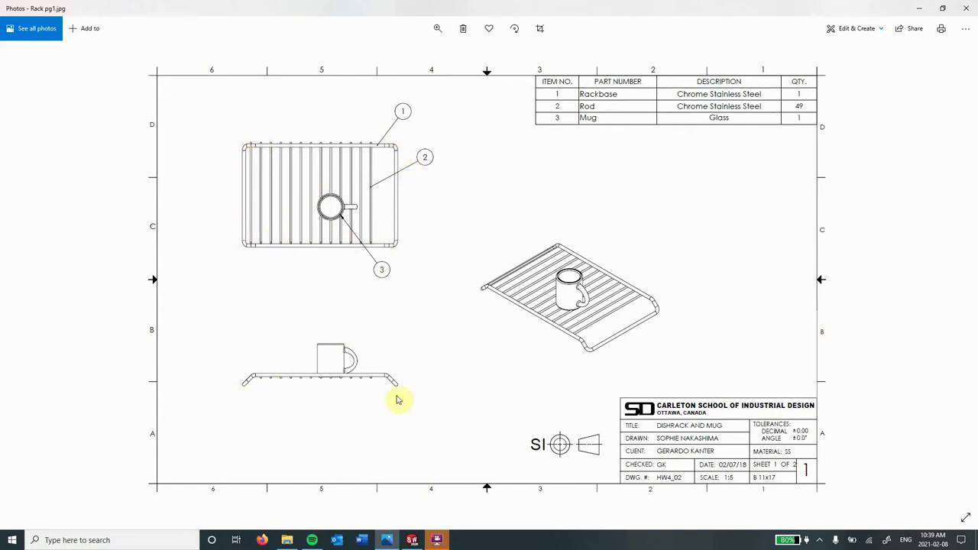
left_click(412, 540)
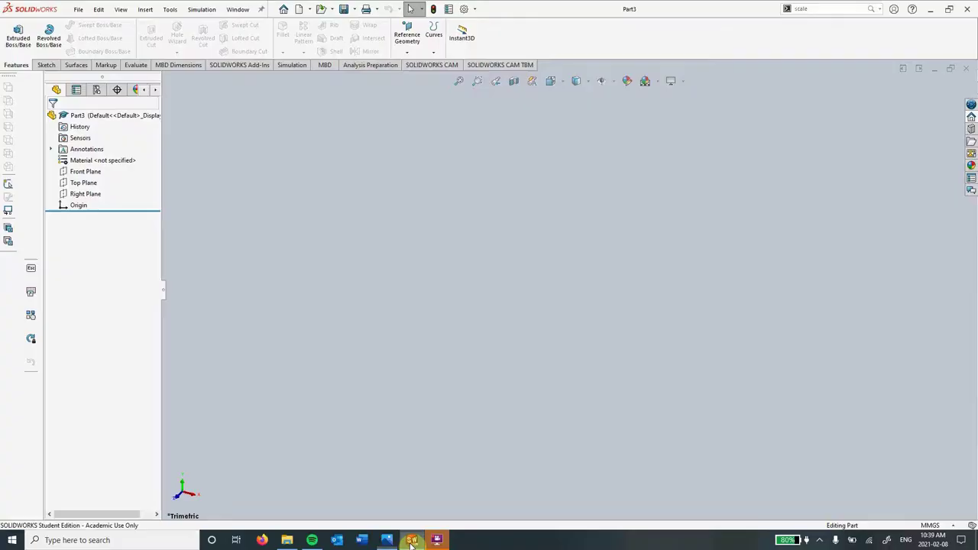
- Sketch a closed rectangle 100 mm wide and 70 mm high on the Top Plane using connected lines
left_click(82, 183)
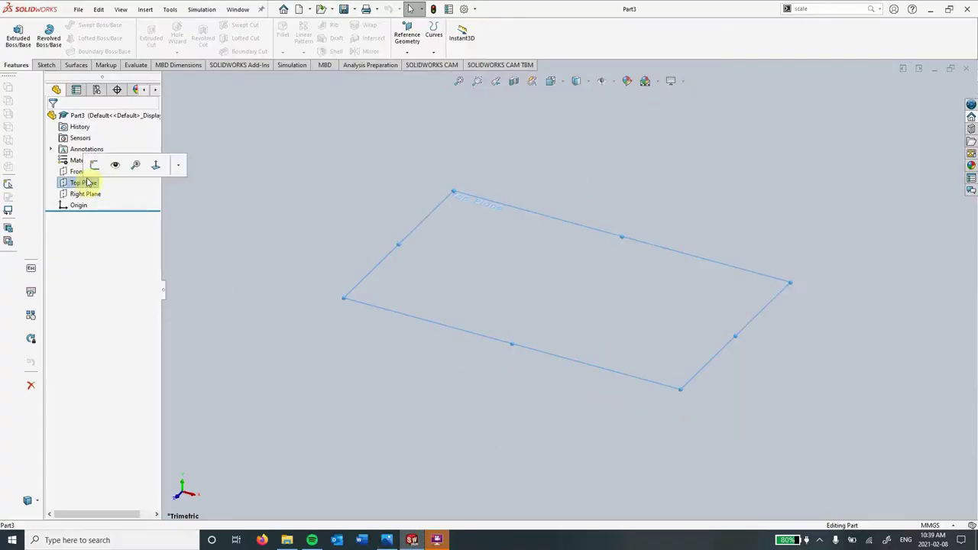
left_click(97, 165)
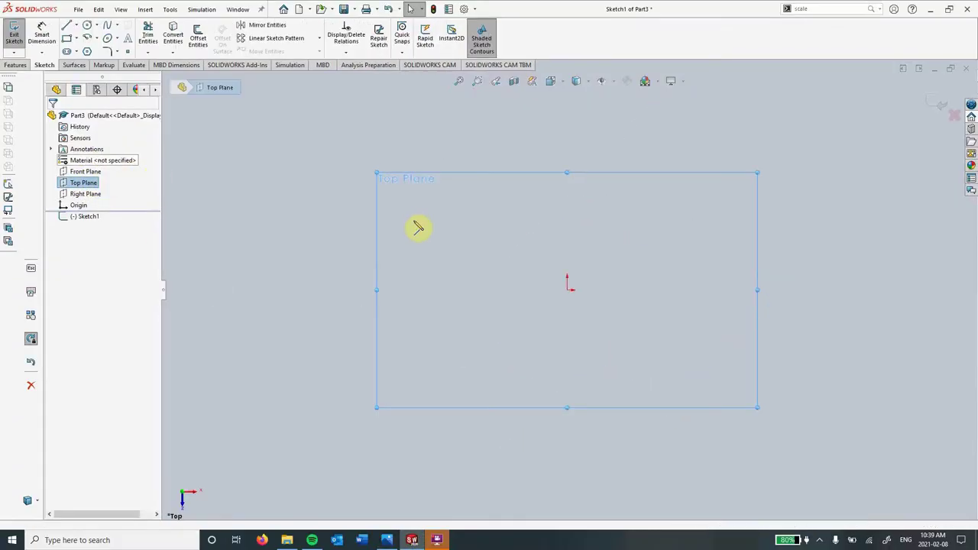
key("l")
left_click(472, 211)
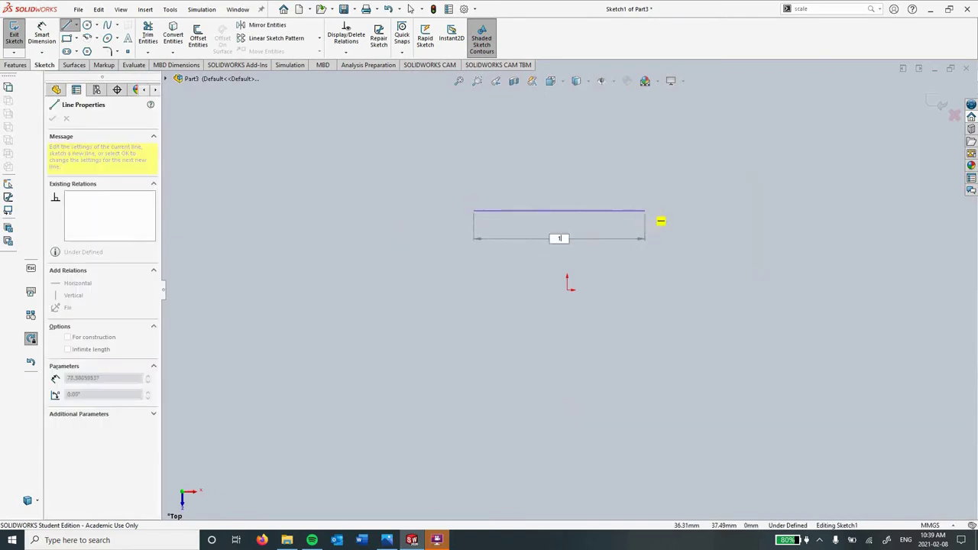
left_click(649, 217)
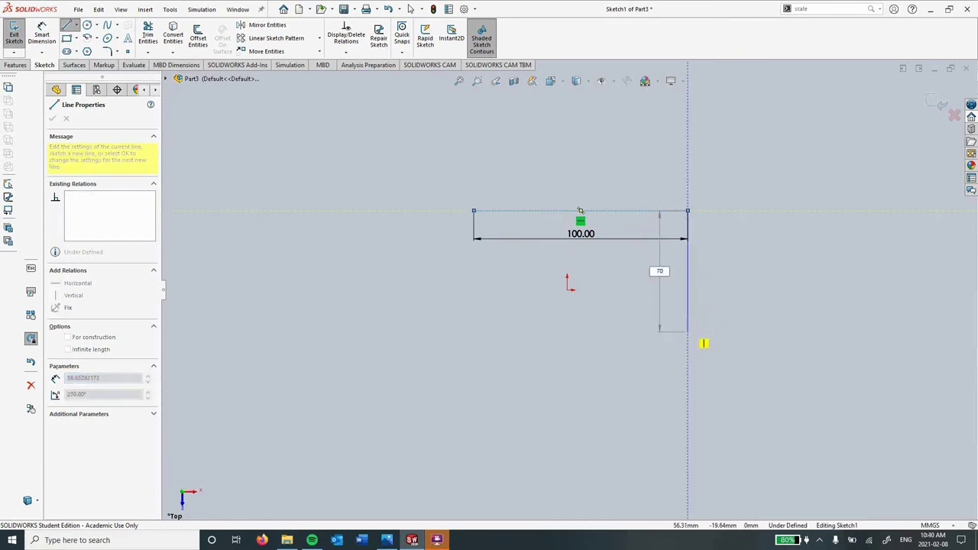
type("70")
key("Return")
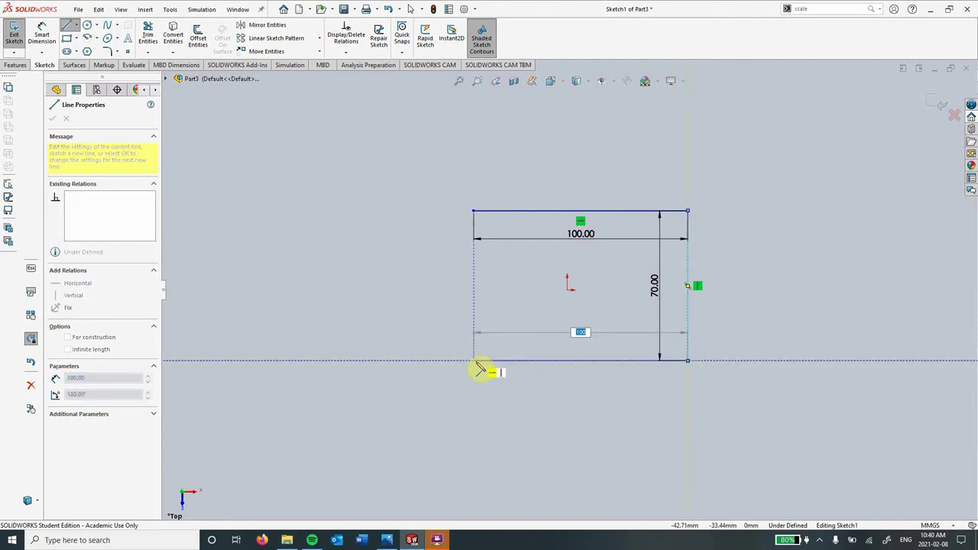
left_click(474, 360)
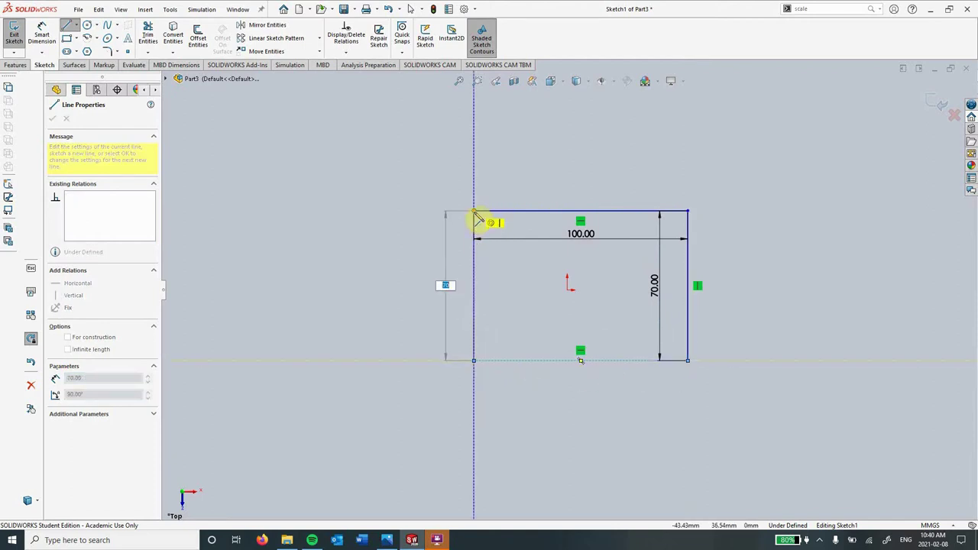
left_click(474, 212)
left_click(473, 212)
key("Escape")
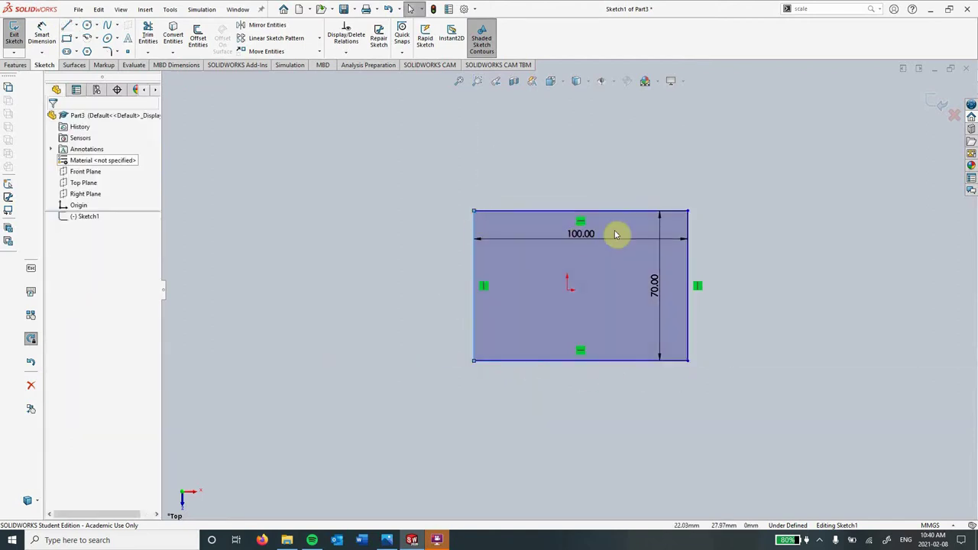
- Draw a vertical and a horizontal line across the rectangle, each connecting the midpoints of opposite edges
key("l")
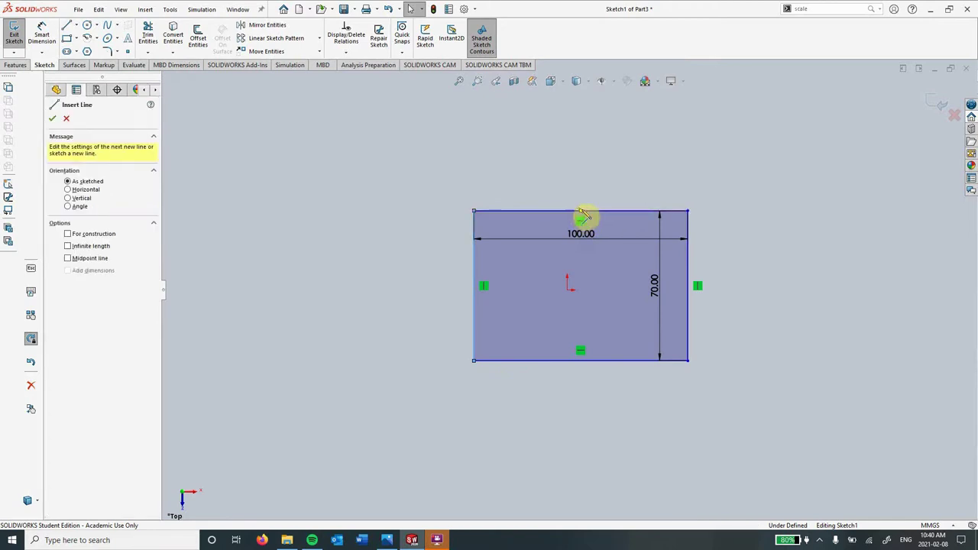
left_click(581, 212)
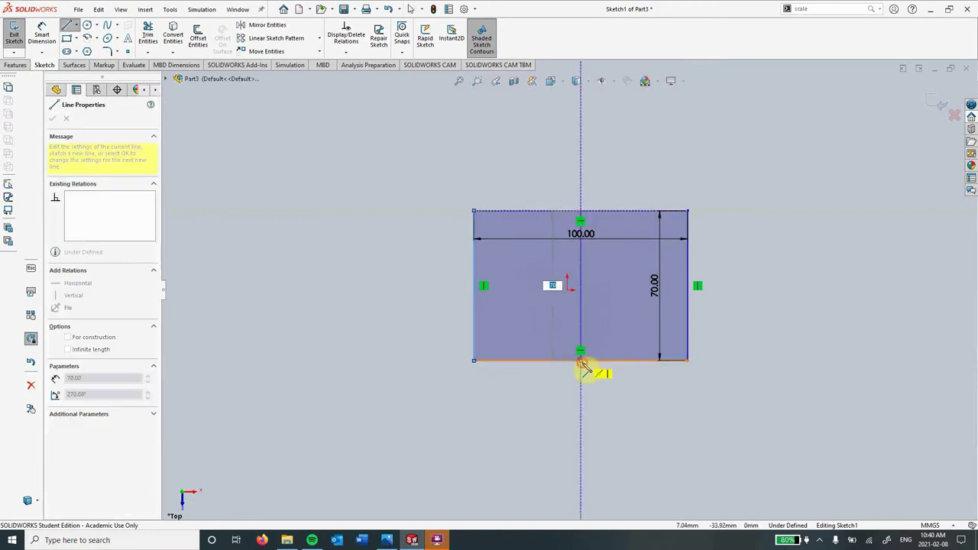
left_click(581, 362)
key("Escape")
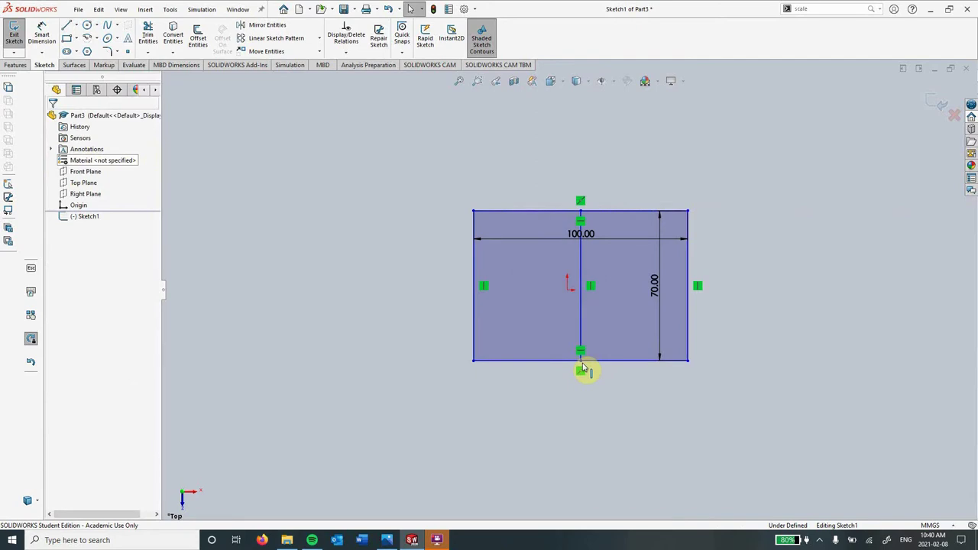
key("l")
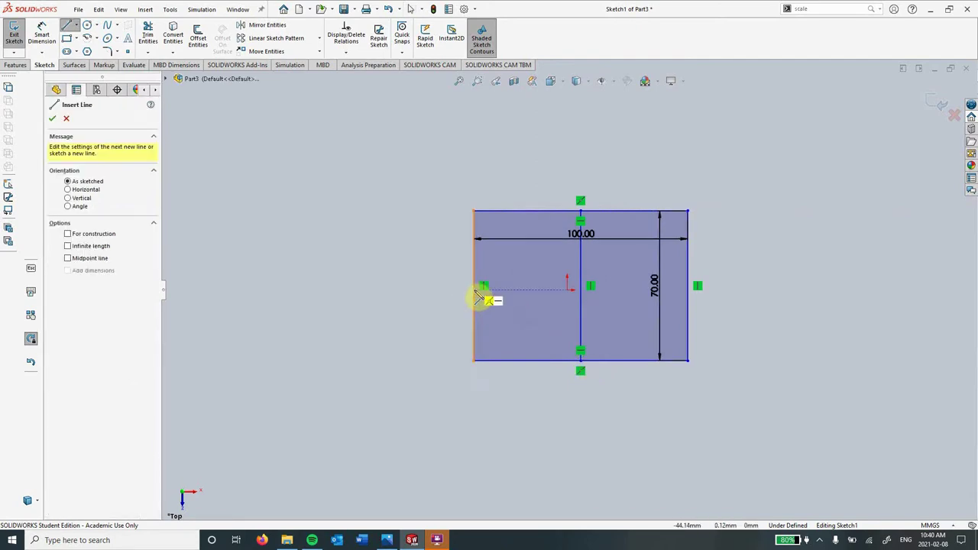
left_click(473, 286)
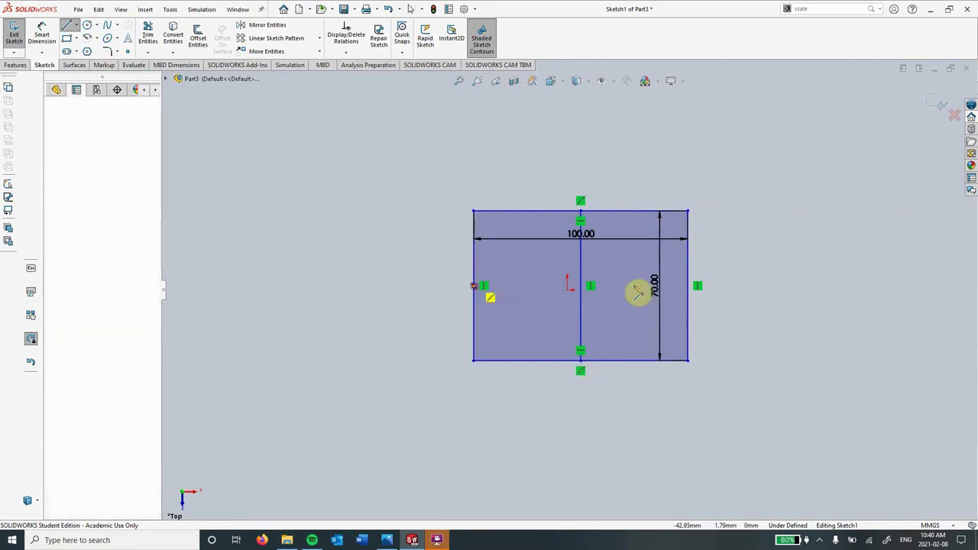
left_click(687, 285)
key("Escape")
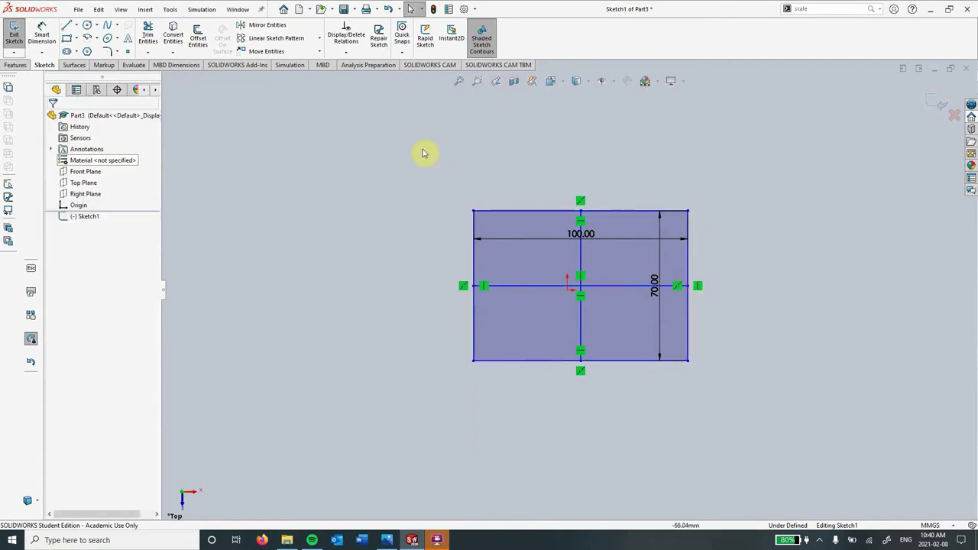
- Convert all the rectangle's lines and both crossing lines to construction geometry
left_click_drag(421, 147, 741, 396)
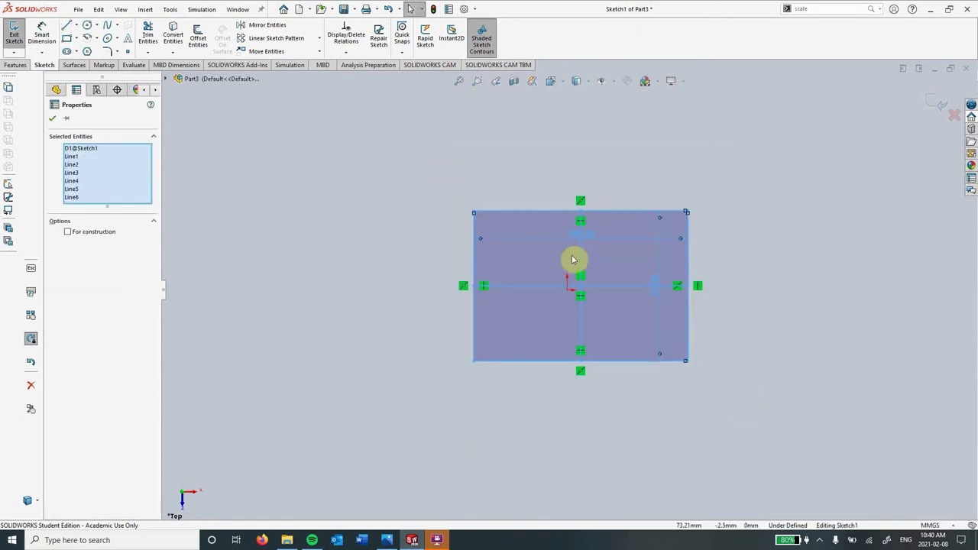
left_click(68, 231)
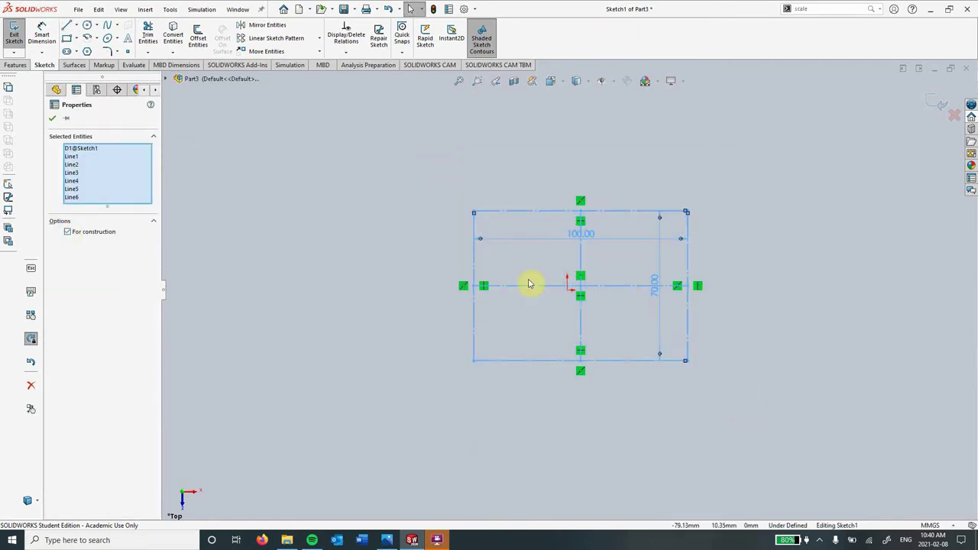
scroll(594, 291, "down", 3)
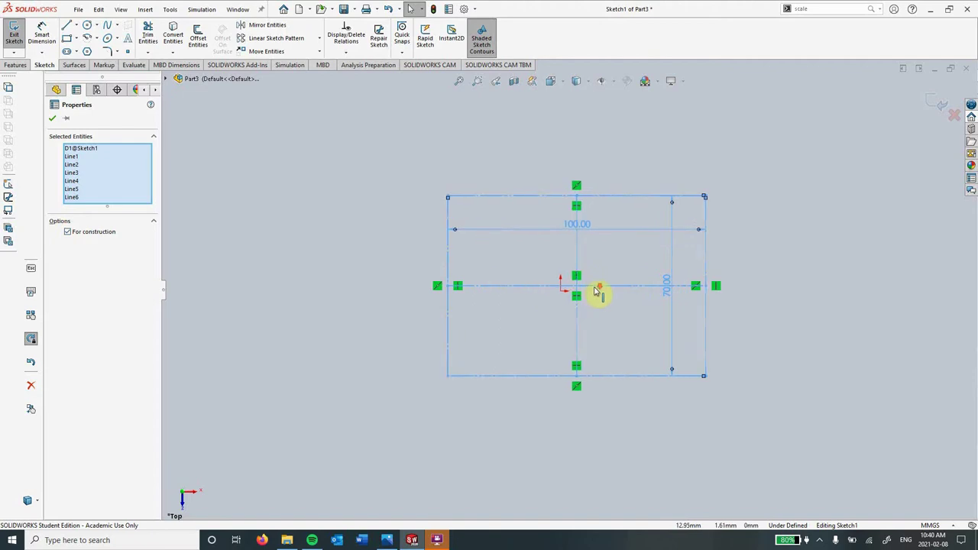
left_click(550, 242)
- Make the vertical and horizontal midlines each coincident with the origin to centre the rectangle
left_click(570, 248)
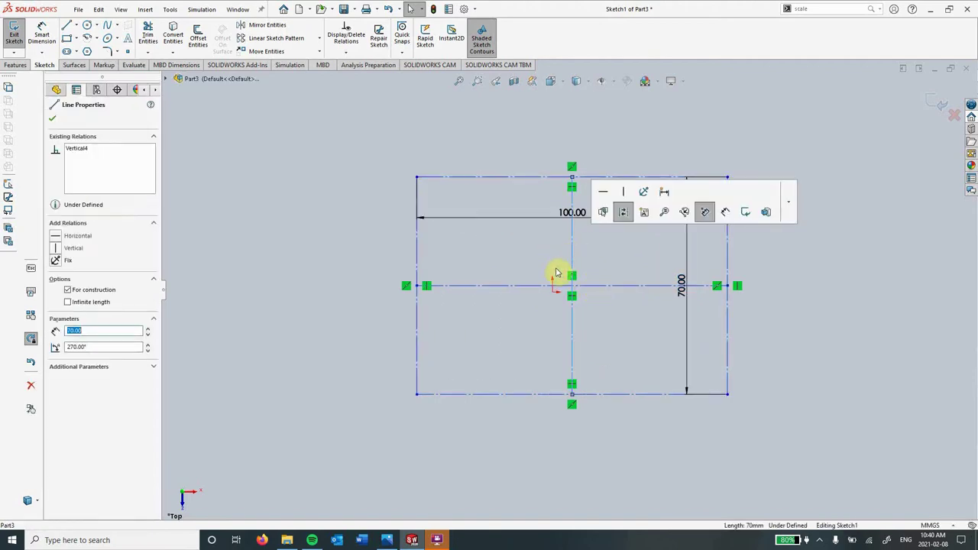
left_click(553, 296, "ctrl")
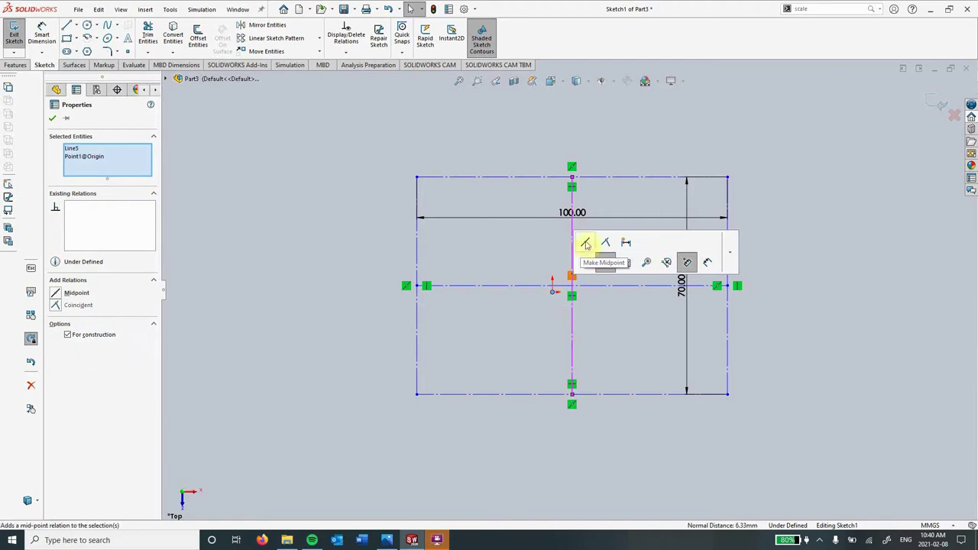
left_click(604, 242)
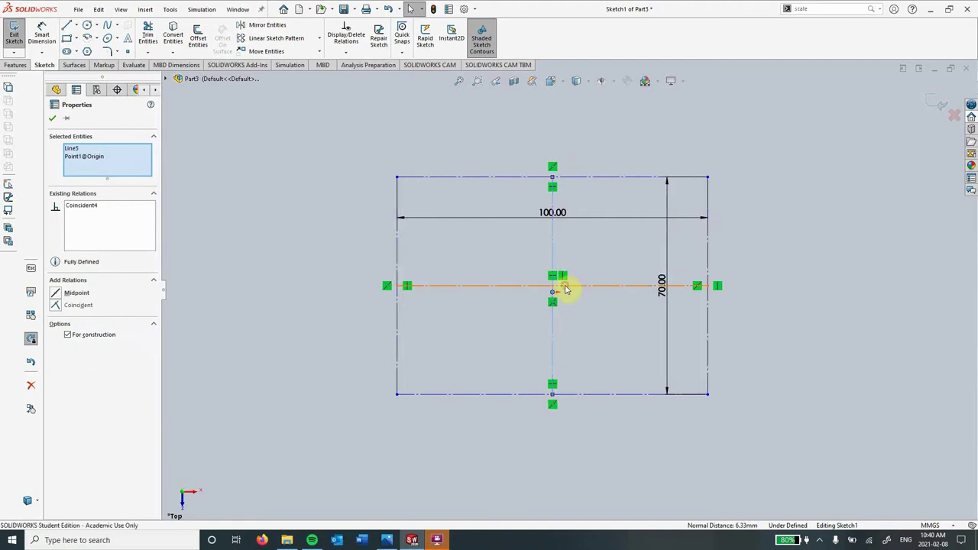
left_click(563, 285)
left_click(553, 296, "ctrl")
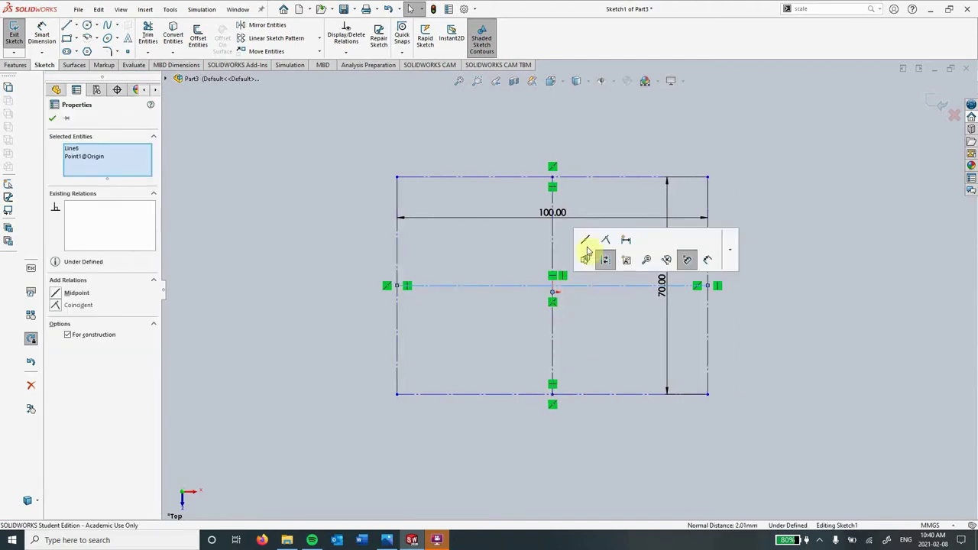
left_click(602, 241)
left_click(584, 316)
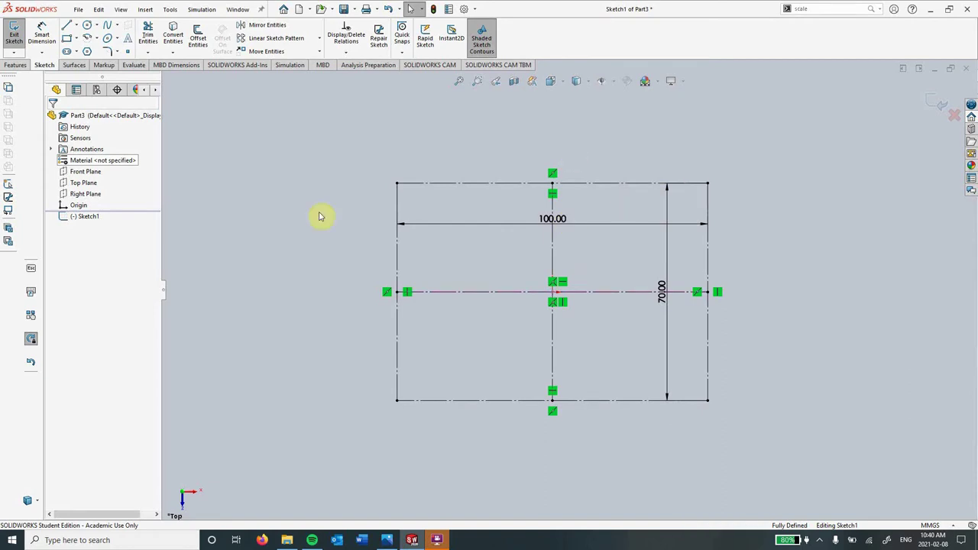
- Check the rack drawing in Photos, and draw solid lines in the sketch from the bottom edge's midpoint through the lower-right corner to the right edge's midpoint
left_click(387, 540)
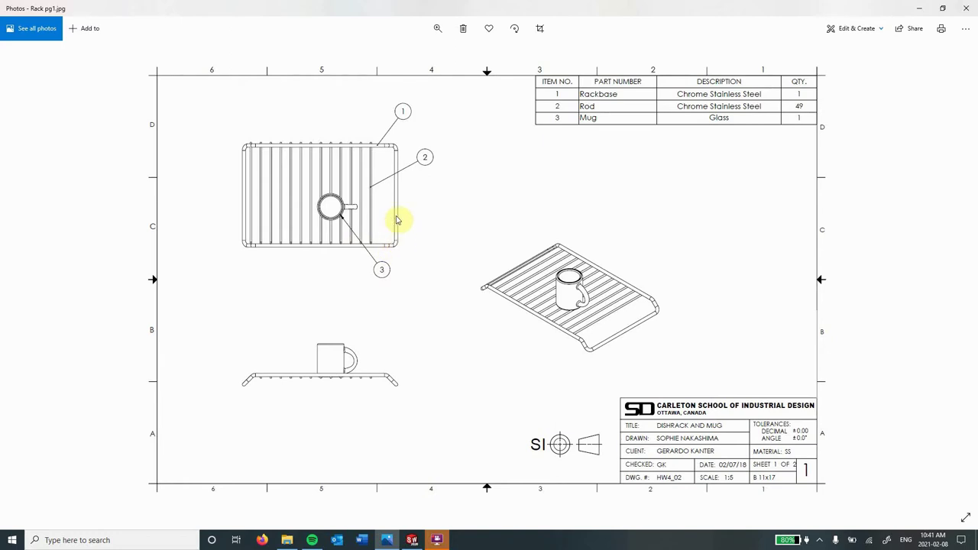
left_click(412, 540)
key("l")
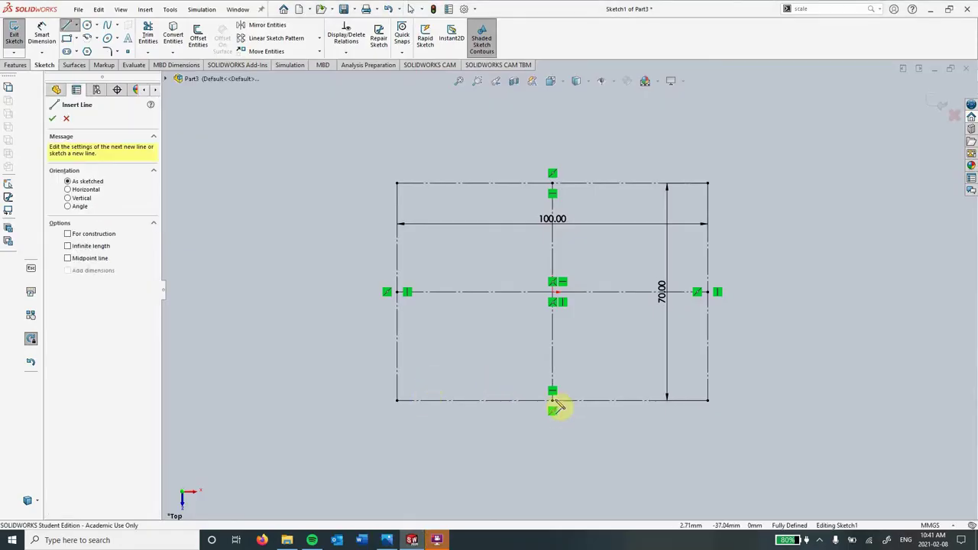
left_click(554, 401)
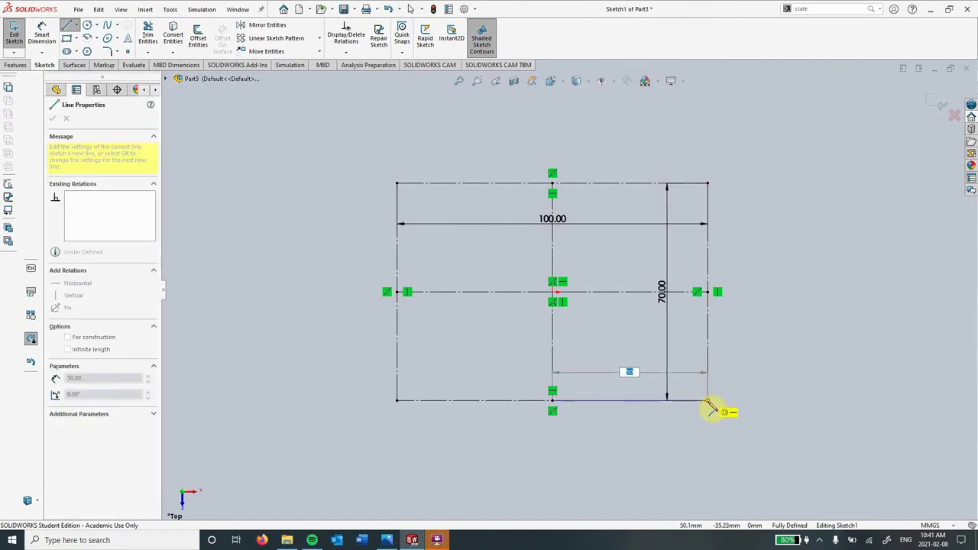
left_click(707, 401)
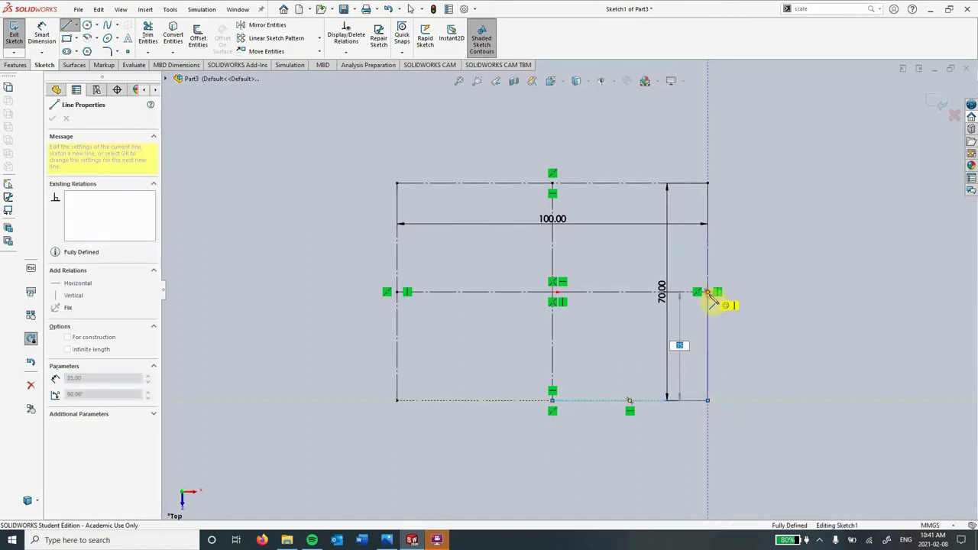
left_click(709, 292)
key("Escape")
key("Escape")
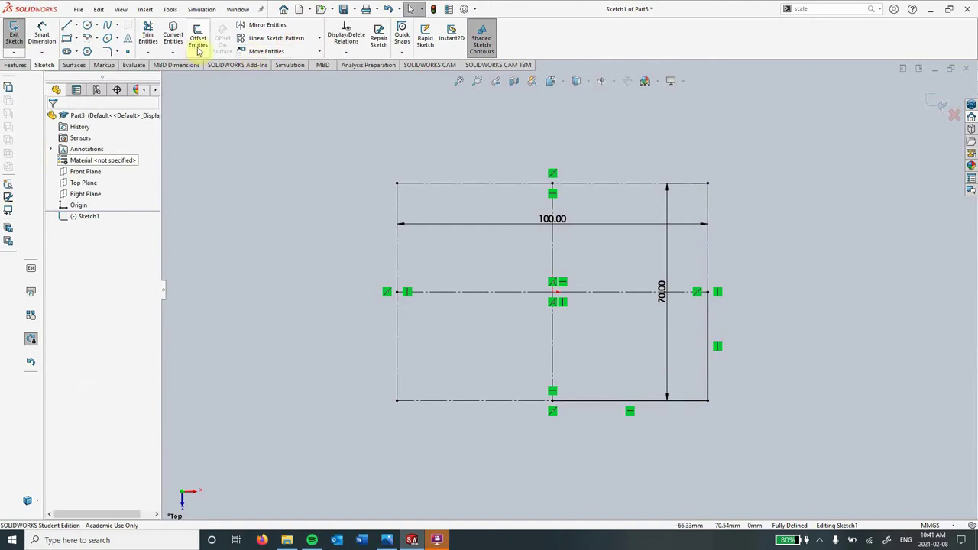
- Check the rack drawing in Photos, and round the lower-right corner of the solid lines with a 3 mm sketch fillet
left_click(116, 51)
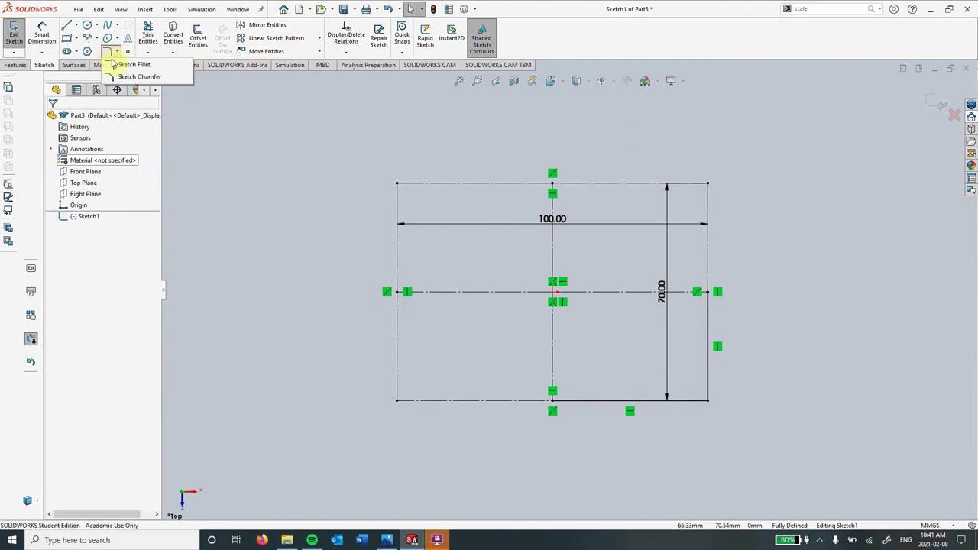
left_click(126, 64)
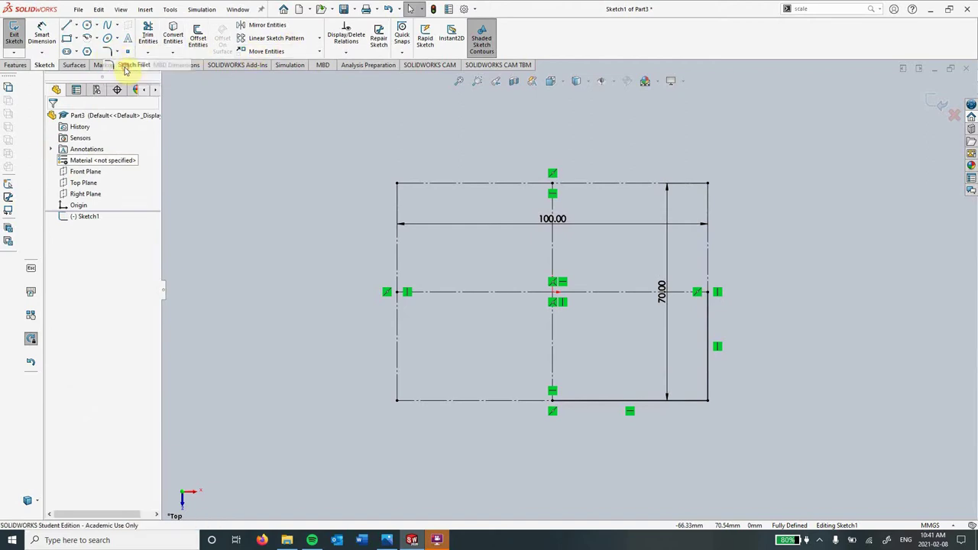
left_click(691, 400)
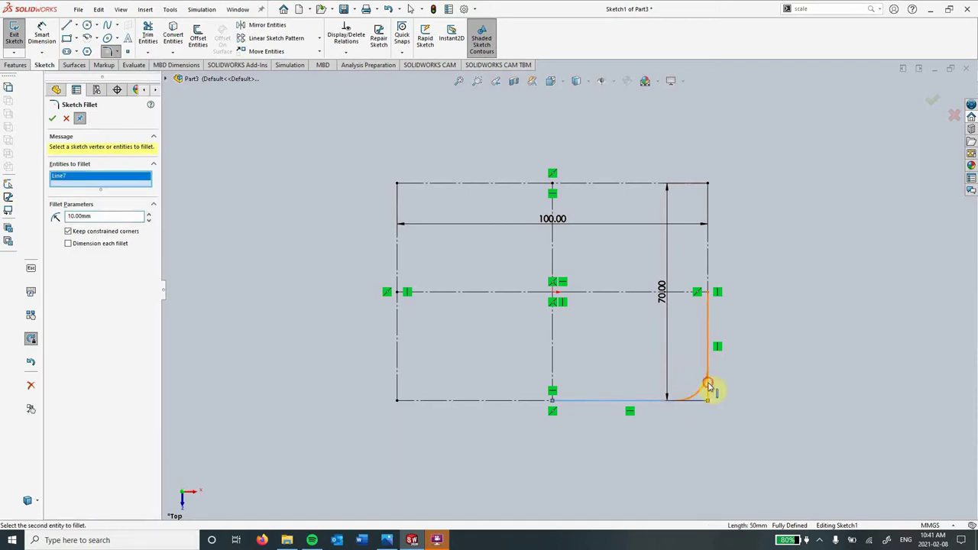
left_click(708, 386)
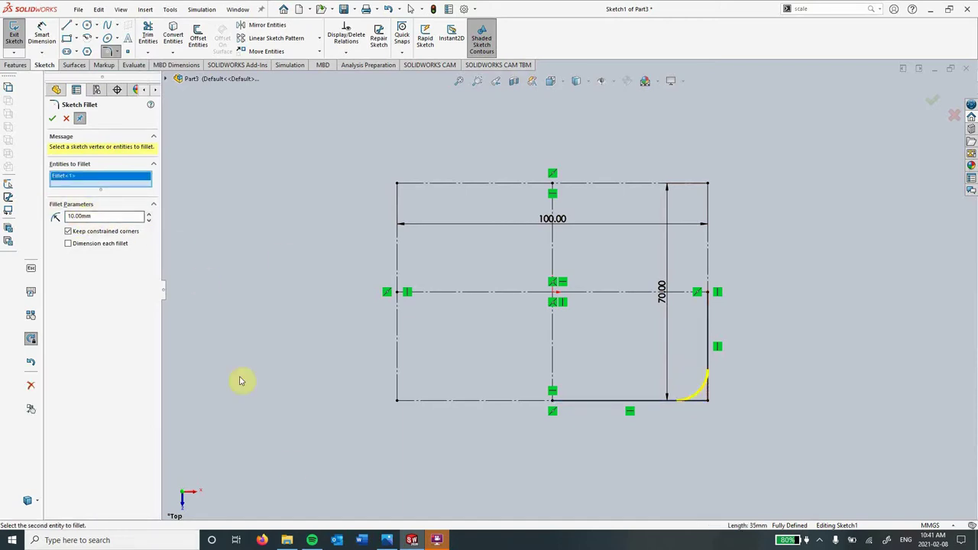
mouse_move(382, 542)
mouse_move(382, 488)
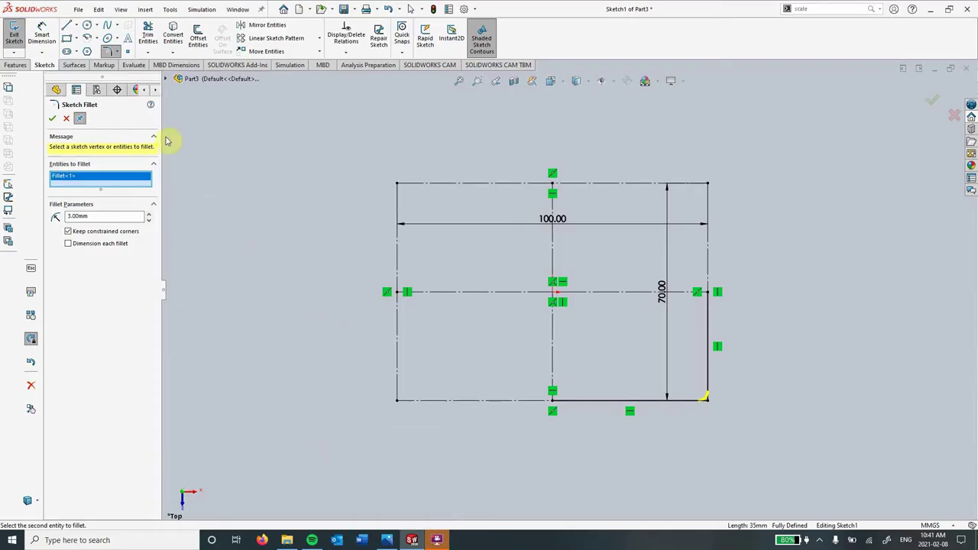
left_click(53, 120)
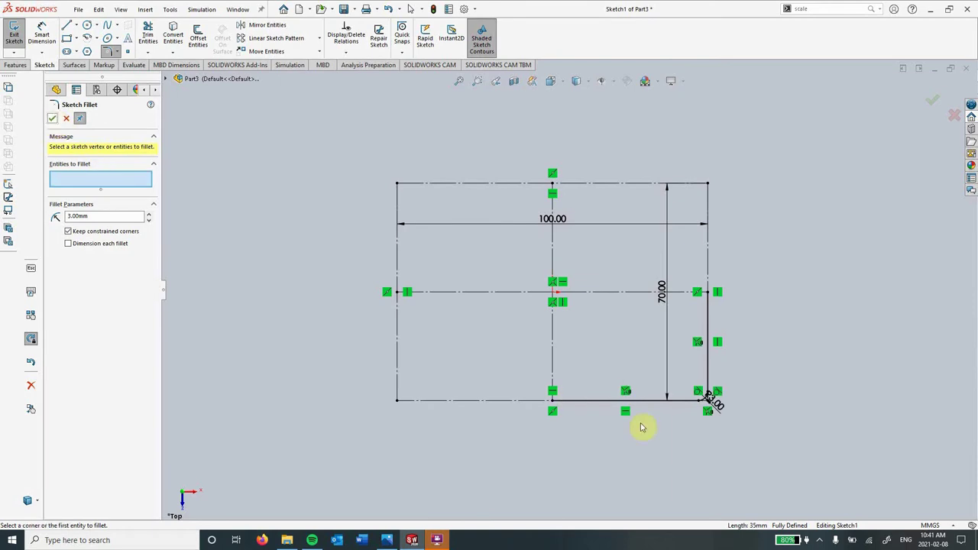
scroll(698, 415, "down", 3)
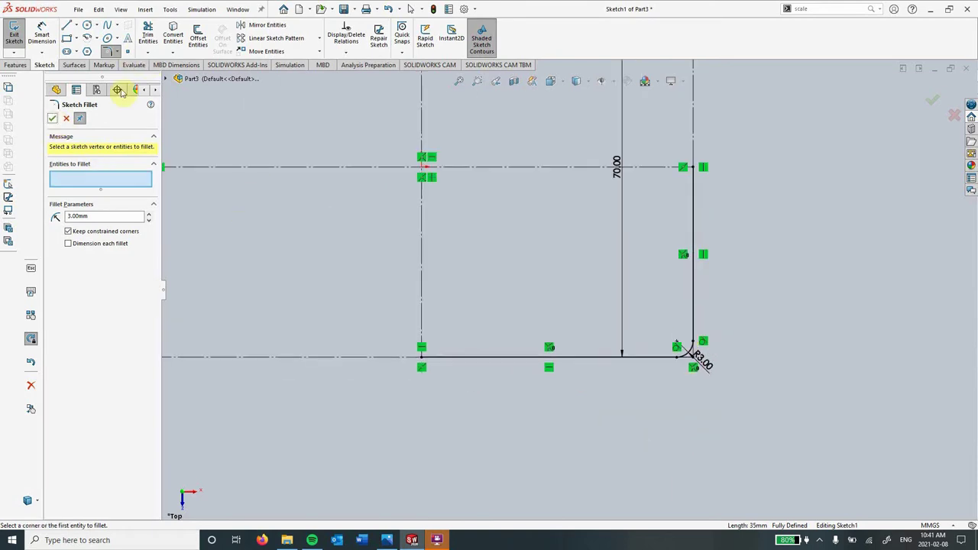
left_click(52, 118)
- Place sketch points on both open ends of the filleted solid path and exit the sketch
left_click(130, 52)
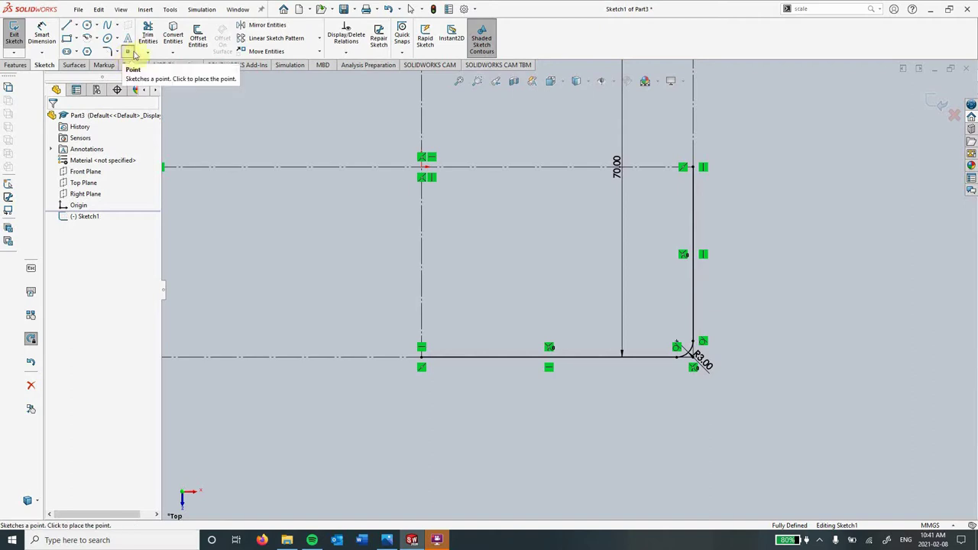
left_click(421, 355)
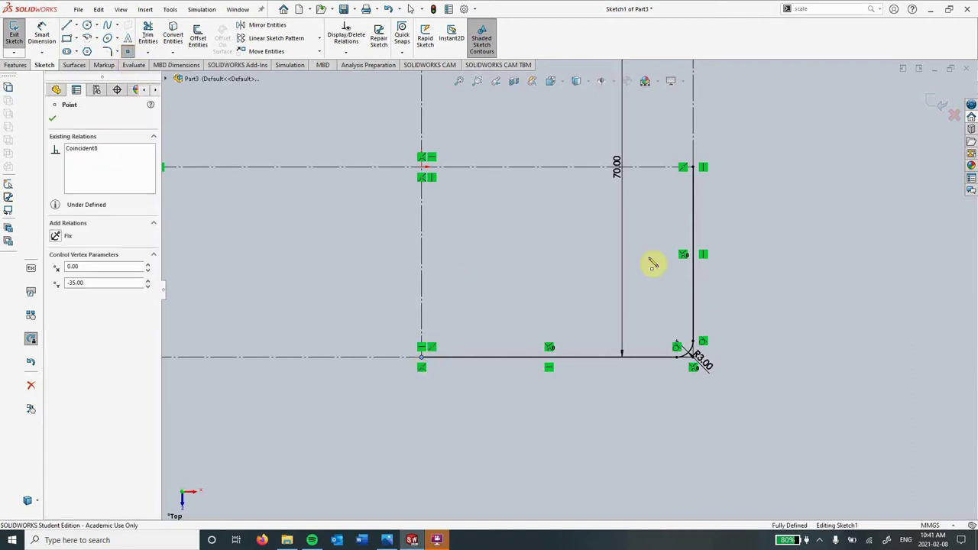
left_click(693, 167)
left_click(53, 119)
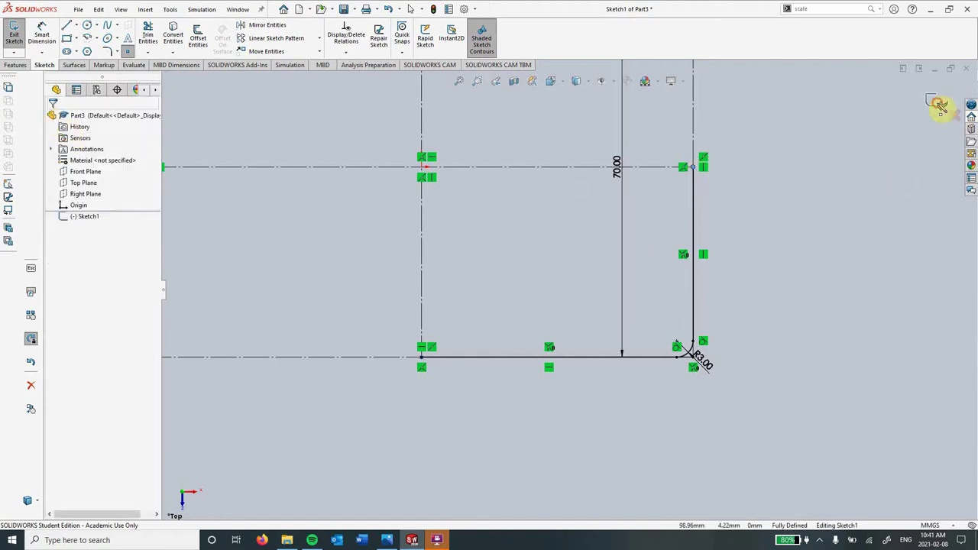
left_click(940, 104)
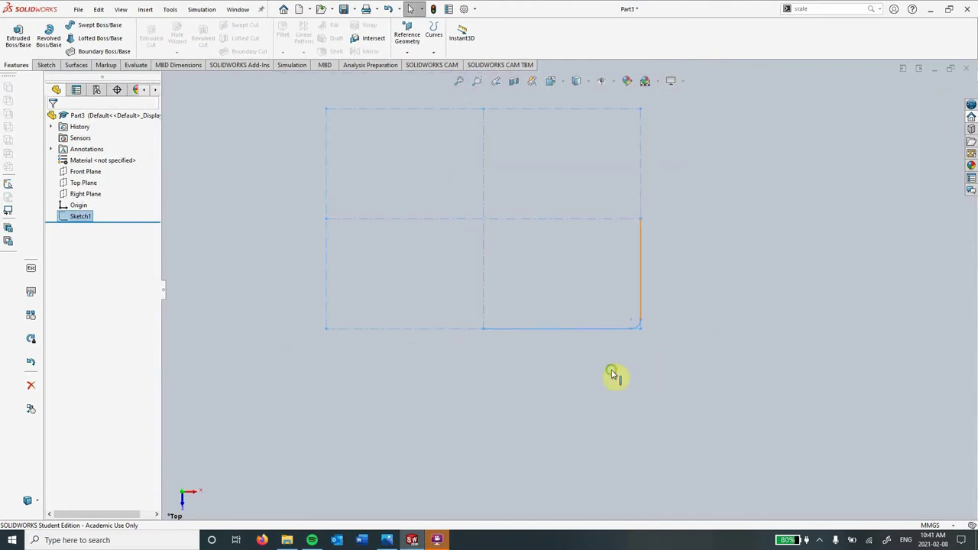
- Check the rack's side view in Photos, and start a new sketch on the Front Plane
middle_click_drag(614, 339, 589, 292)
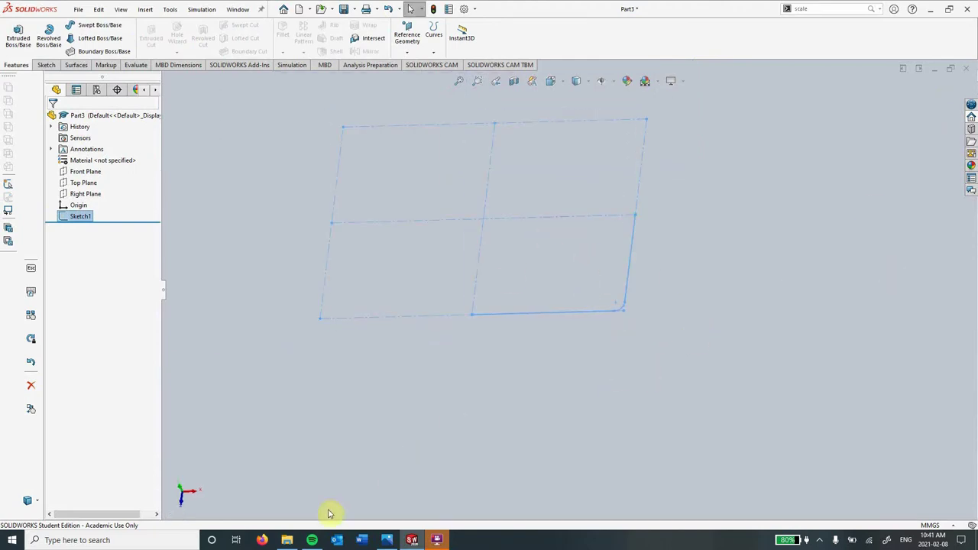
mouse_move(387, 539)
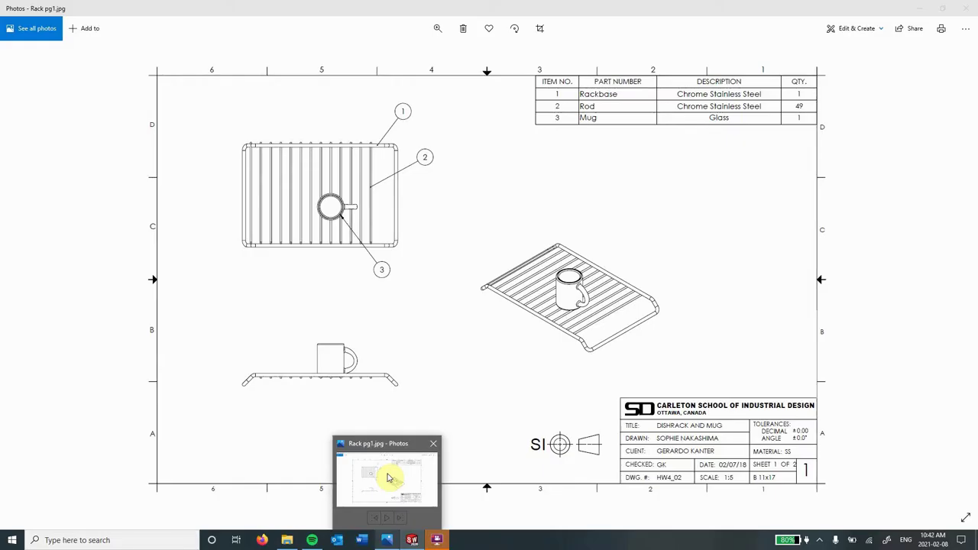
left_click(388, 478)
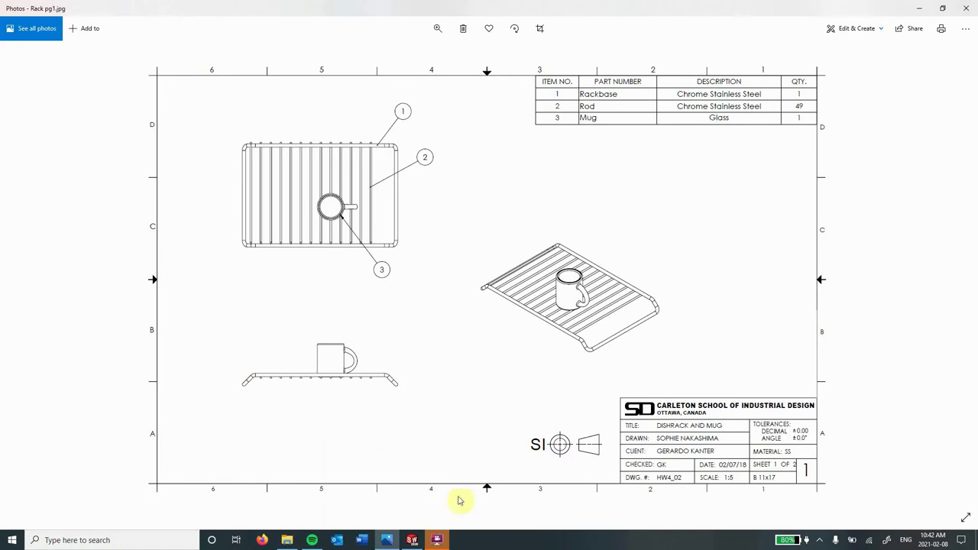
left_click(399, 481)
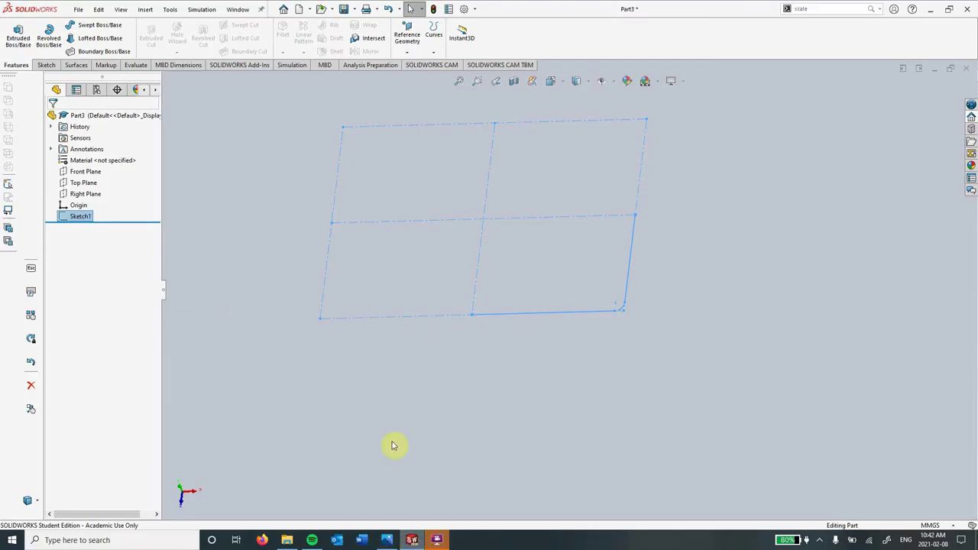
left_click(86, 172)
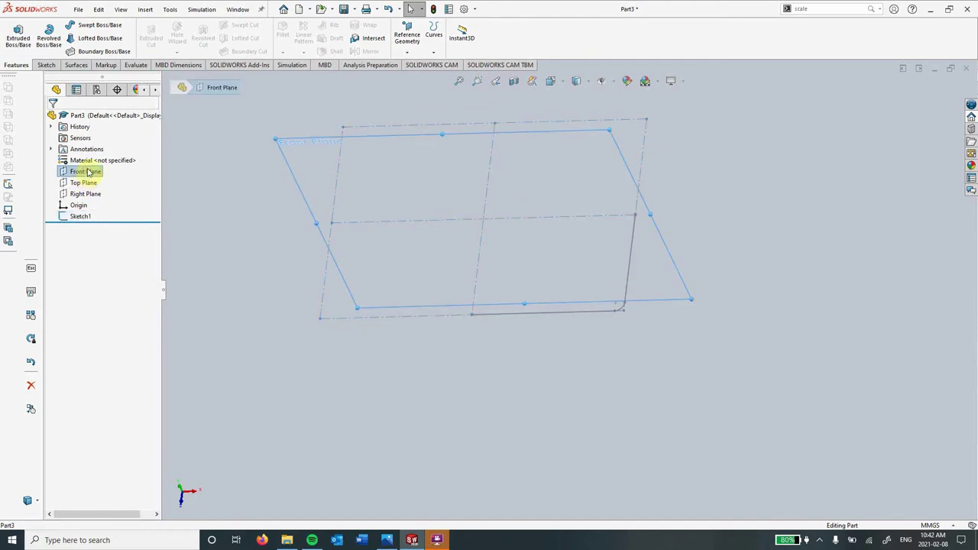
left_click(97, 153)
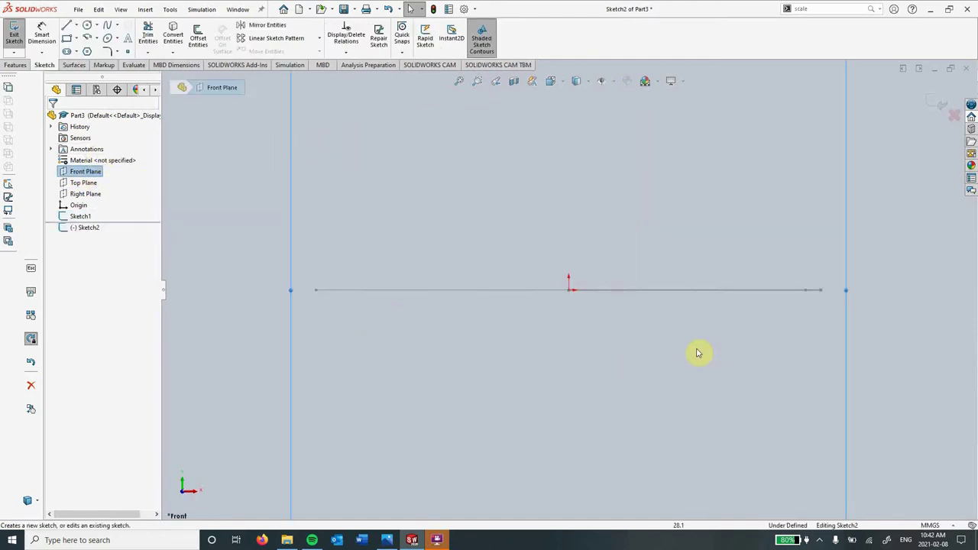
- Draw a 10 mm vertical line downward from the right end of the existing frame sketch
key("l")
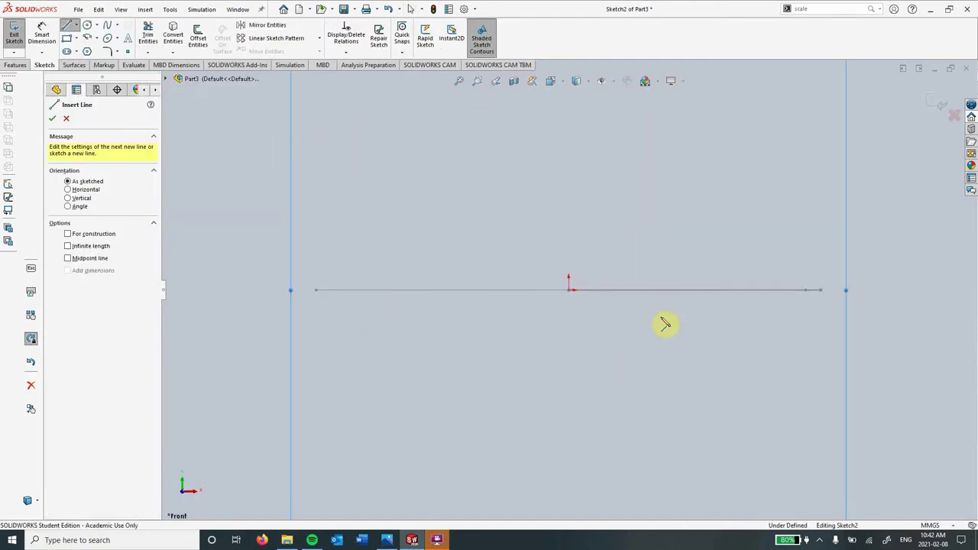
left_click(822, 290)
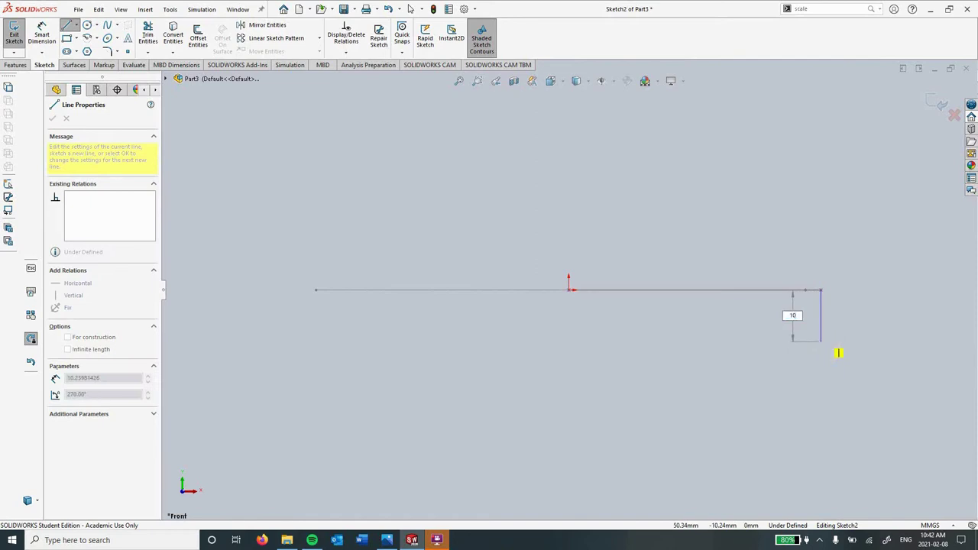
key("Return")
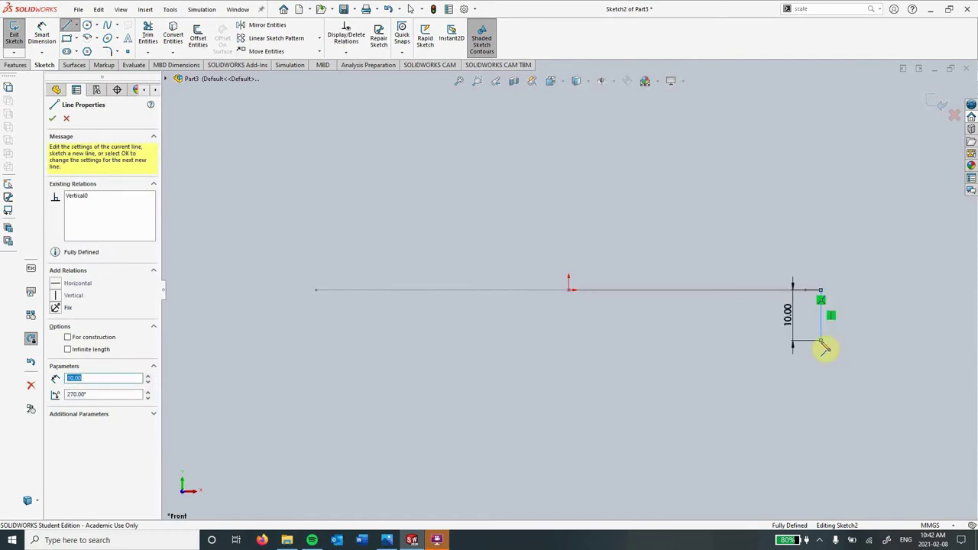
- Draw a slanted line from the vertical line's lower end up to the frame line, continuing horizontally to the origin
left_click(821, 342)
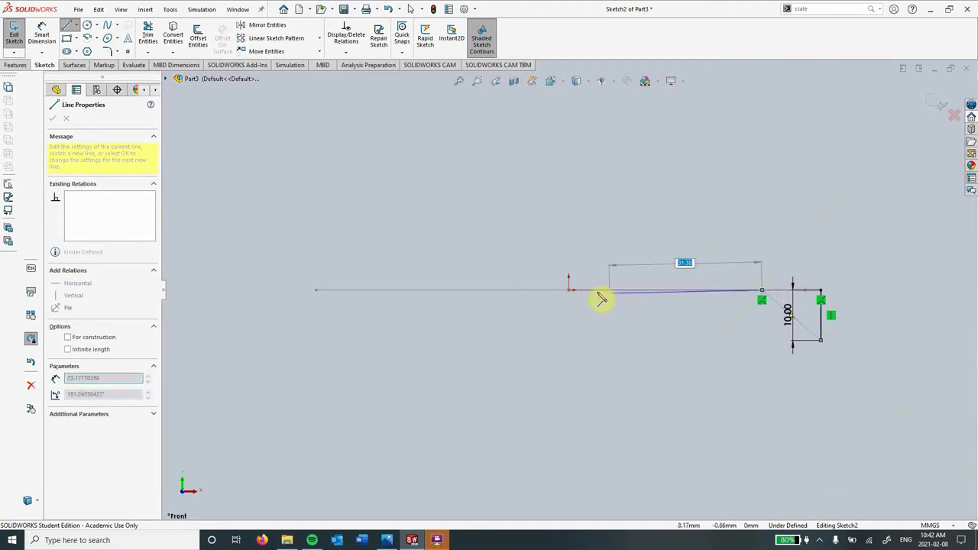
left_click(569, 291)
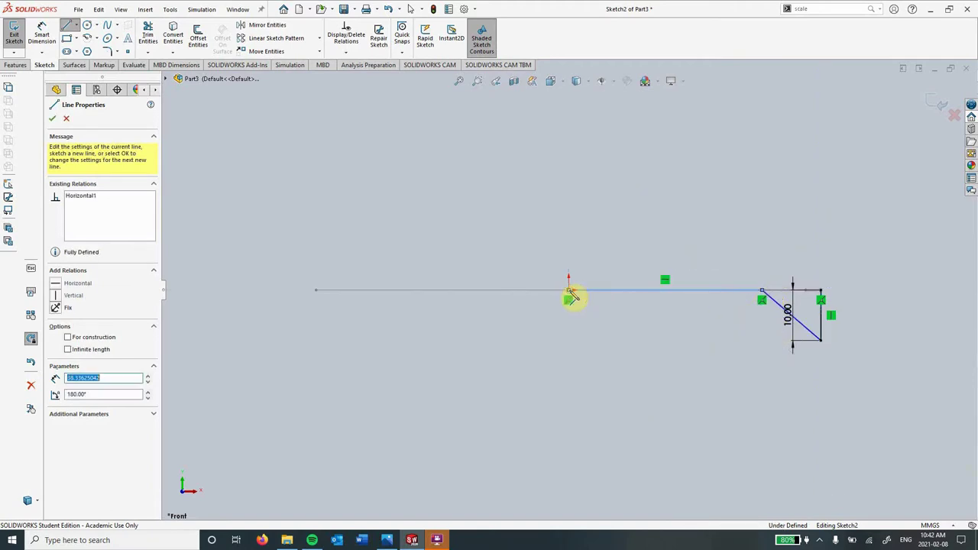
key("Escape")
- Check the rack's bent end in the Photos drawing, and convert the 10 mm vertical line to construction geometry
scroll(794, 340, "down", 3)
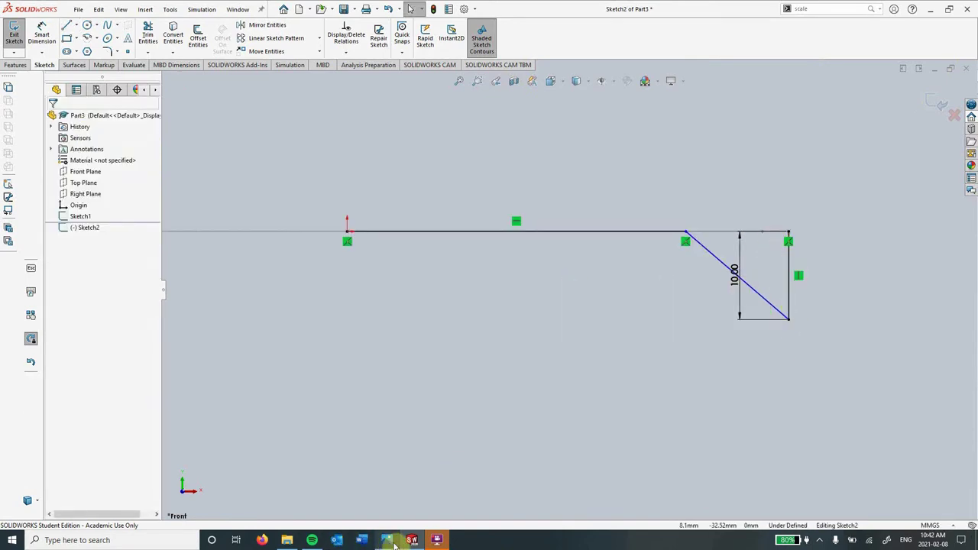
mouse_move(389, 544)
left_click(382, 511)
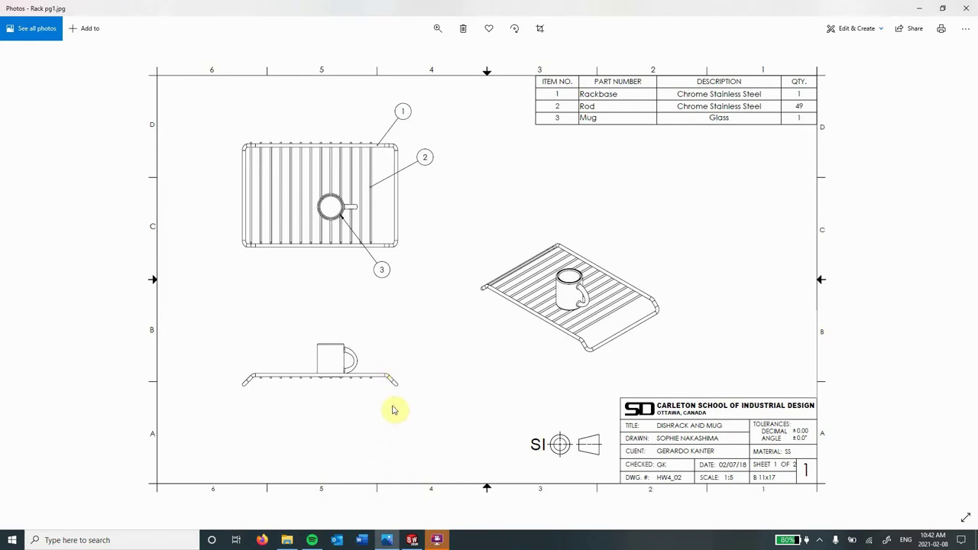
left_click(411, 540)
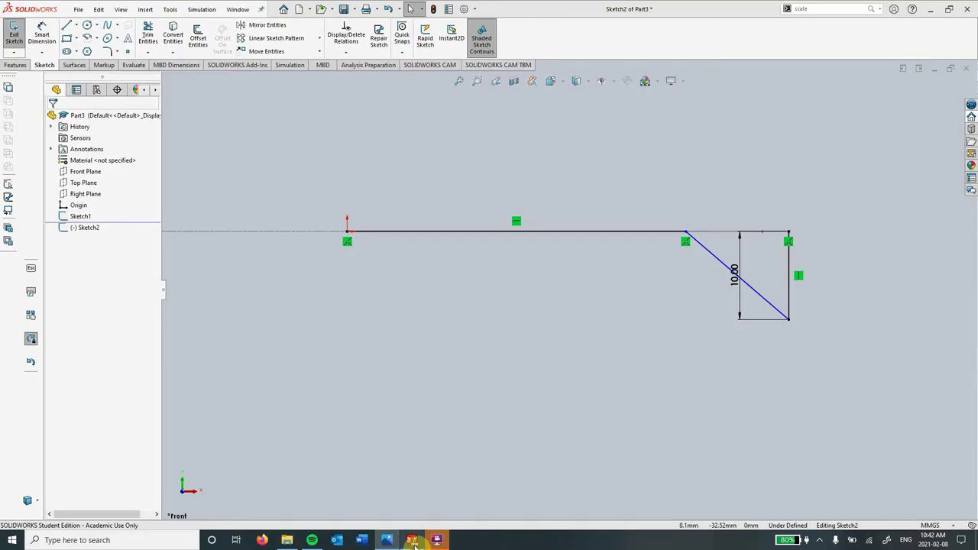
left_click(788, 299)
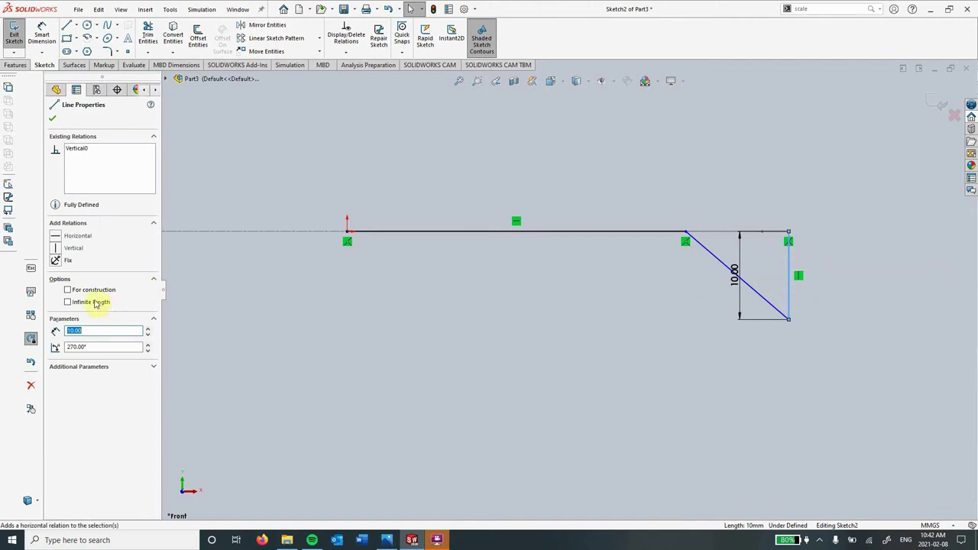
left_click(592, 357)
- Dimension the angle between the slanted line and the vertical construction line at 45°
scroll(786, 280, "up", 3)
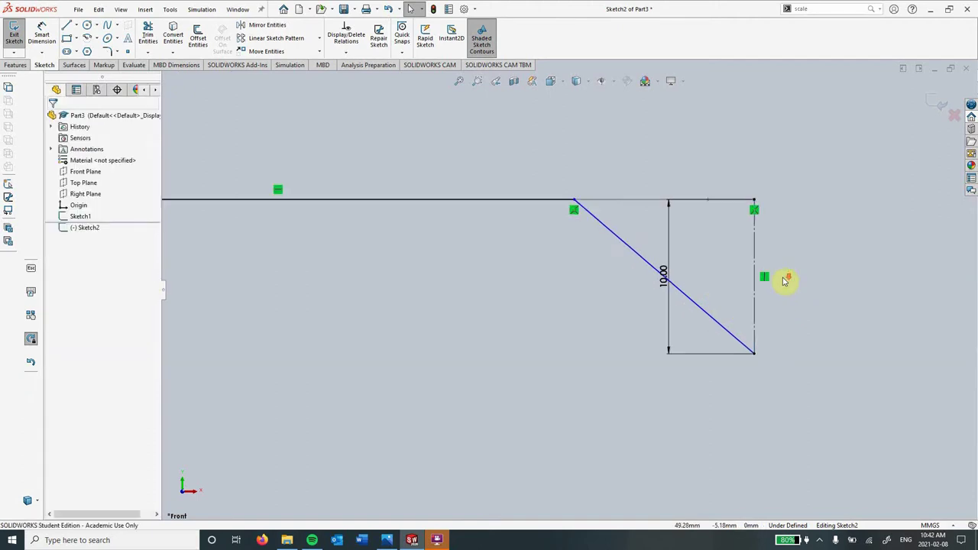
left_click(42, 35)
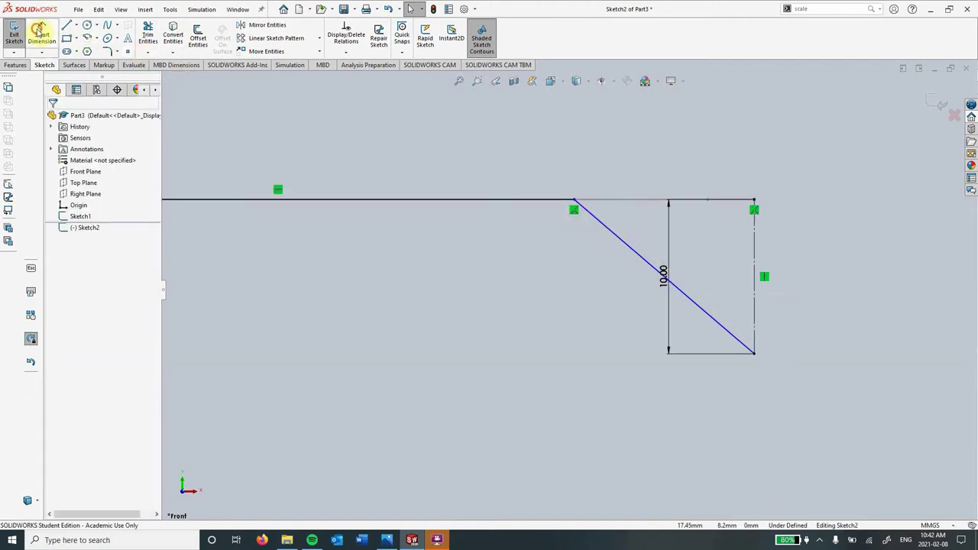
left_click(704, 313)
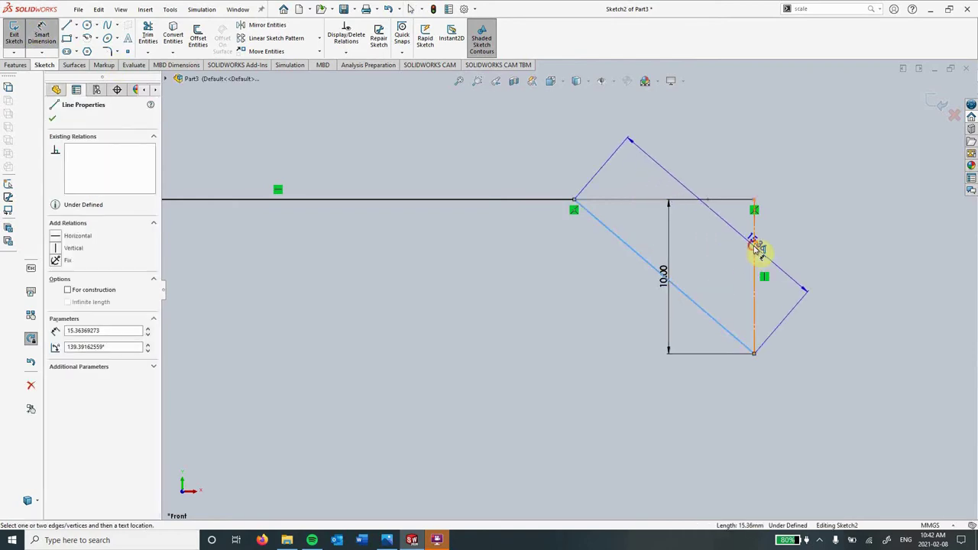
left_click(754, 246)
left_click(718, 260)
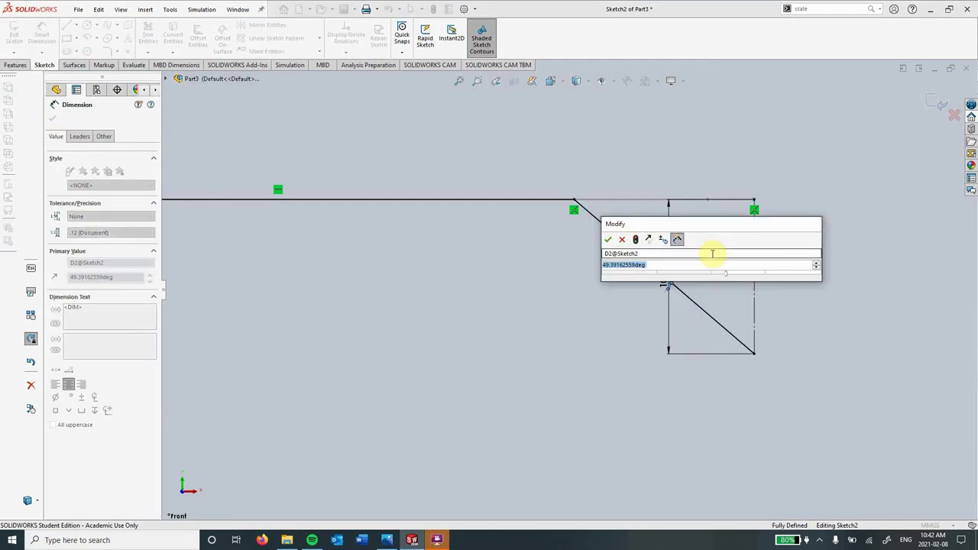
type("45")
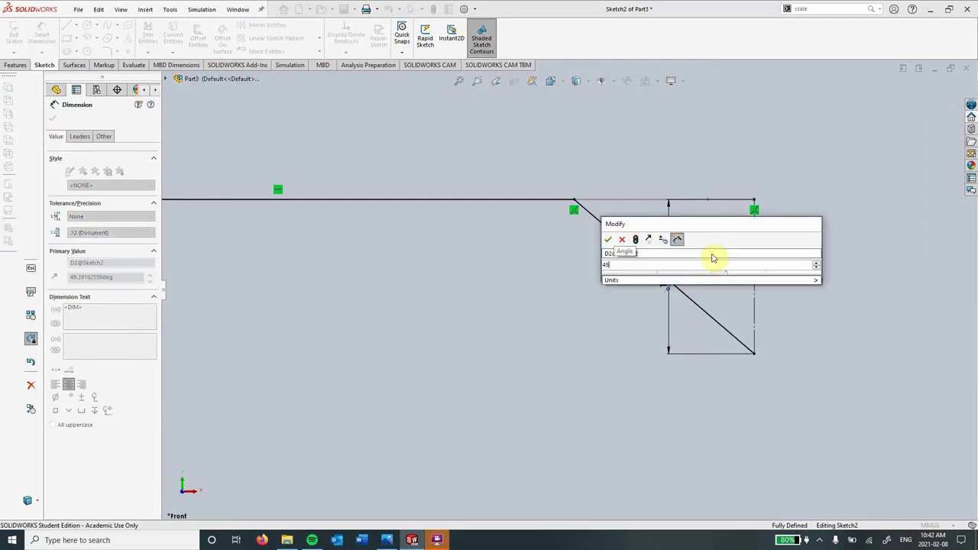
key("Return")
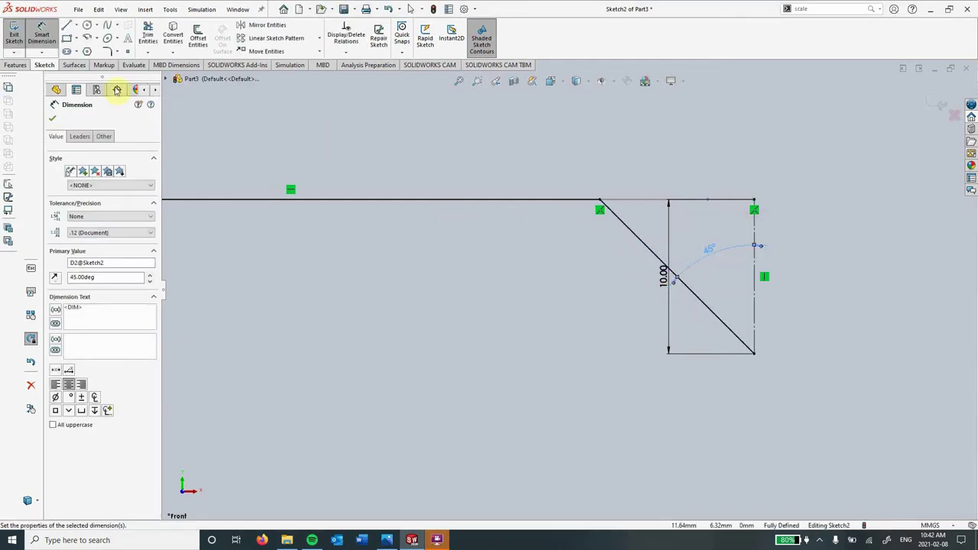
- Round the corner between the horizontal and slanted lines with a 5 mm sketch fillet, and finish the sketch
left_click(111, 53)
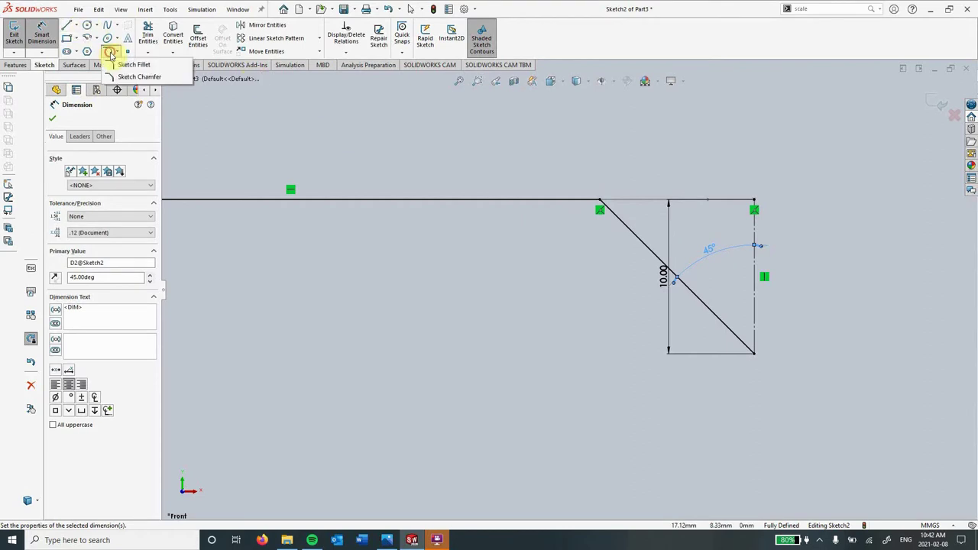
left_click(122, 65)
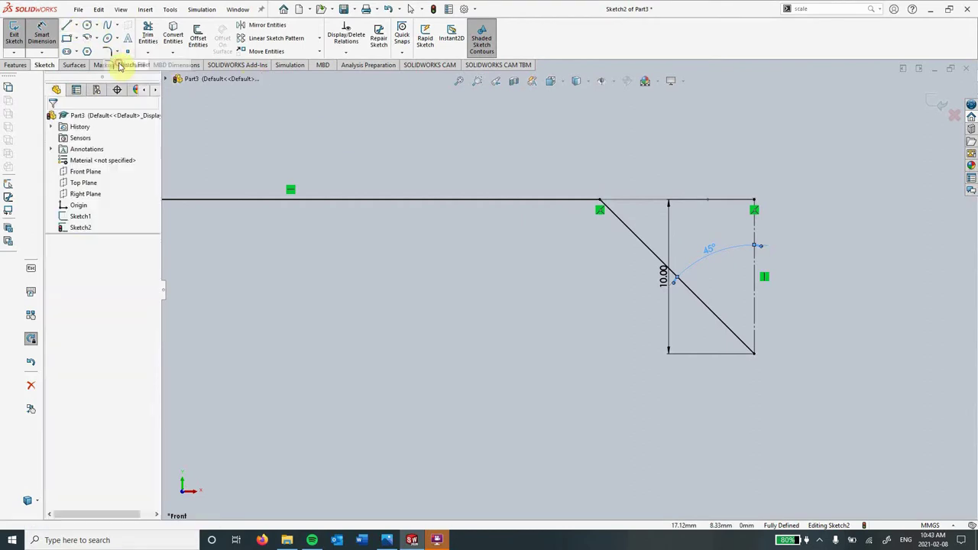
left_click(646, 245)
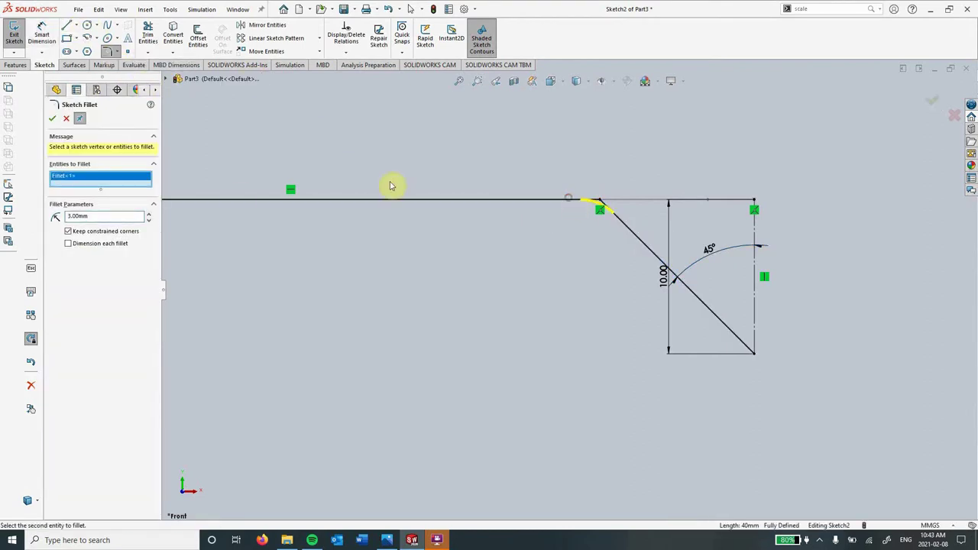
double_click(104, 216)
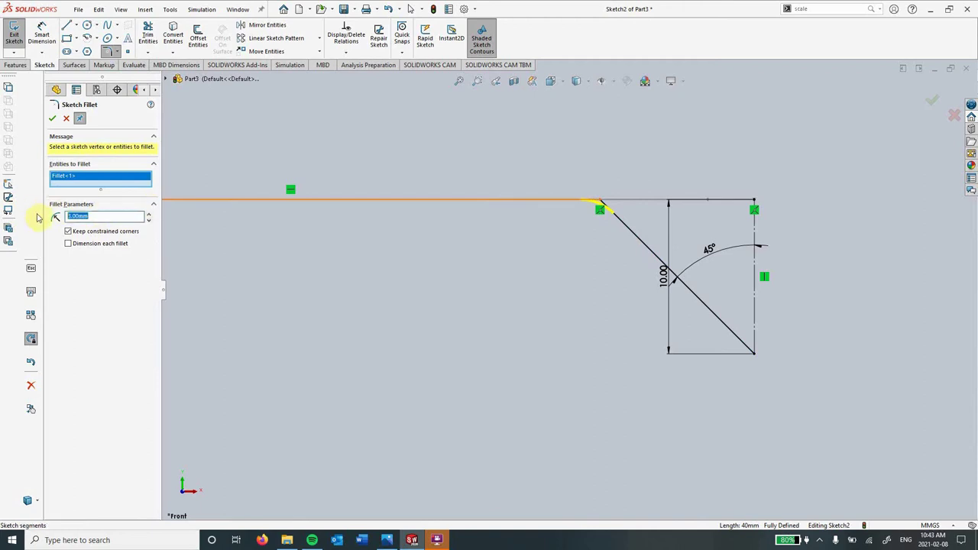
type("5")
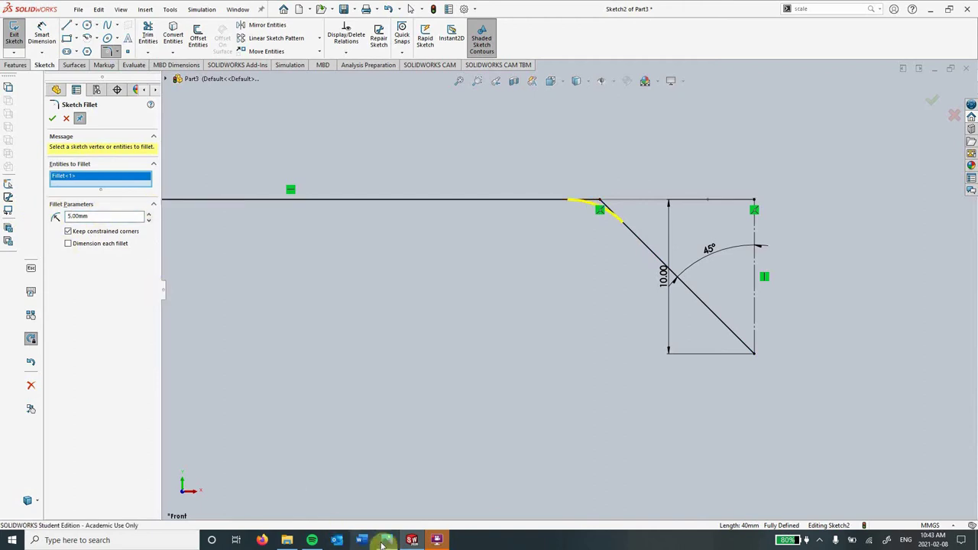
mouse_move(386, 541)
mouse_move(387, 502)
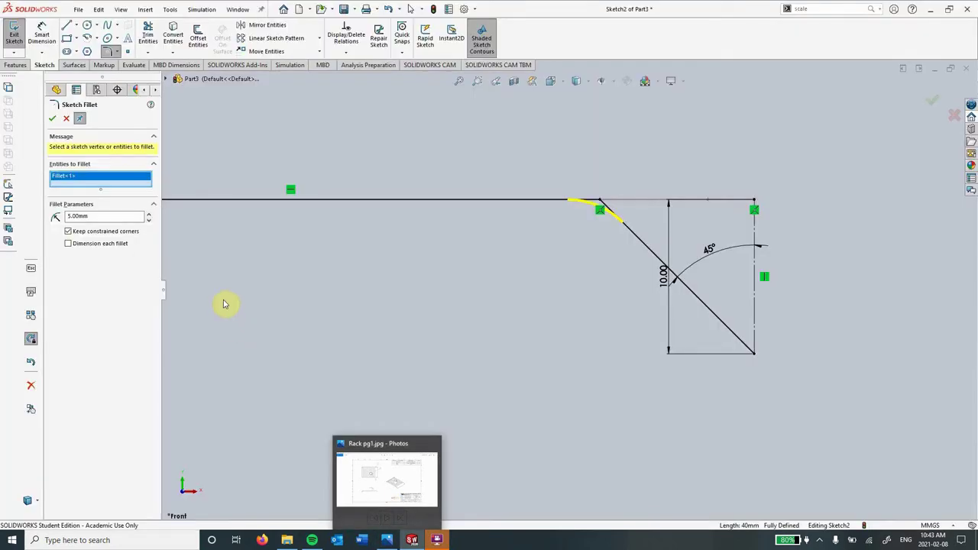
left_click(50, 120)
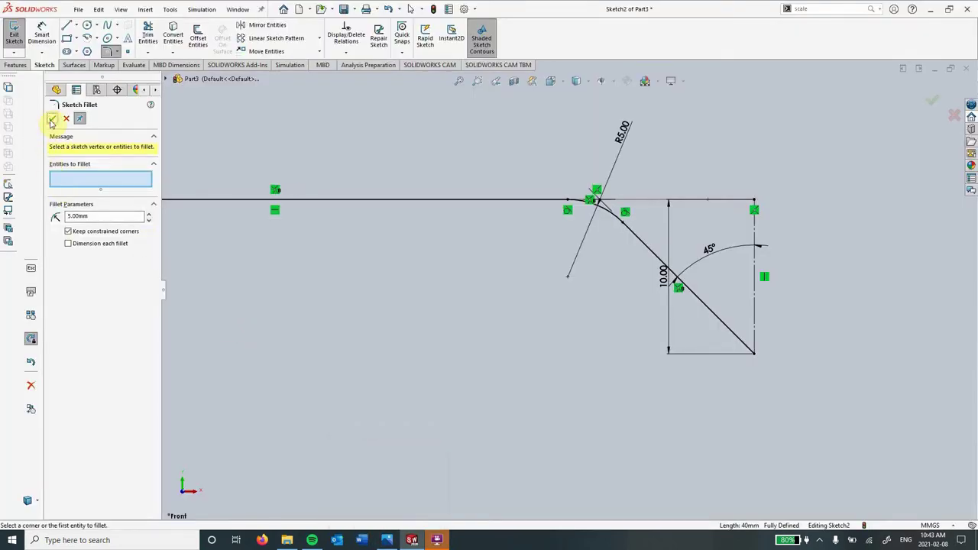
scroll(509, 229, "up", 3)
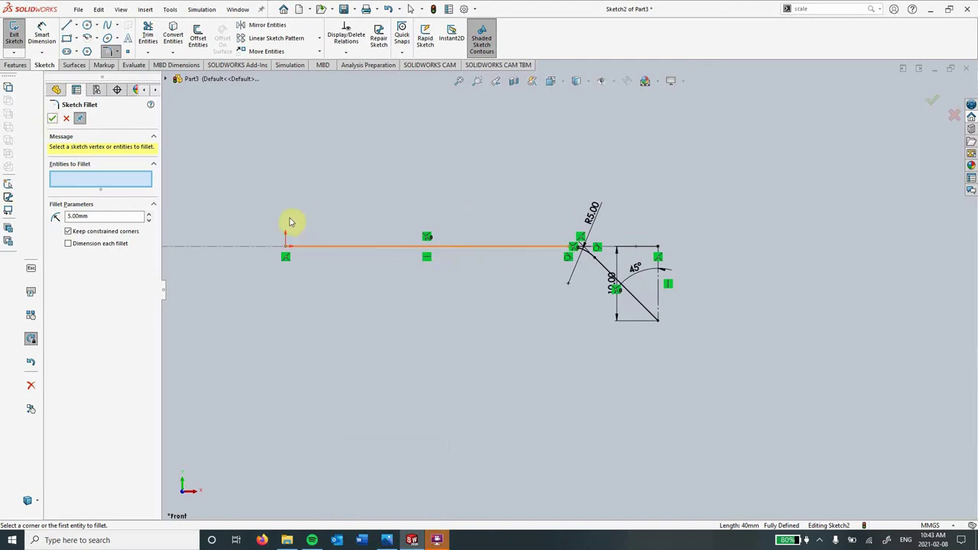
left_click(52, 119)
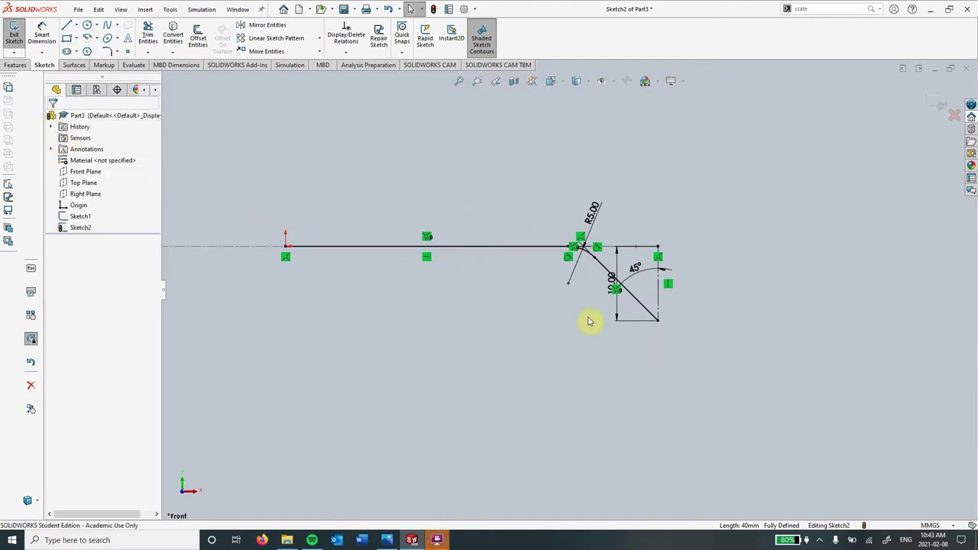
mouse_move(677, 356)
middle_mouse_down()
mouse_move(637, 384)
mouse_move(589, 372)
middle_mouse_up()
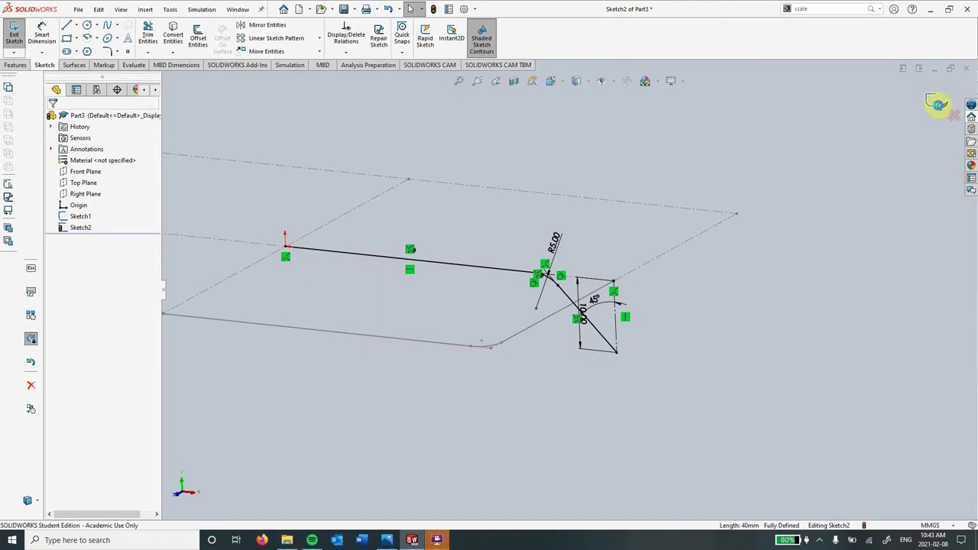
left_click(940, 107)
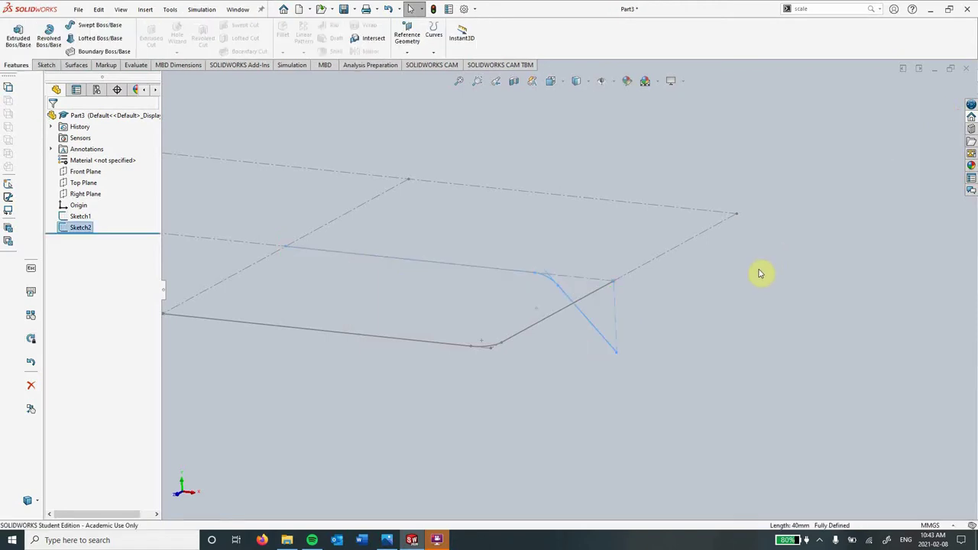
- Reopen the bent-end sketch, add points at the origin and at the slanted line's lower end, and finish the sketch
left_click(67, 228)
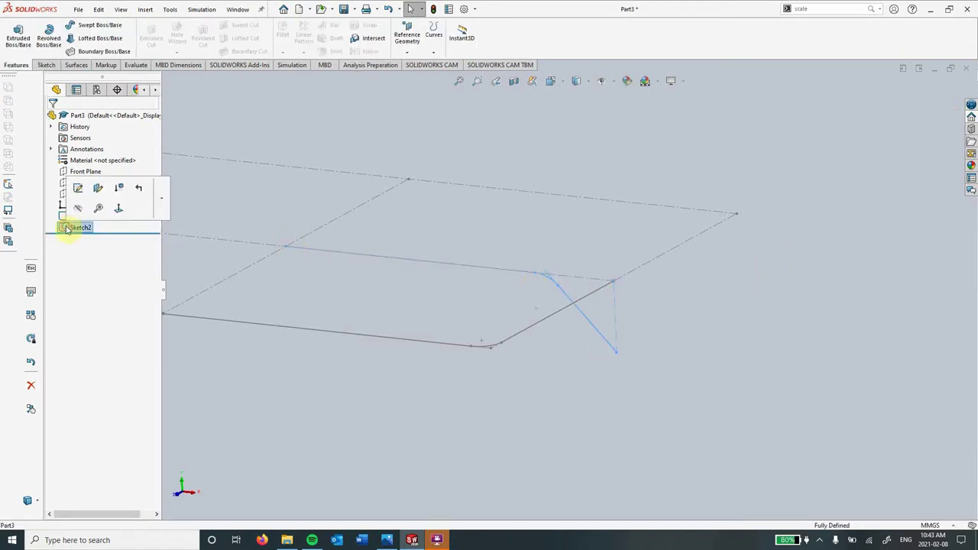
left_click(79, 191)
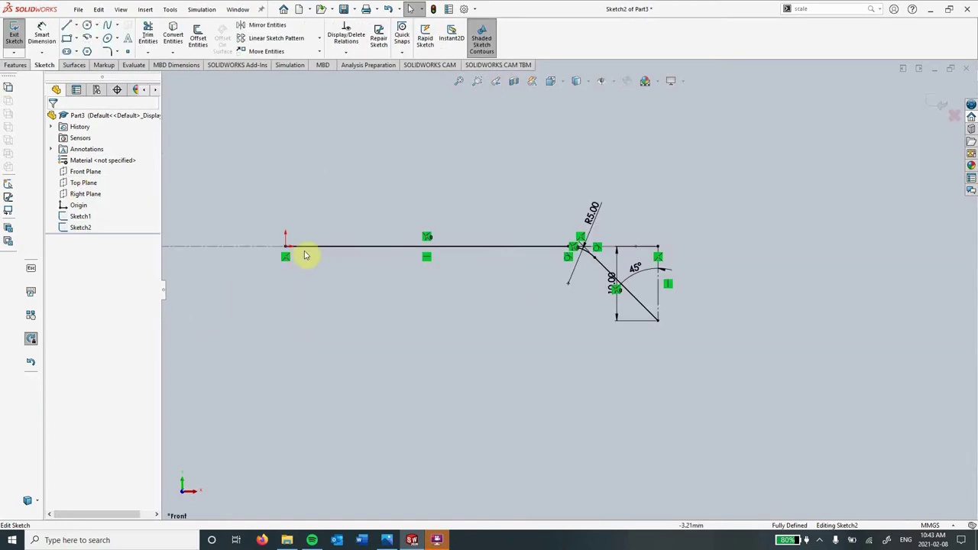
middle_click_drag(367, 270, 359, 311)
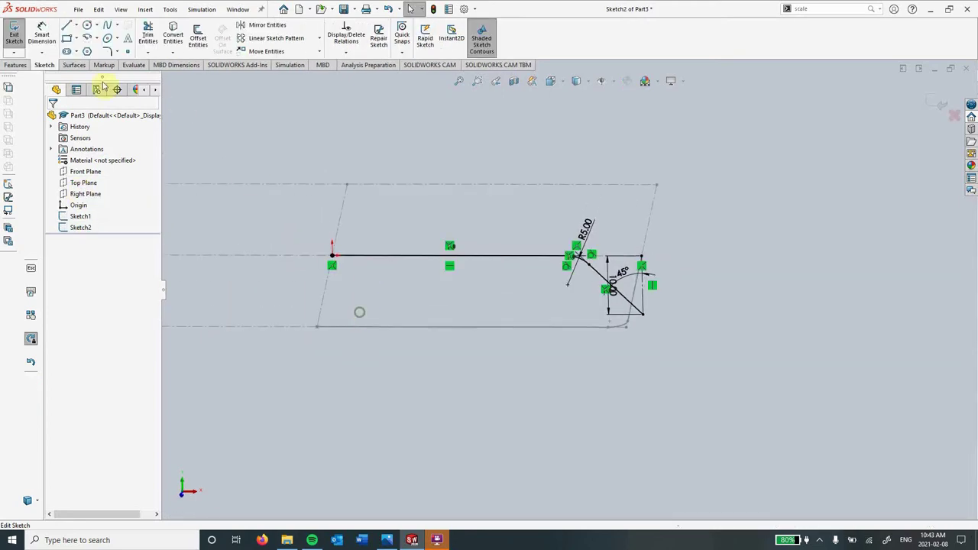
left_click(129, 52)
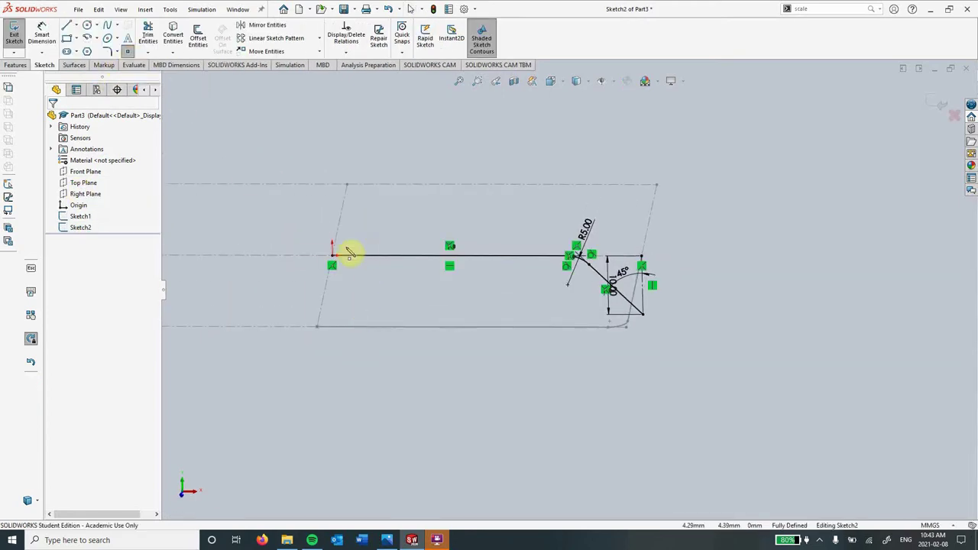
left_click(333, 255)
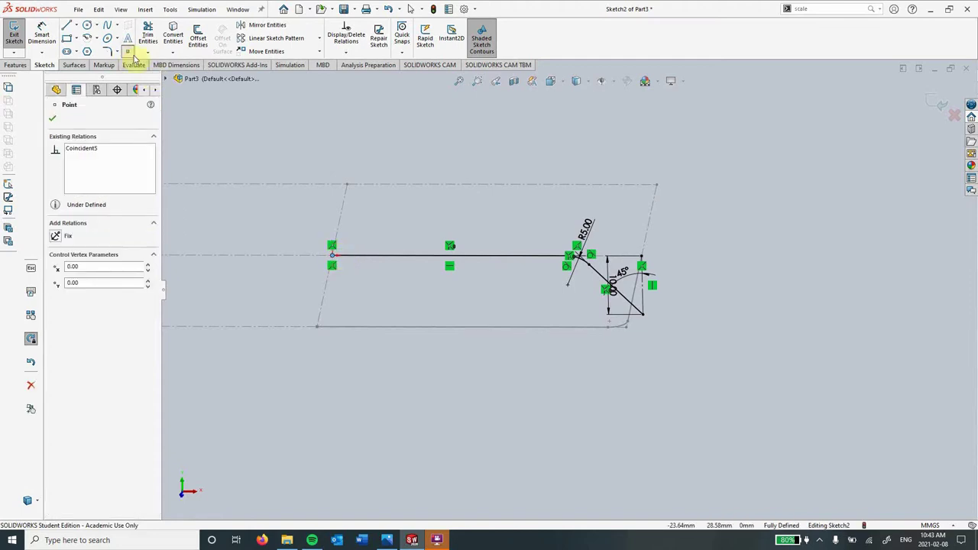
left_click(645, 319)
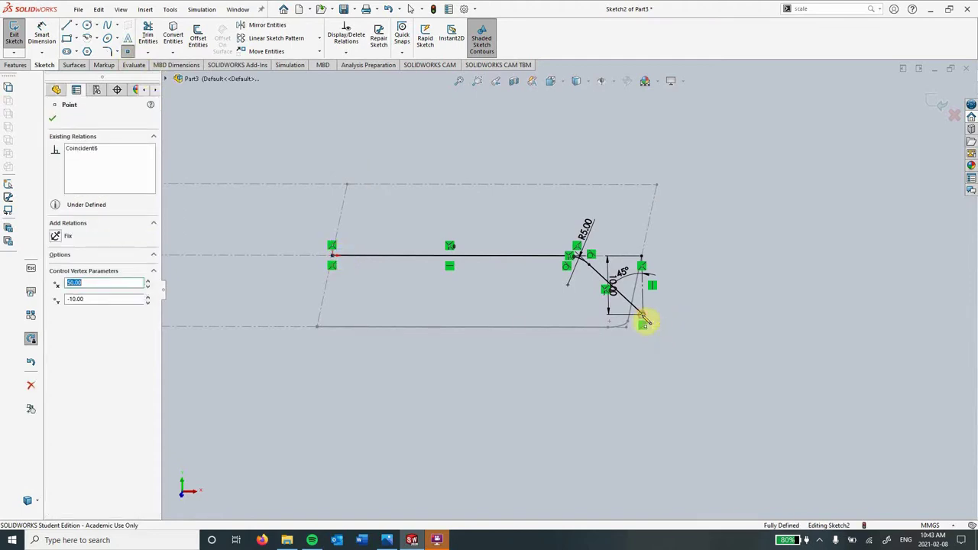
left_click(52, 119)
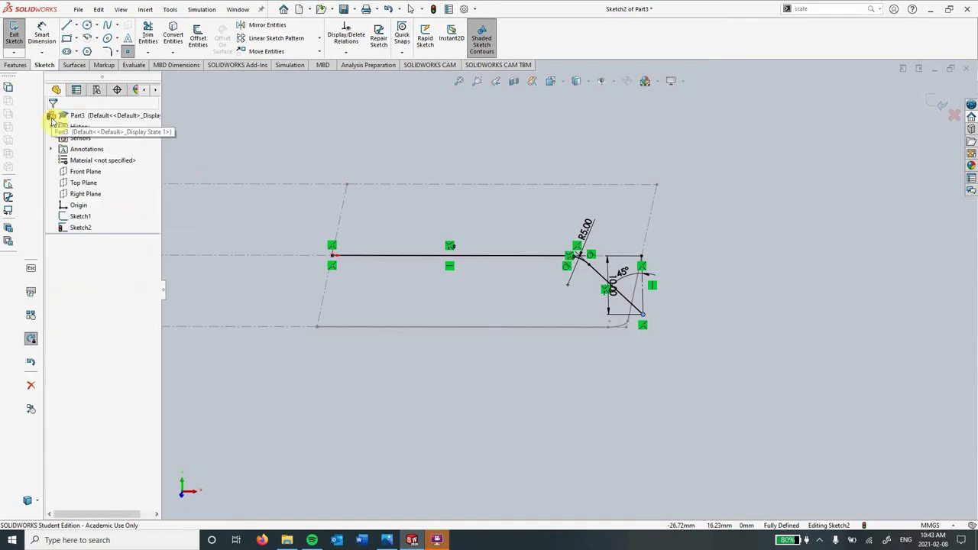
left_click(933, 101)
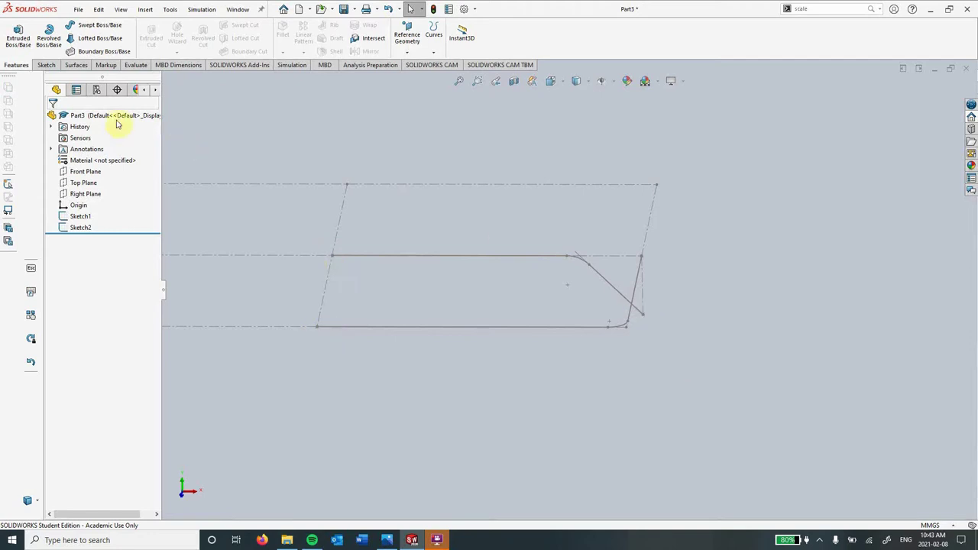
- Create a projected curve from Sketch1 and Sketch2 with the sketch-on-sketch projection type
left_click(434, 51)
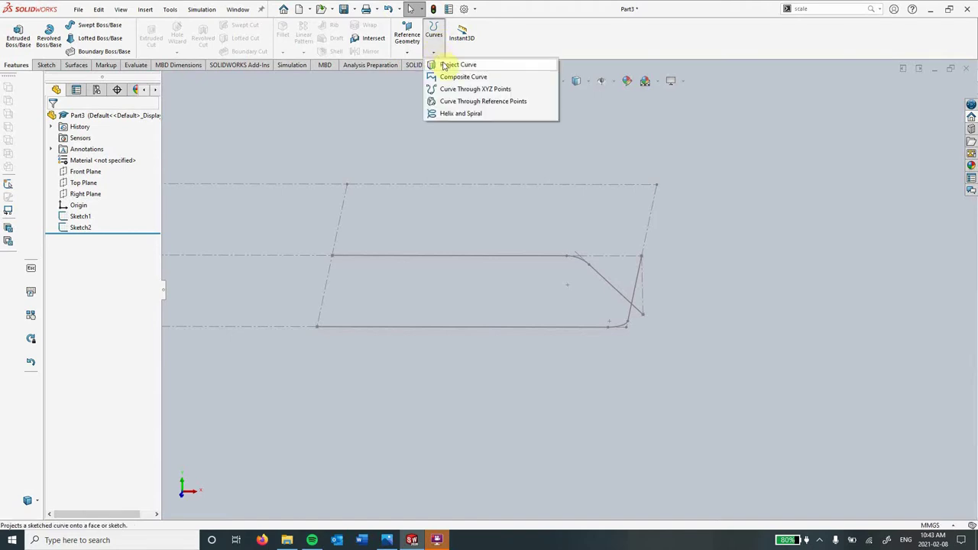
left_click(443, 65)
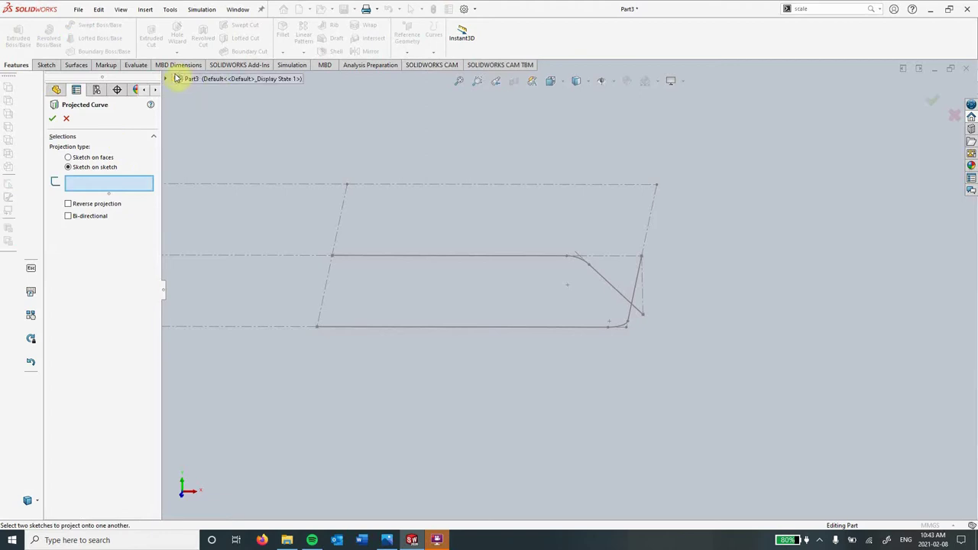
left_click(166, 80)
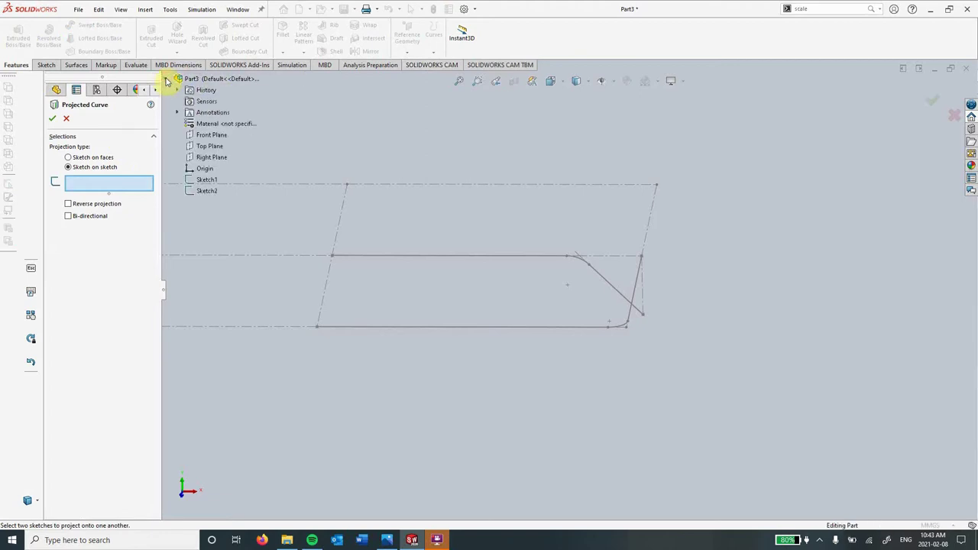
left_click(199, 183)
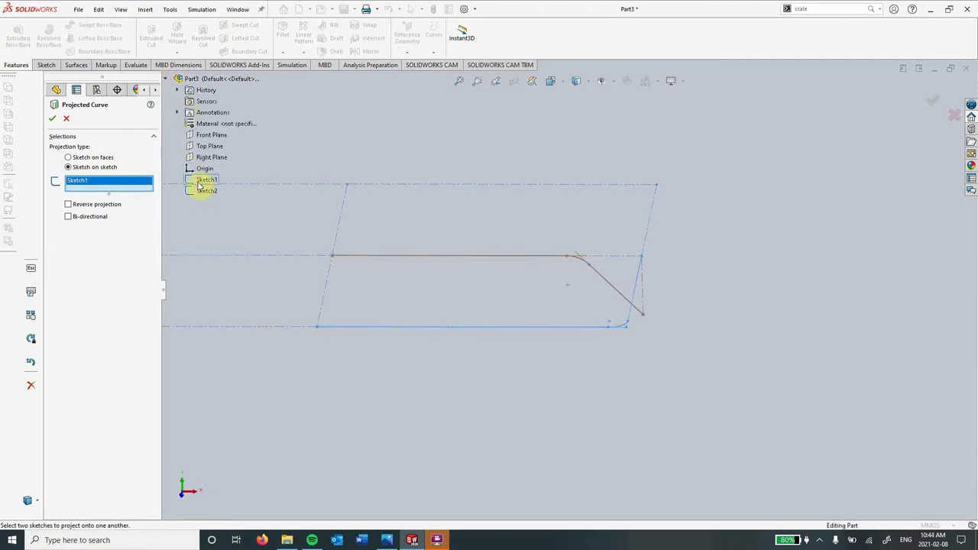
left_click(203, 193)
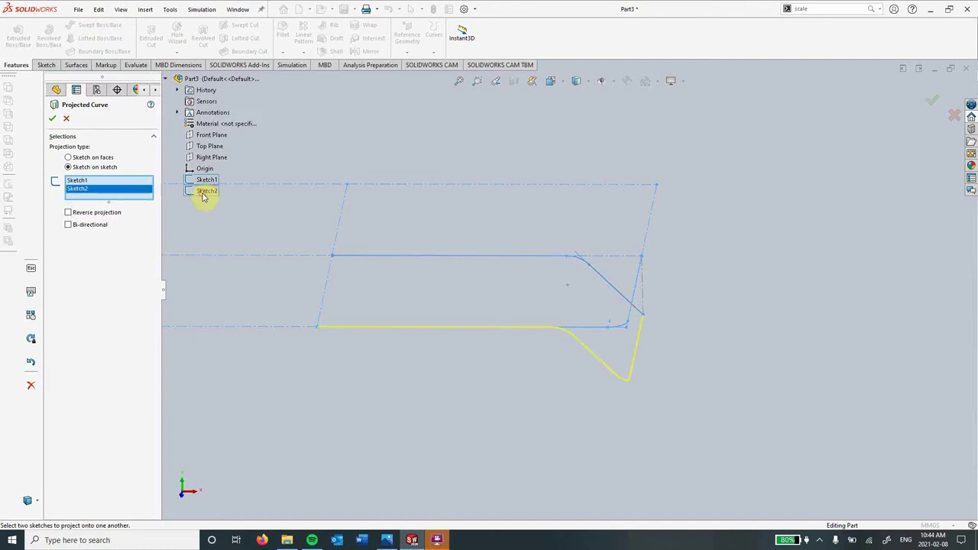
left_click(53, 121)
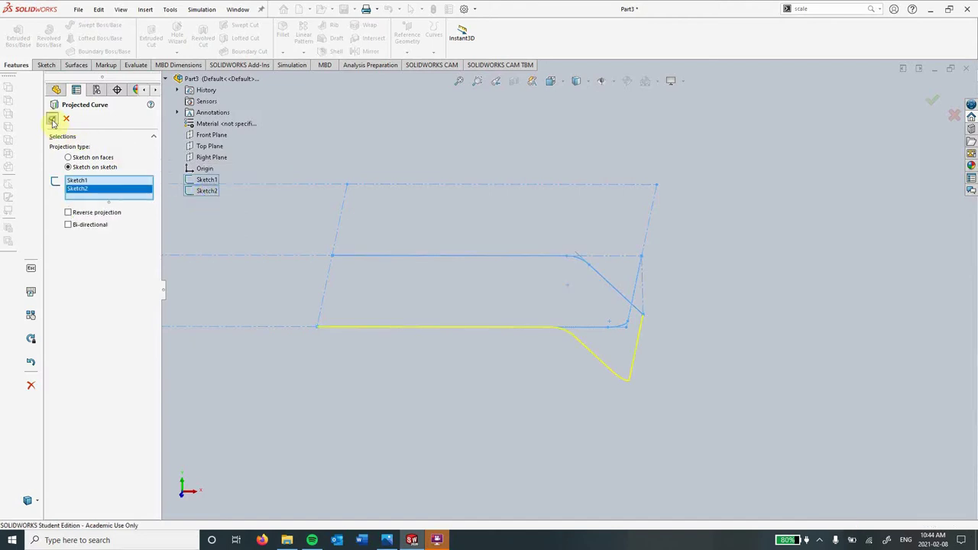
mouse_move(588, 359)
middle_mouse_down()
mouse_move(587, 369)
mouse_move(558, 323)
mouse_move(576, 345)
middle_mouse_up()
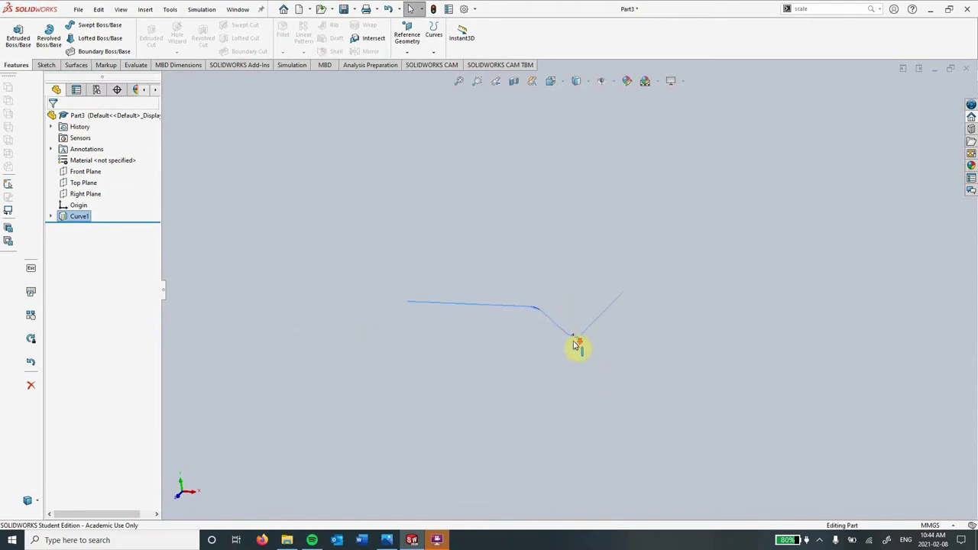
scroll(578, 344, "down", 5)
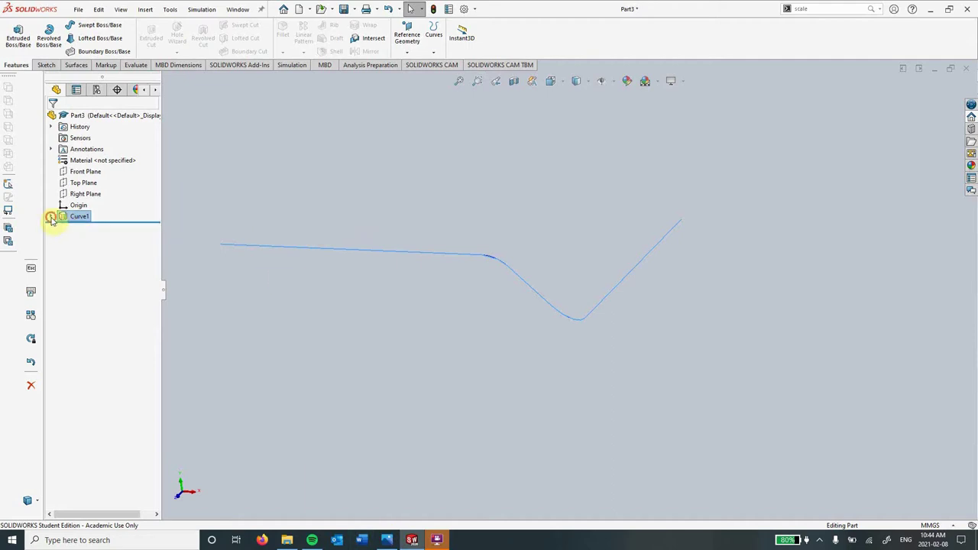
- Show Sketch1, which is absorbed under the projected curve
left_click(50, 218)
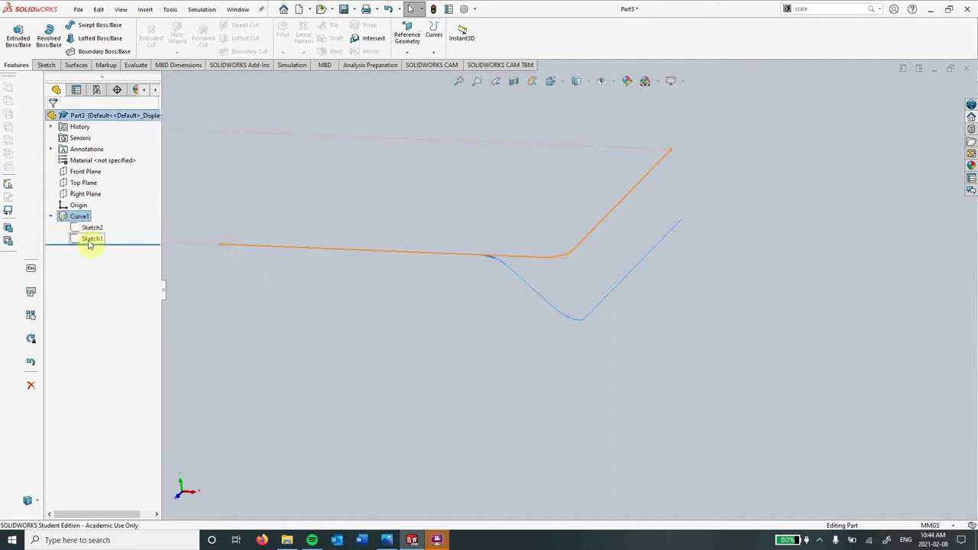
left_click(91, 239)
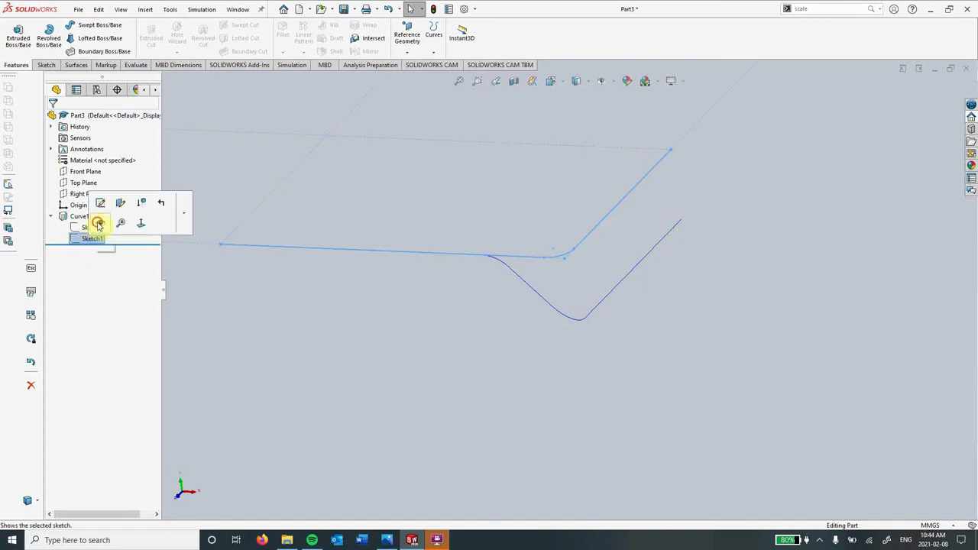
left_click(98, 224)
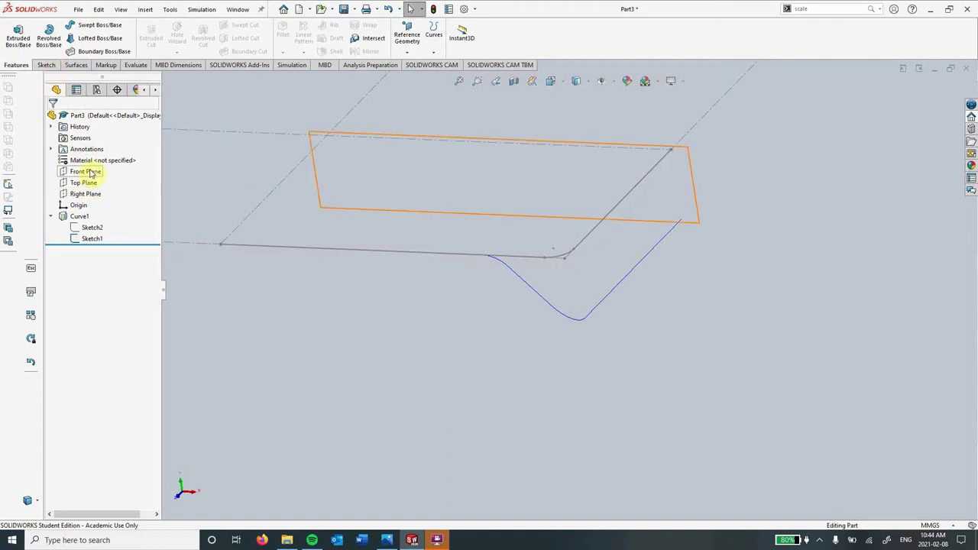
- Sketch a 2 mm diameter circle on the Right Plane, centred on the projected curve's endpoint, and finish the sketch
left_click(87, 194)
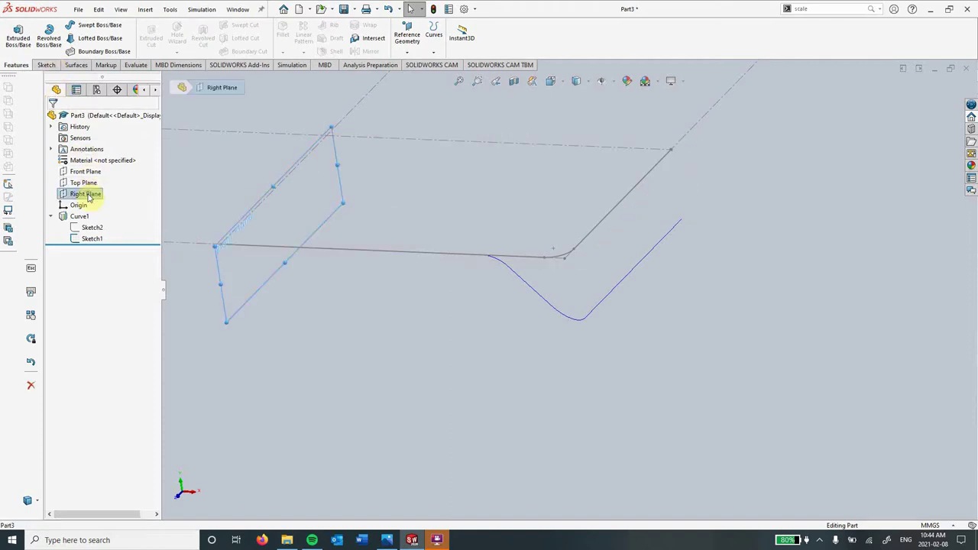
left_click(99, 178)
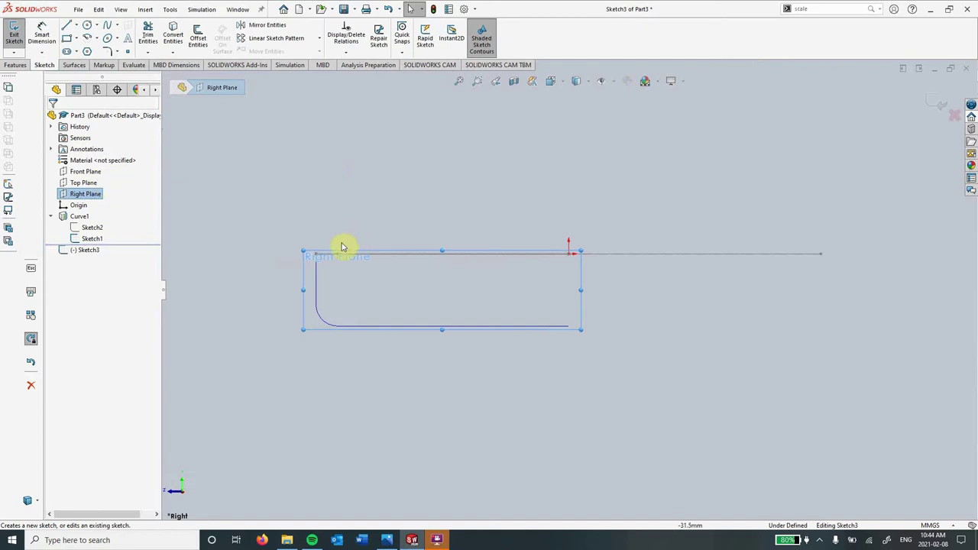
left_click(89, 28)
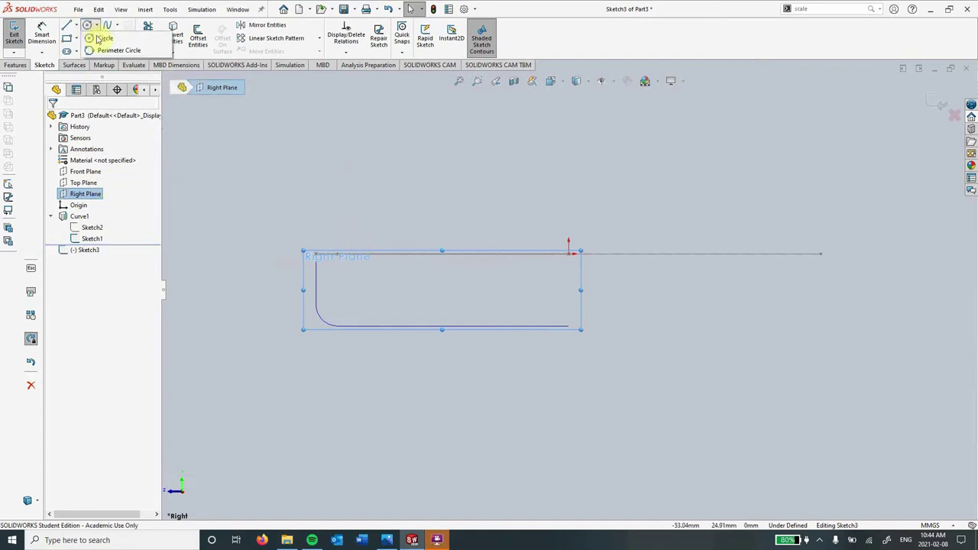
left_click(101, 38)
scroll(321, 252, "down", 1)
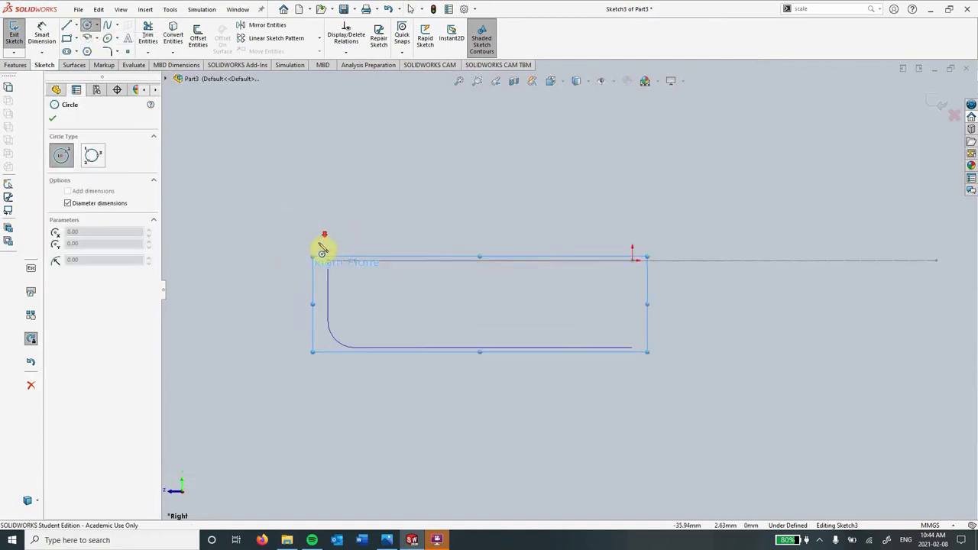
scroll(323, 250, "down", 5)
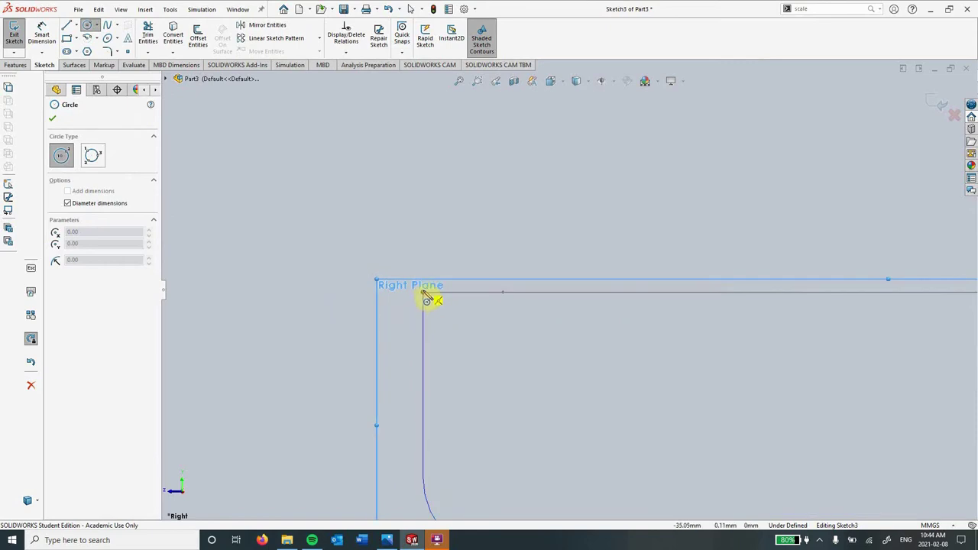
left_click(423, 294)
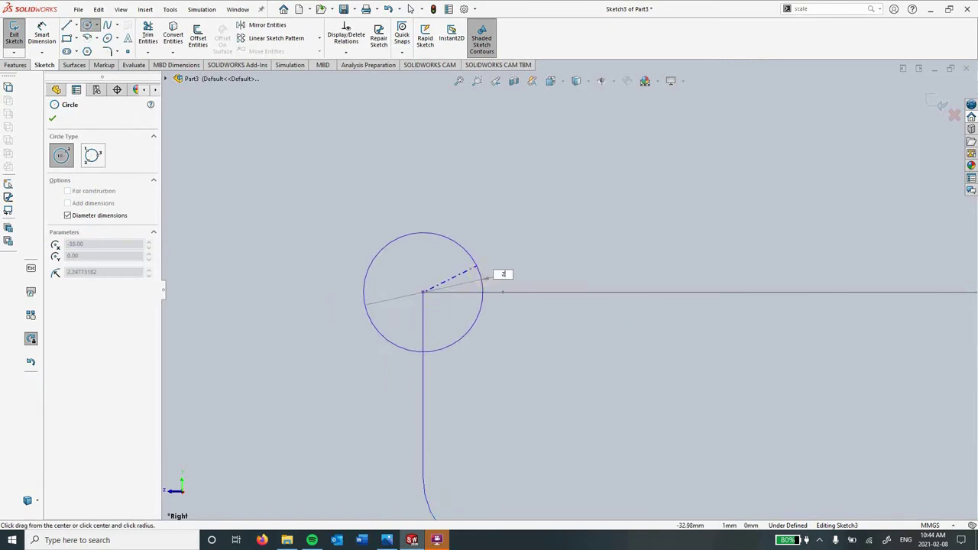
type("2")
key("Return")
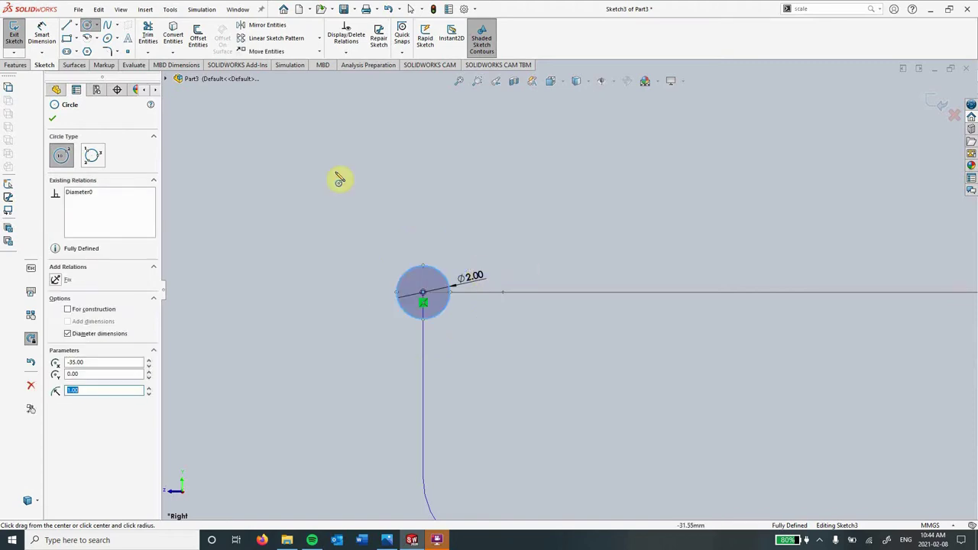
left_click(17, 38)
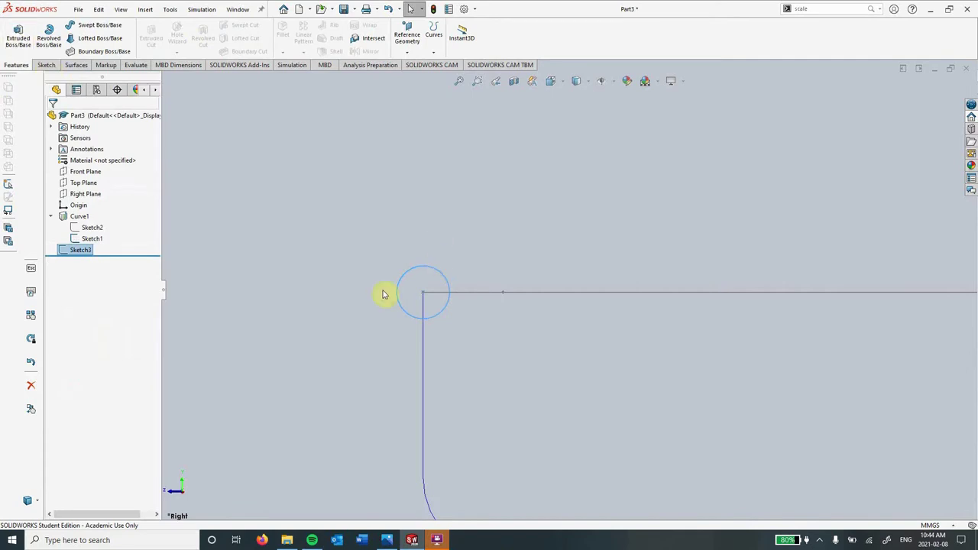
- Hide Sketch1 under the projected curve
mouse_move(384, 293)
middle_mouse_down()
mouse_move(393, 303)
mouse_move(333, 216)
middle_mouse_up()
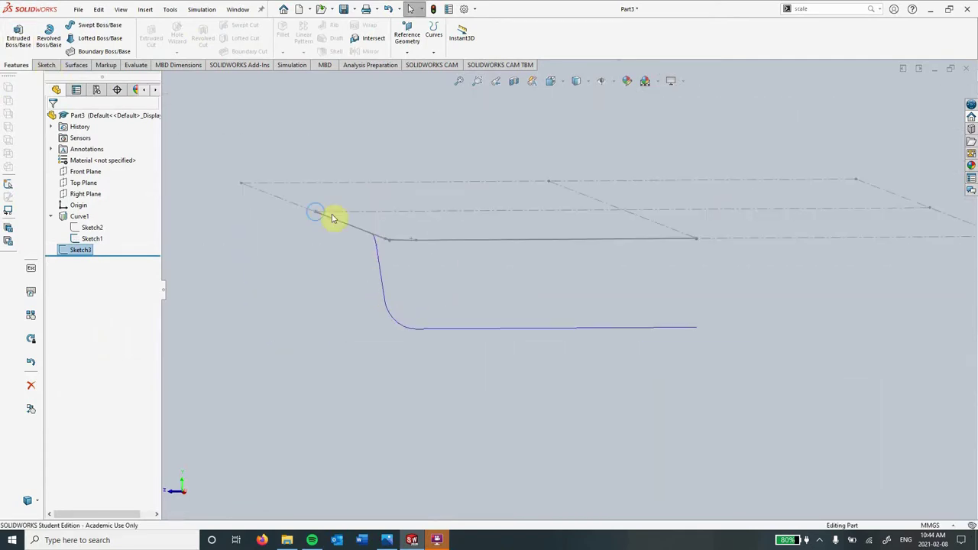
left_click(307, 215)
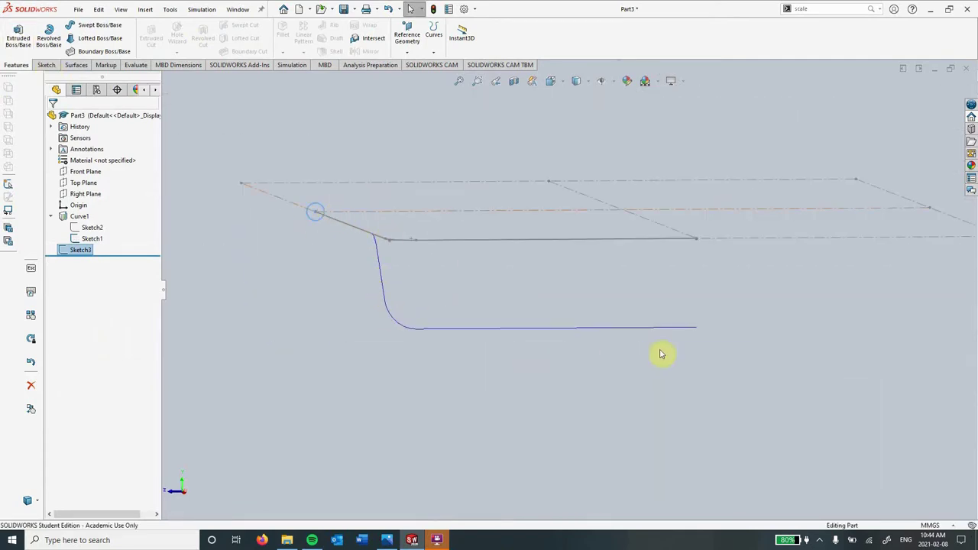
left_click(88, 240)
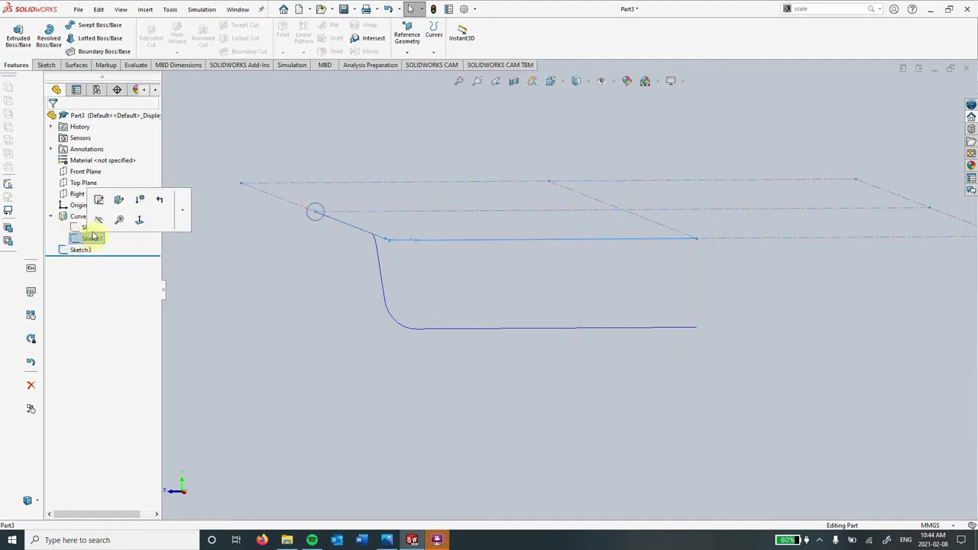
left_click(97, 221)
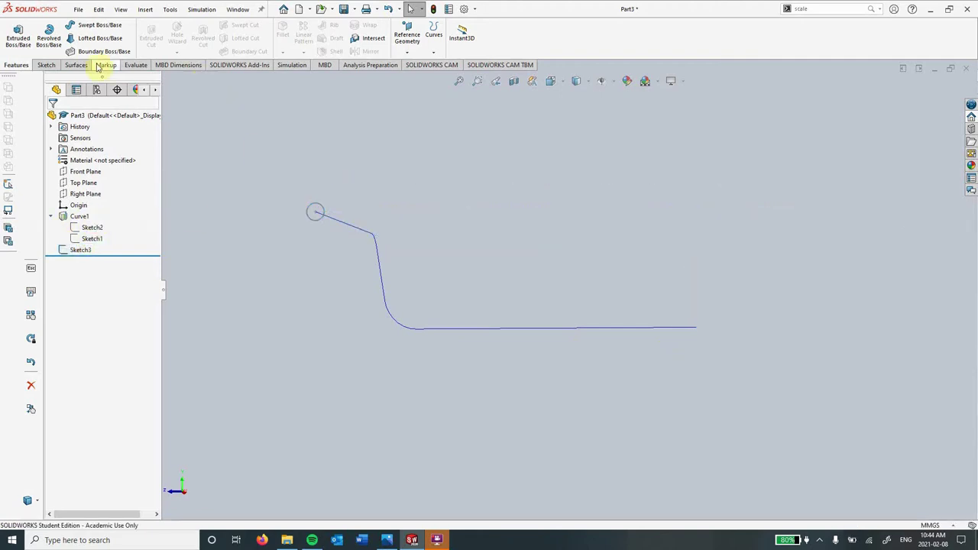
right_click(88, 241)
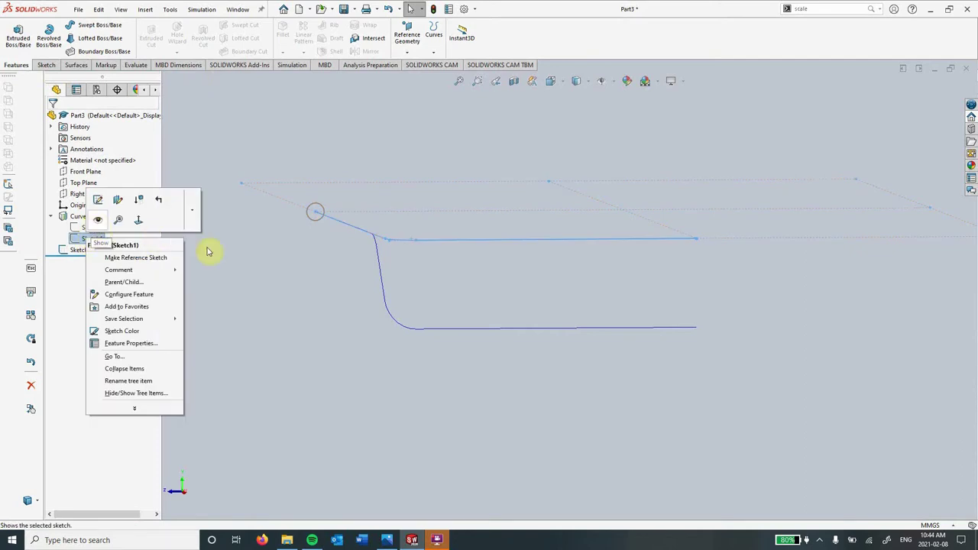
left_click(229, 257)
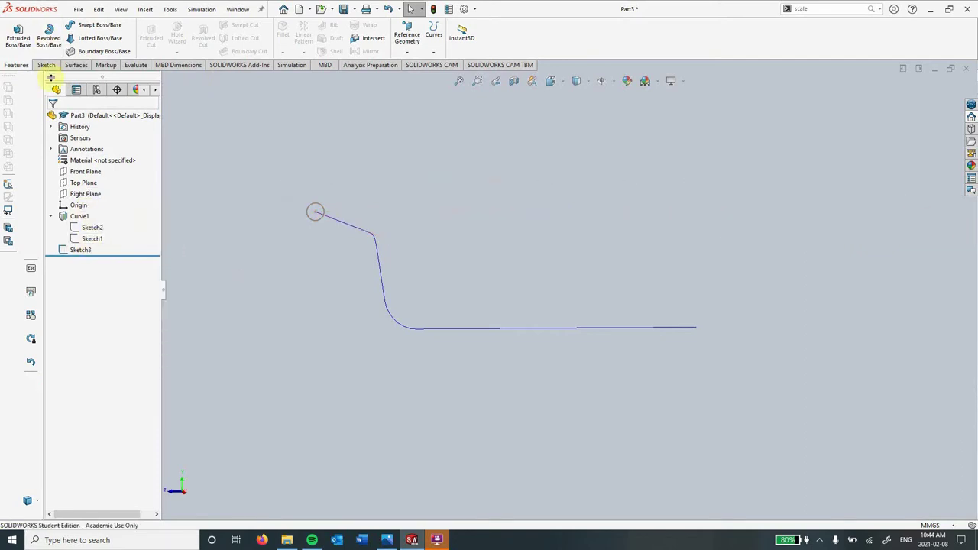
- Sweep the 2 mm circle along the projected curve as a solid, and hide the curve
left_click(86, 27)
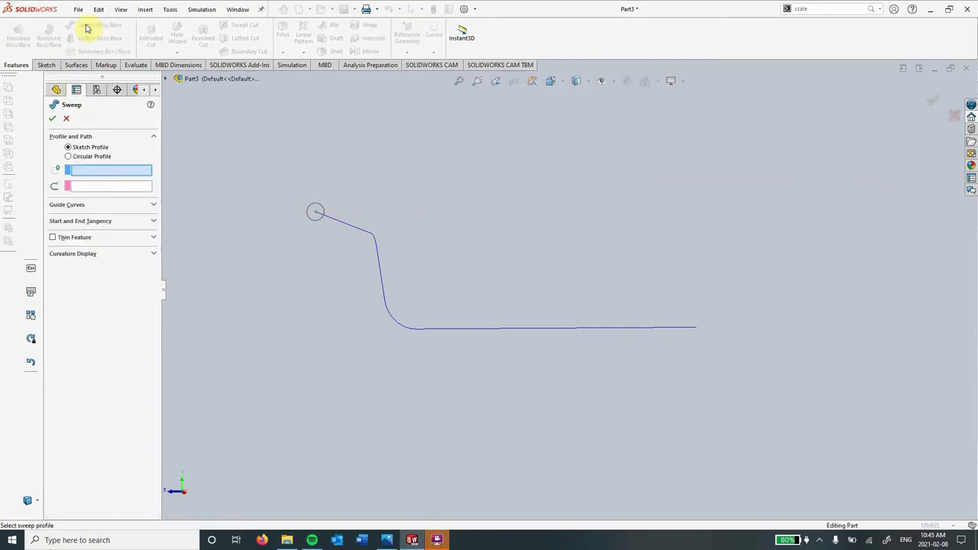
left_click(313, 220)
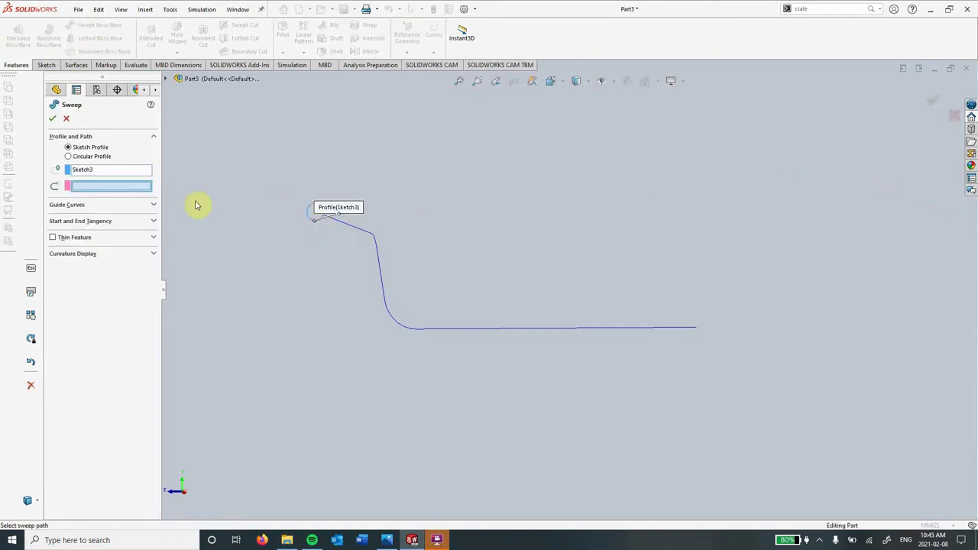
left_click(368, 236)
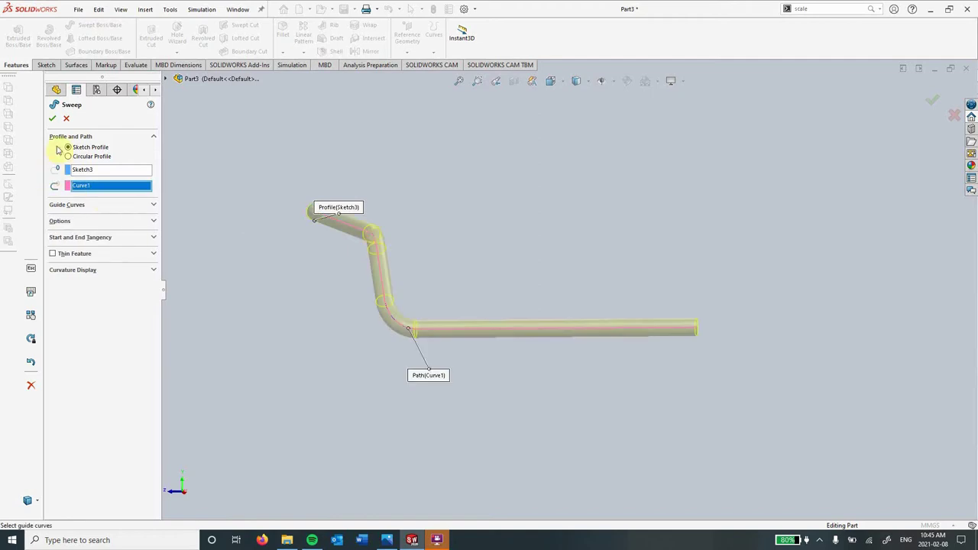
left_click(53, 120)
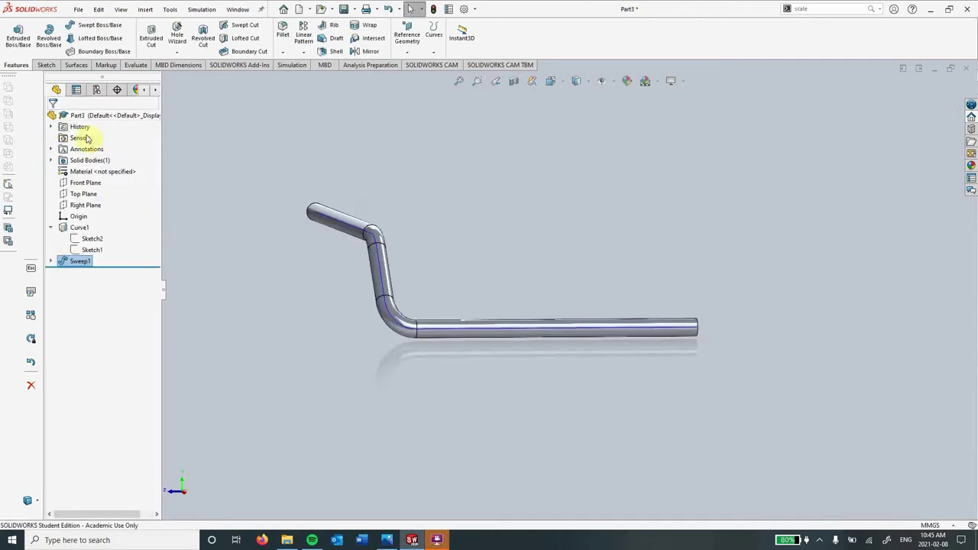
left_click(72, 227)
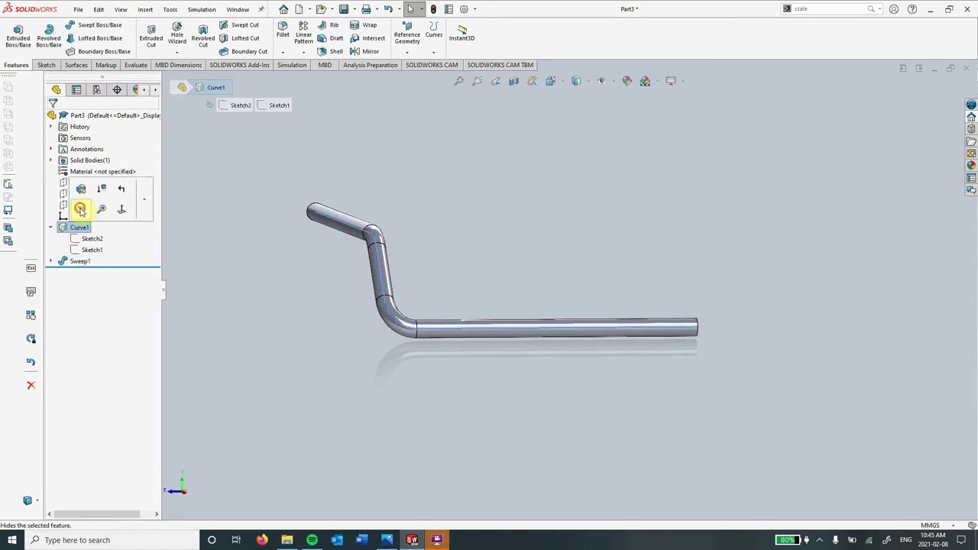
- Mirror the swept body about its end face at the circular profile on the Right Plane, merging the solids
middle_click_drag(282, 321, 461, 457)
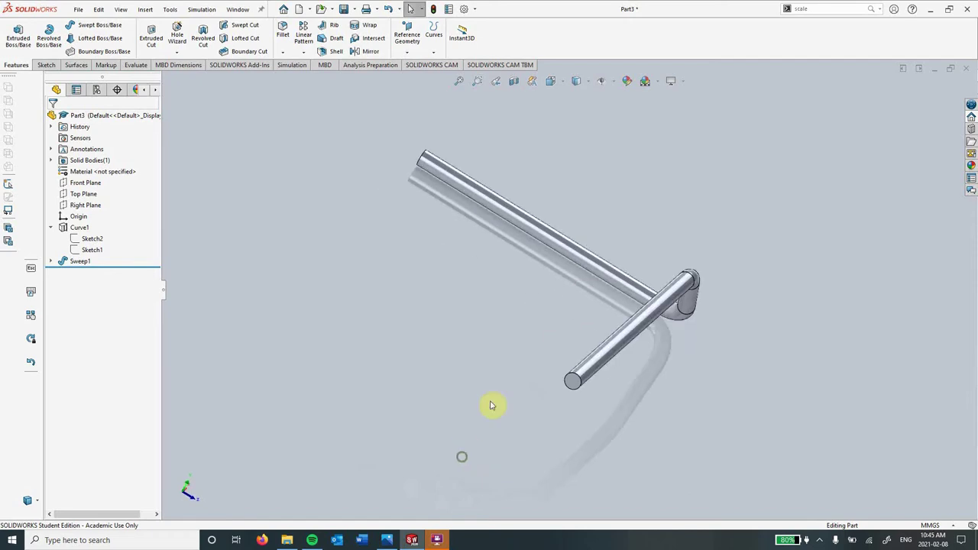
scroll(492, 405, "up", 4)
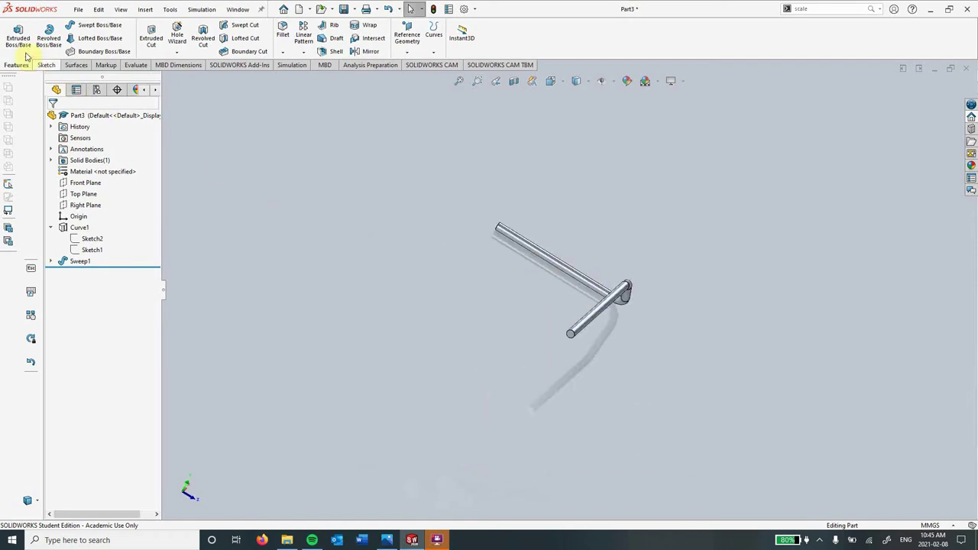
left_click(306, 54)
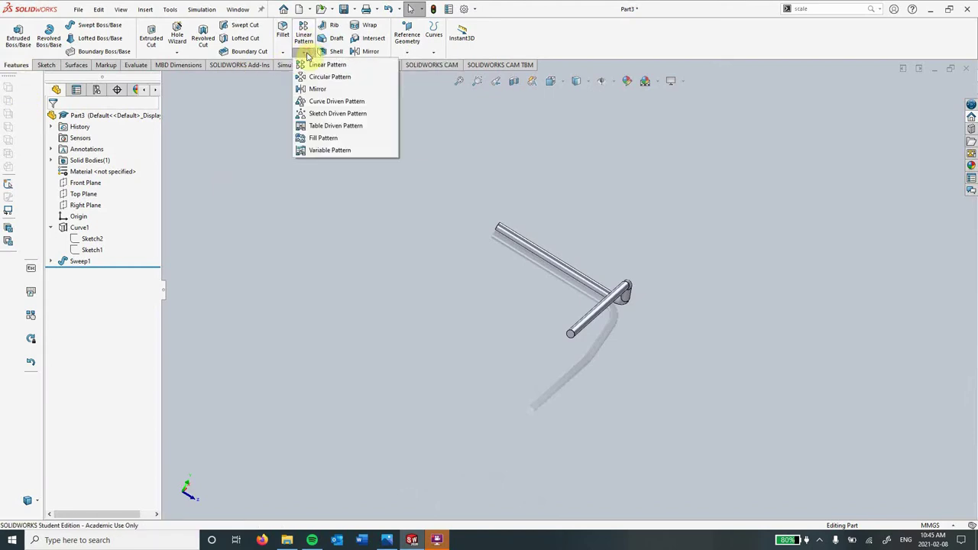
left_click(316, 89)
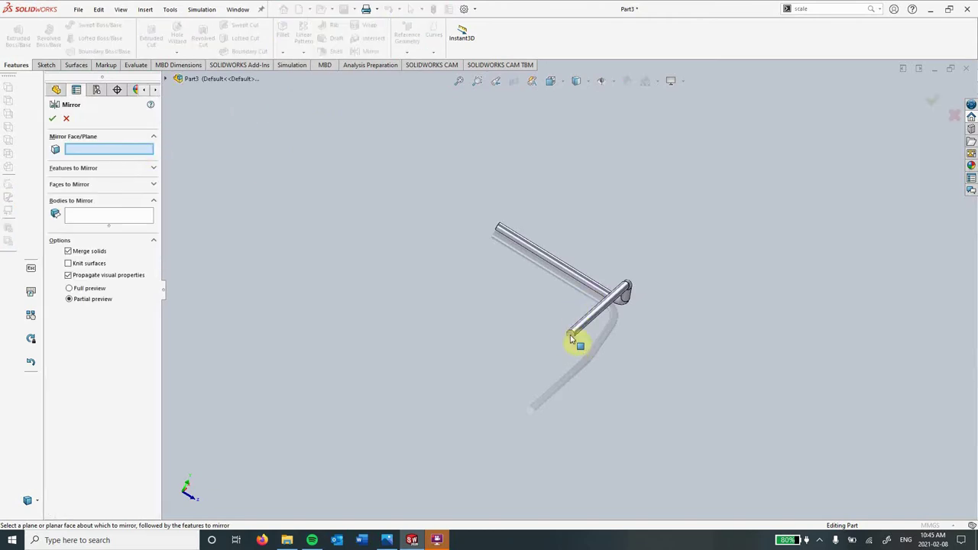
left_click(571, 338)
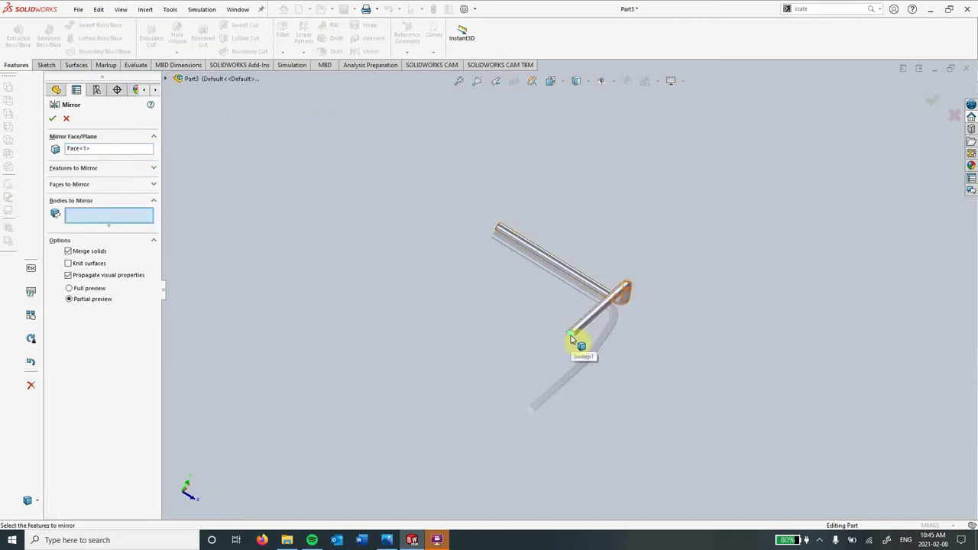
left_click(77, 168)
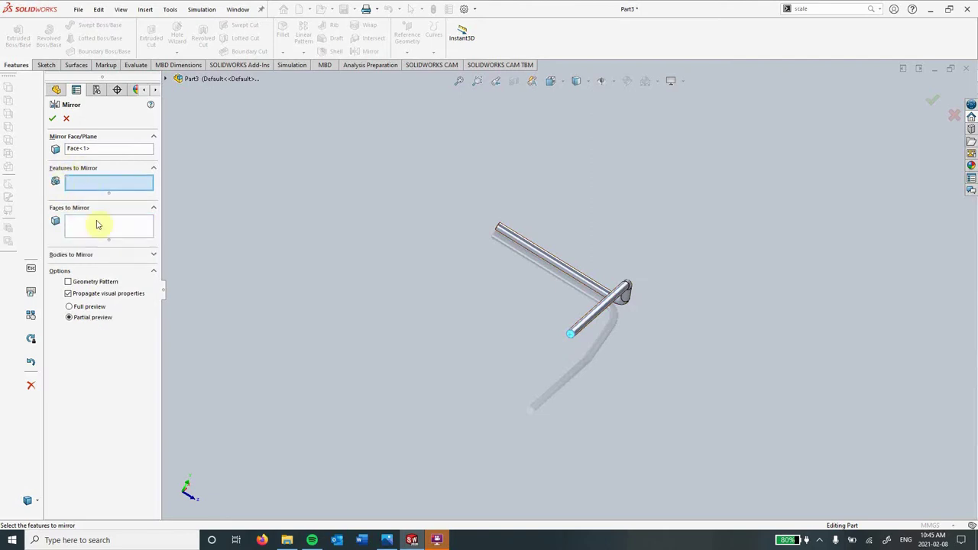
left_click(64, 255)
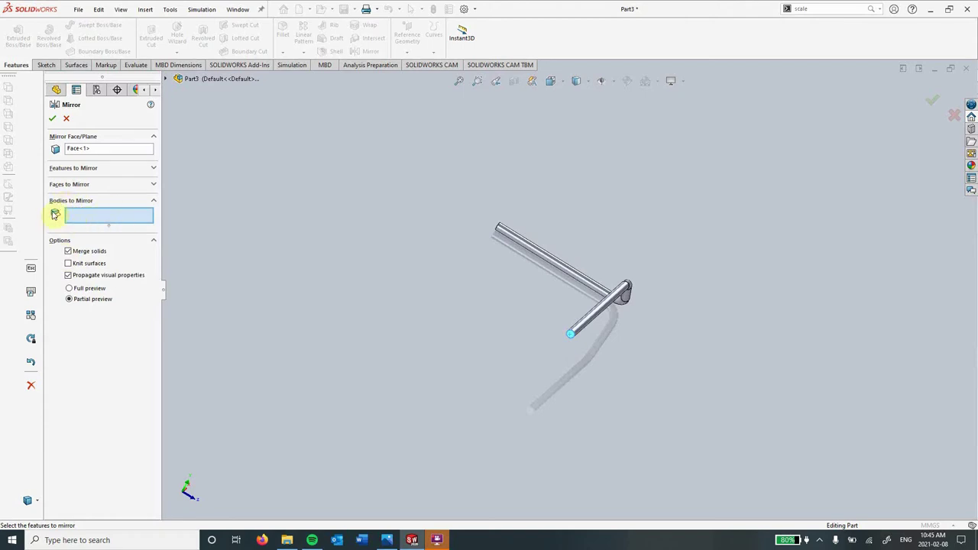
left_click(595, 284)
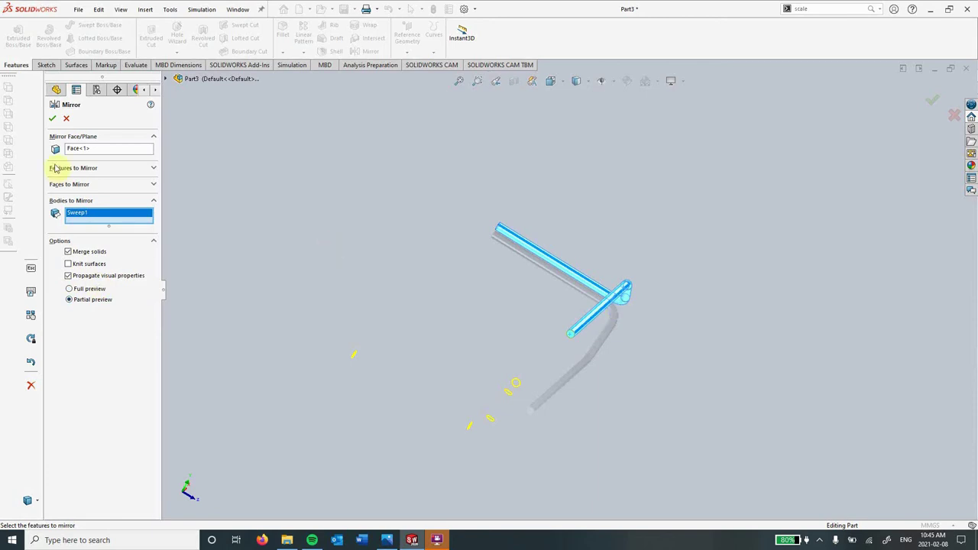
left_click(52, 119)
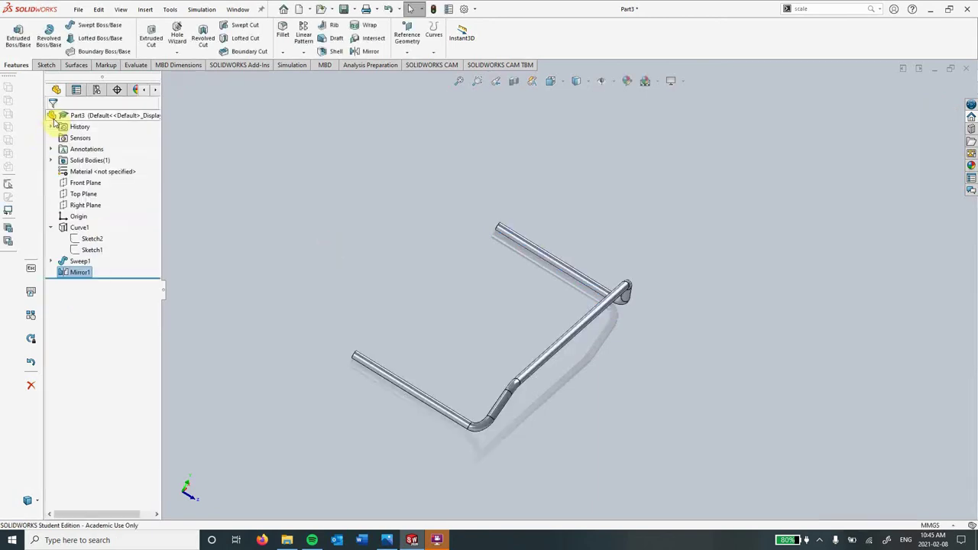
- Mirror the whole U-shaped body about the end face of one of its open legs, merging the solids into a closed frame
middle_click_drag(475, 336, 524, 377)
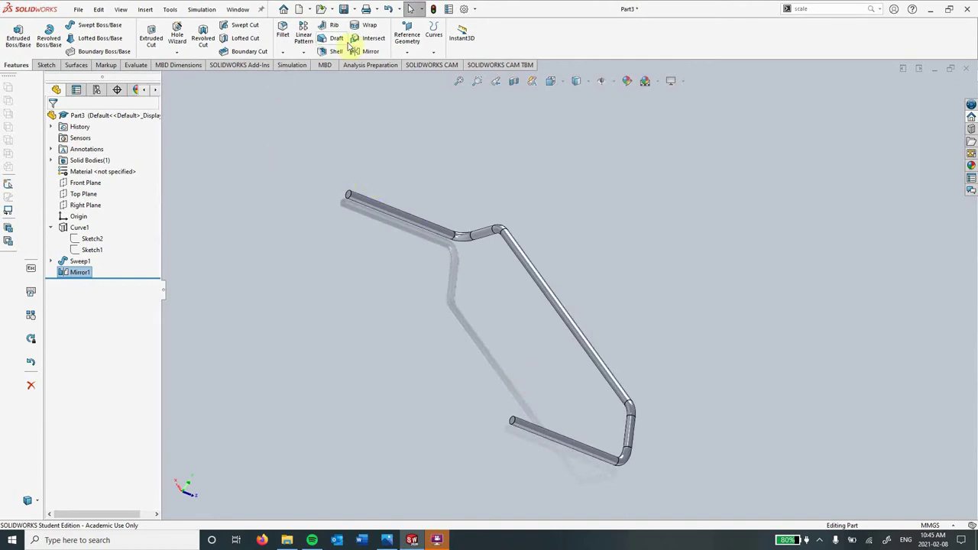
left_click(302, 53)
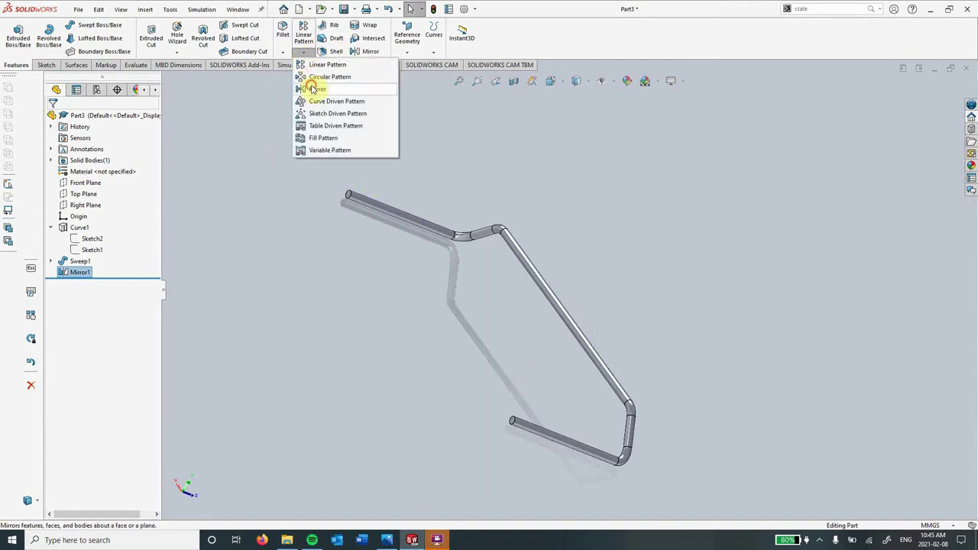
left_click(311, 88)
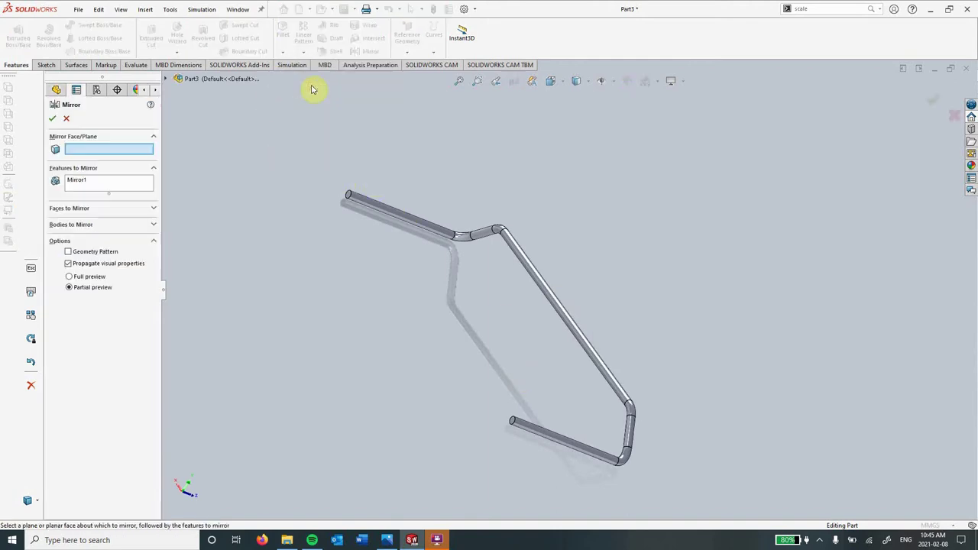
left_click(513, 425)
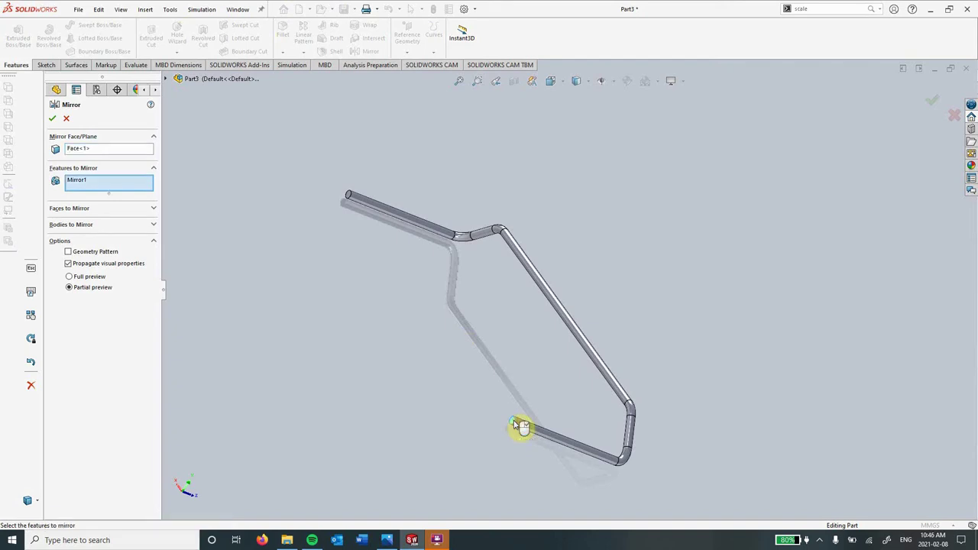
left_click(83, 225)
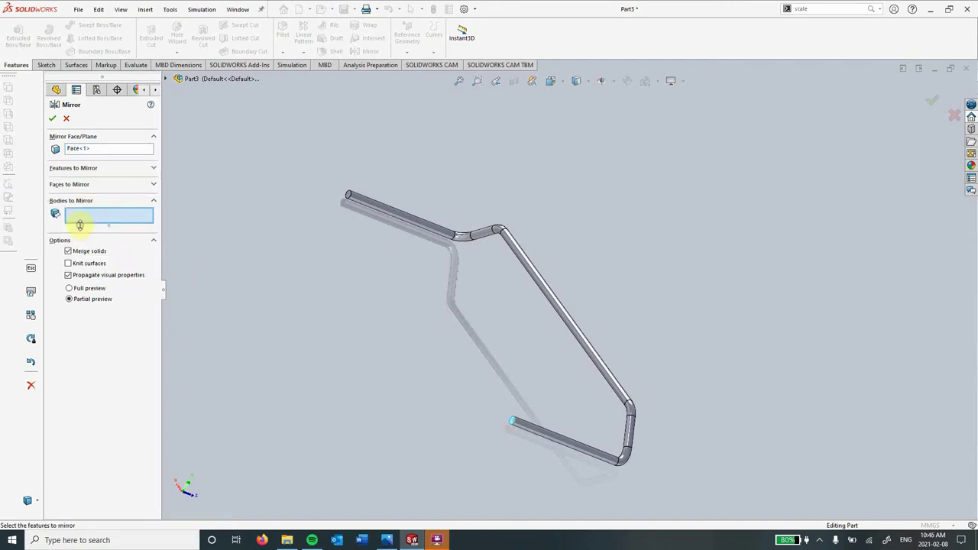
left_click(598, 360)
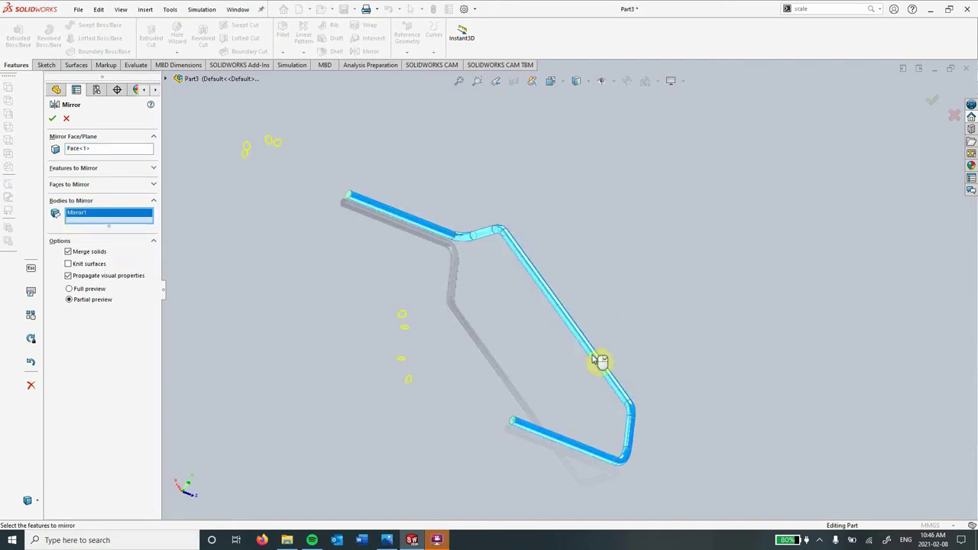
left_click(53, 119)
middle_click_drag(672, 349, 475, 339)
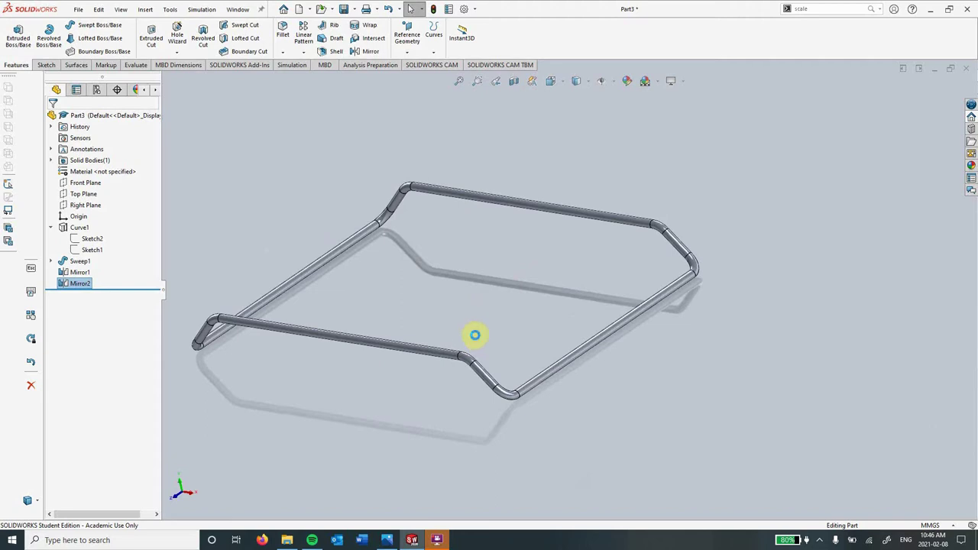
- Save the mirrored frame part under the file name Main Frame
key("ctrl+s")
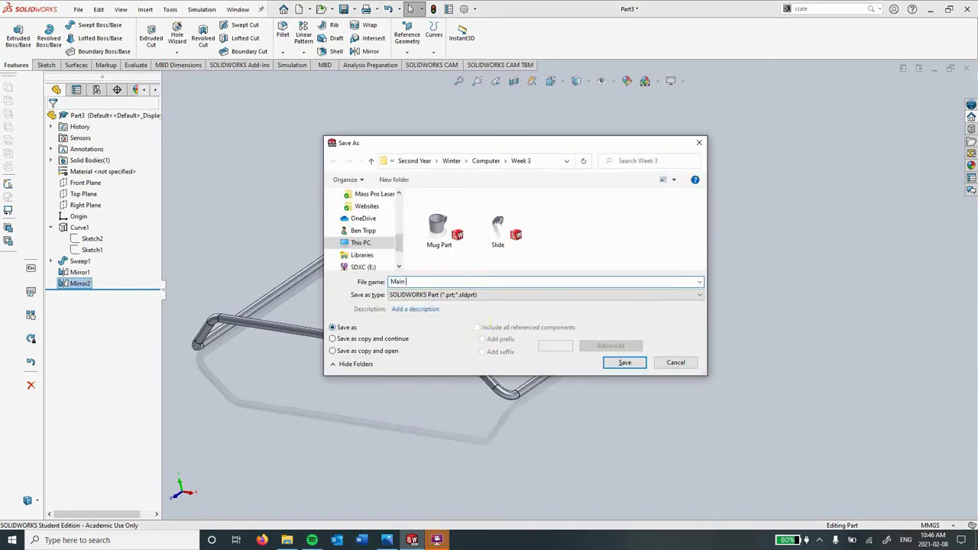
type("Main Frame")
key("Return")
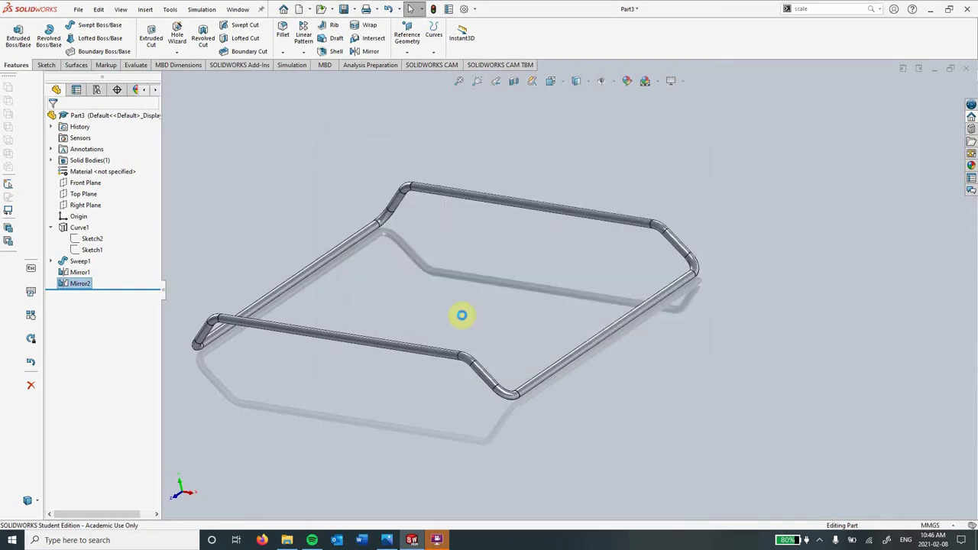
scroll(558, 237, "up", 2)
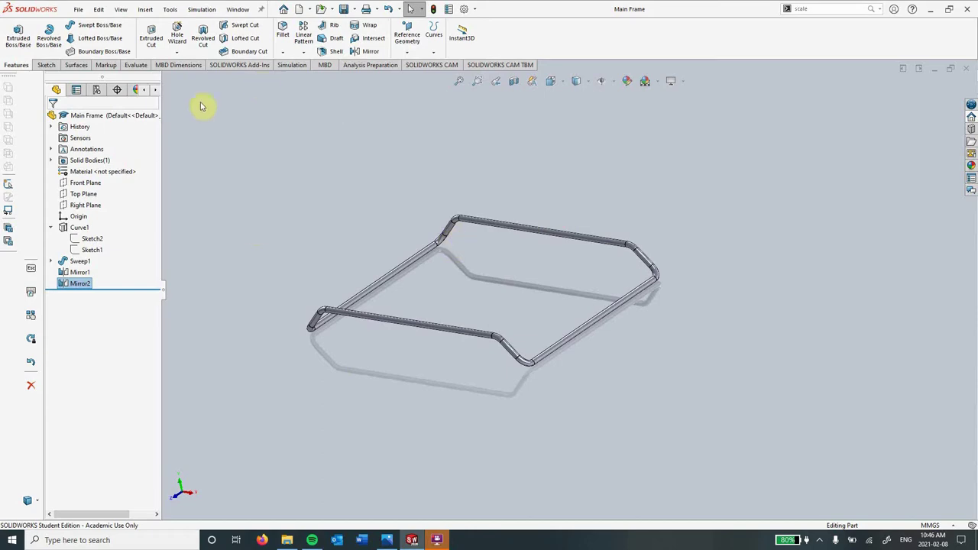
- Check the rods in the Rack pg1 reference drawing and create a new part document for the rod
left_click(388, 540)
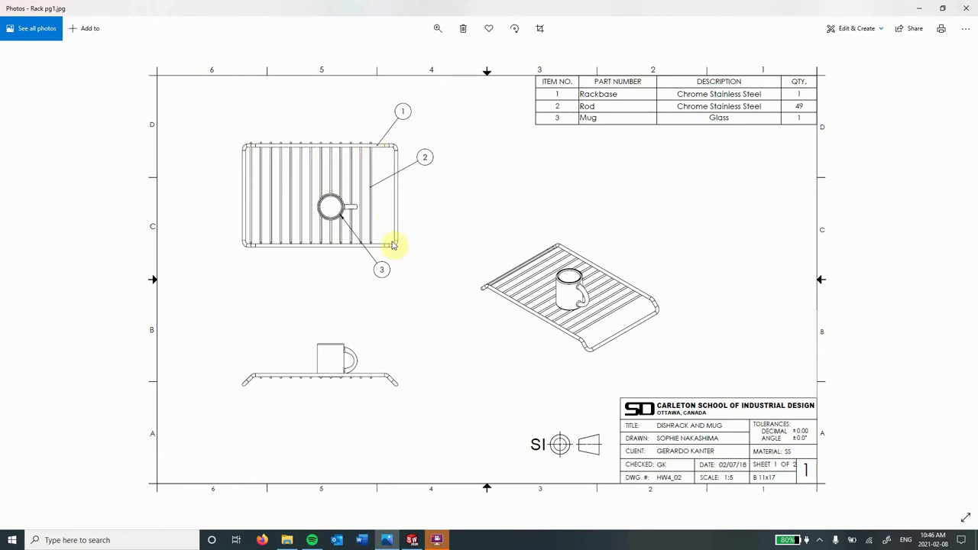
left_click(413, 541)
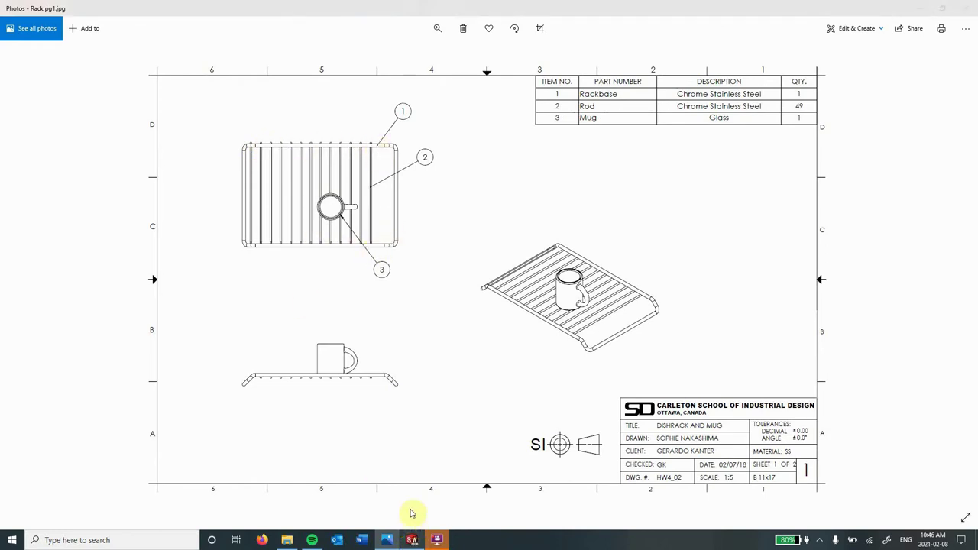
left_click(413, 541)
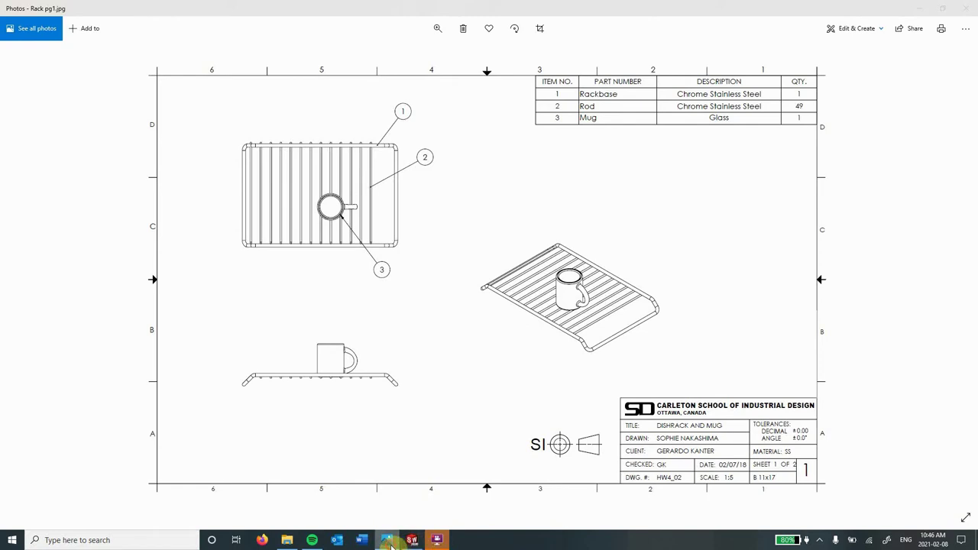
left_click(79, 9)
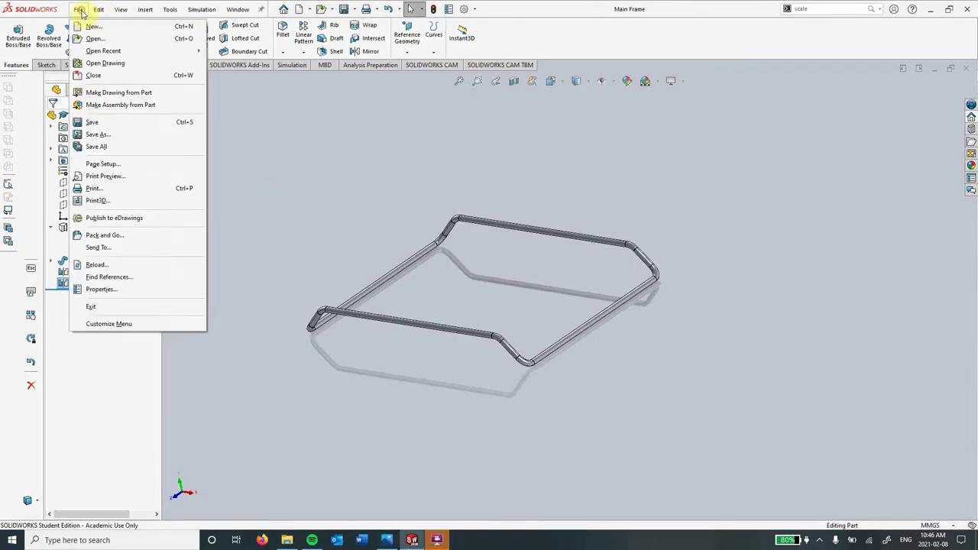
left_click(90, 26)
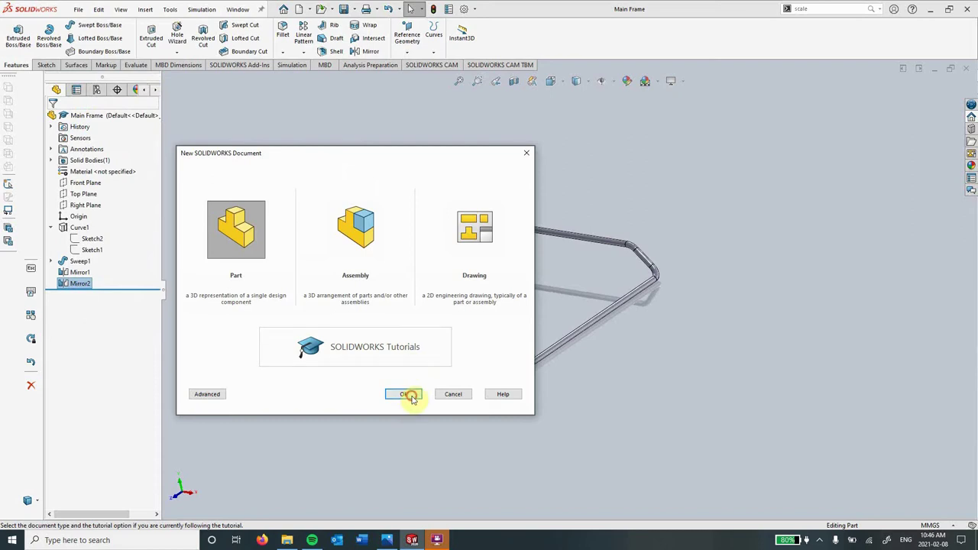
left_click(409, 395)
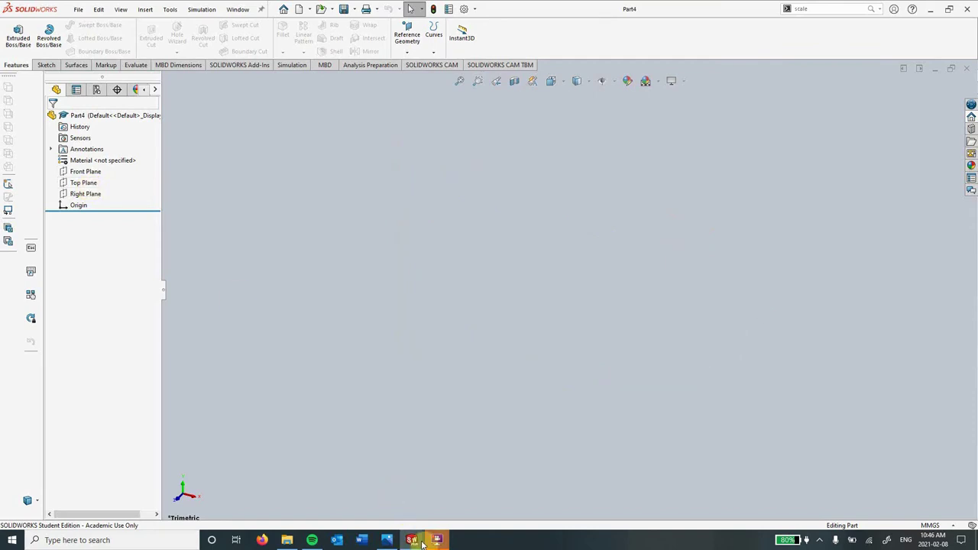
mouse_move(413, 542)
left_click(362, 489)
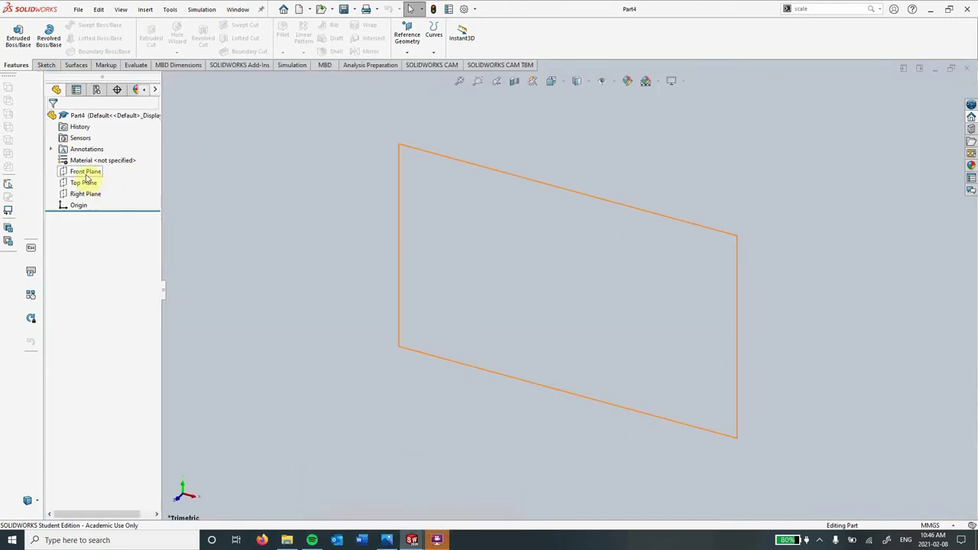
- Sketch a circle of 1 mm diameter centred on the origin of the Front Plane
left_click(86, 173)
left_click(96, 157)
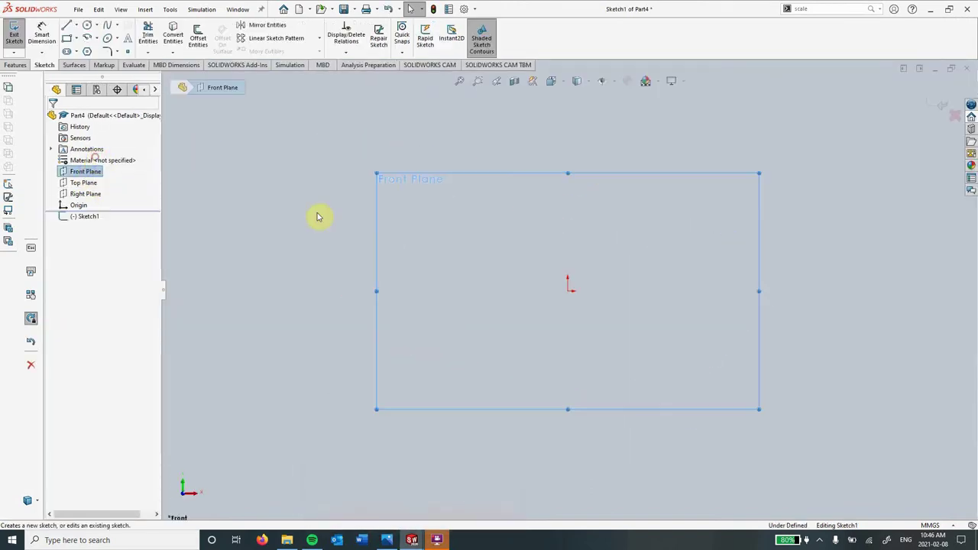
left_click(88, 25)
left_click(569, 291)
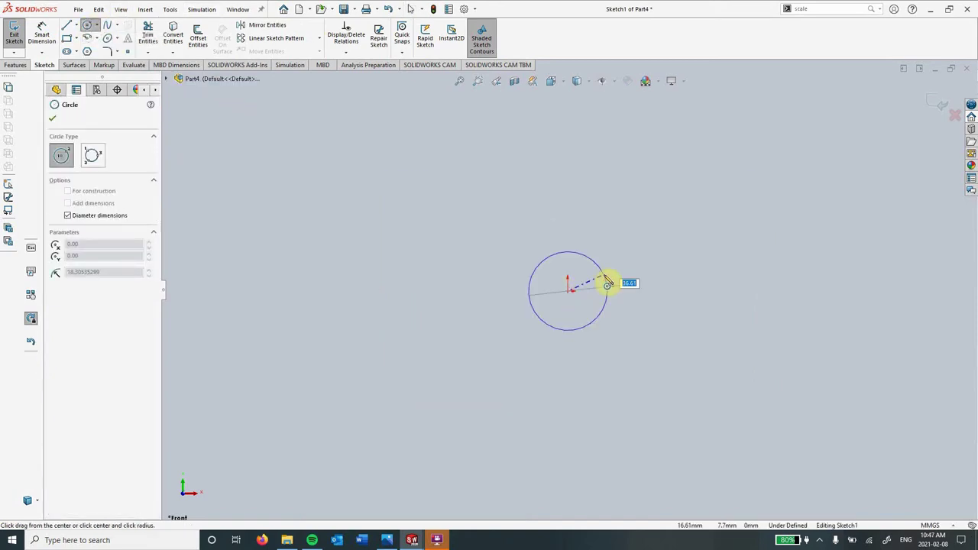
key("Return")
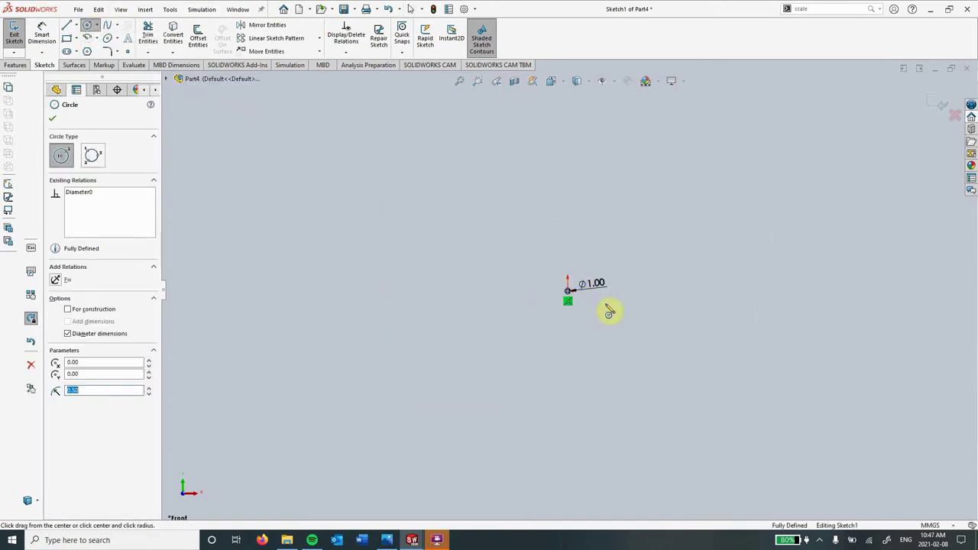
scroll(555, 288, "down", 5)
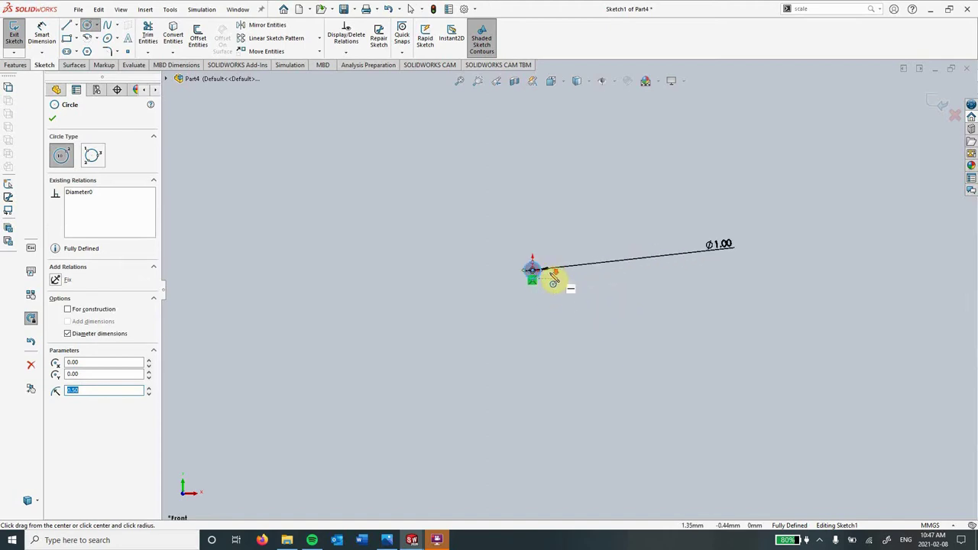
scroll(555, 282, "down", 1)
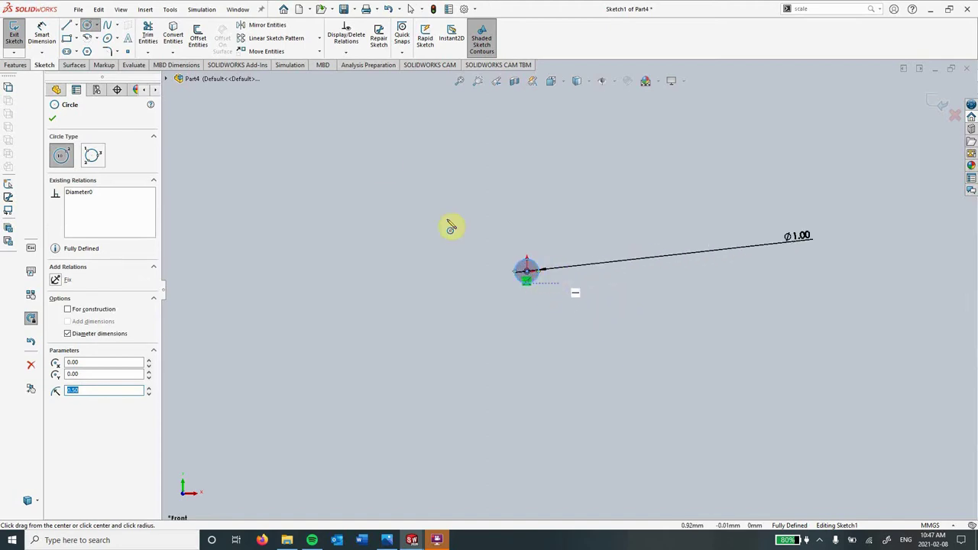
- Extrude the circle as a blind boss 10 mm deep to form the rod
left_click(16, 66)
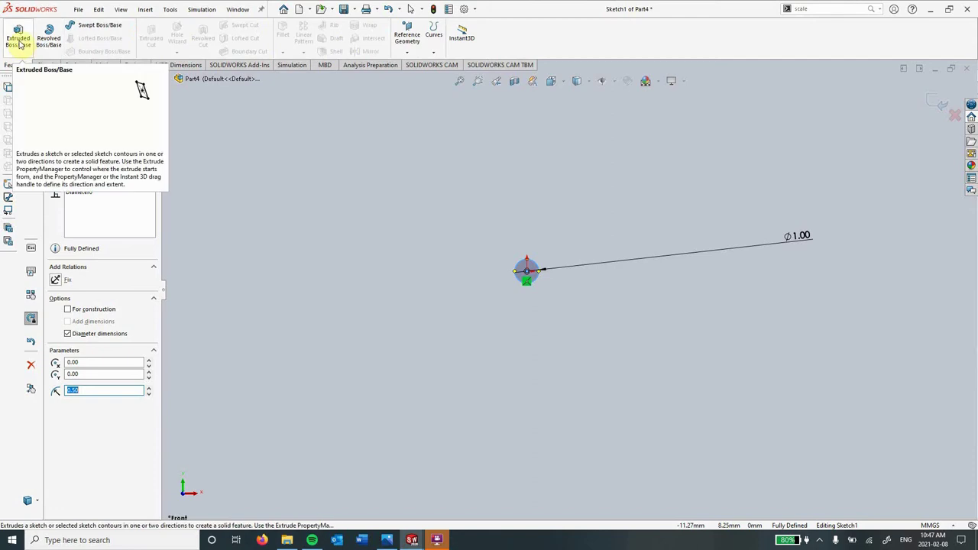
left_click(26, 55)
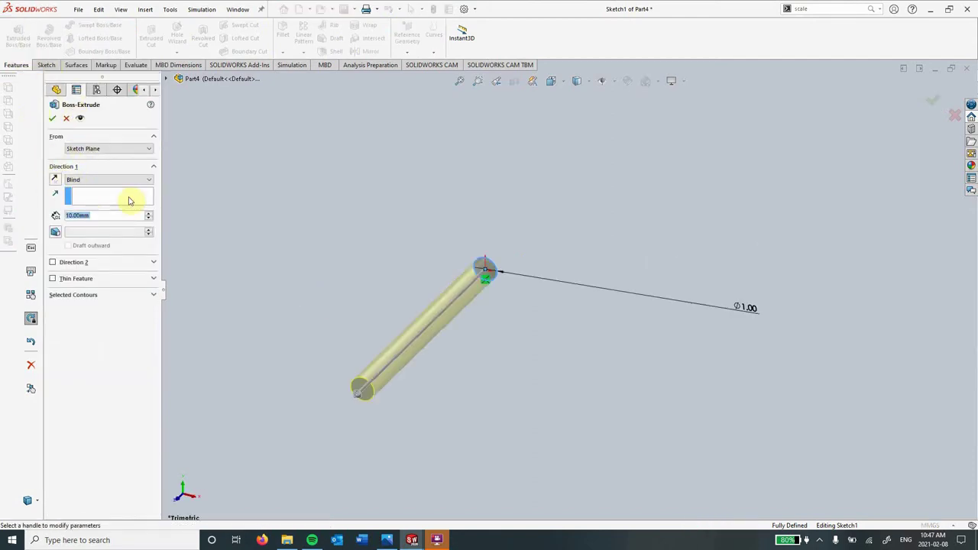
left_click(50, 119)
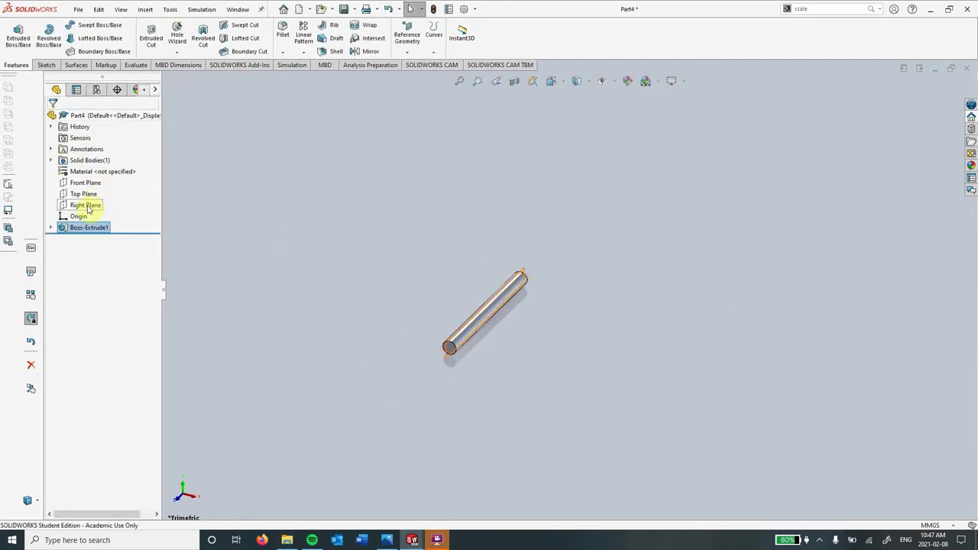
- Sketch a closed right triangle about 2.2 mm wide on the Right Plane, from the lower corner of the rod's origin end to above the rod
left_click(87, 207)
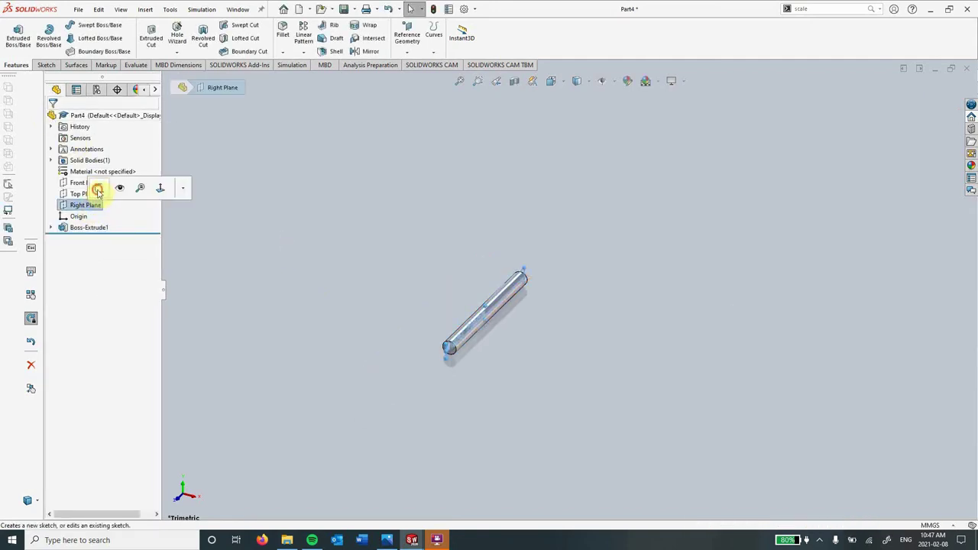
left_click(98, 191)
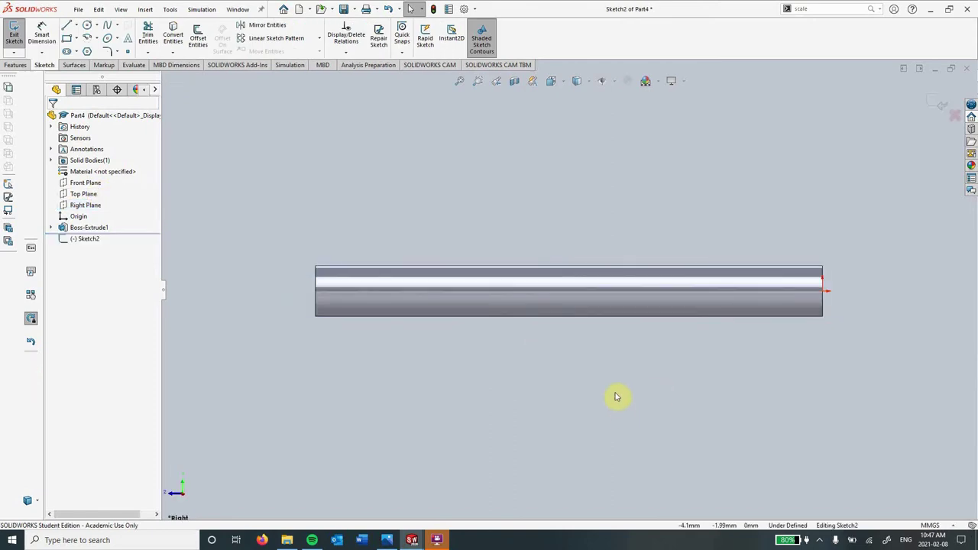
key("l")
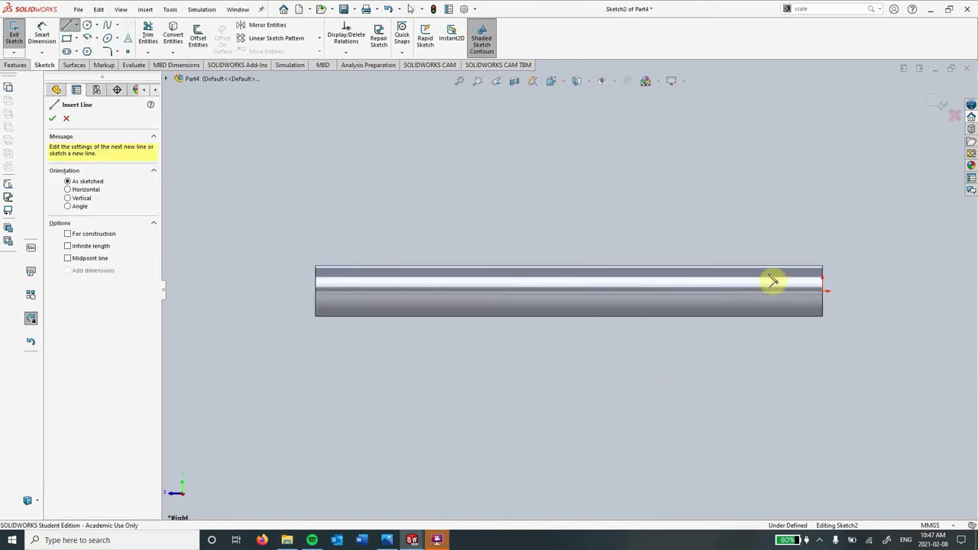
left_click(824, 319)
left_click(830, 257)
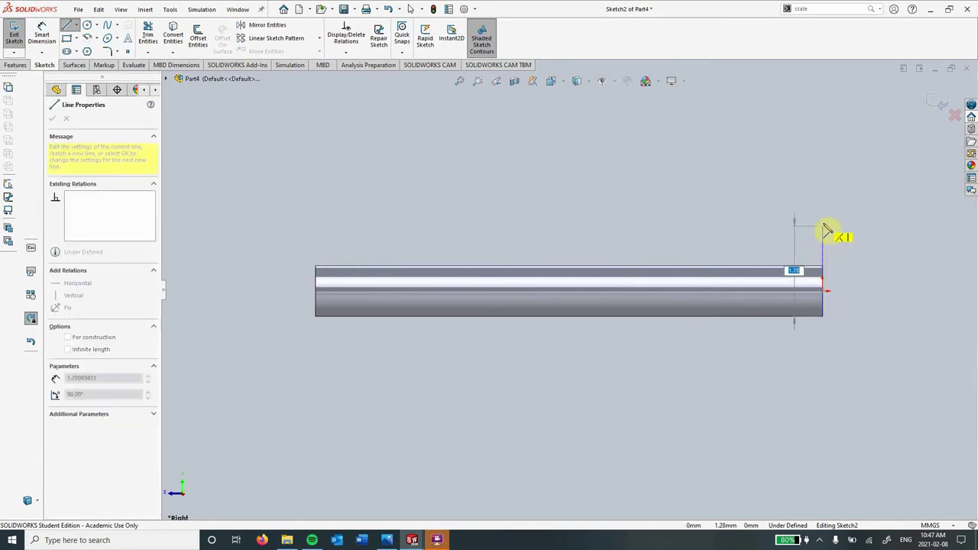
left_click(709, 223)
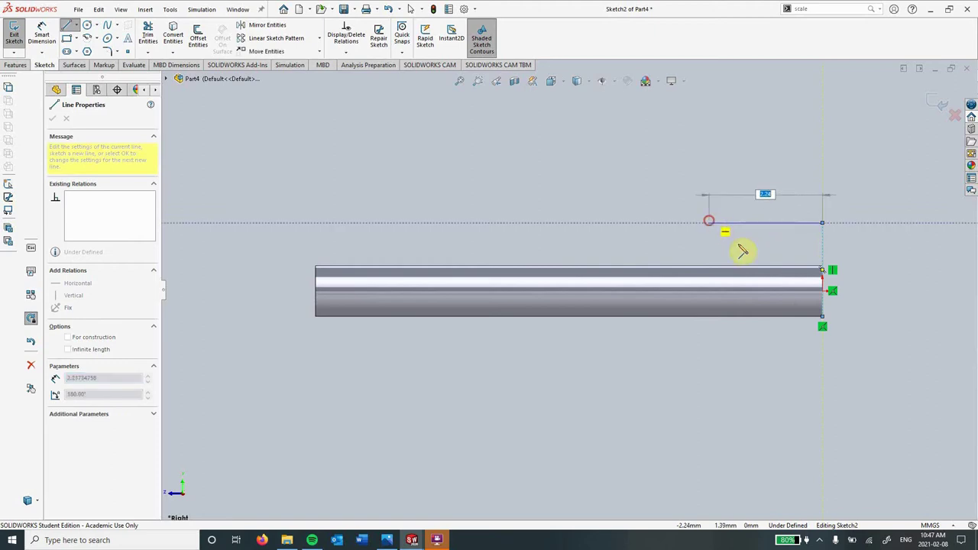
left_click(823, 320)
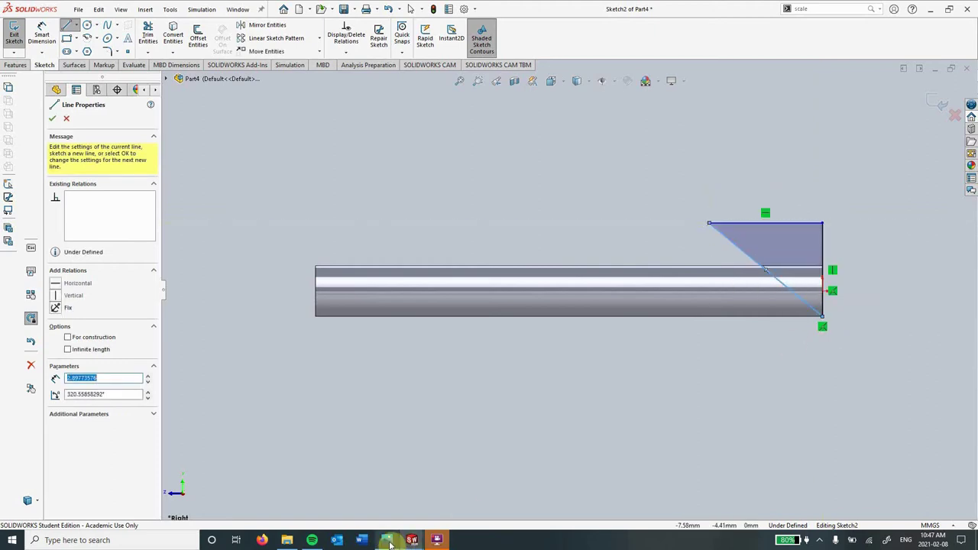
- Examine in the Rack pg1 drawing how the rod ends meet the frame, and return to the rod sketch
mouse_move(387, 539)
left_click(388, 473)
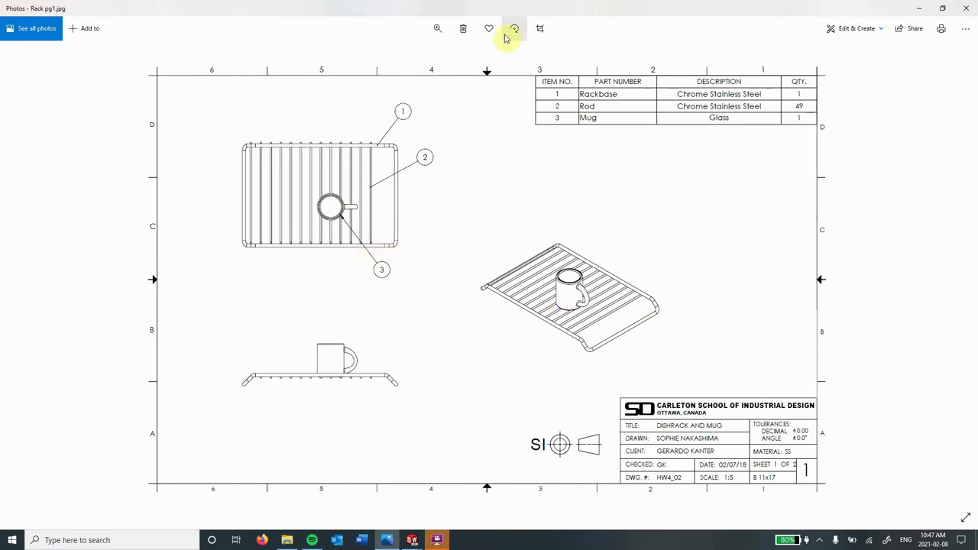
left_click(436, 28)
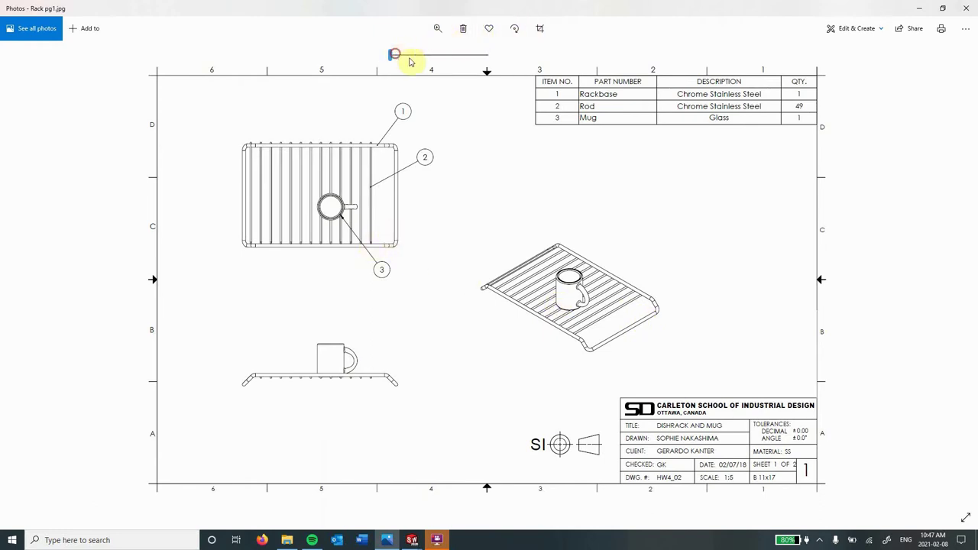
left_click_drag(410, 61, 443, 67)
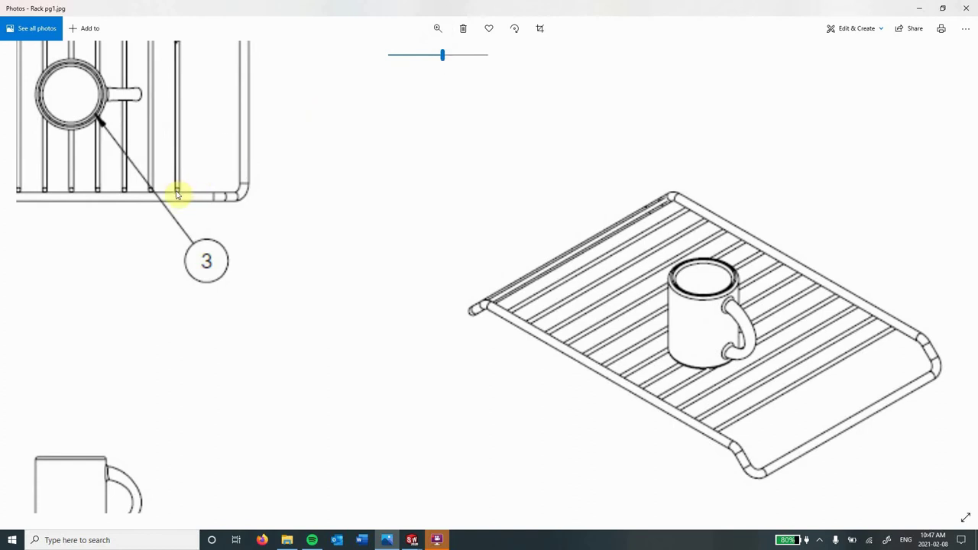
left_click_drag(442, 57, 394, 58)
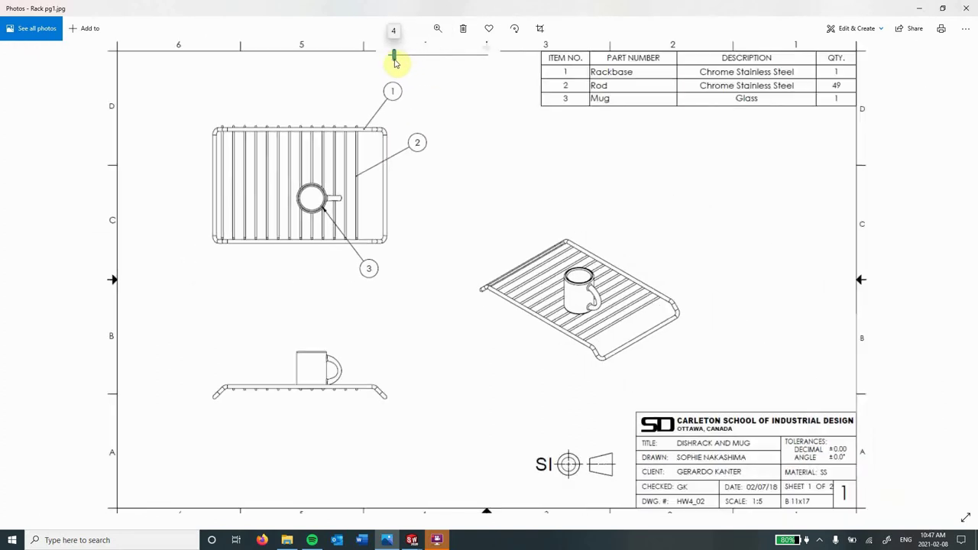
left_click(410, 540)
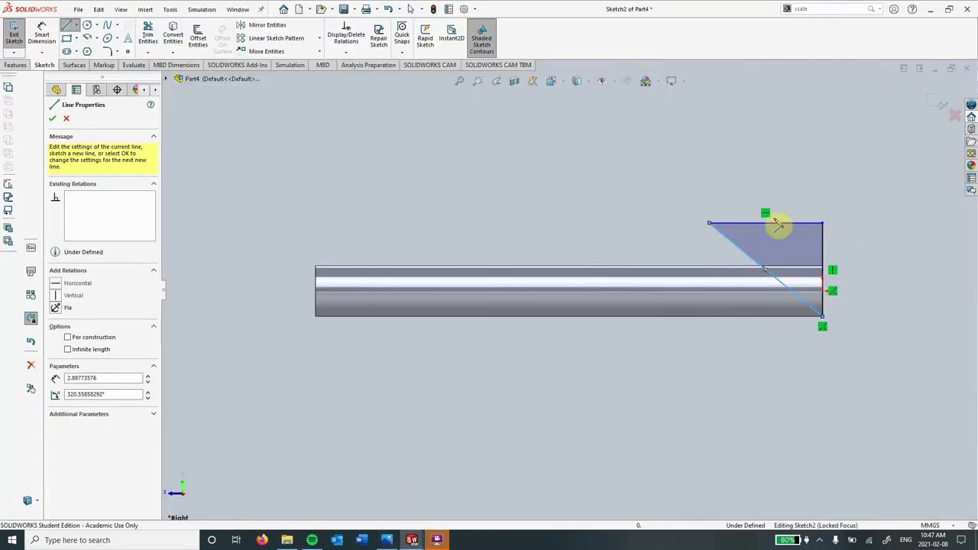
- Dimension the angle between the triangle's sloped line and its vertical line at the rod end as 50°
left_click(708, 221)
key("Escape")
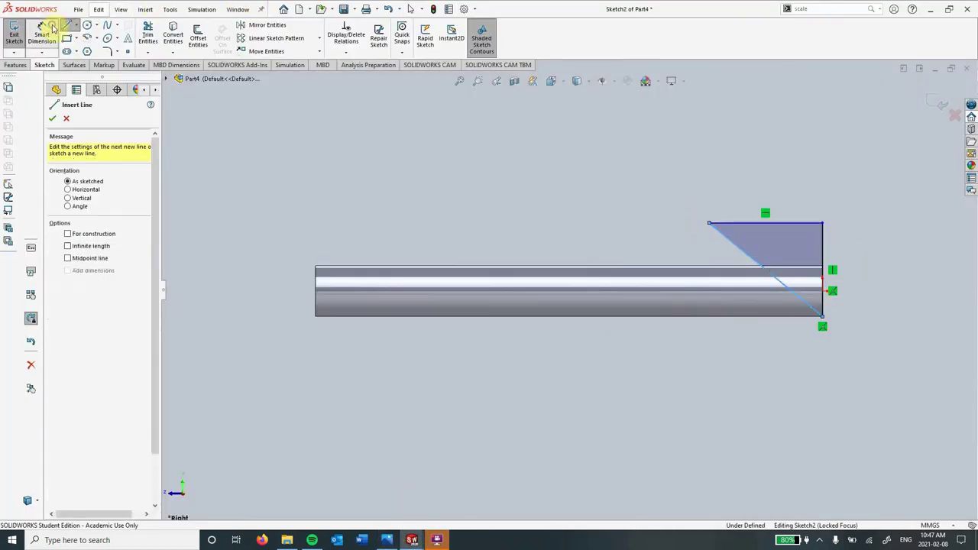
key("Escape")
left_click(770, 276)
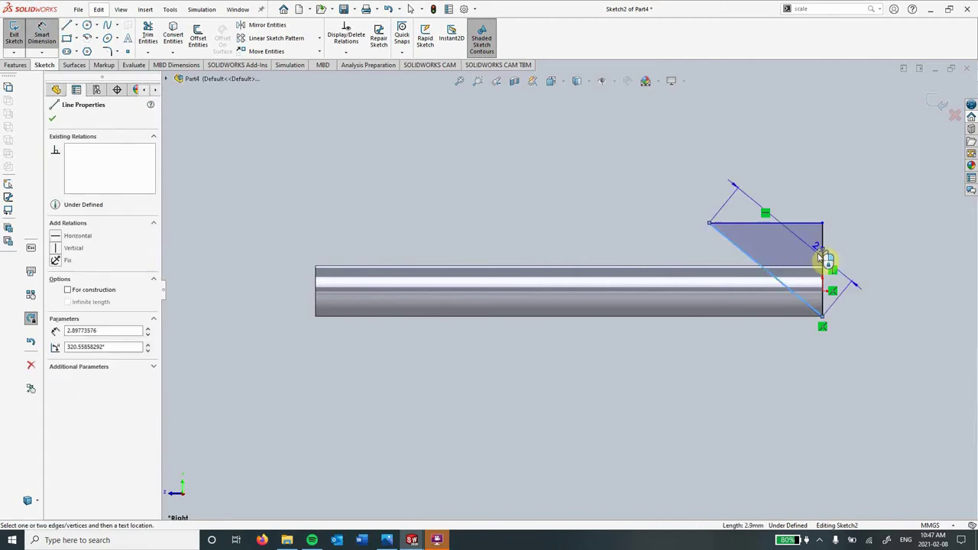
left_click(822, 256)
left_click(798, 250)
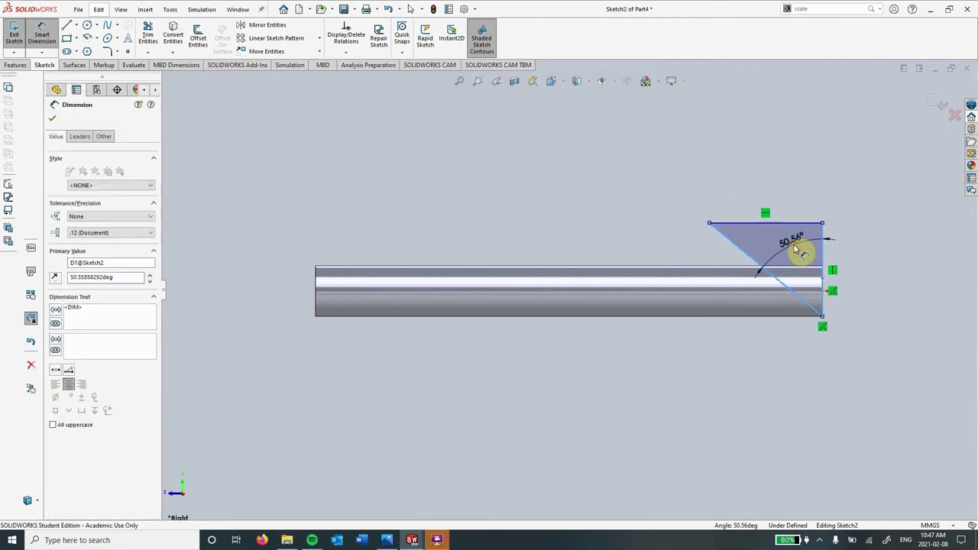
type("50")
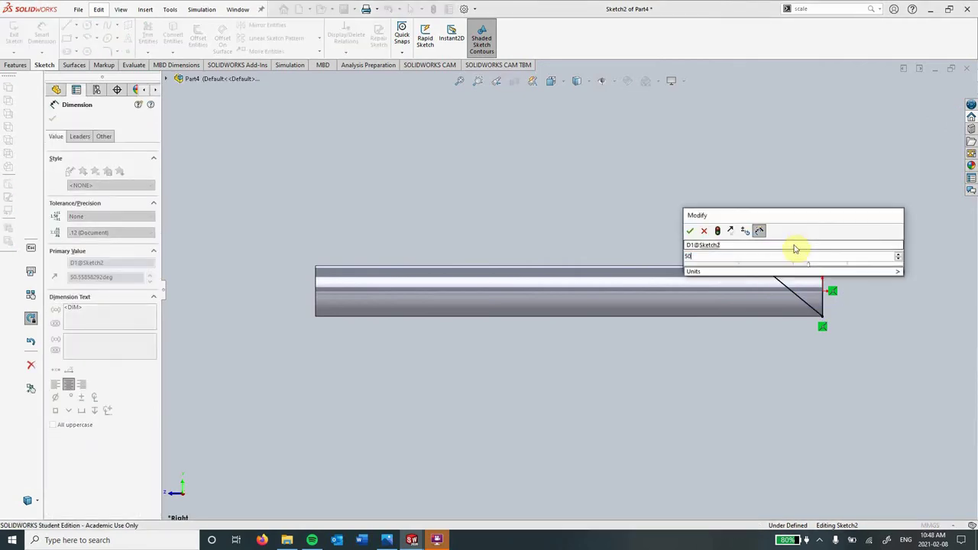
key("Return")
scroll(837, 269, "down", 3)
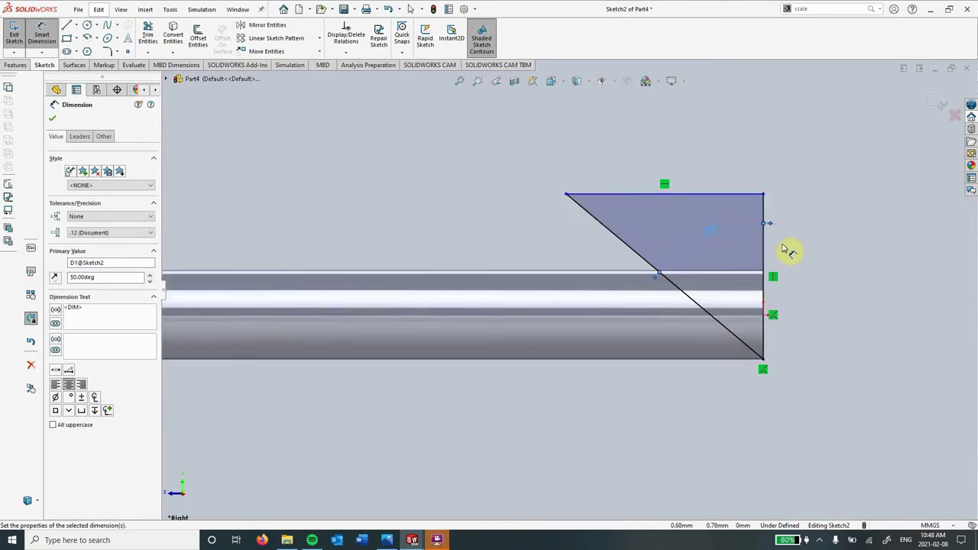
left_click(884, 268)
key("Escape")
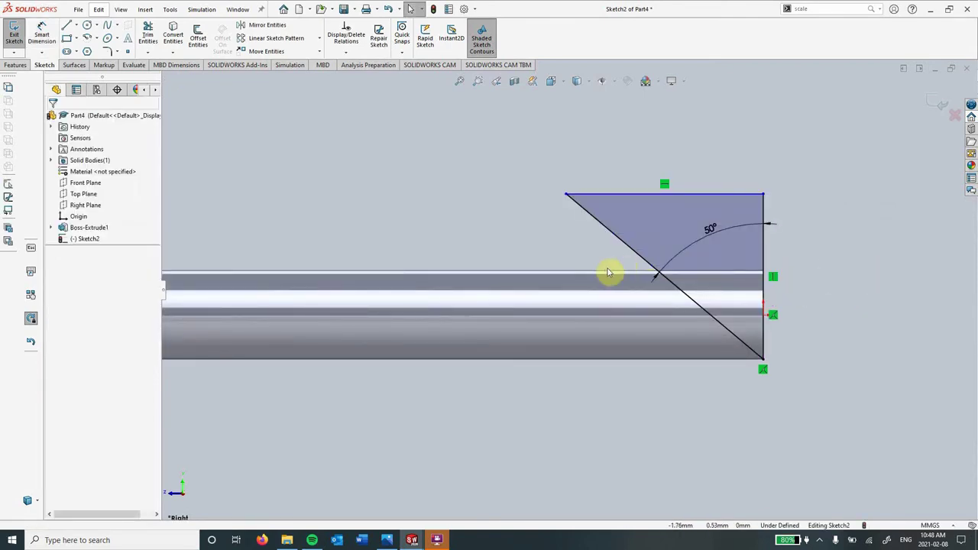
- Sketch a 1 mm vertical construction line across the rod from the midpoint of its upper edge to its lower edge
scroll(672, 229, "up", 3)
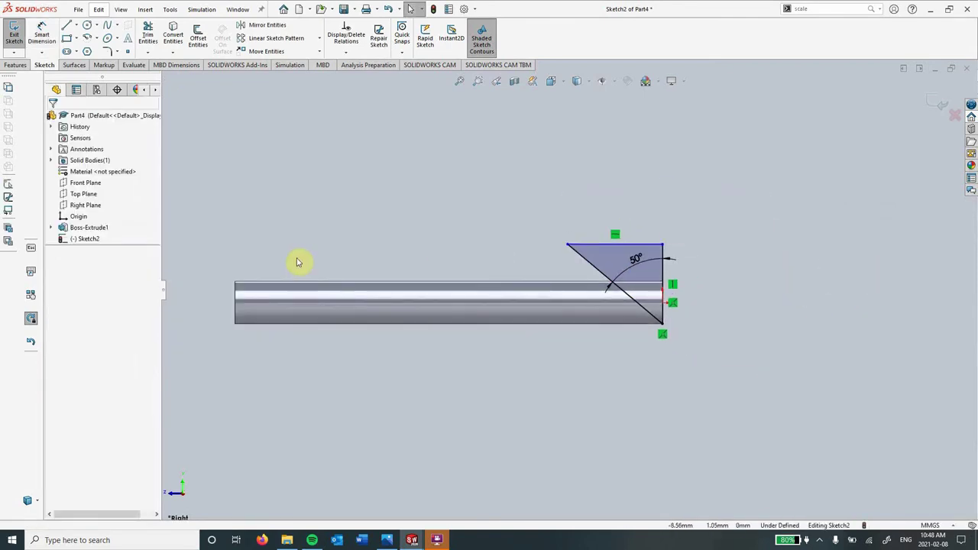
key("l")
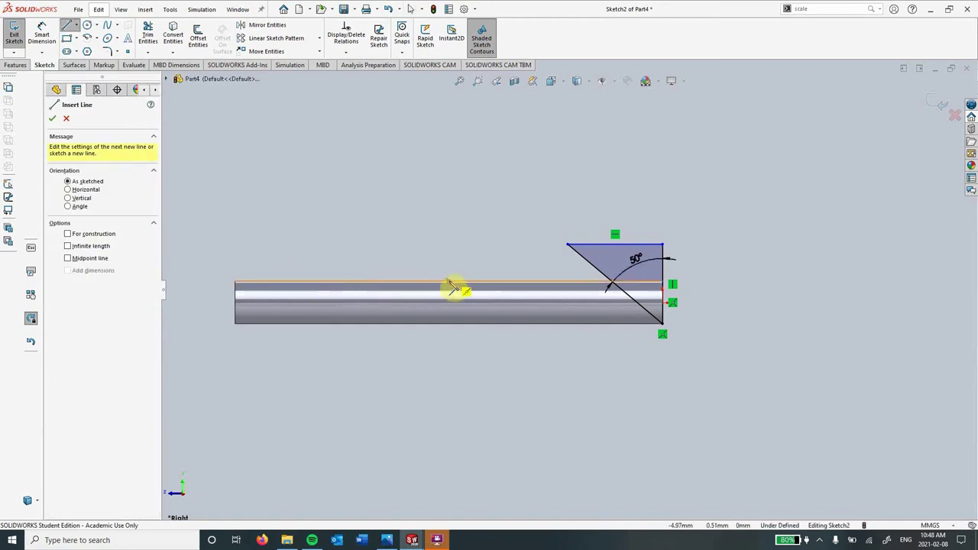
left_click(450, 294)
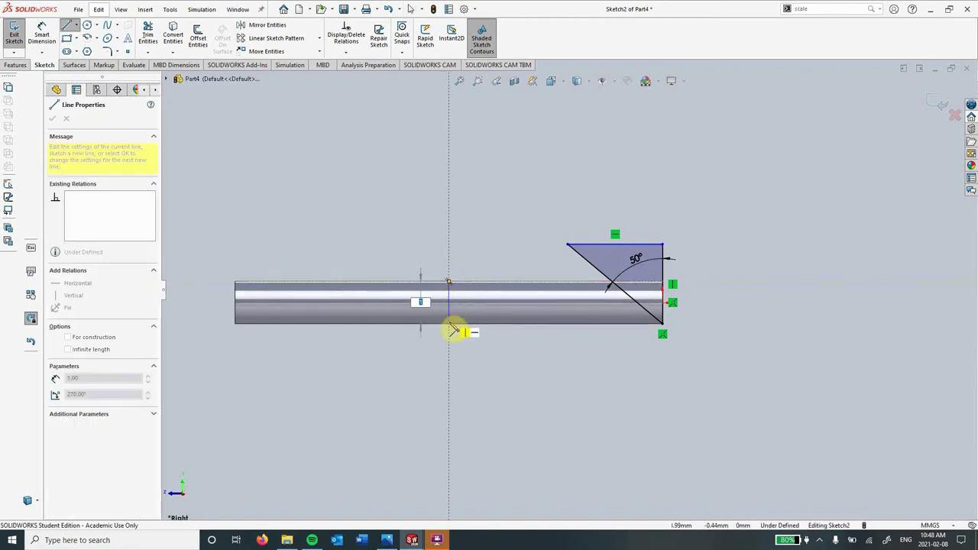
left_click(452, 328)
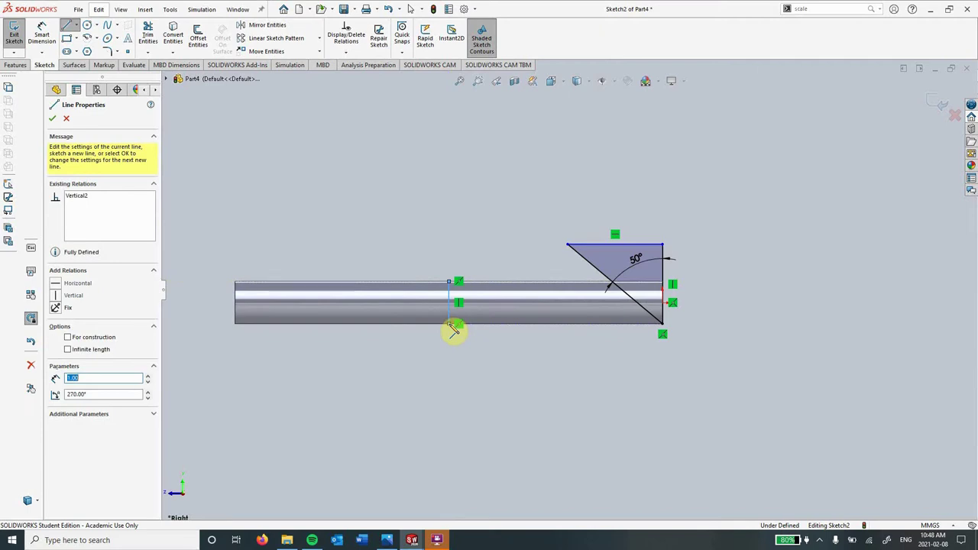
key("Escape")
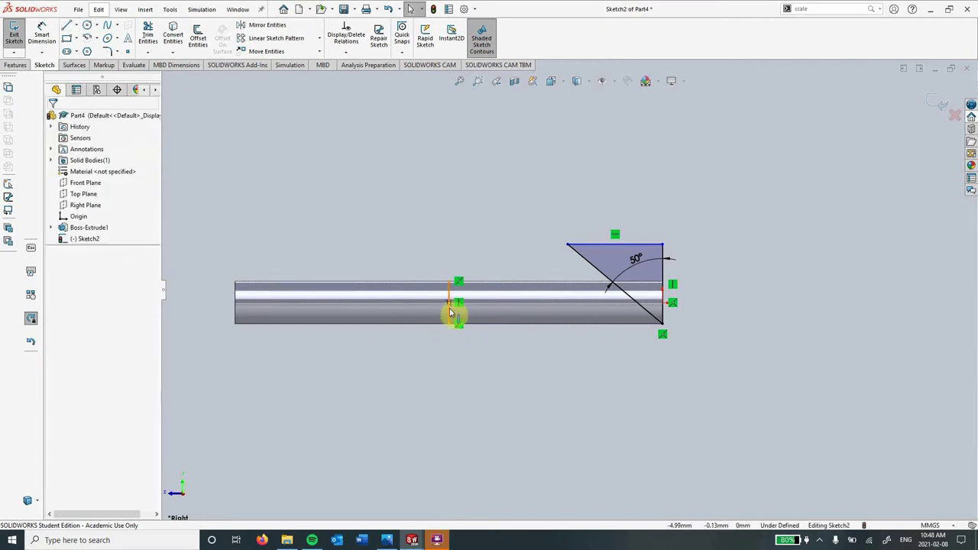
left_click(451, 312)
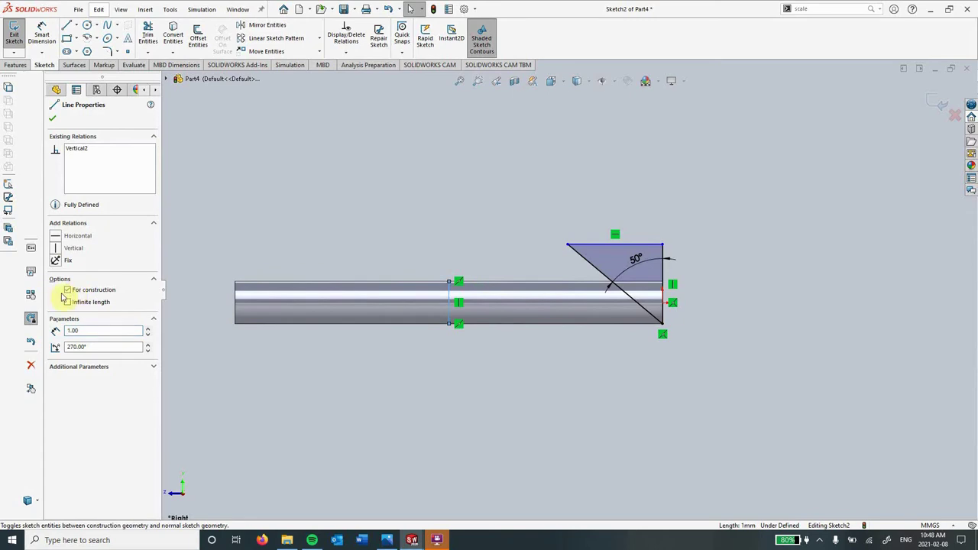
left_click(316, 230)
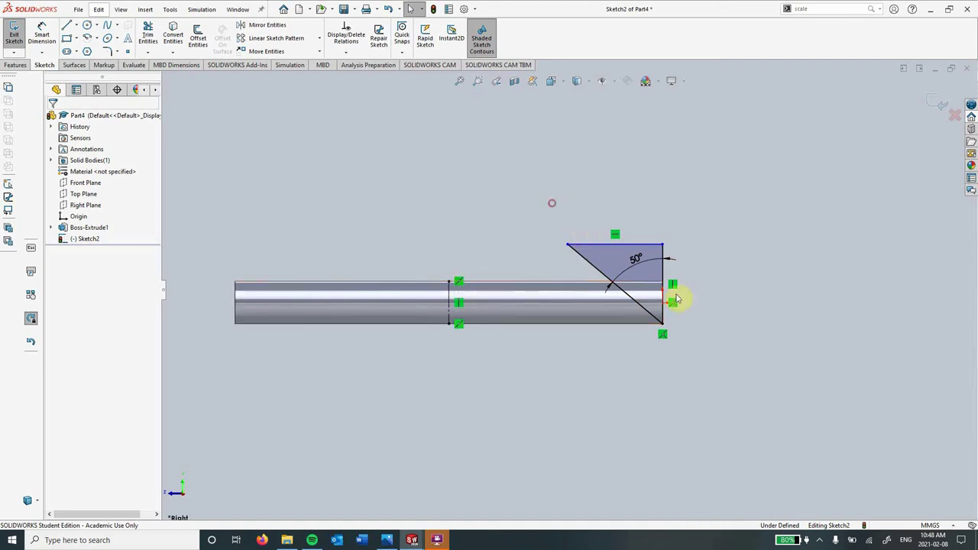
- Mirror the three triangle lines about the vertical construction line to the rod's other end, keeping the original
left_click_drag(550, 203, 705, 362)
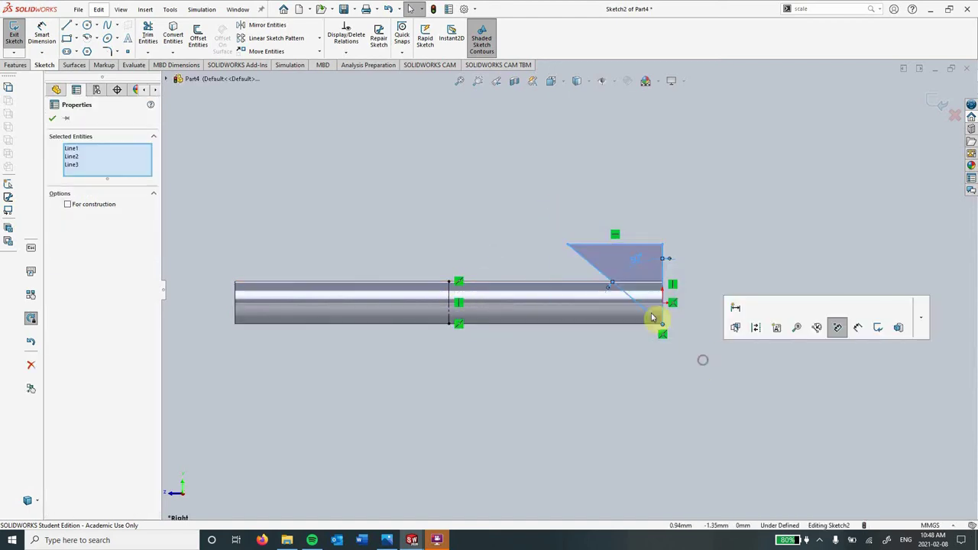
left_click(267, 25)
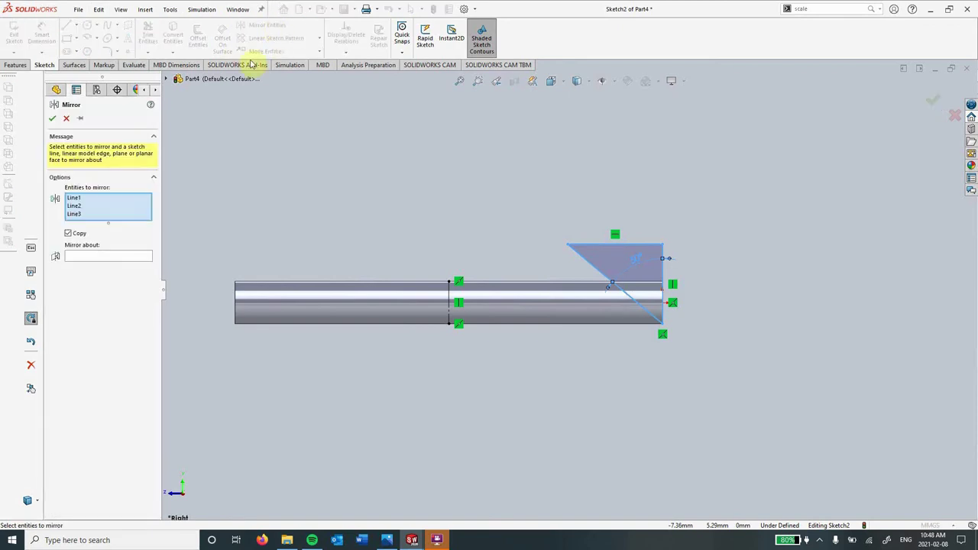
left_click(111, 256)
left_click(452, 303)
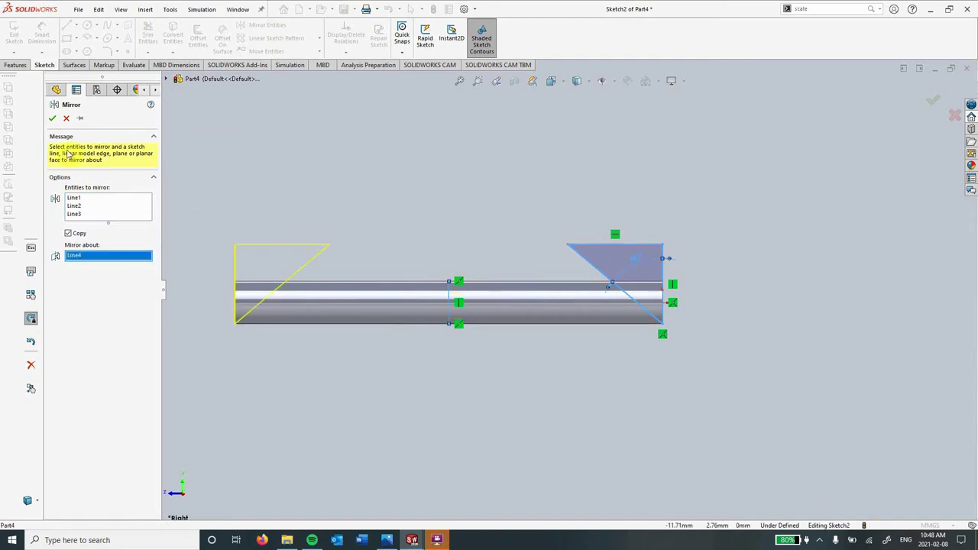
left_click(54, 121)
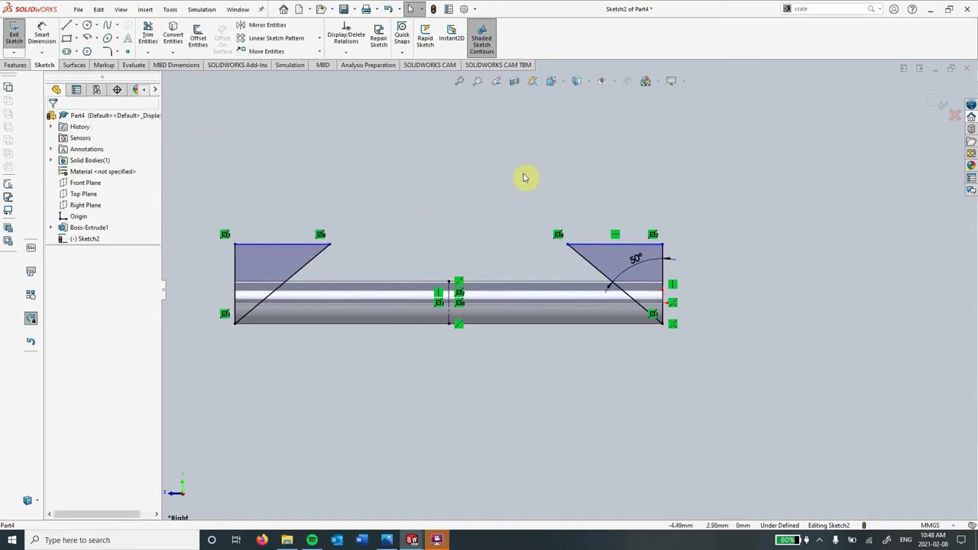
- Cut-extrude both triangles through the rod ends, blind 10 mm in each of the two directions
scroll(473, 161, "up", 3)
left_click(9, 66)
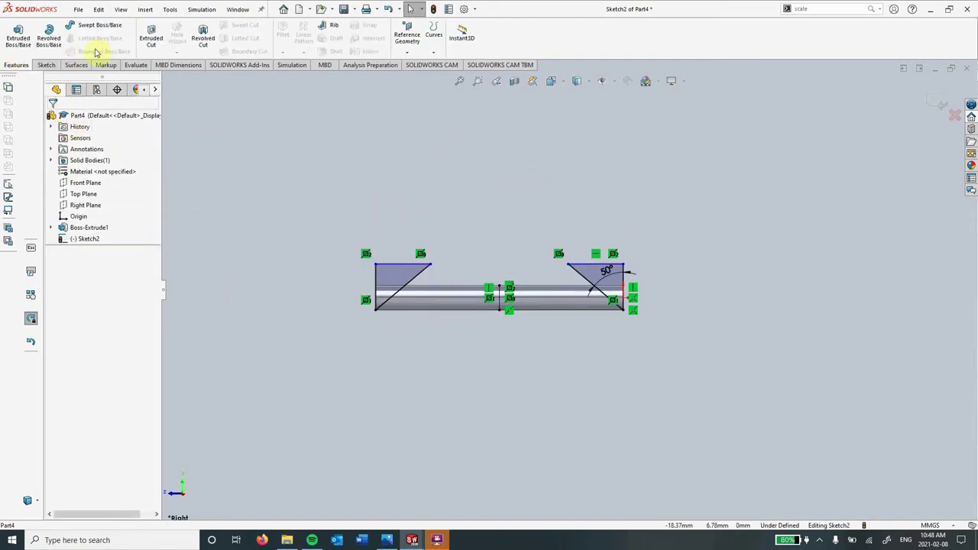
left_click(152, 44)
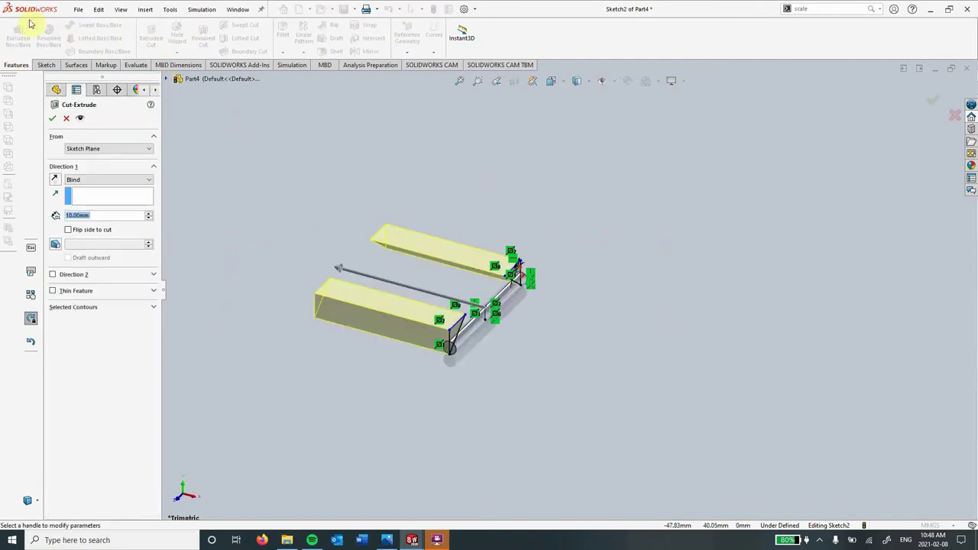
left_click(52, 274)
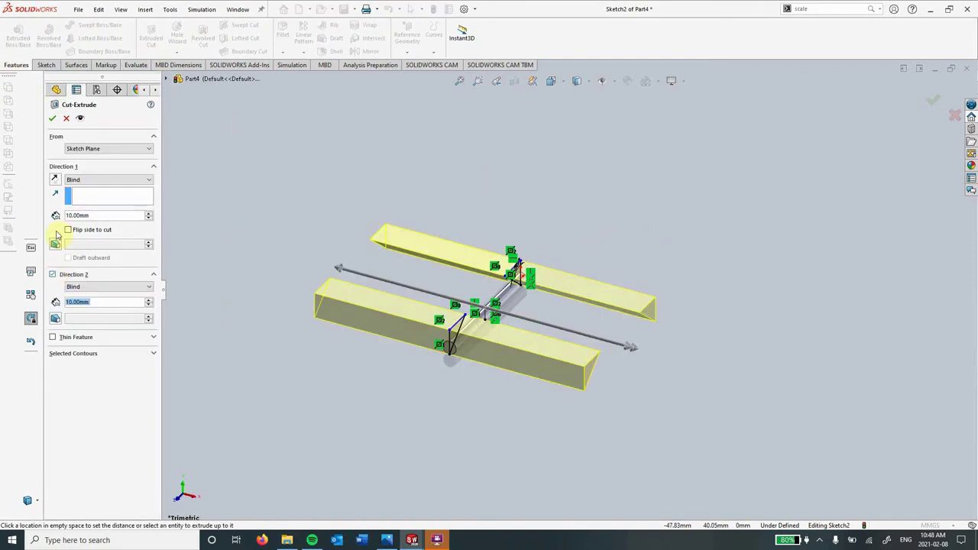
left_click(53, 119)
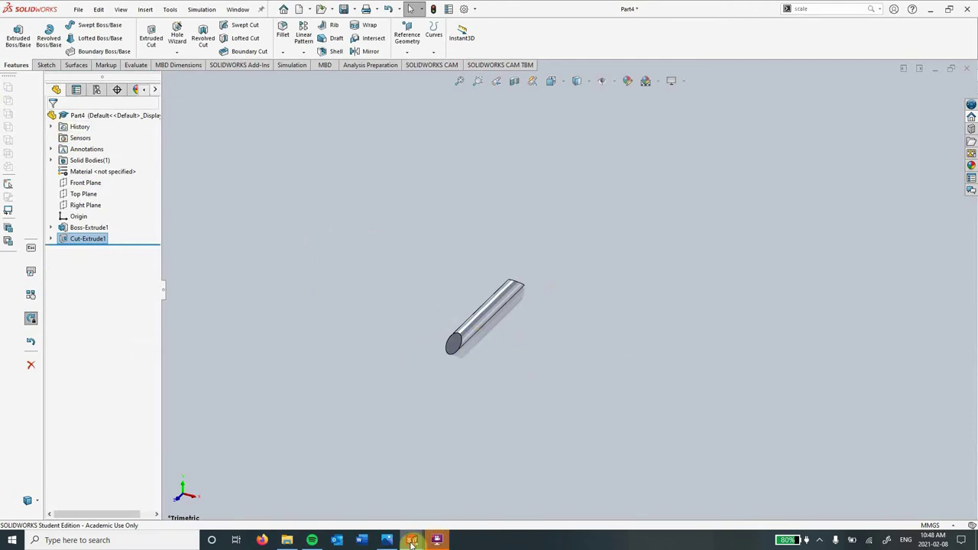
- Examine the overall dimensions in Sketch1 of the Main Frame part, and return to the rod part
mouse_move(412, 539)
left_click(370, 493)
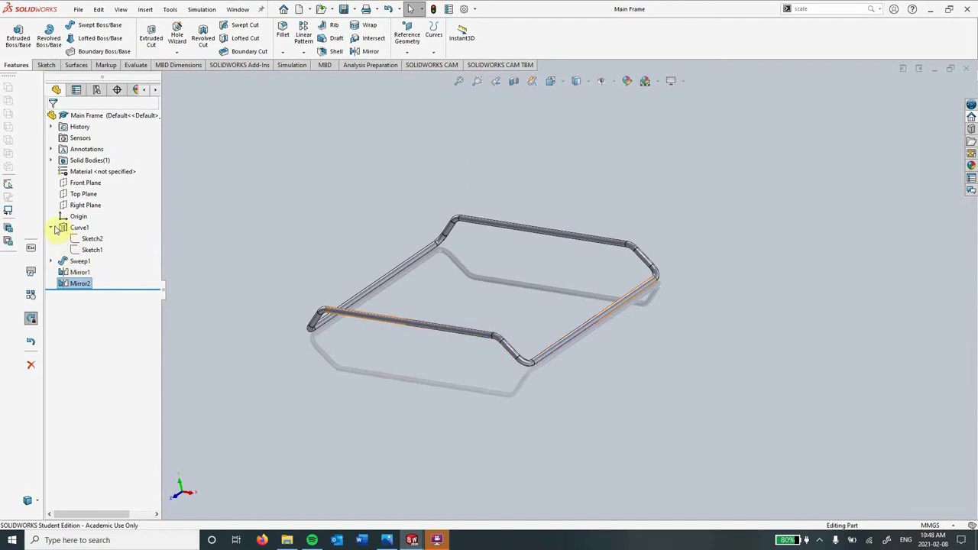
left_click(87, 249)
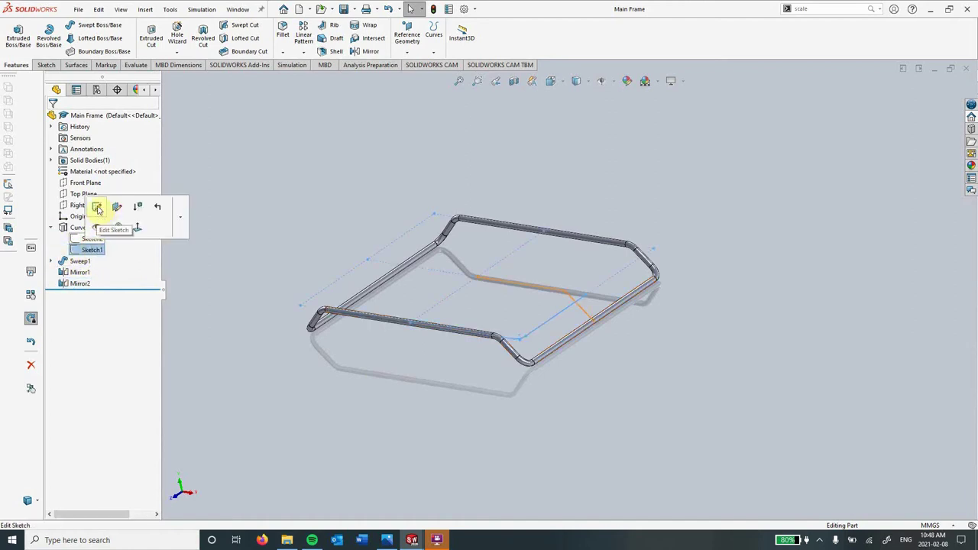
left_click(98, 208)
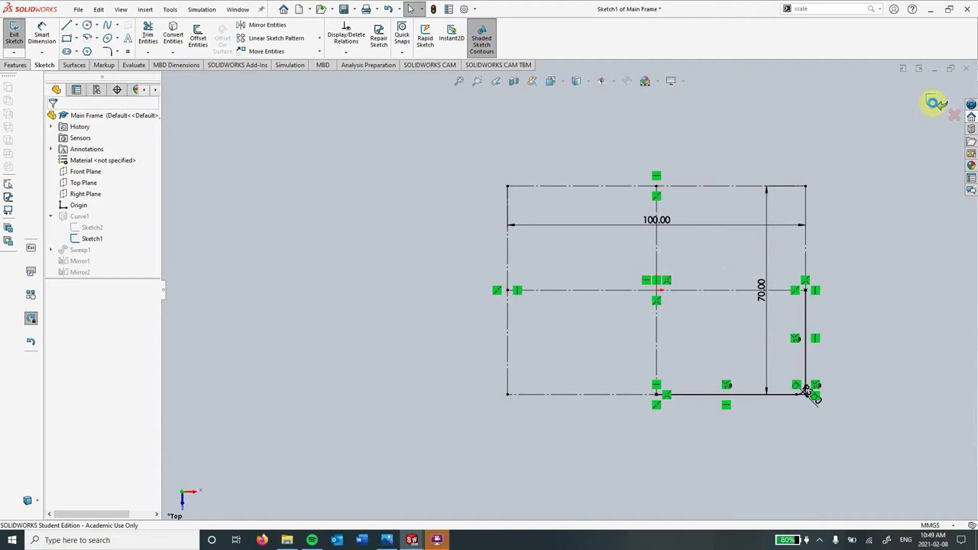
left_click(935, 107)
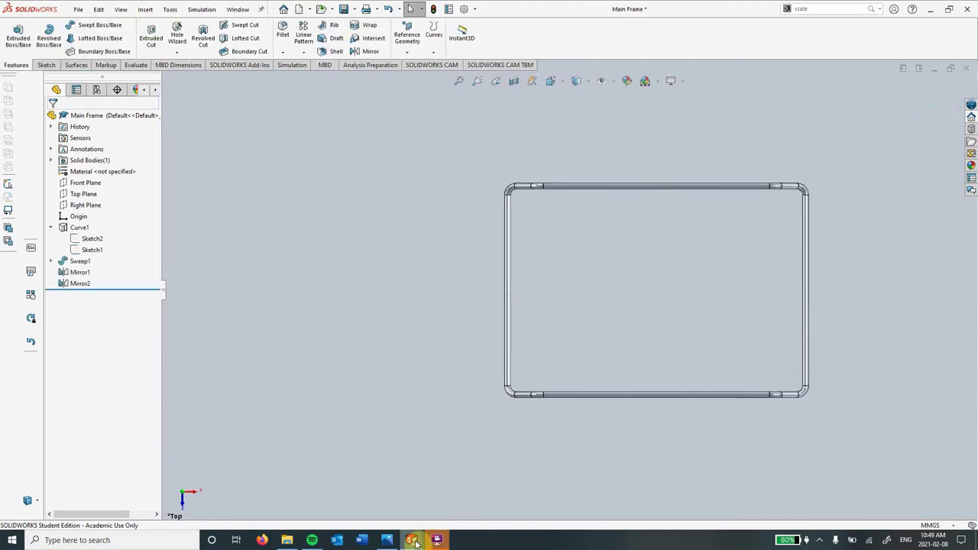
mouse_move(416, 543)
left_click(437, 491)
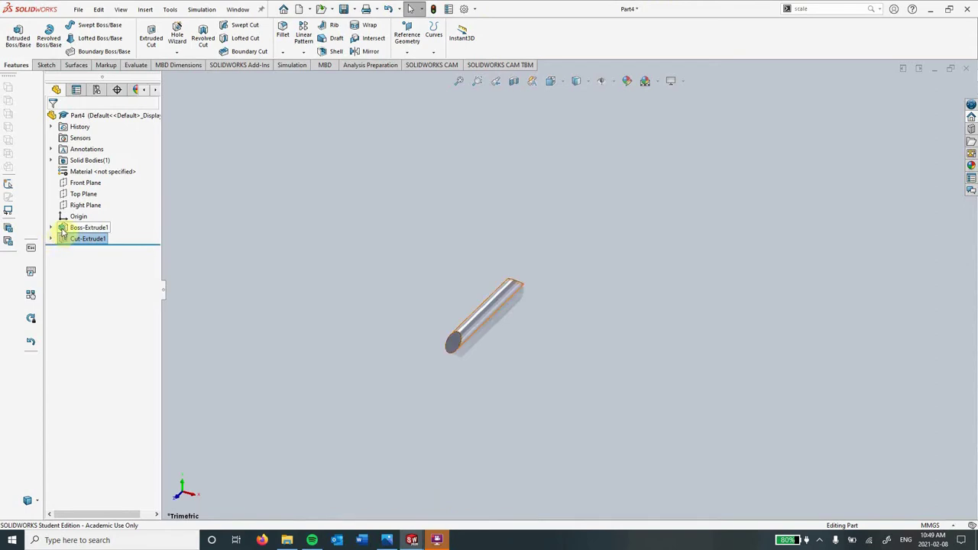
- Set the blind depth of the rod's boss extrusion to 70 mm
left_click(66, 227)
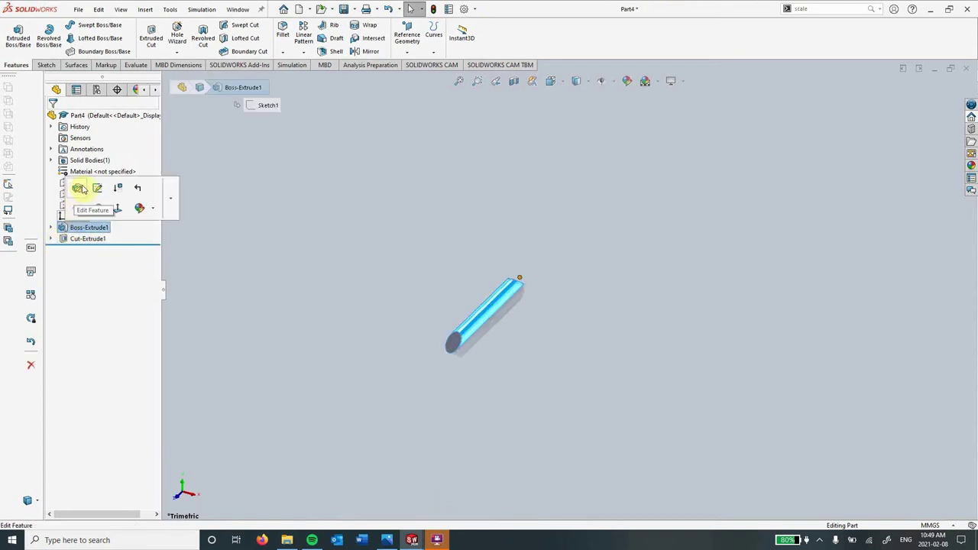
left_click(80, 188)
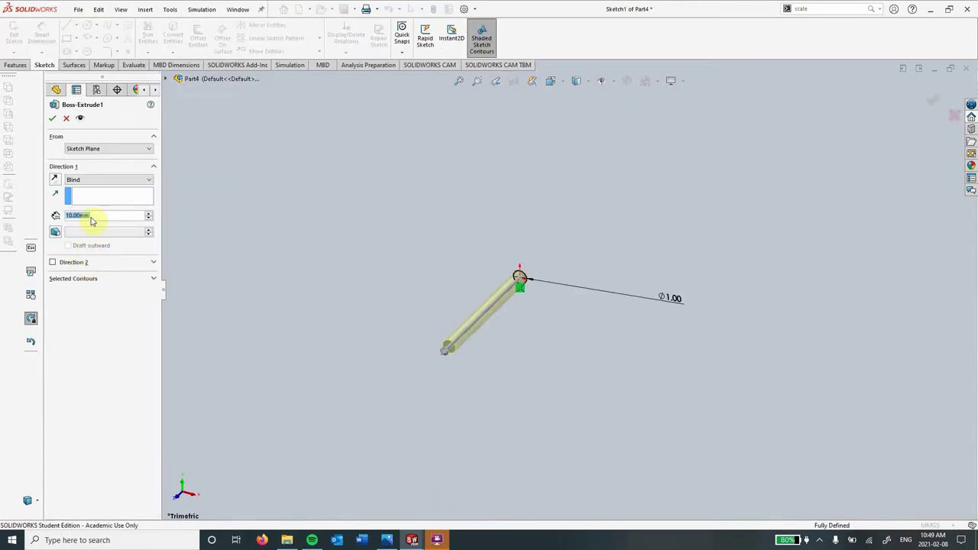
type("70")
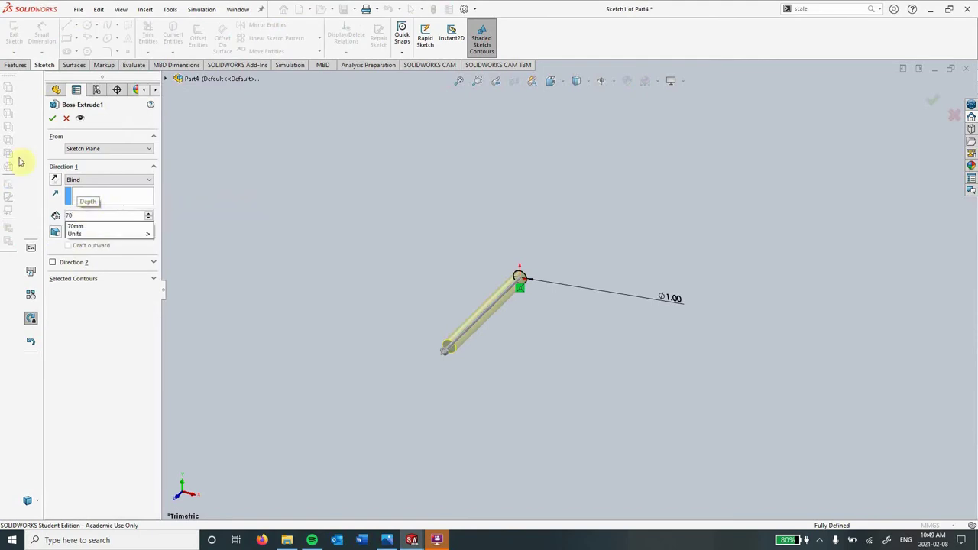
left_click(52, 119)
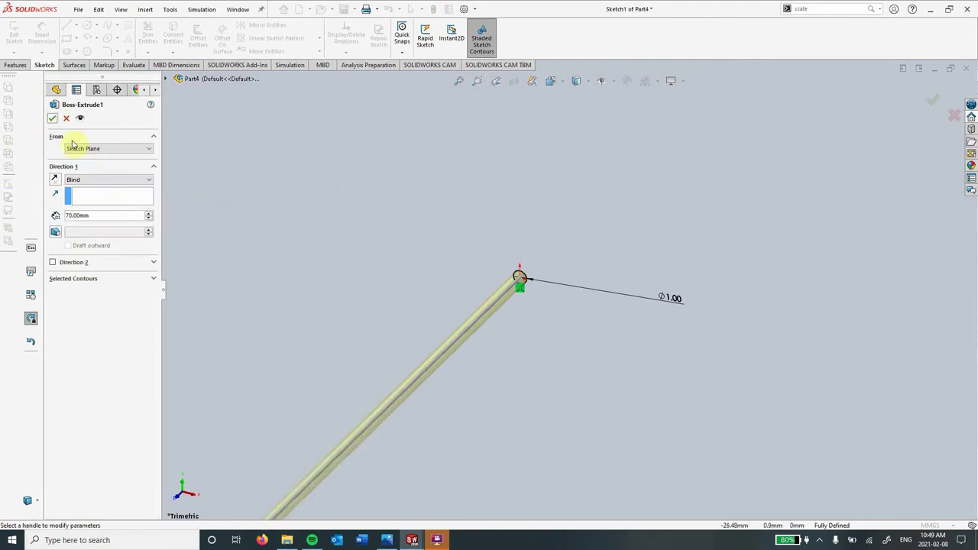
left_click(50, 120)
scroll(575, 253, "down", 3)
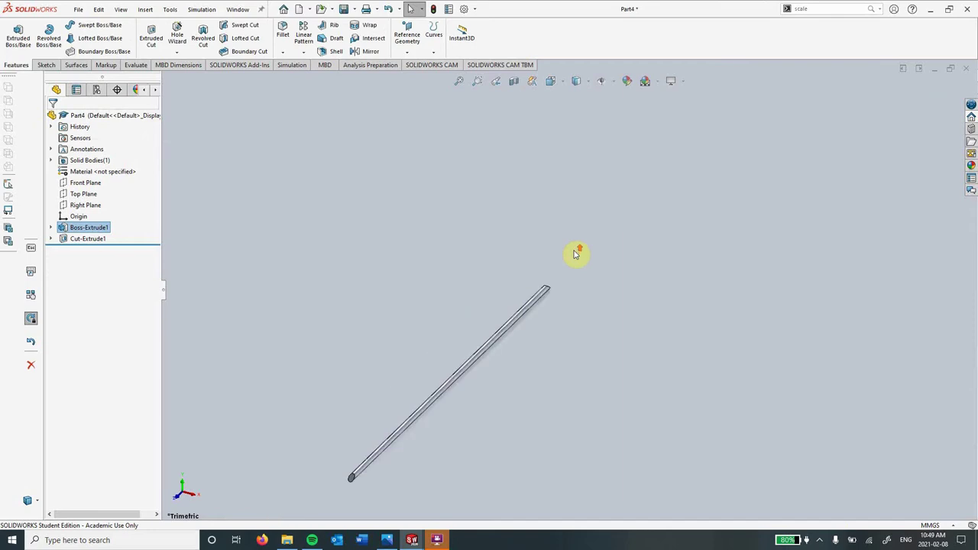
middle_click_drag(547, 300, 469, 380)
scroll(469, 380, "down", 3)
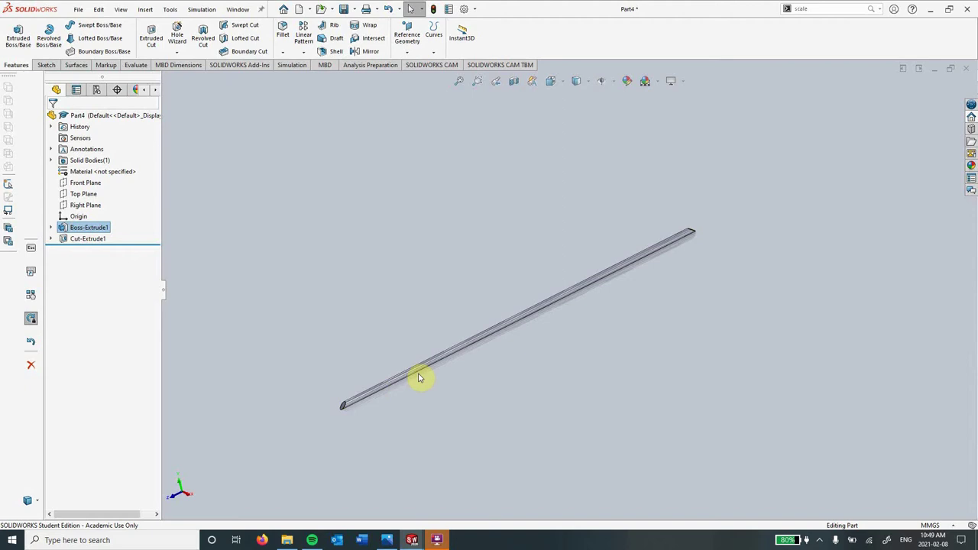
- Save the rod part as Spindle in the Week 3 folder
key("ctrl+s")
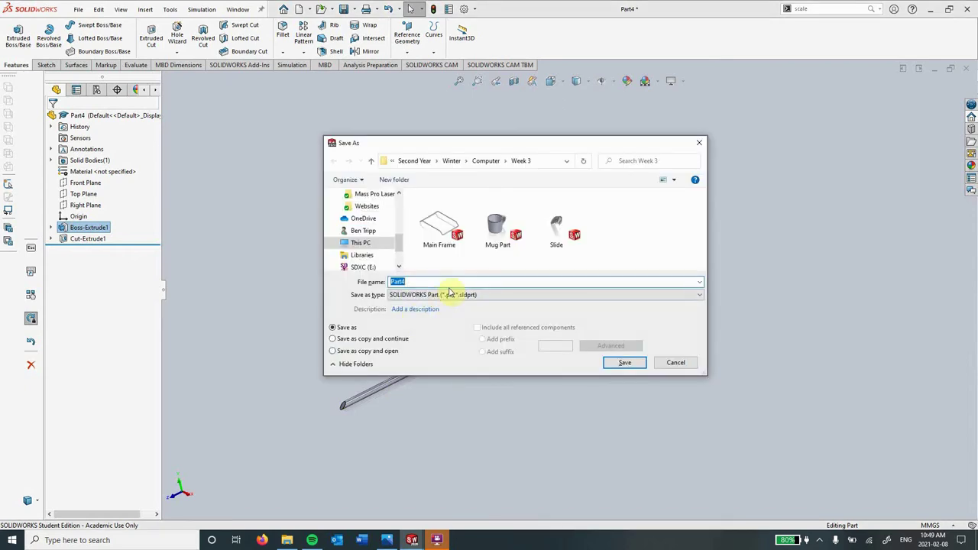
type("Spindle")
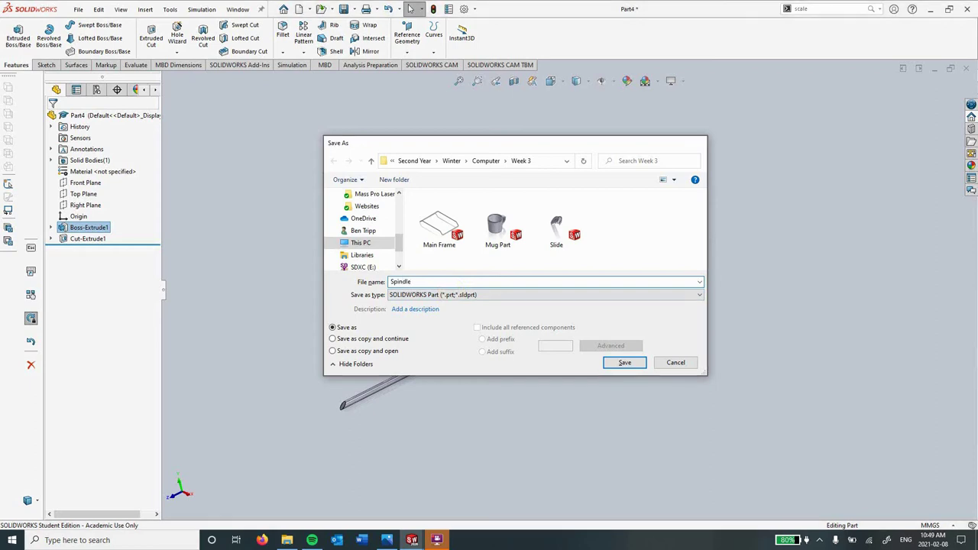
key("Return")
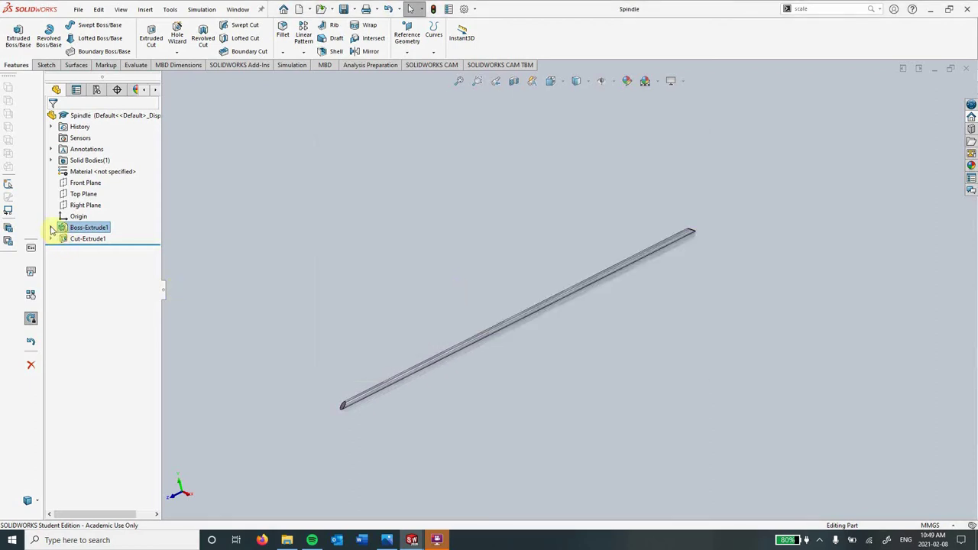
- Show the circle sketch, Sketch1, under the rod's boss extrusion
left_click(51, 227)
left_click(82, 239)
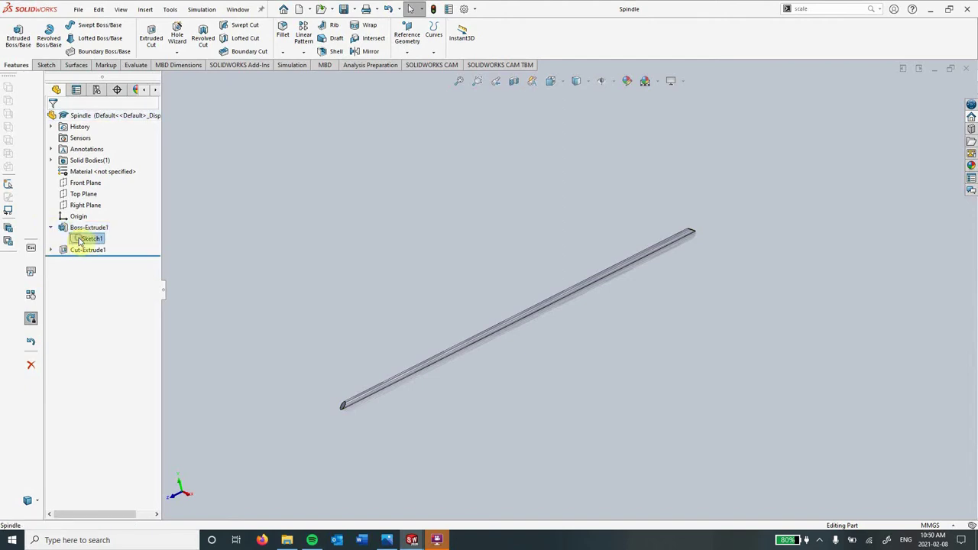
left_click(89, 220)
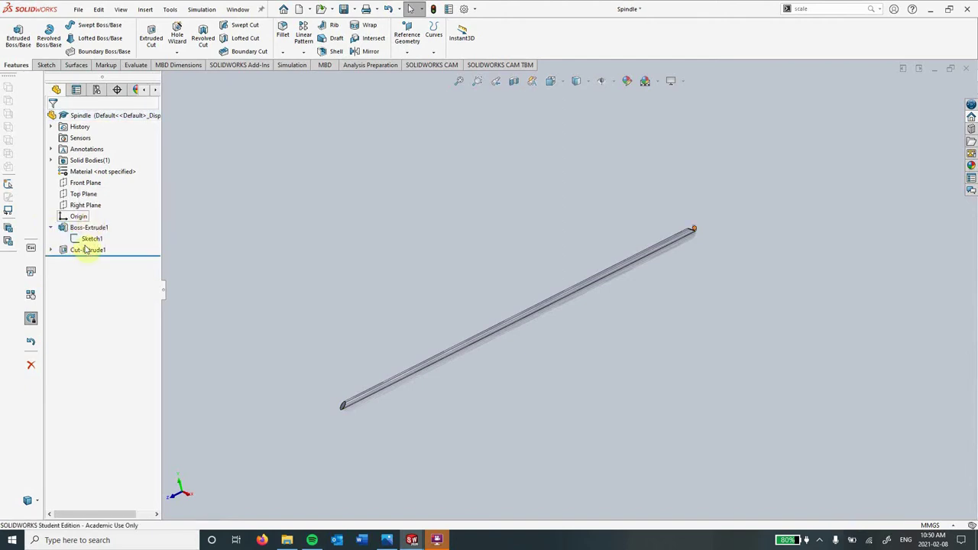
- Check the circle sketch, Sketch1, under the rod's boss extrusion in sketch editing, and hide it
left_click(88, 240)
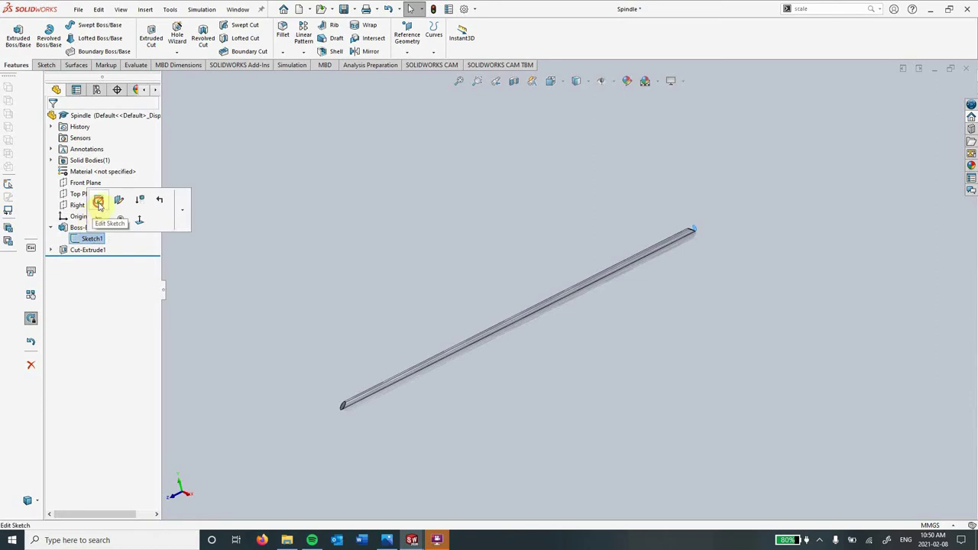
left_click(97, 199)
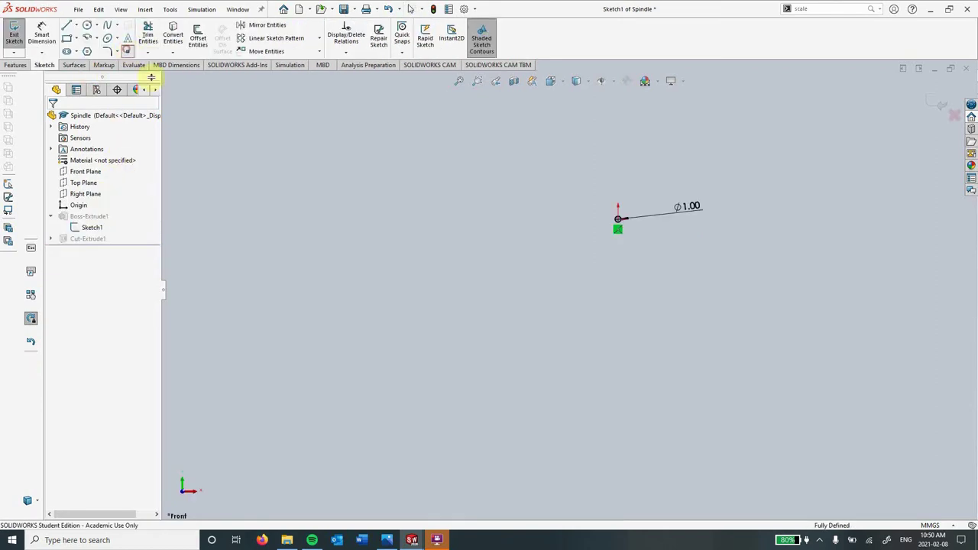
scroll(634, 220, "down", 1)
left_click(15, 37)
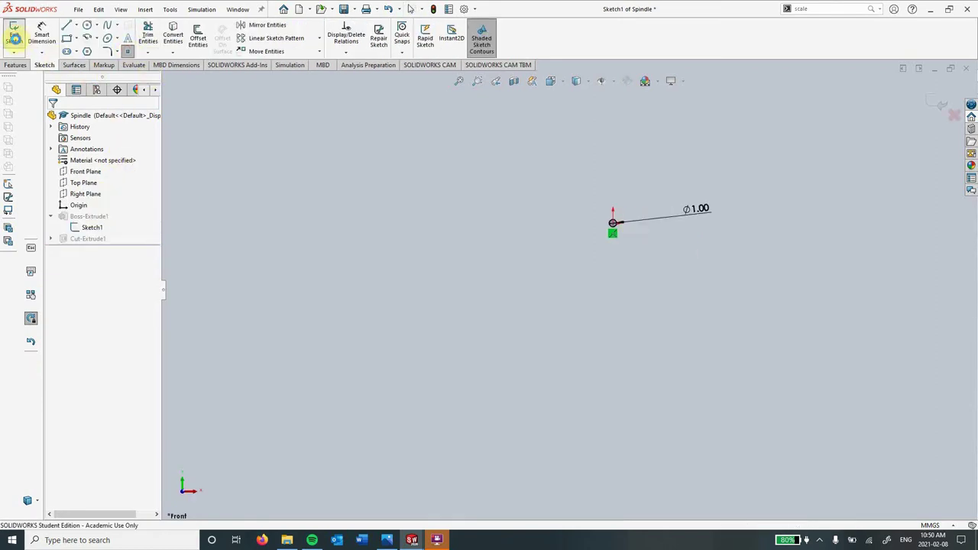
left_click(77, 240)
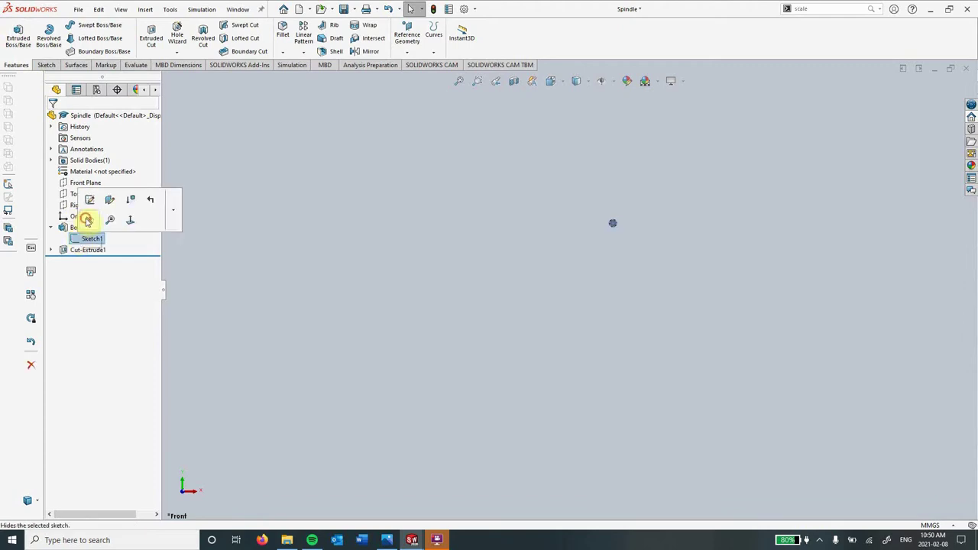
left_click(89, 219)
- Edit Sketch2 under the rod's cut extrusion and place a sketch point on the lower corner of the end with the 50° angle
left_click(51, 250)
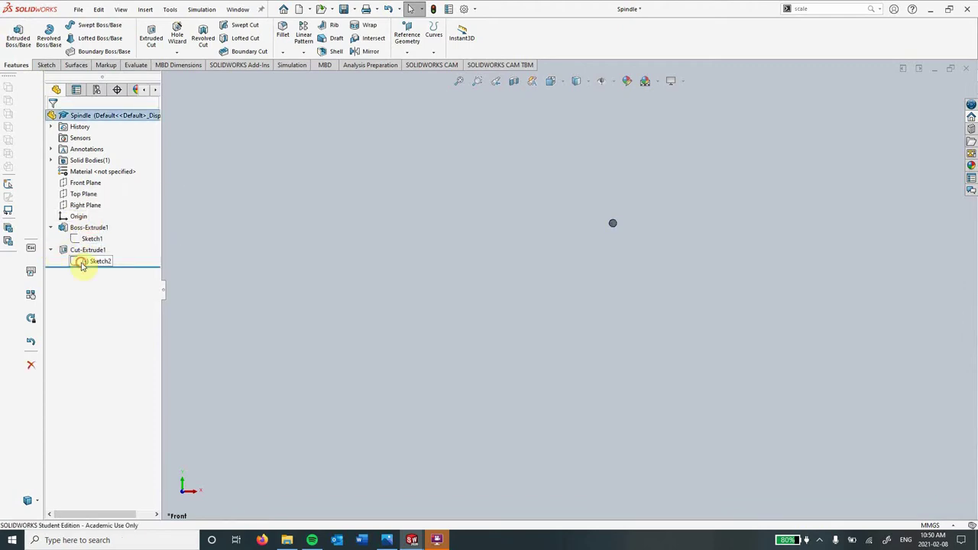
left_click(92, 262)
left_click(93, 225)
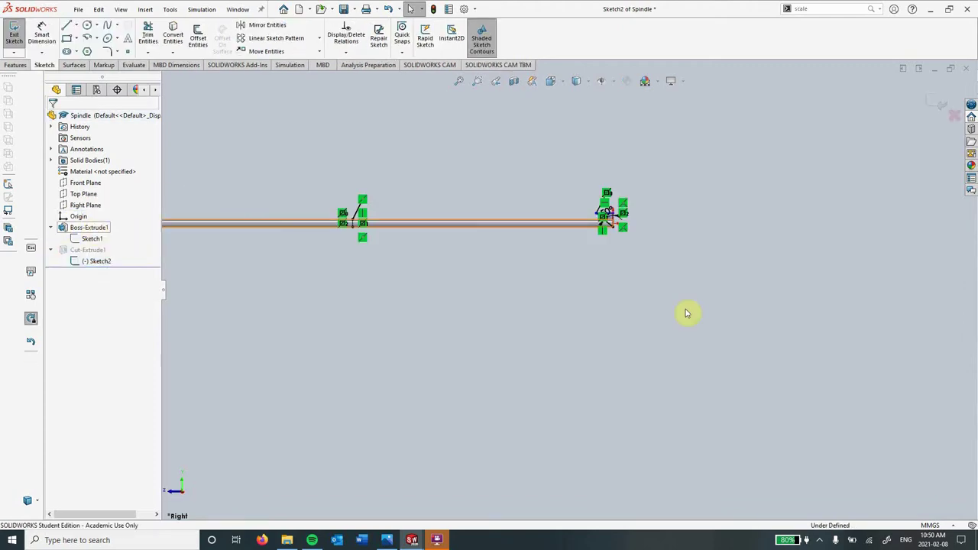
left_click(127, 50)
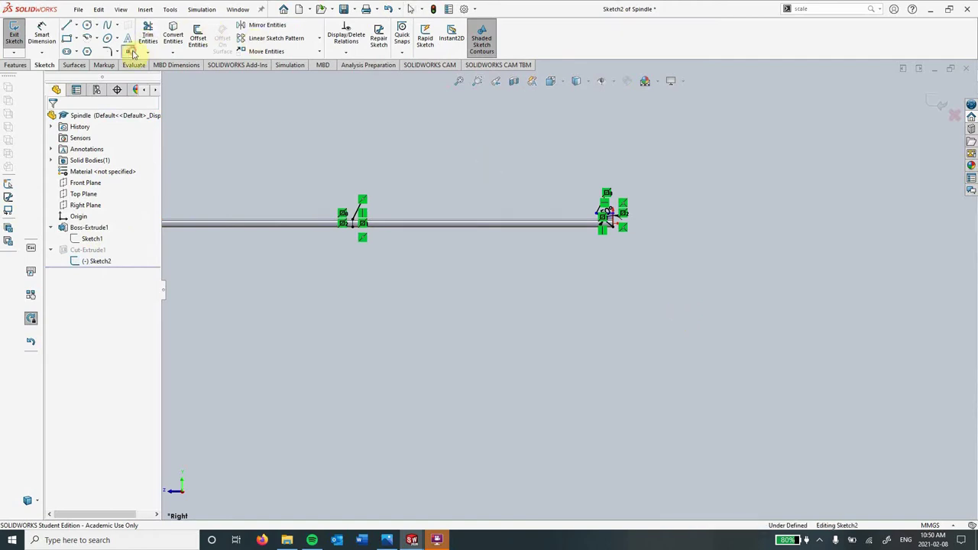
scroll(692, 247, "down", 3)
scroll(468, 208, "down", 5)
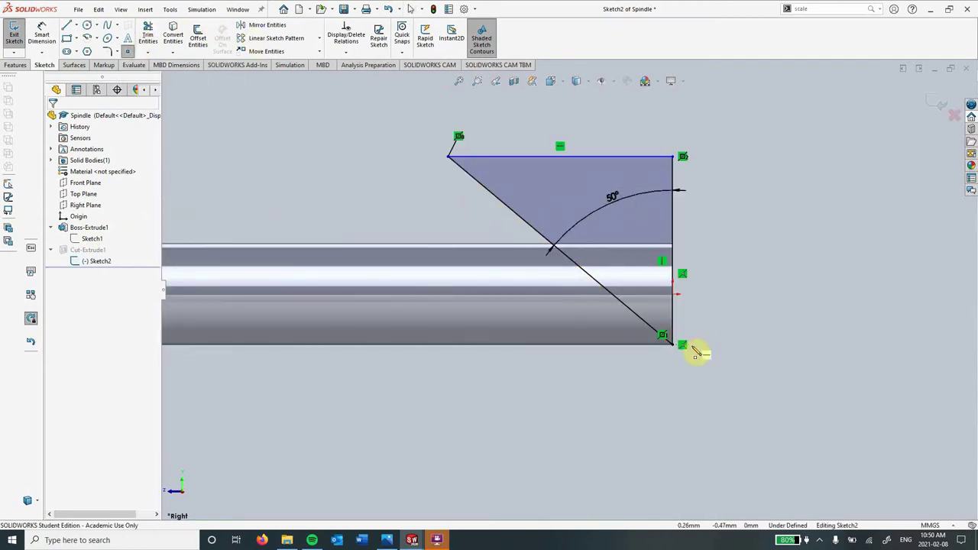
left_click(676, 346)
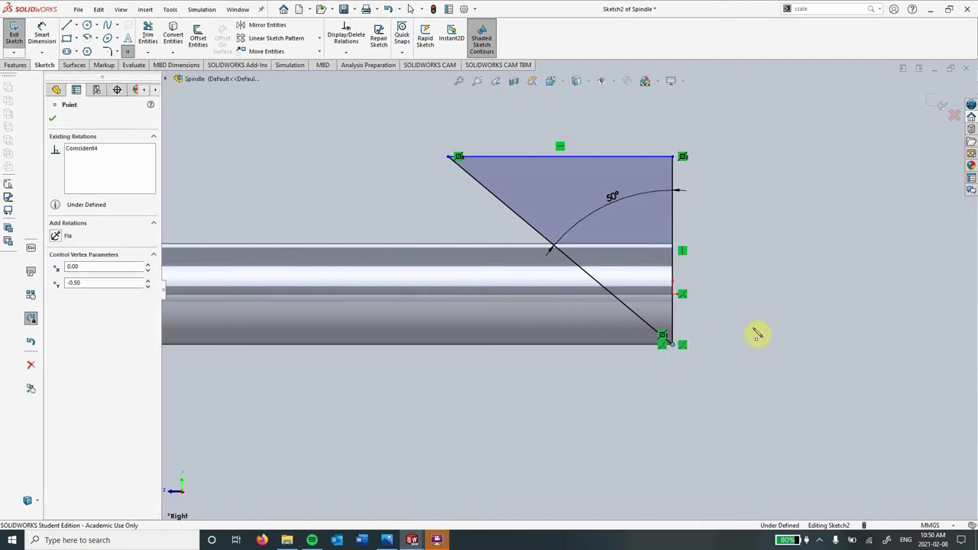
- Place a sketch point on the lower corner of the rod's opposite end, and exit Sketch2
scroll(801, 332, "up", 6)
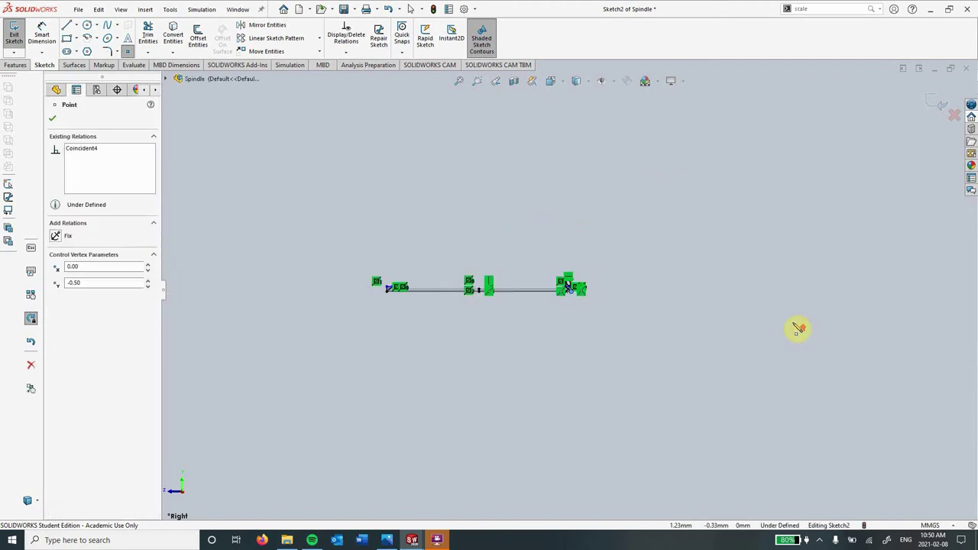
scroll(408, 295, "down", 5)
scroll(476, 280, "down", 4)
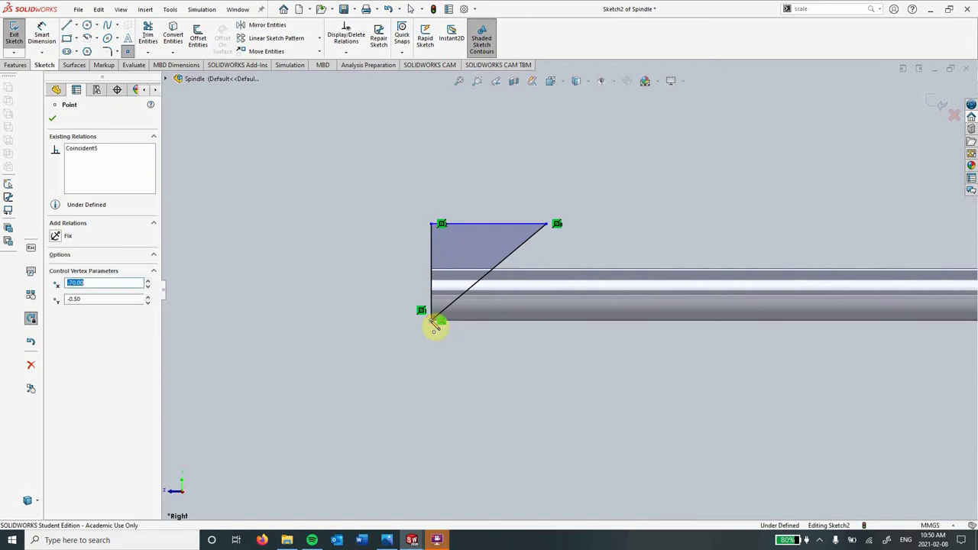
left_click(52, 118)
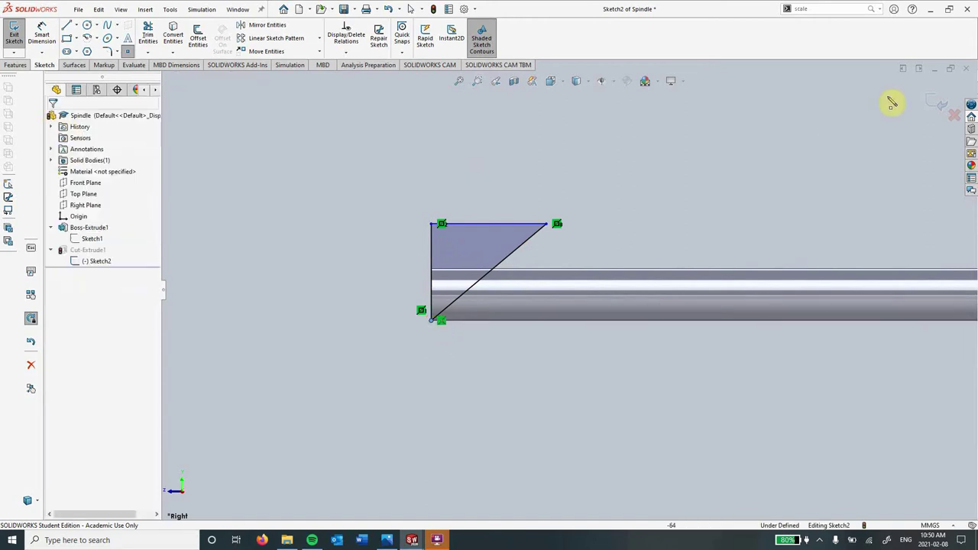
left_click(938, 104)
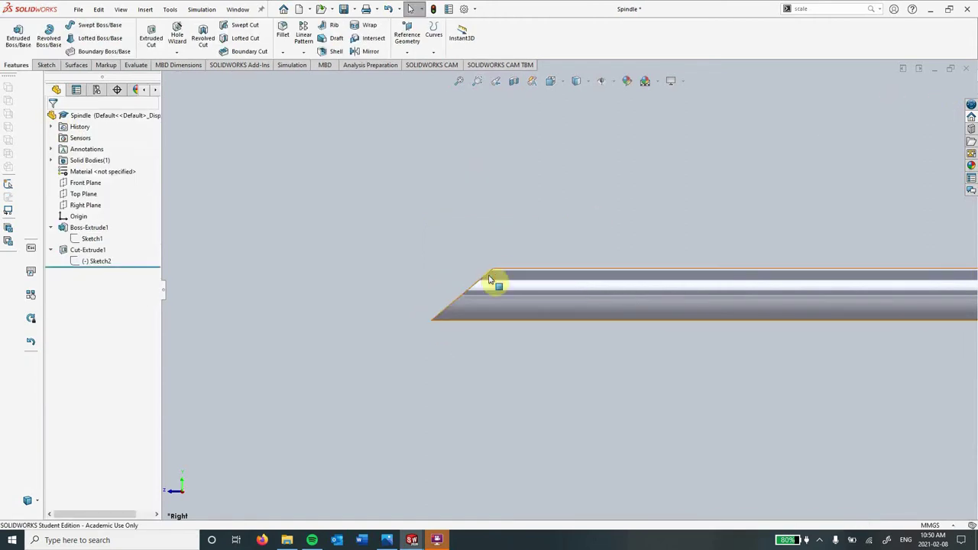
- Save the Spindle part and create a new assembly document
middle_click_drag(493, 276, 308, 343)
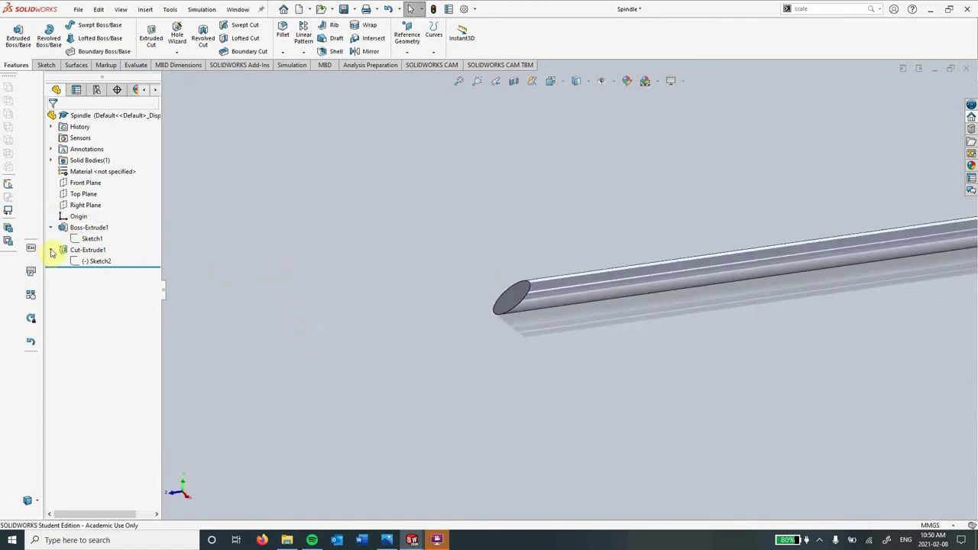
left_click(51, 253)
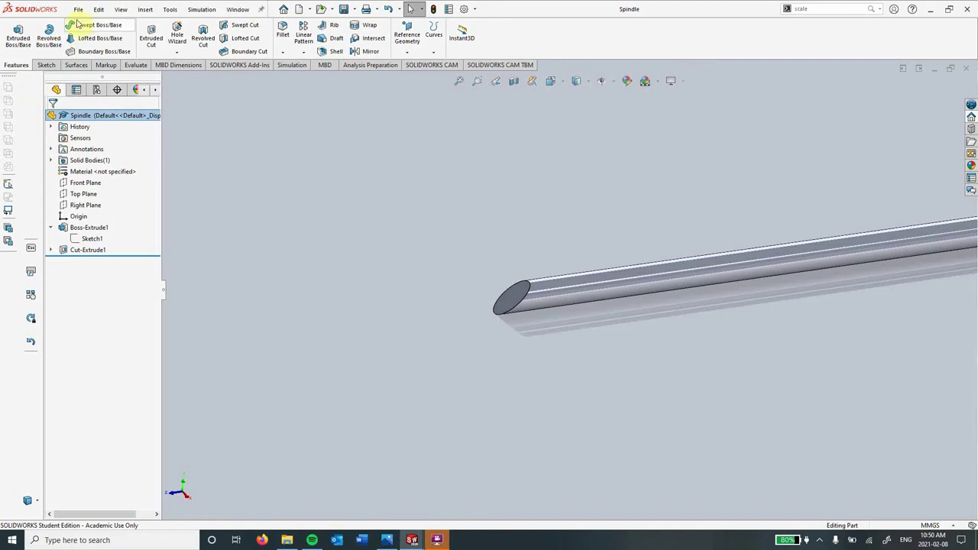
left_click(80, 10)
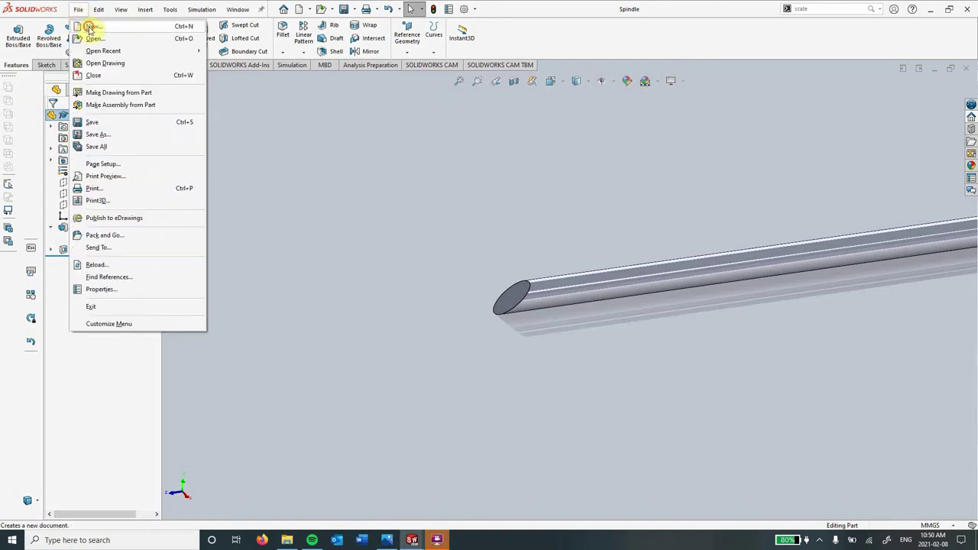
left_click(92, 26)
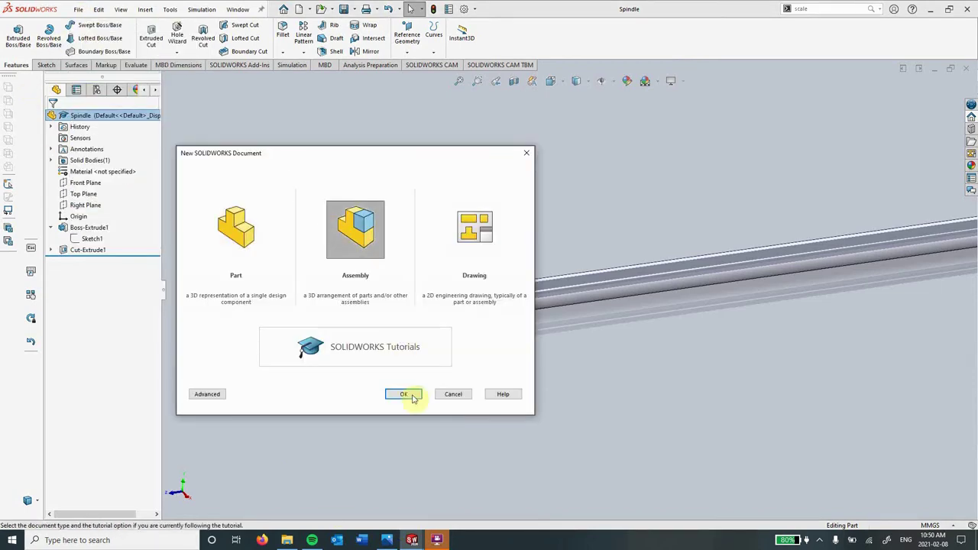
left_click(410, 394)
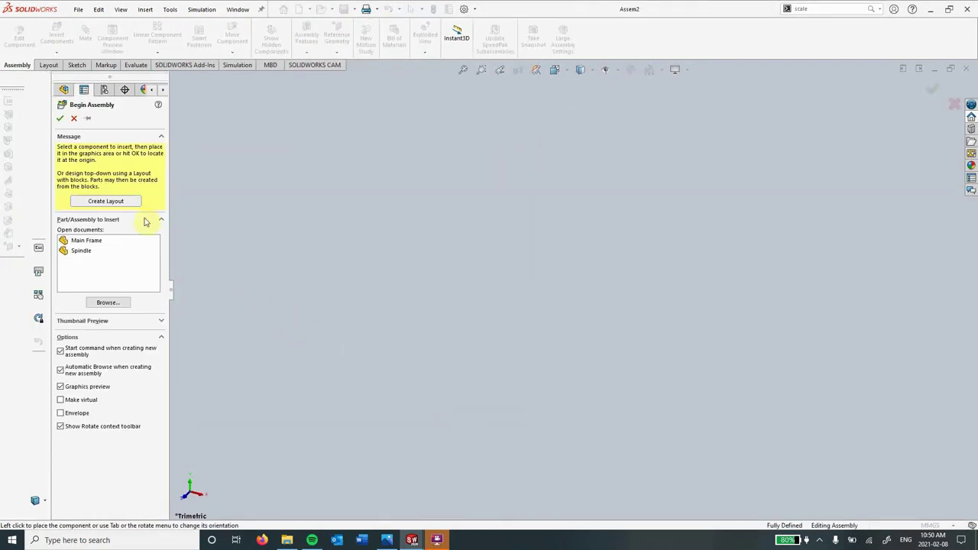
- Insert the Main Frame part as the first component, located at the assembly origin
left_click(83, 252)
left_click(88, 241)
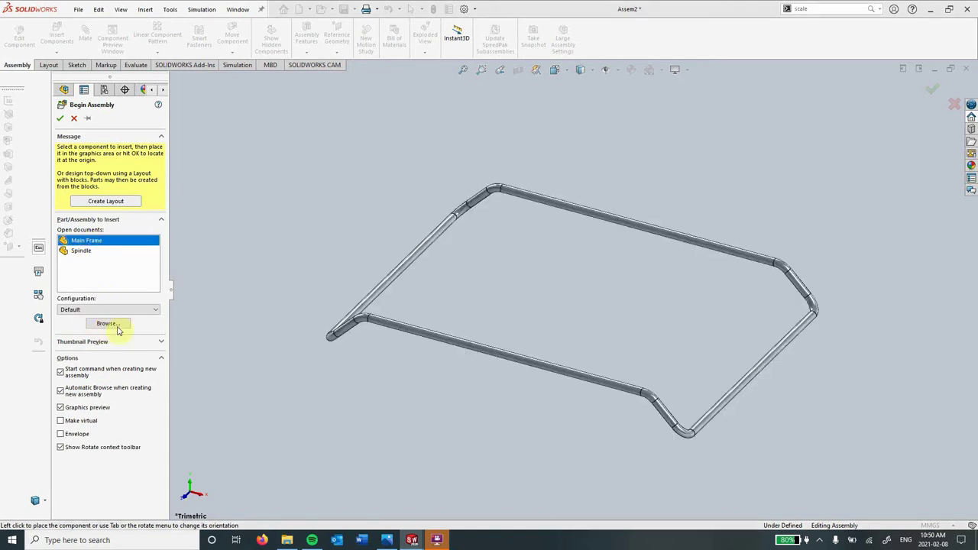
left_click(60, 120)
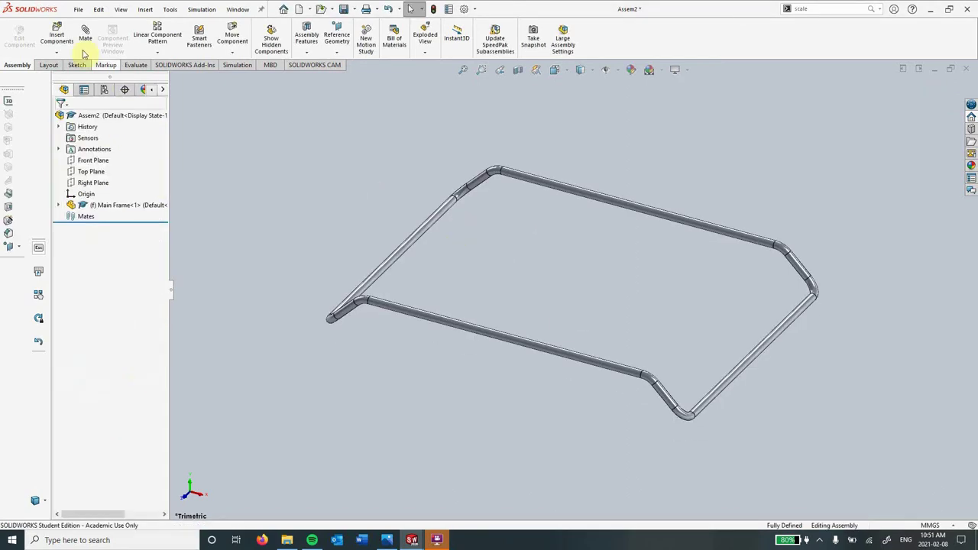
- Insert one Spindle into the assembly, placed freely across the frame near its short end
left_click(58, 35)
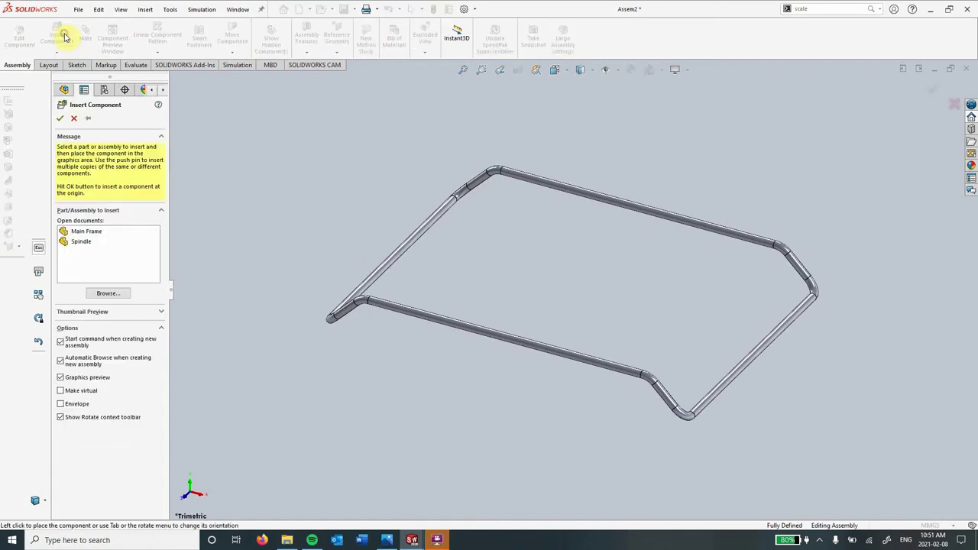
left_click(81, 241)
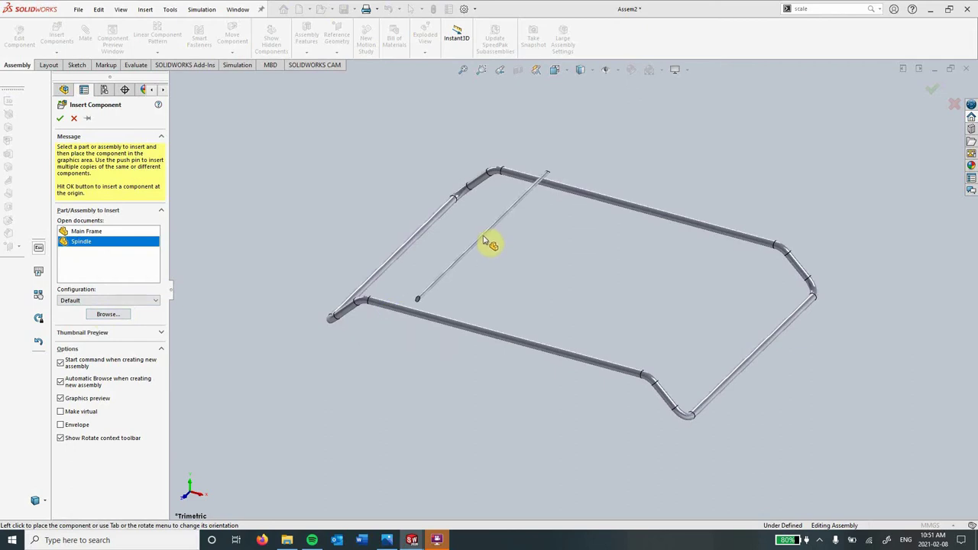
left_click(484, 242)
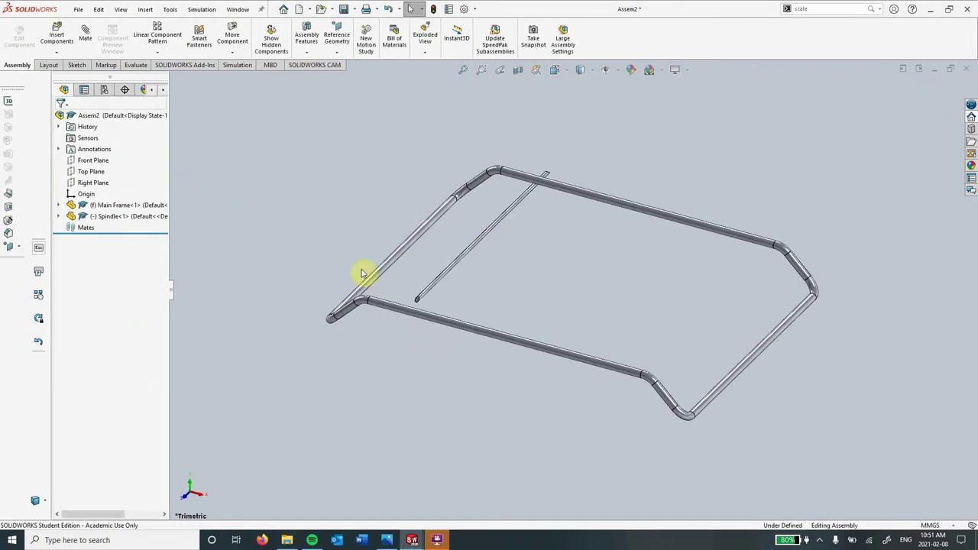
- Move the Spindle in the front view from below the frame to just above its long rails, near the bent end
scroll(500, 317, "down", 5)
scroll(498, 297, "up", 4)
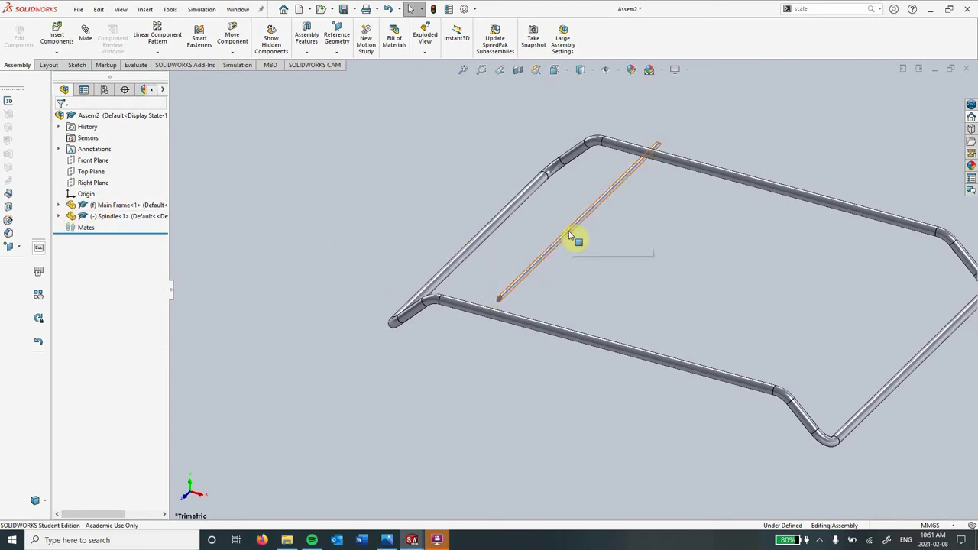
key("space")
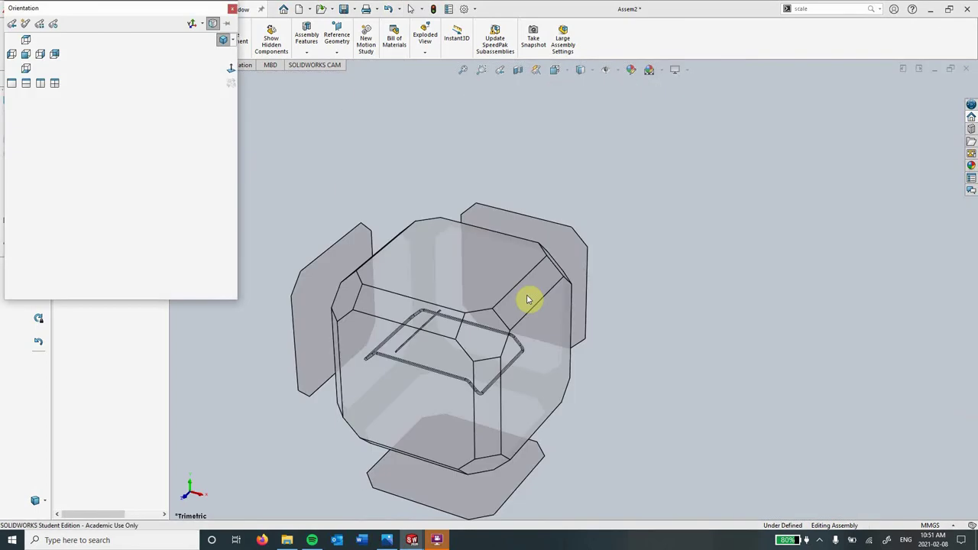
left_click(411, 381)
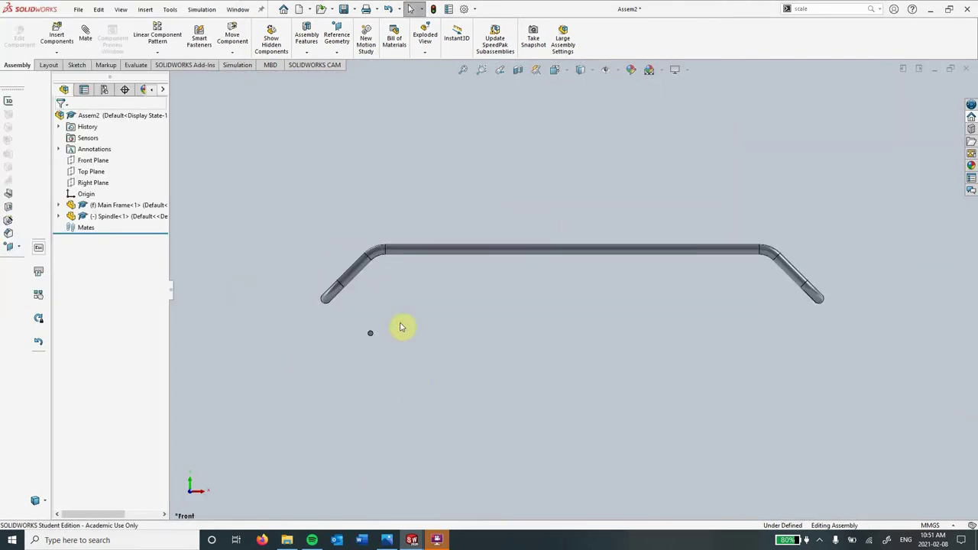
key("m")
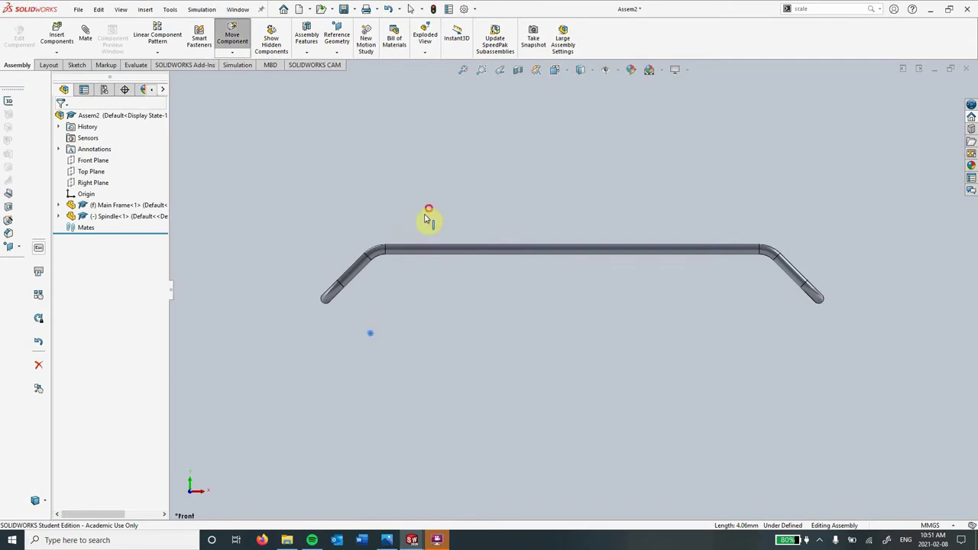
key("Escape")
left_click(372, 341)
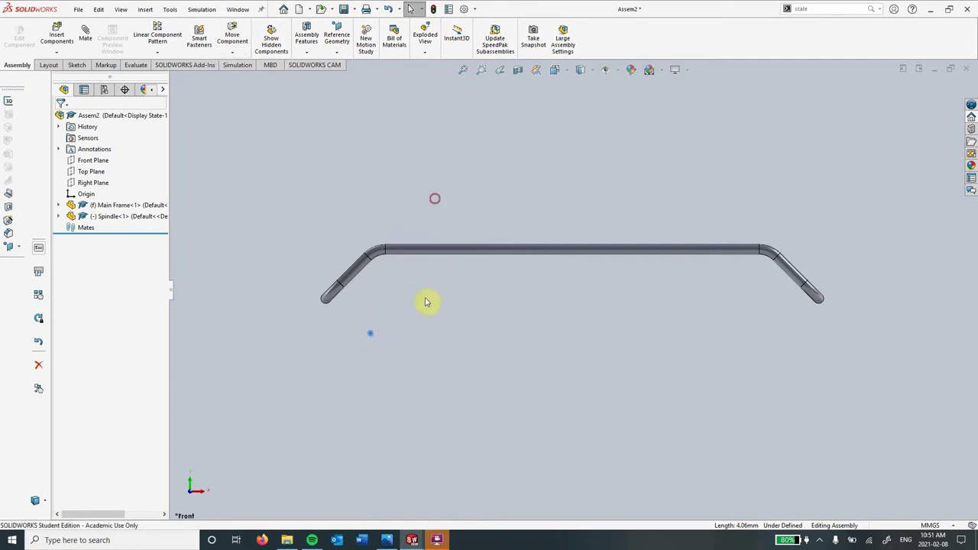
left_click(371, 333)
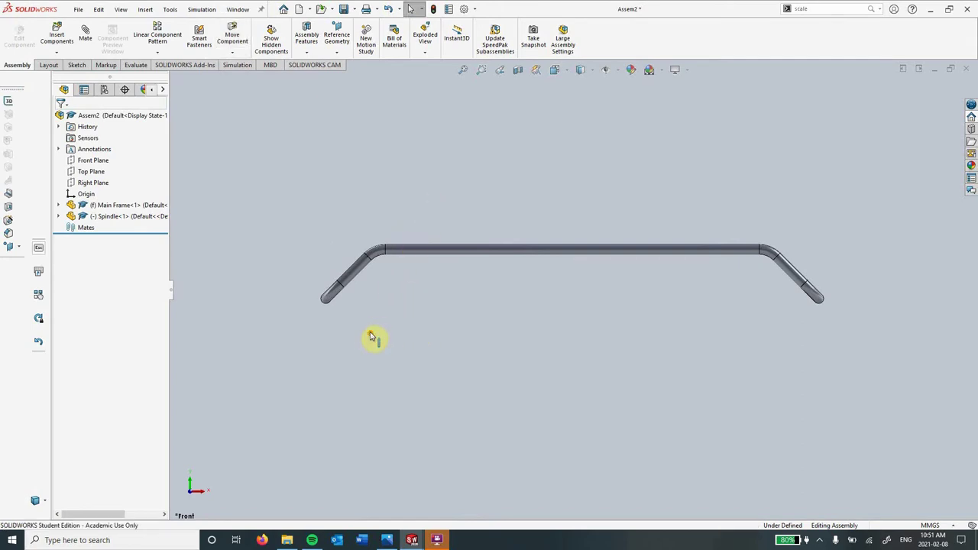
left_click(438, 214, "ctrl")
left_click(450, 298)
middle_click_drag(469, 312, 564, 250)
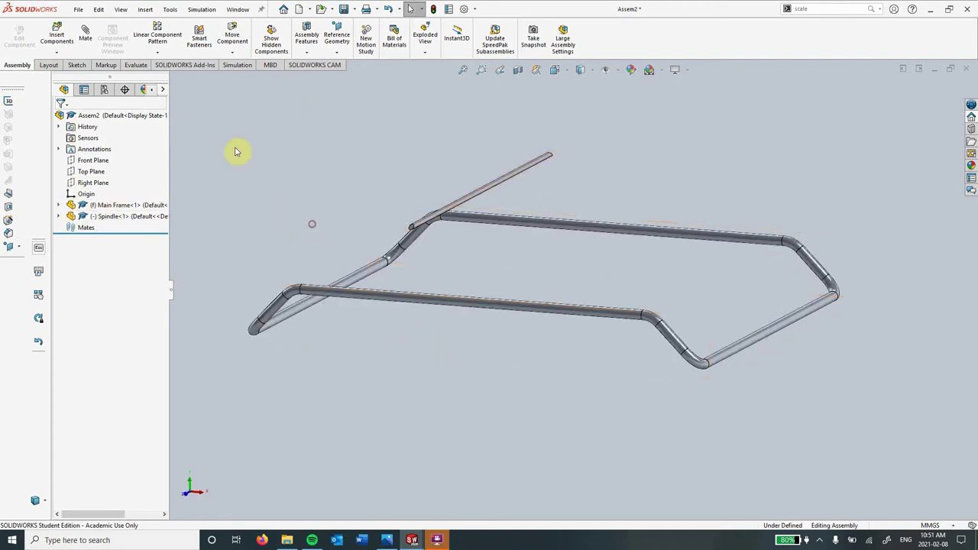
- Add a parallel mate between the Spindle's Top Plane and the assembly's Top Plane
left_click(83, 42)
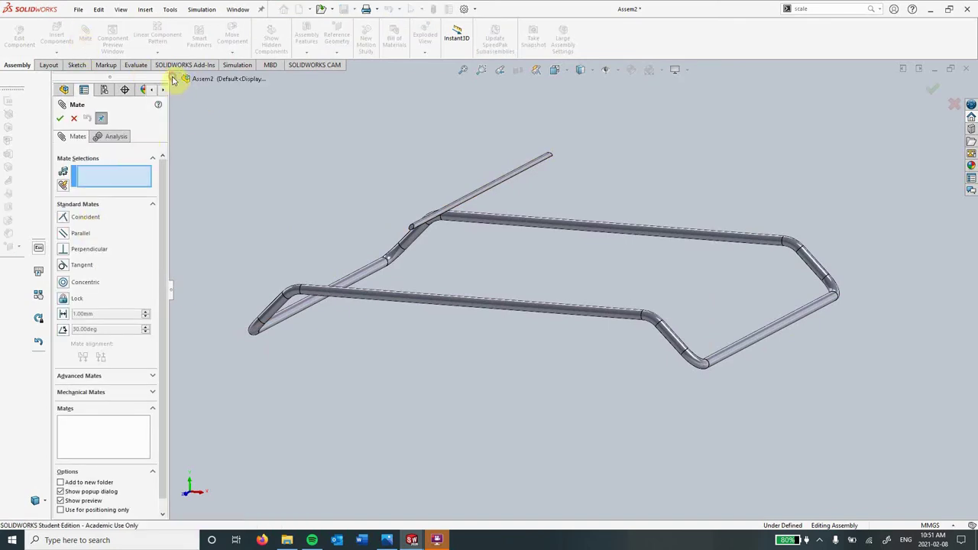
left_click(174, 79)
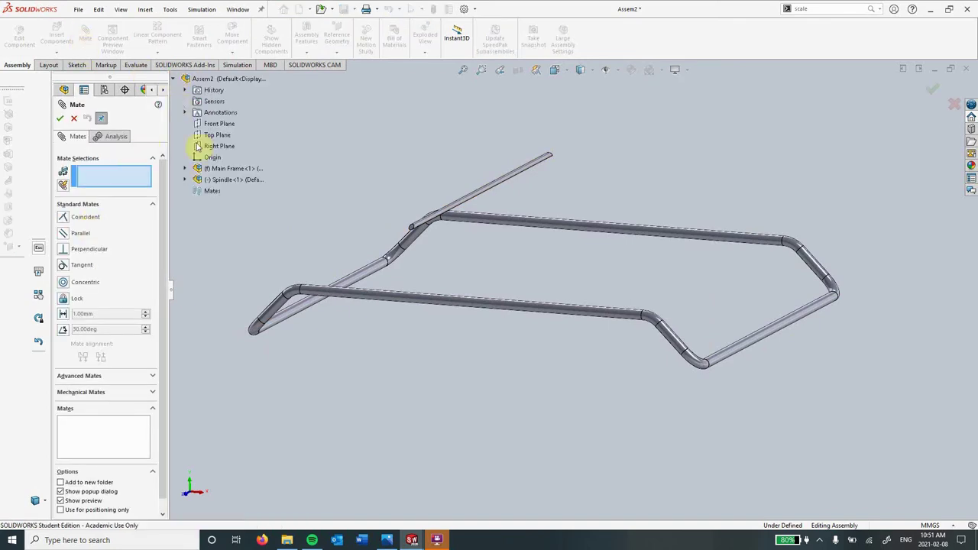
left_click(185, 181)
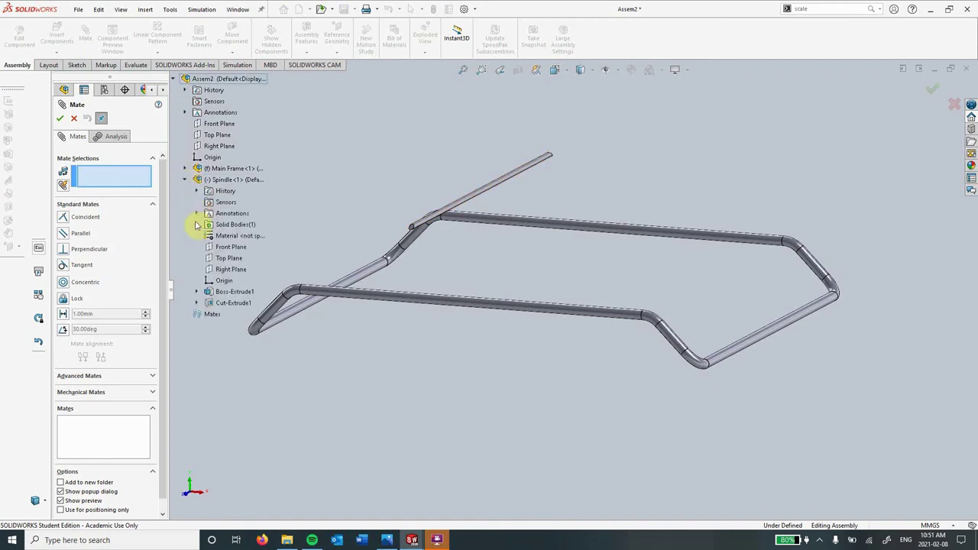
left_click(224, 259)
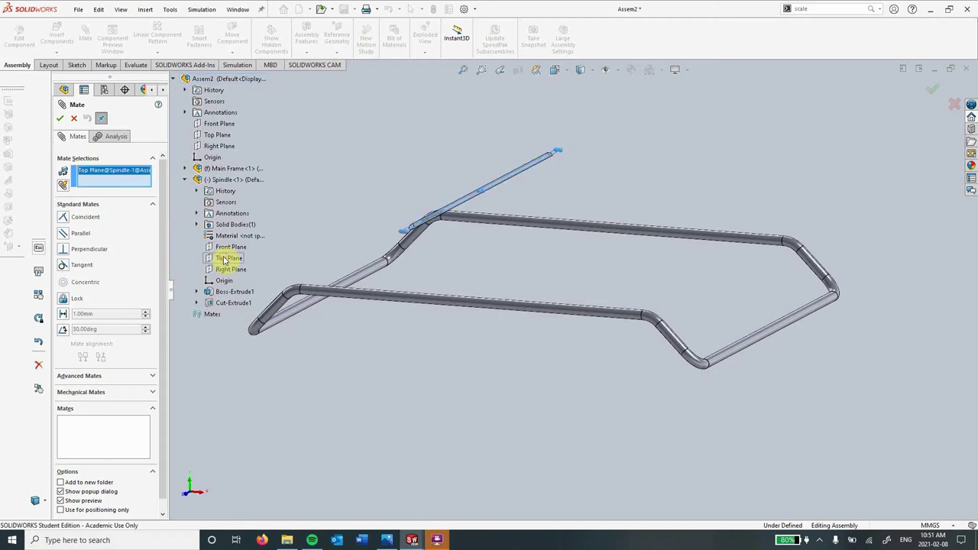
left_click(217, 136)
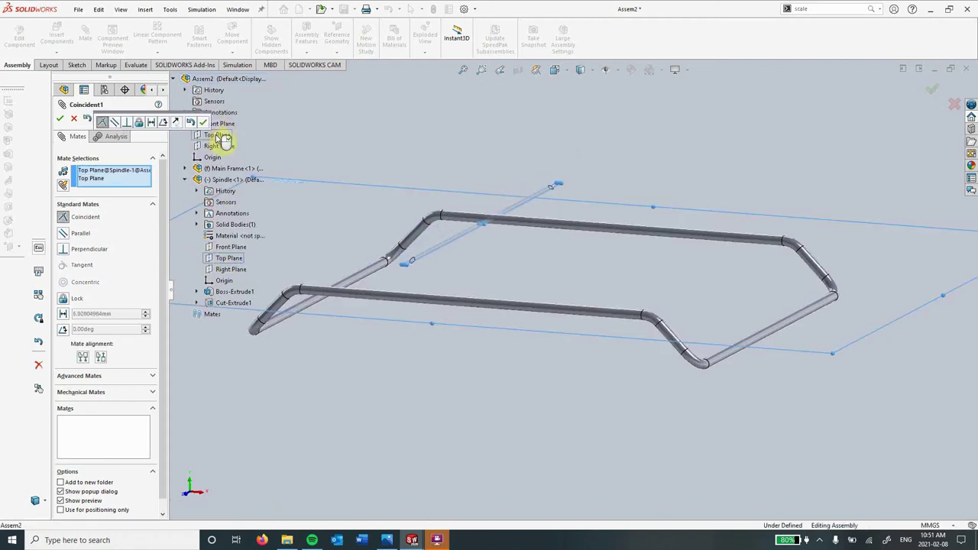
left_click(64, 234)
left_click(61, 118)
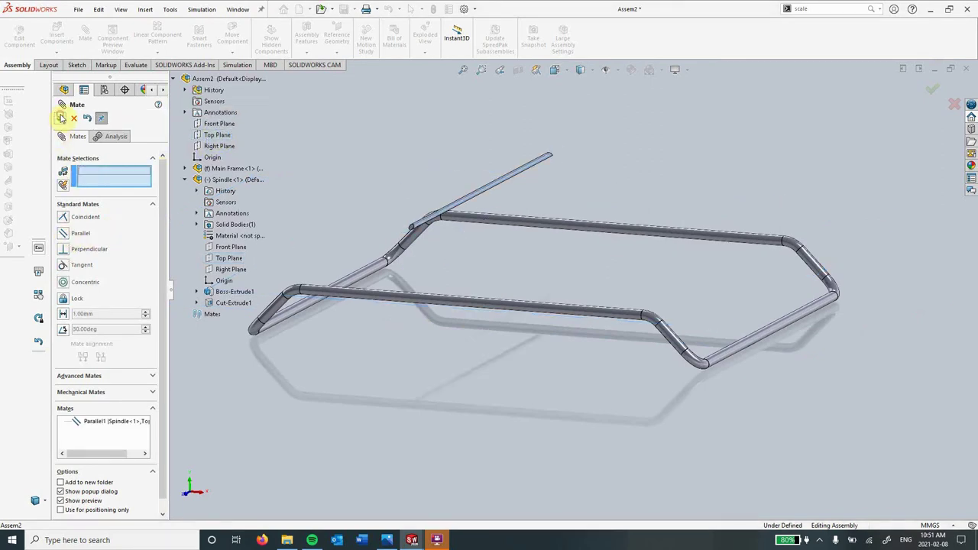
- Add a parallel mate between the Spindle's Right Plane and the assembly's Right Plane, and finish mating
left_click(226, 270)
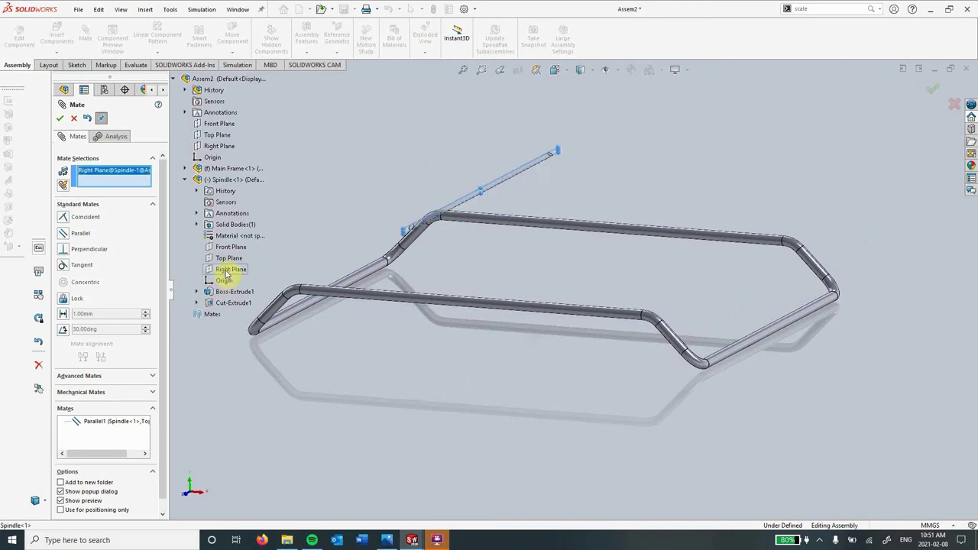
left_click(211, 146)
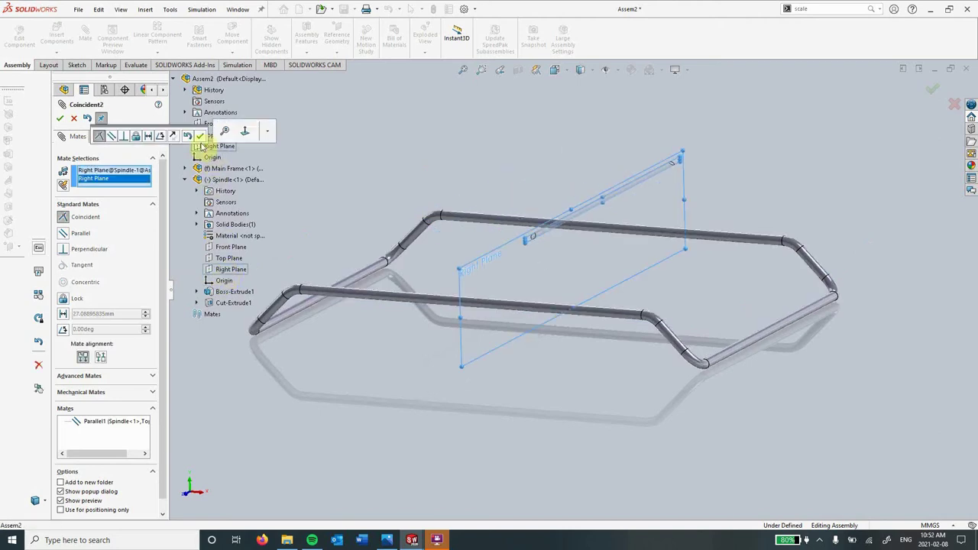
left_click(63, 235)
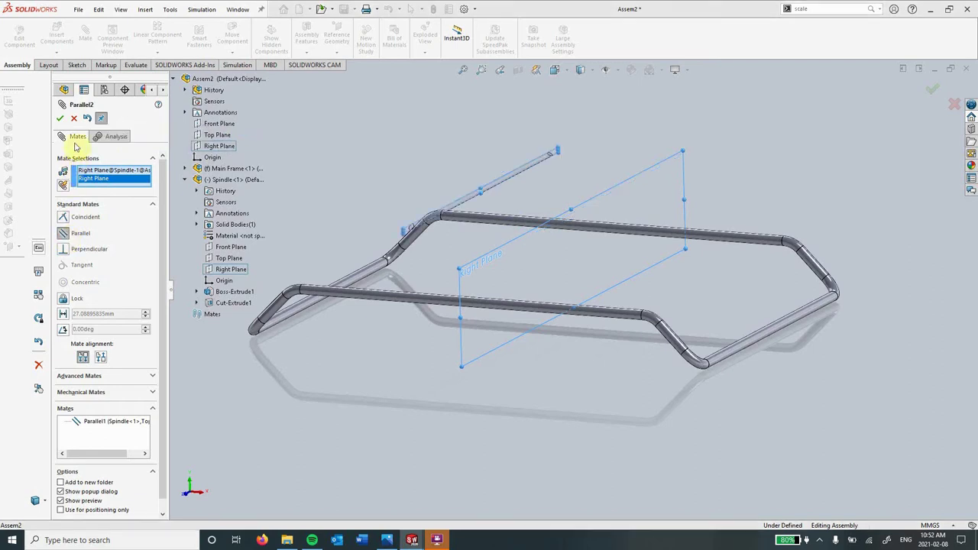
left_click(61, 119)
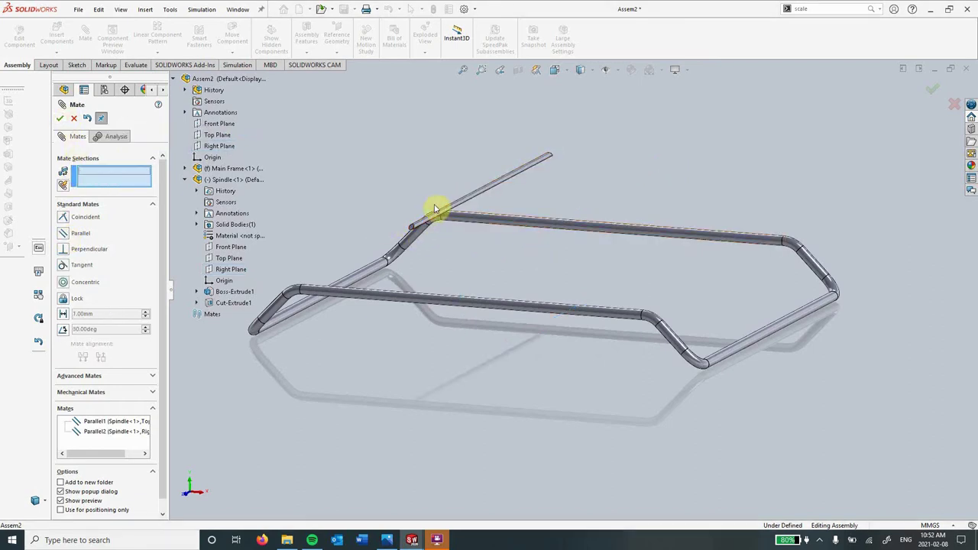
left_click(58, 119)
- Mate the Spindle's cylindrical face tangent to the Main Frame's front long rail, flipping the mate alignment
scroll(374, 234, "down", 3)
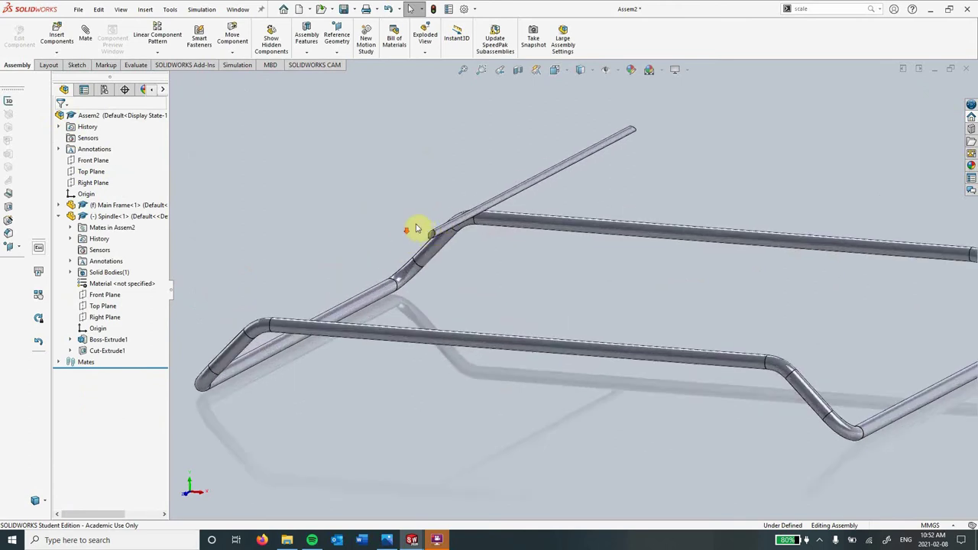
left_click(85, 34)
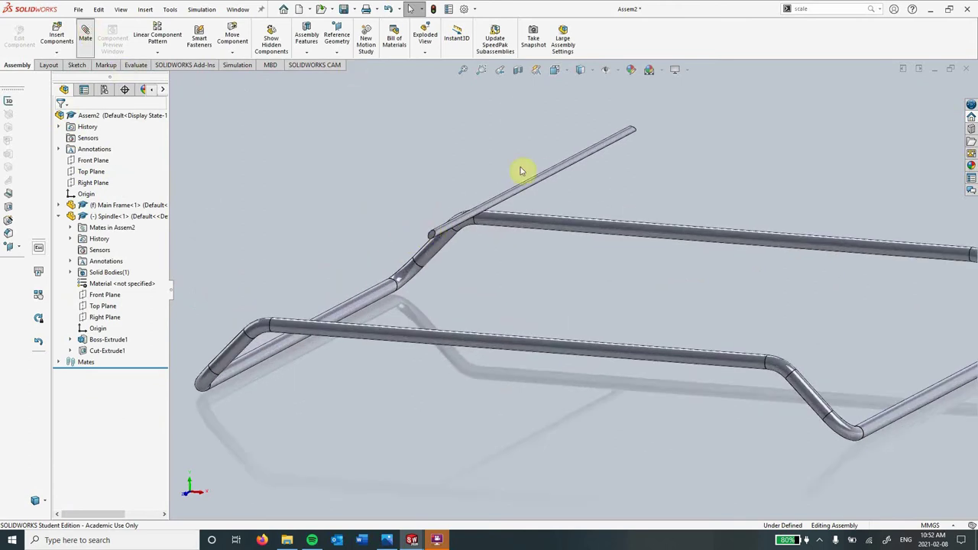
left_click(532, 188)
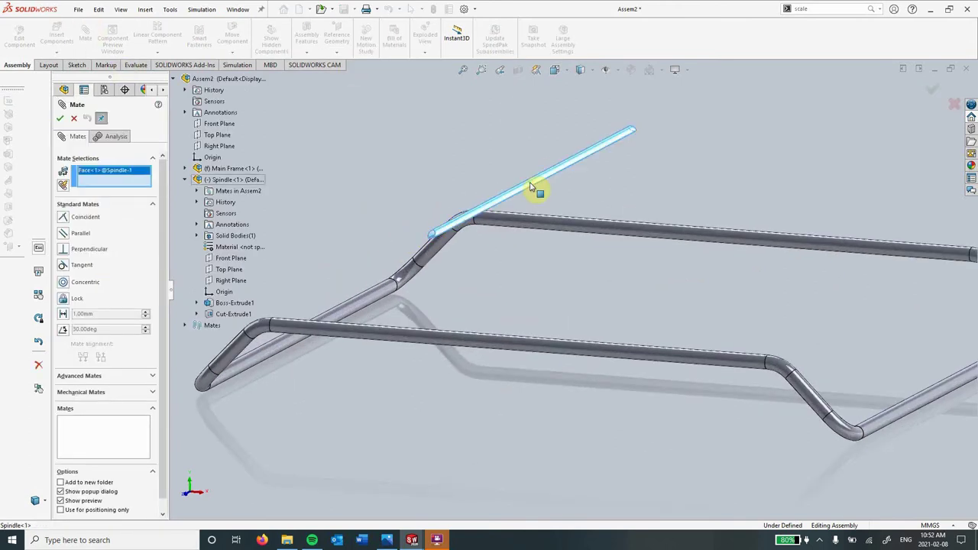
left_click(367, 331)
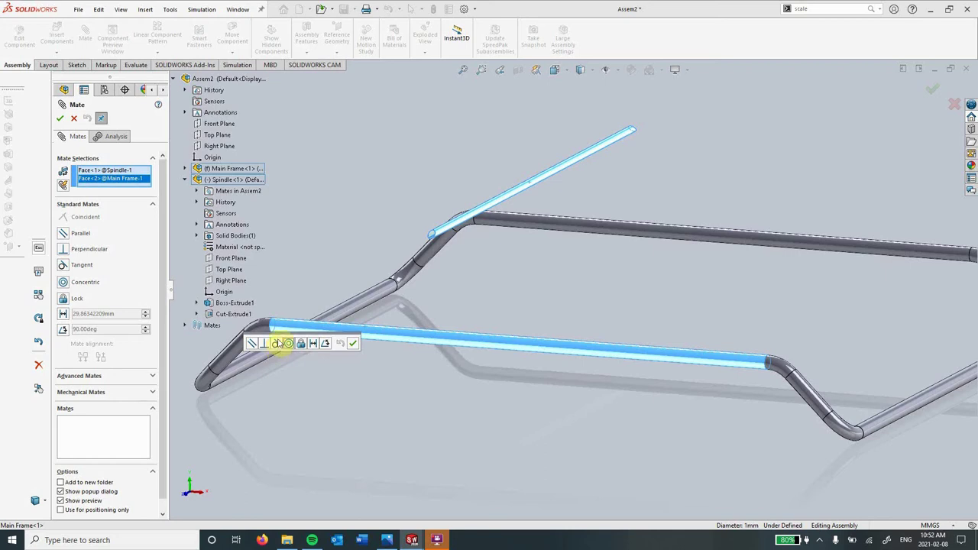
left_click(275, 343)
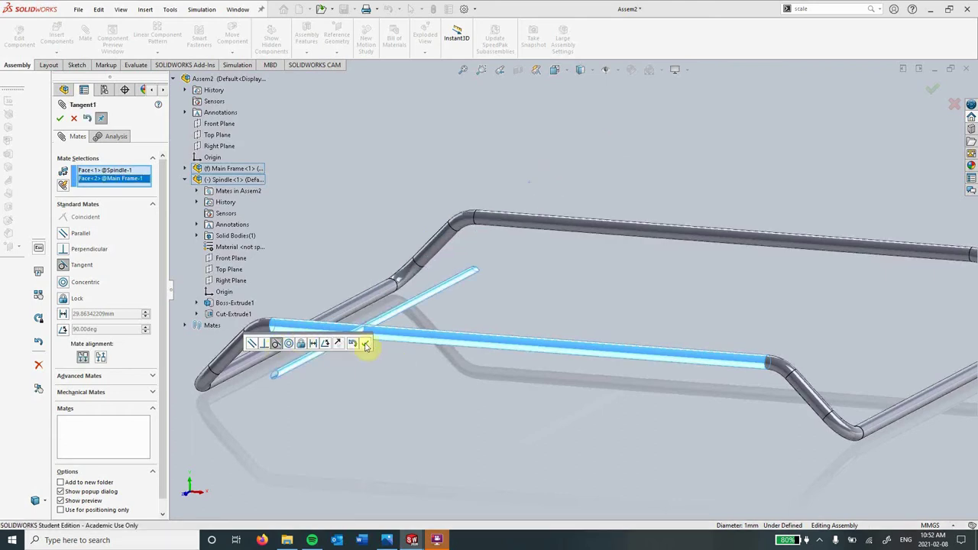
left_click(102, 357)
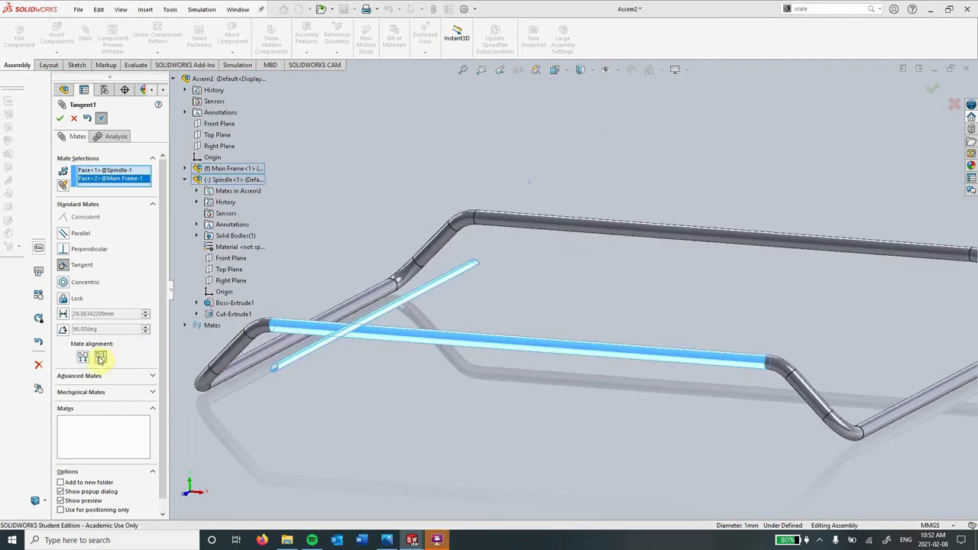
left_click(60, 119)
- Show the Spindle's Cut-Extrude1 sketch and mate its lowest end point coincident with the edge where the front rail meets its bend
scroll(316, 331, "down", 3)
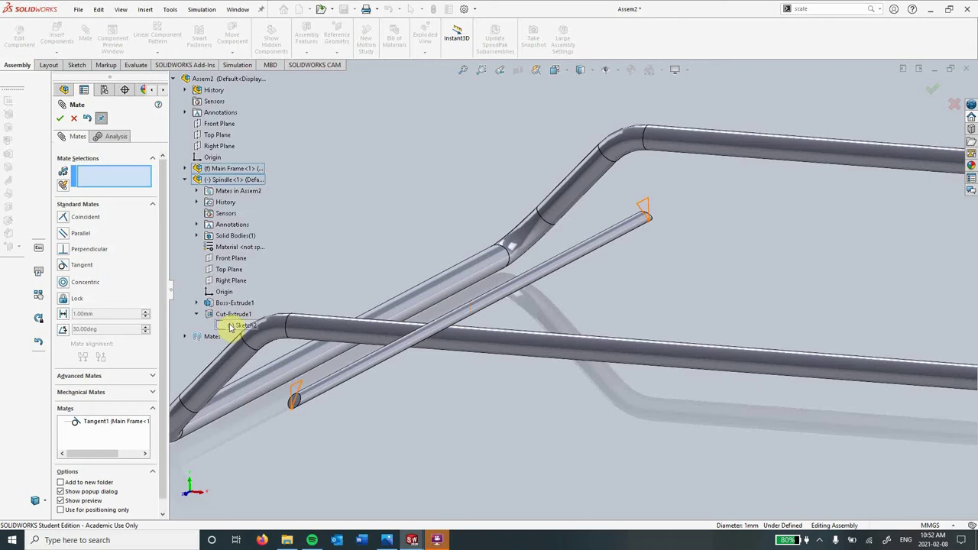
right_click(233, 326)
left_click(247, 341)
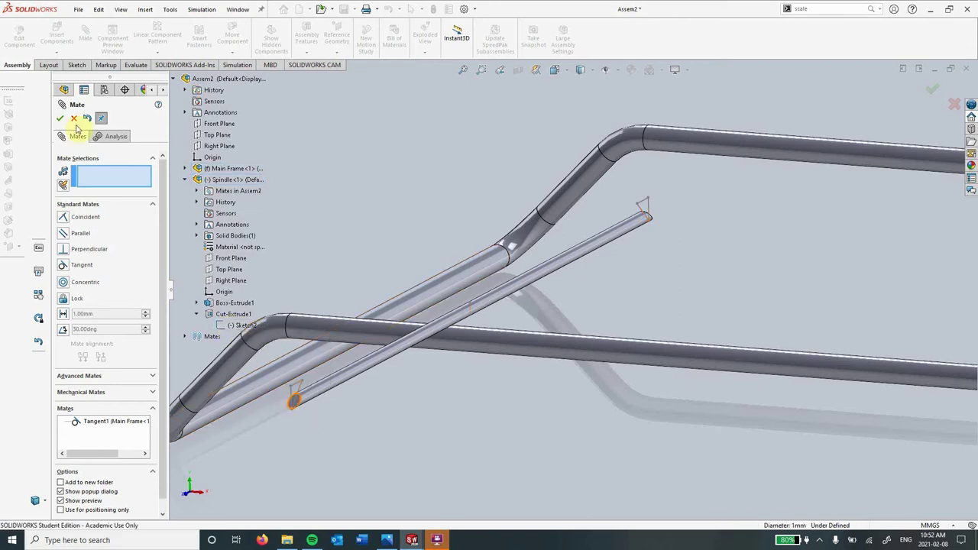
left_click(293, 408)
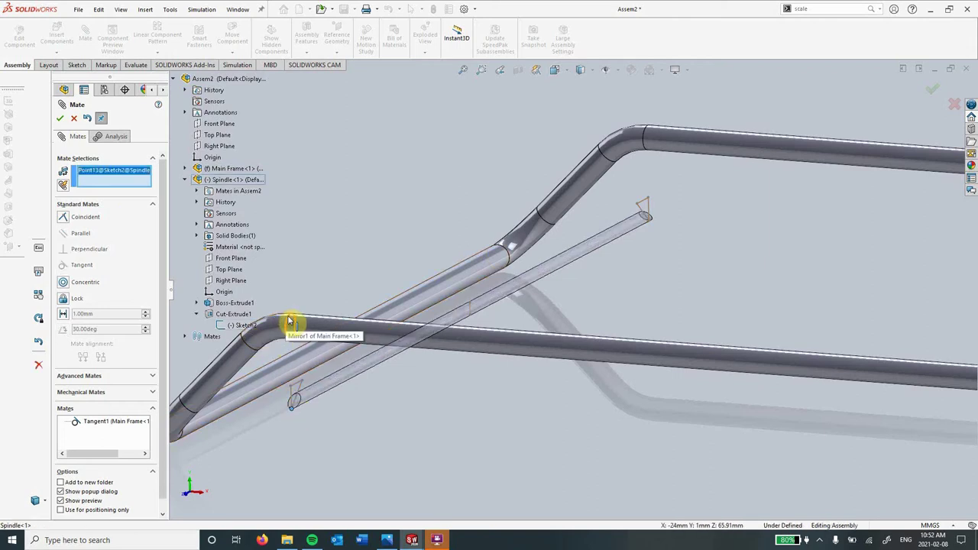
left_click(290, 324)
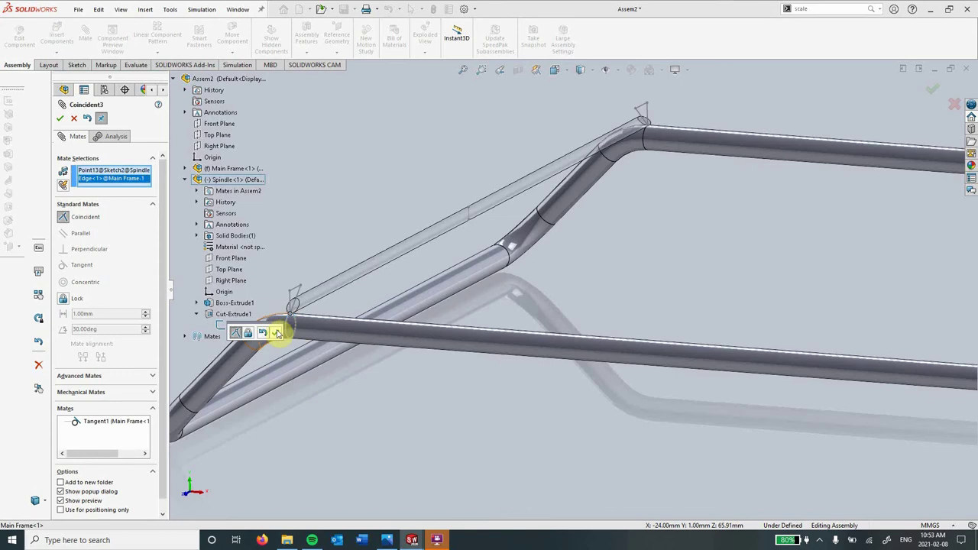
left_click(276, 333)
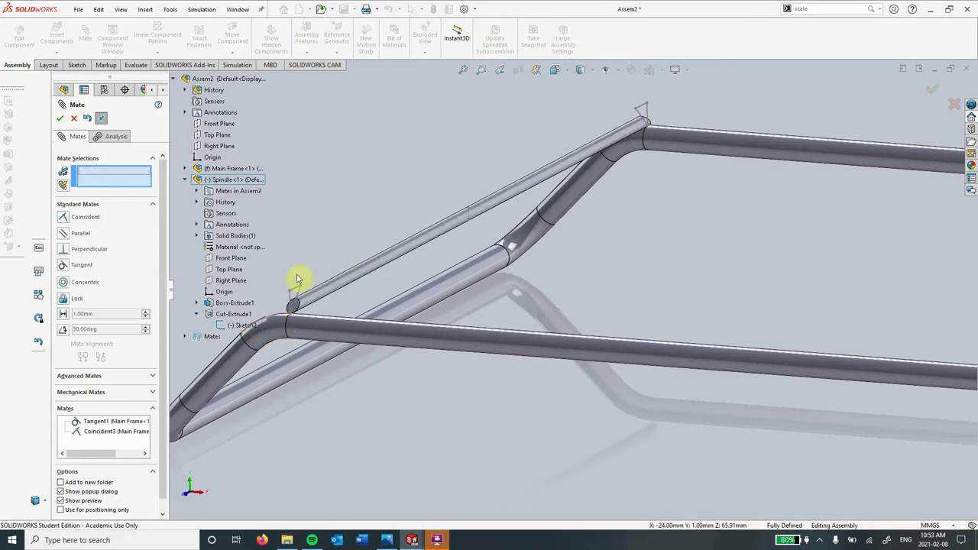
- Hide the Spindle's Cut-Extrude1 sketch again and finish mating
scroll(573, 294, "up", 3)
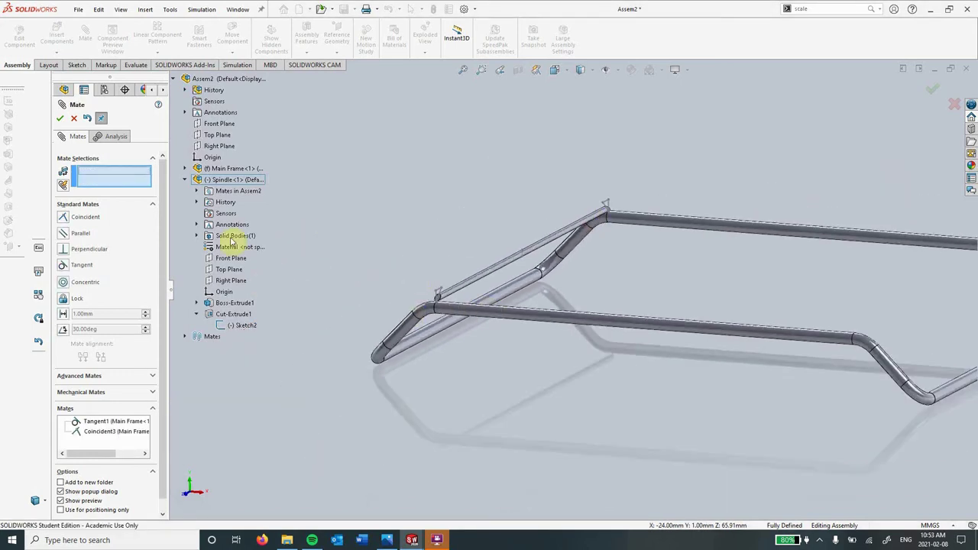
right_click(227, 325)
left_click(249, 343)
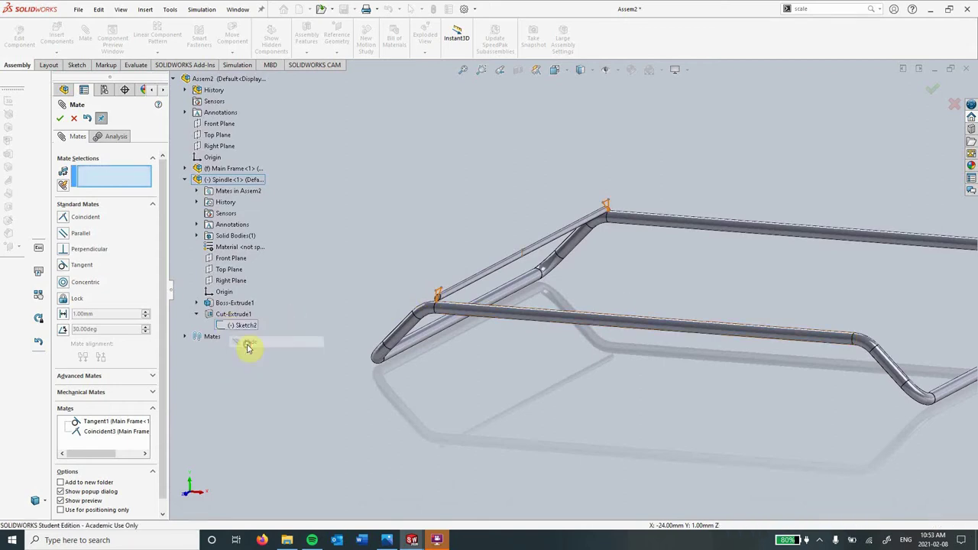
left_click(60, 119)
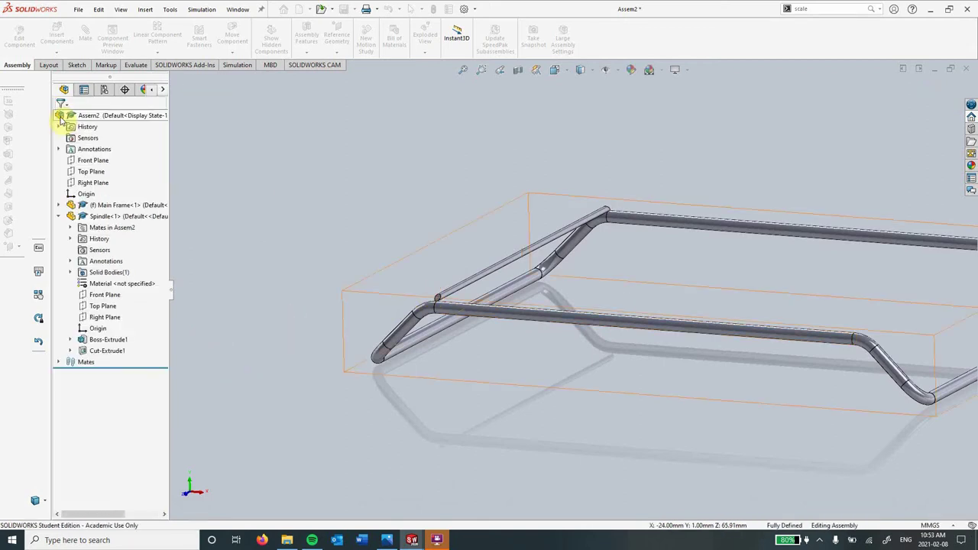
- Set up a linear component pattern of the Spindle, using the Main Frame's front long rail as the direction
scroll(812, 338, "up", 3)
key("f")
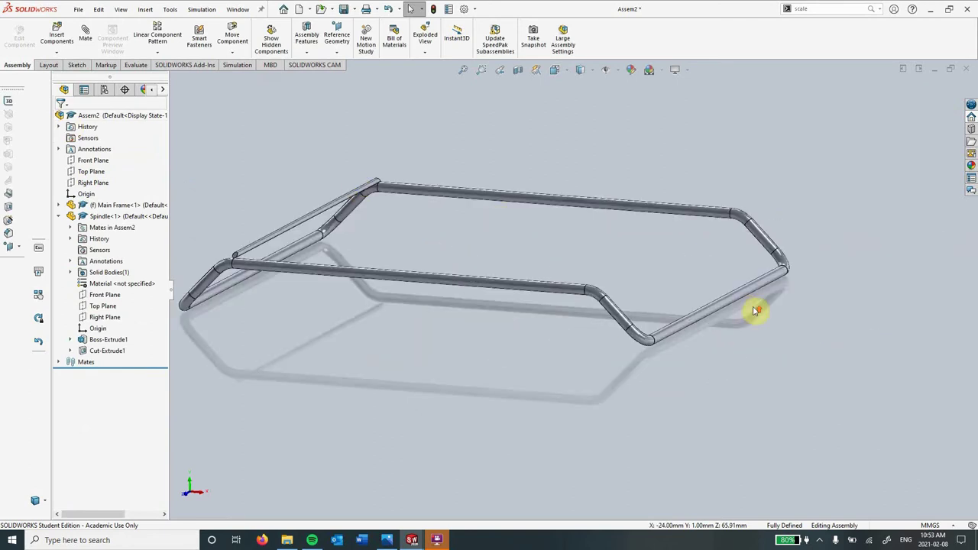
scroll(502, 253, "up", 4)
middle_click_drag(511, 278, 493, 283)
scroll(483, 246, "down", 2)
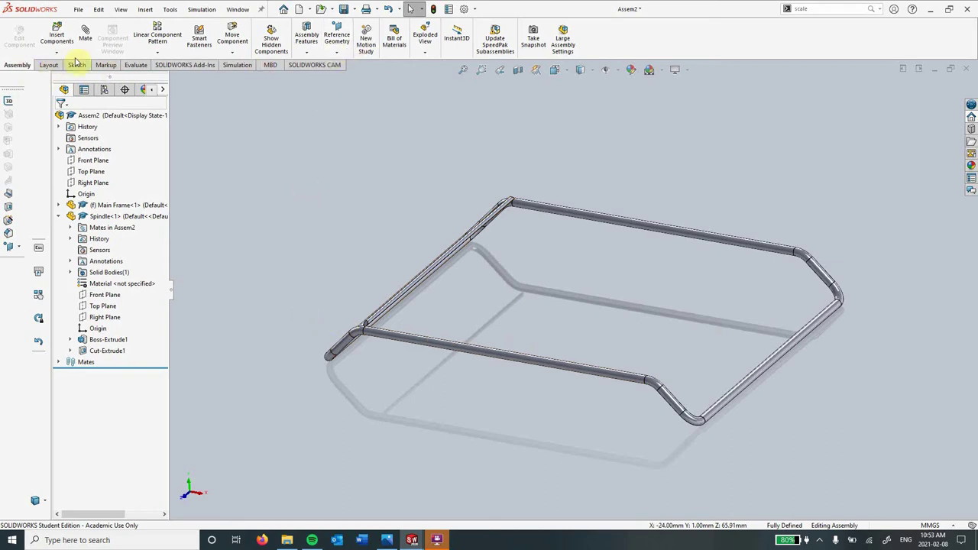
left_click(159, 53)
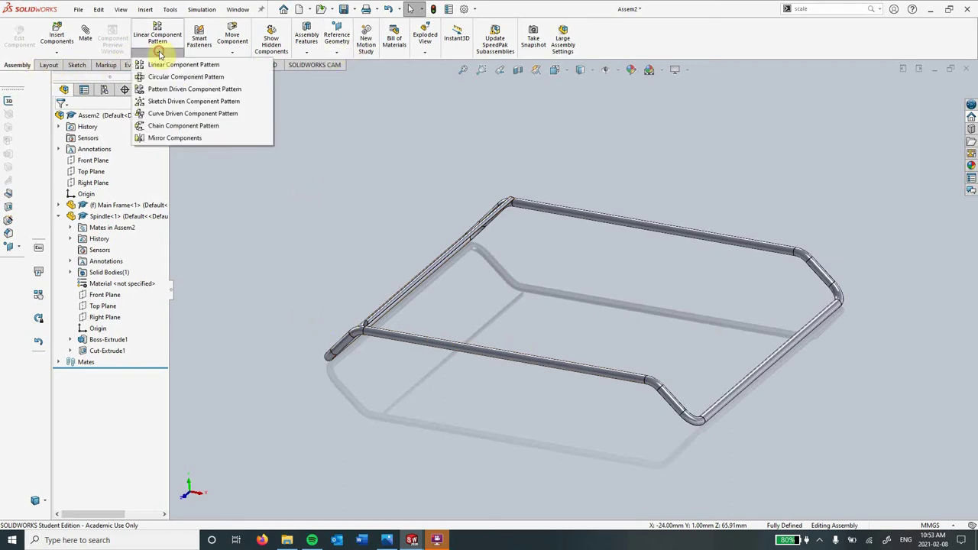
left_click(162, 64)
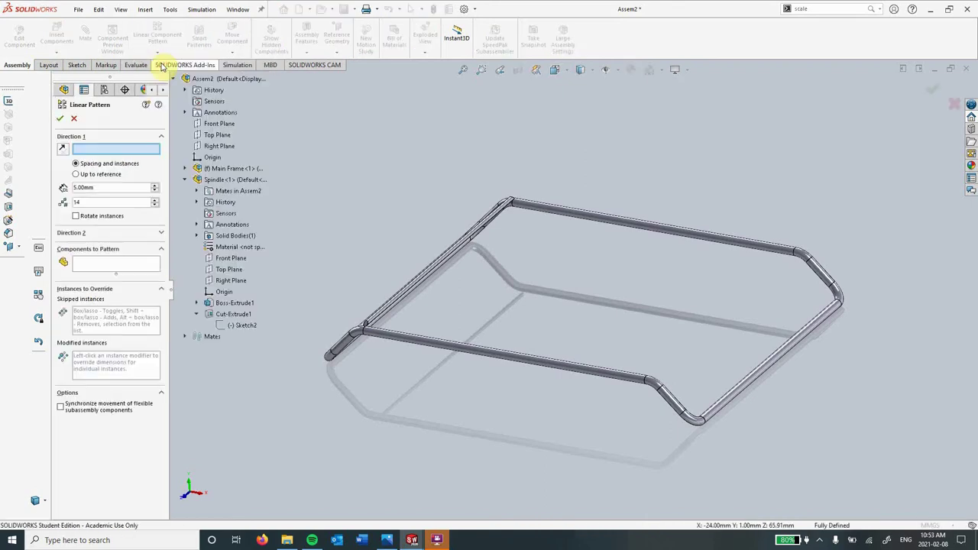
left_click(483, 355)
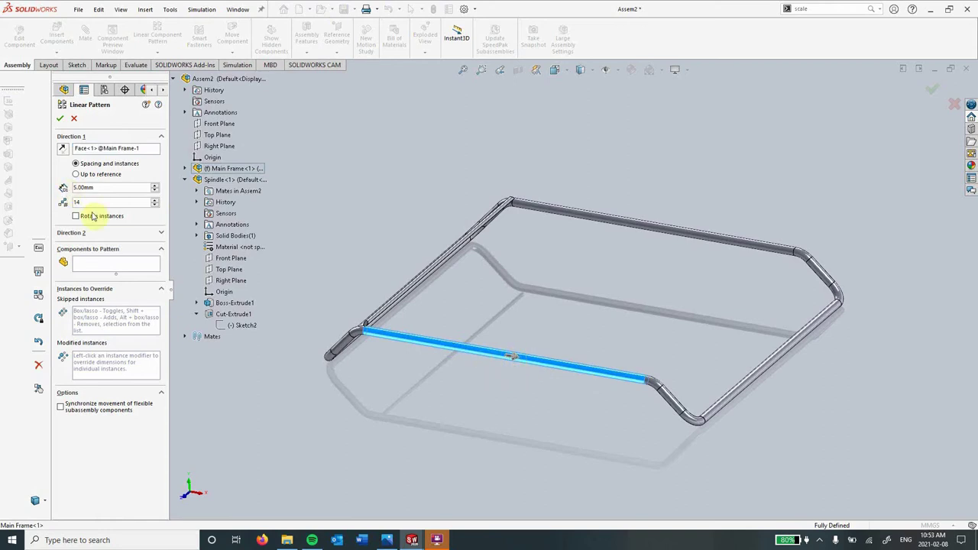
left_click(111, 265)
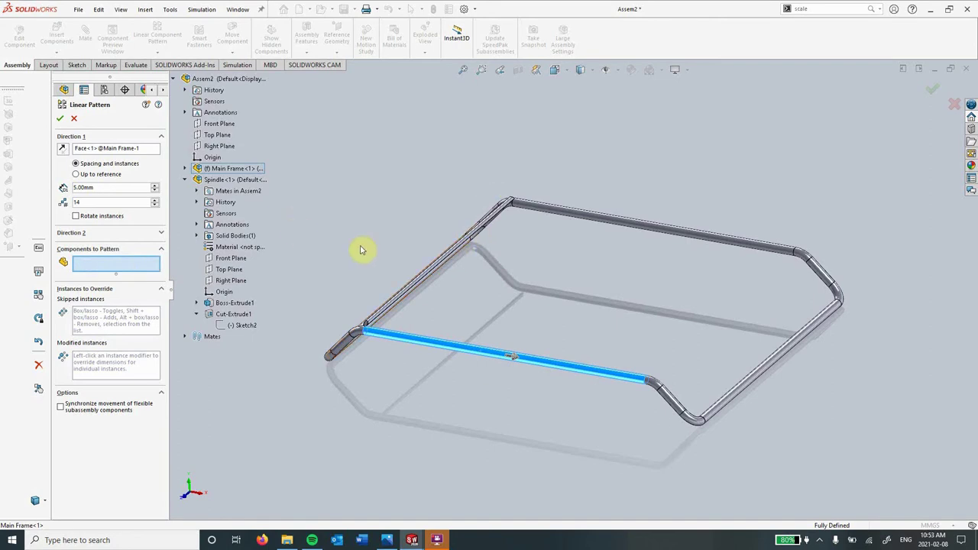
mouse_move(361, 250)
middle_mouse_down()
mouse_move(354, 224)
mouse_move(362, 237)
middle_mouse_up()
left_click(401, 308)
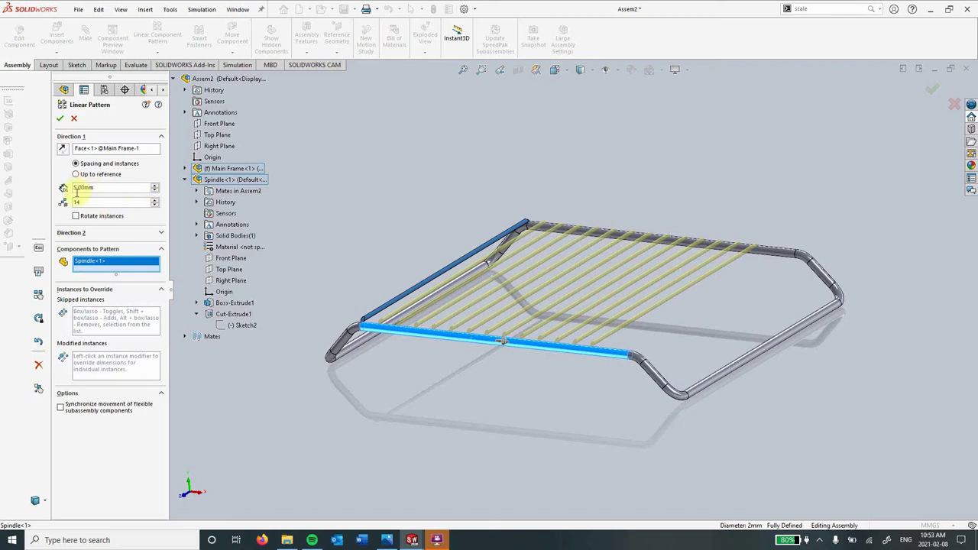
- Create the Spindle pattern with 14 instances spaced 5 mm apart
left_click(153, 201)
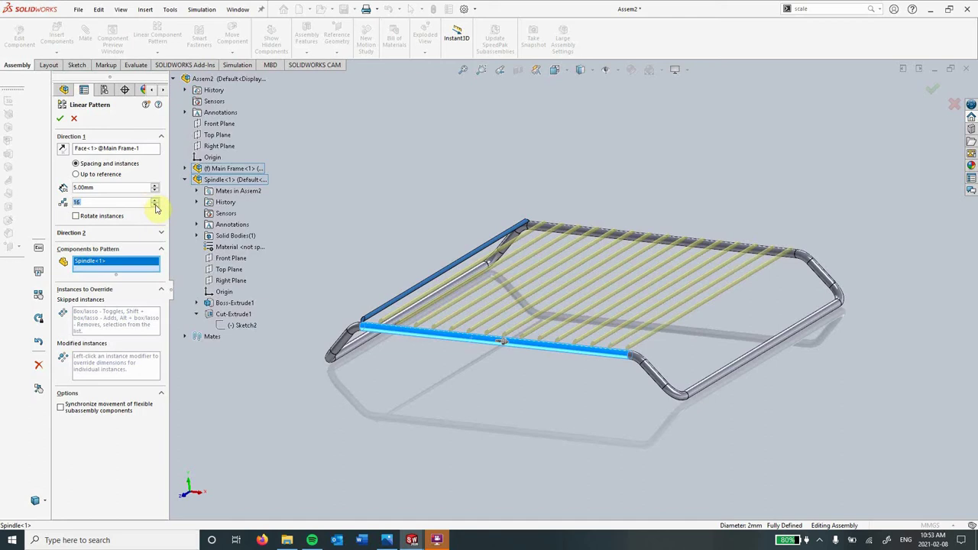
left_click(155, 206)
left_click(155, 207)
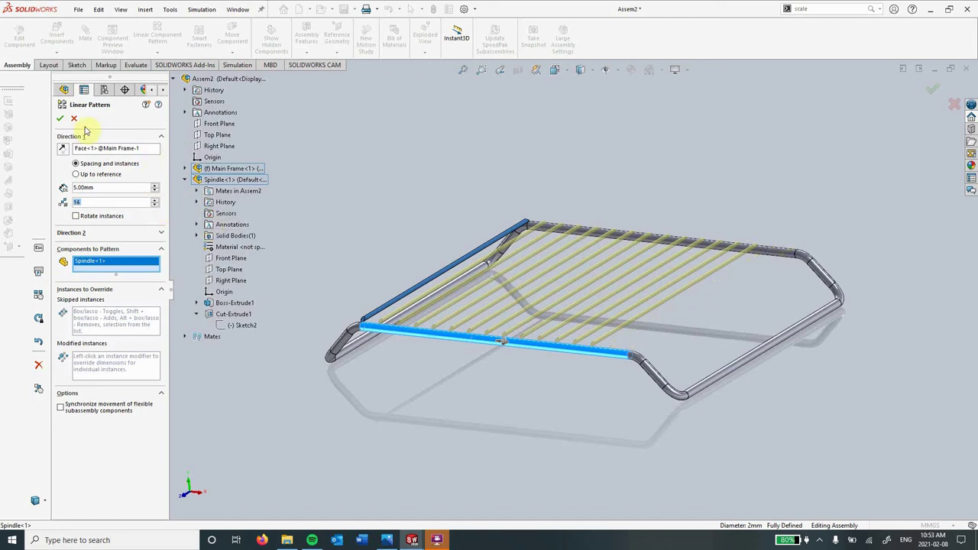
left_click(59, 121)
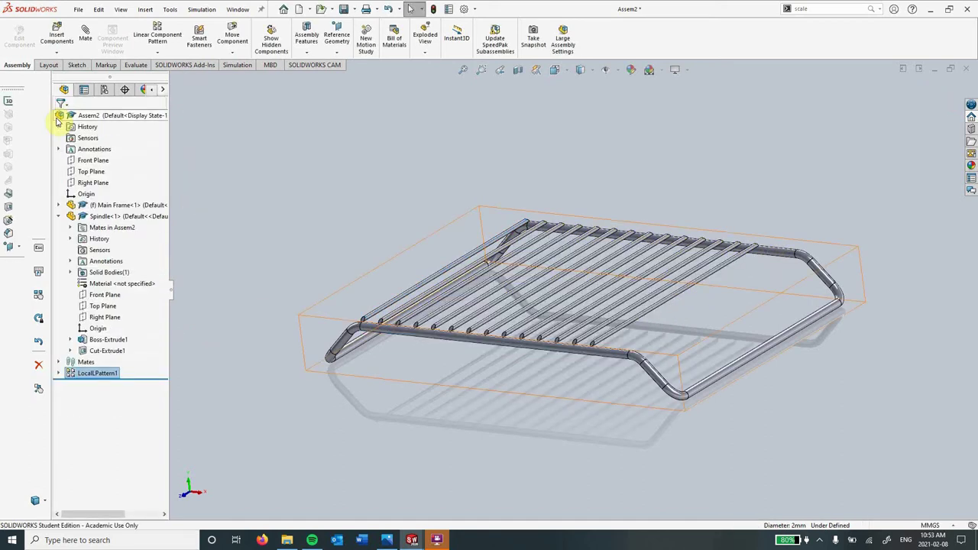
- Save the assembly and its modified documents, naming the assembly Rack Assembly in the Week 4 folder
middle_click_drag(449, 200, 416, 217)
key("ctrl+s")
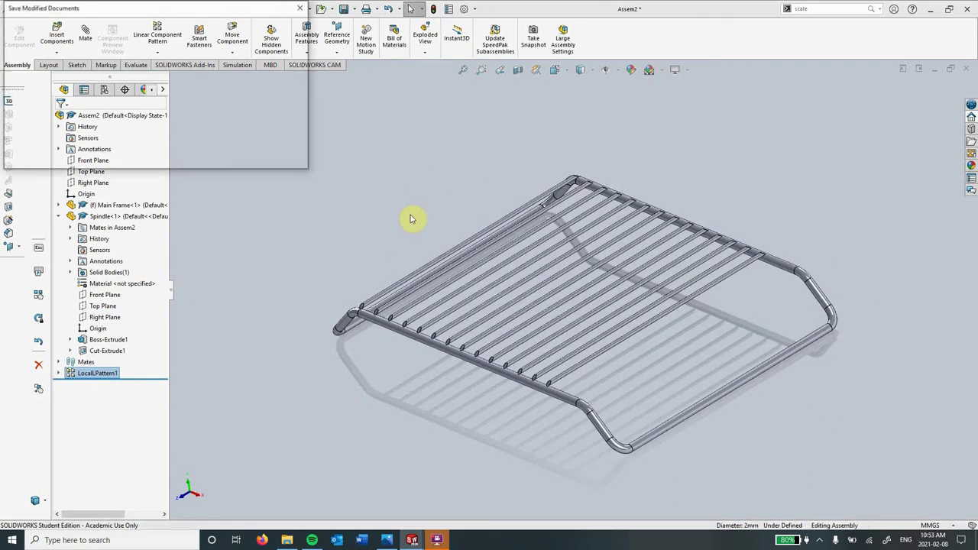
left_click(205, 158)
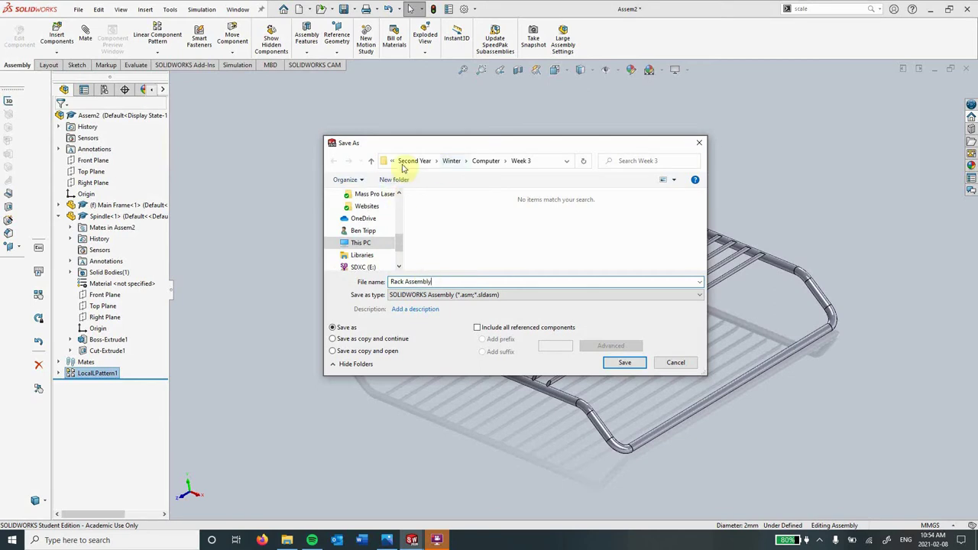
left_click(371, 160)
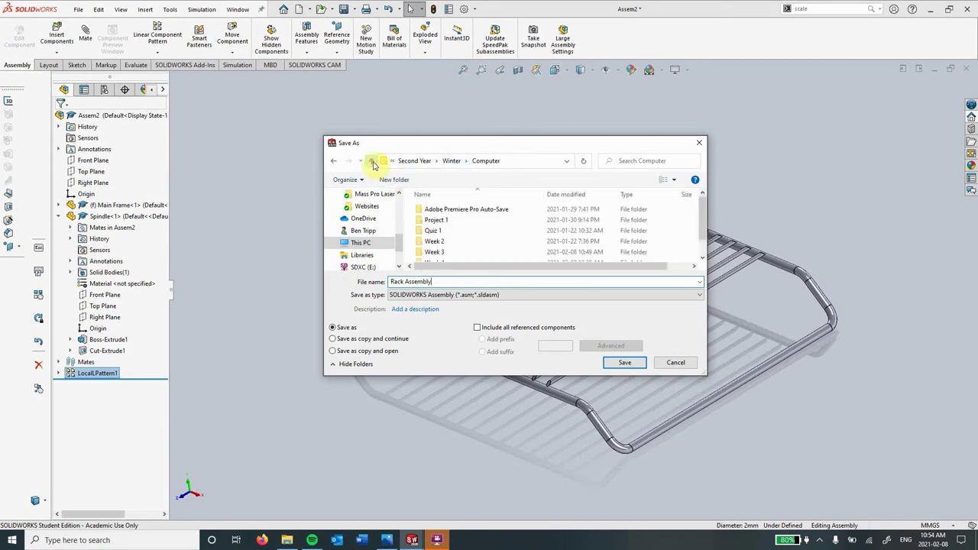
double_click(432, 249)
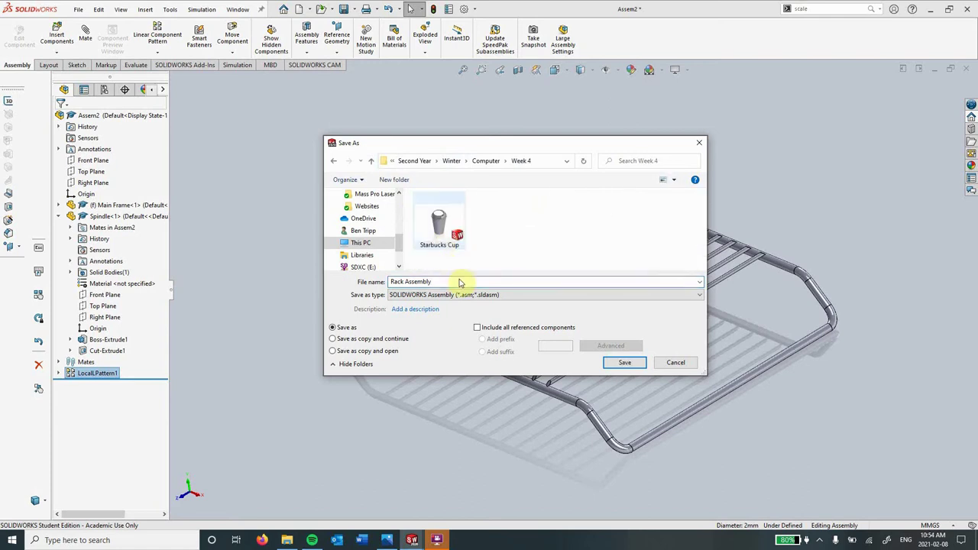
left_click(633, 363)
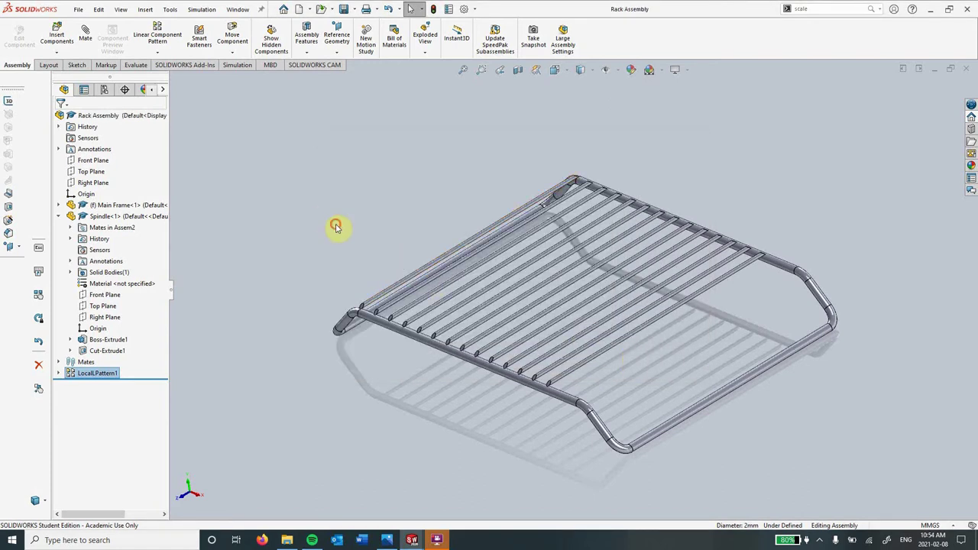
left_click(260, 240)
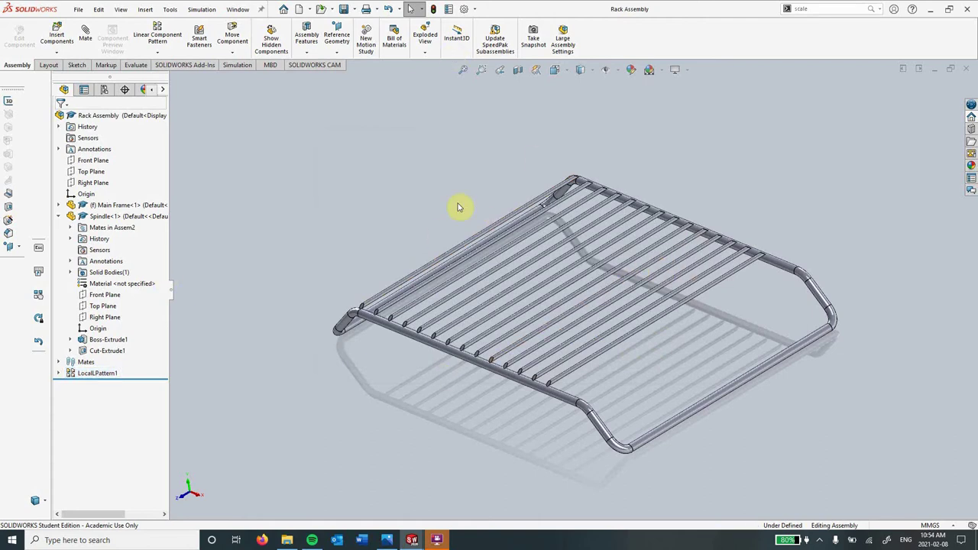
- Switch to Photos to examine the exploded dish rack drawing on sheet 2, then return to the Rack Assembly in SOLIDWORKS
left_click(386, 540)
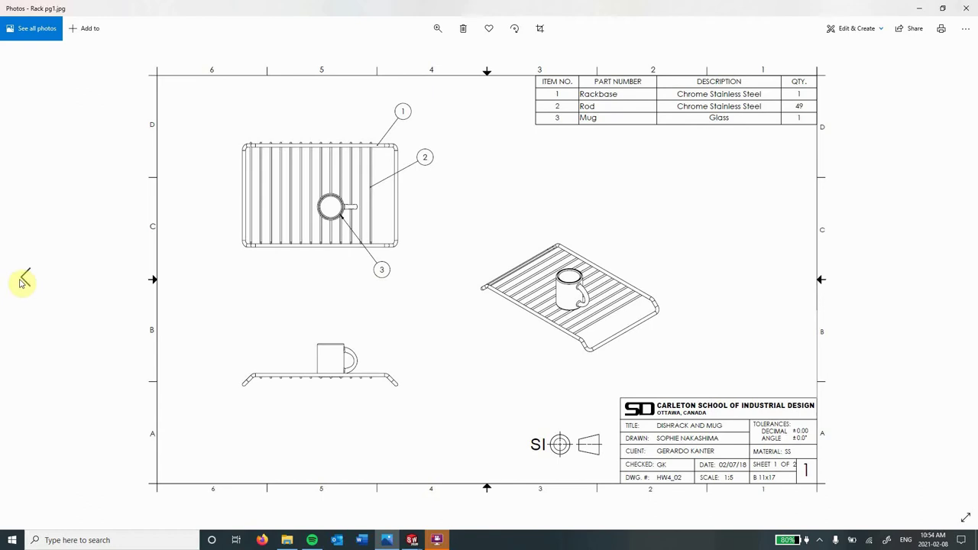
left_click(23, 279)
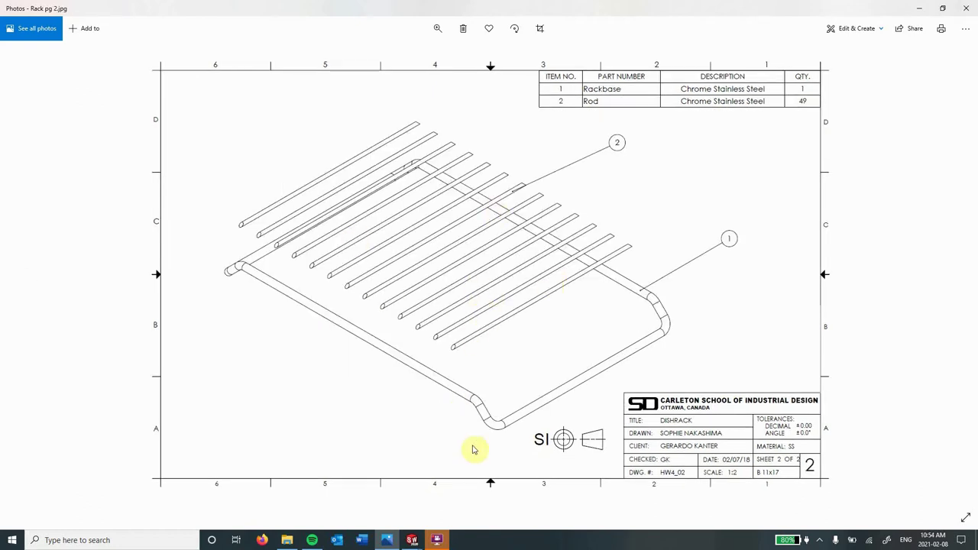
left_click(413, 540)
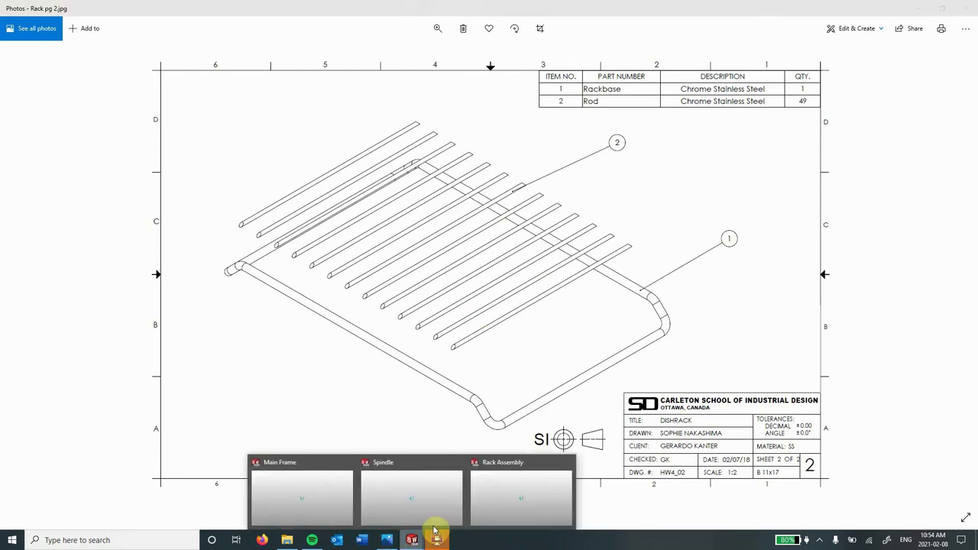
left_click(502, 500)
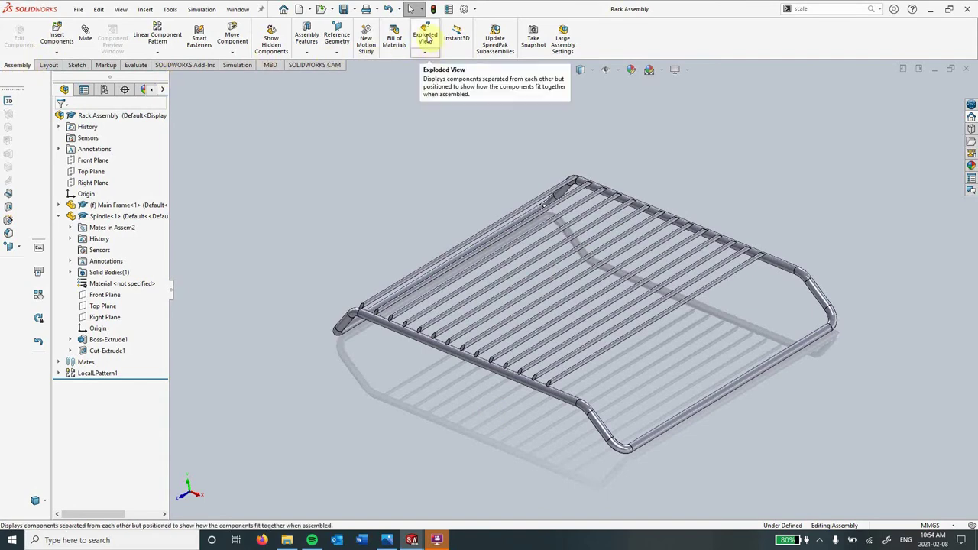
- Start an exploded view and select all the patterned spindles together with the original Spindle as the components to explode
left_click(426, 38)
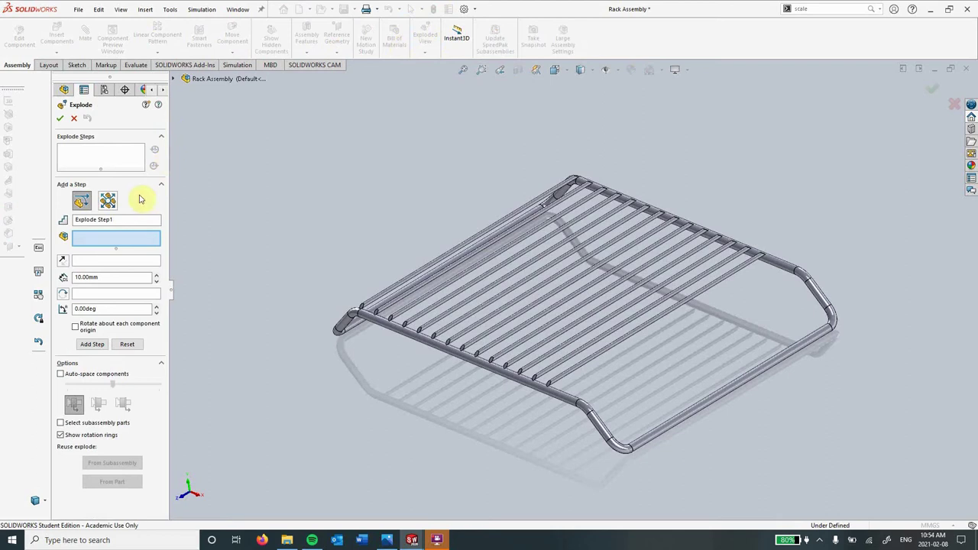
left_click(173, 78)
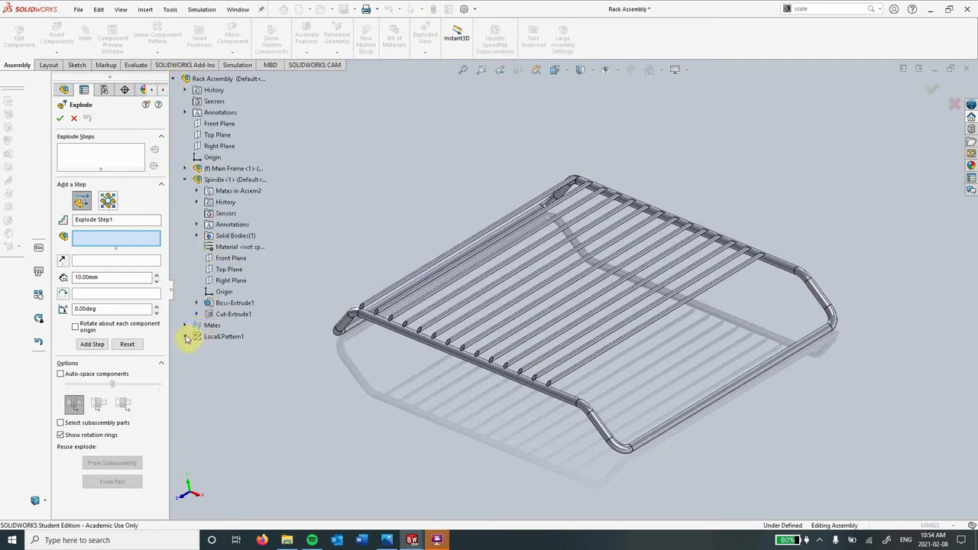
left_click(185, 337)
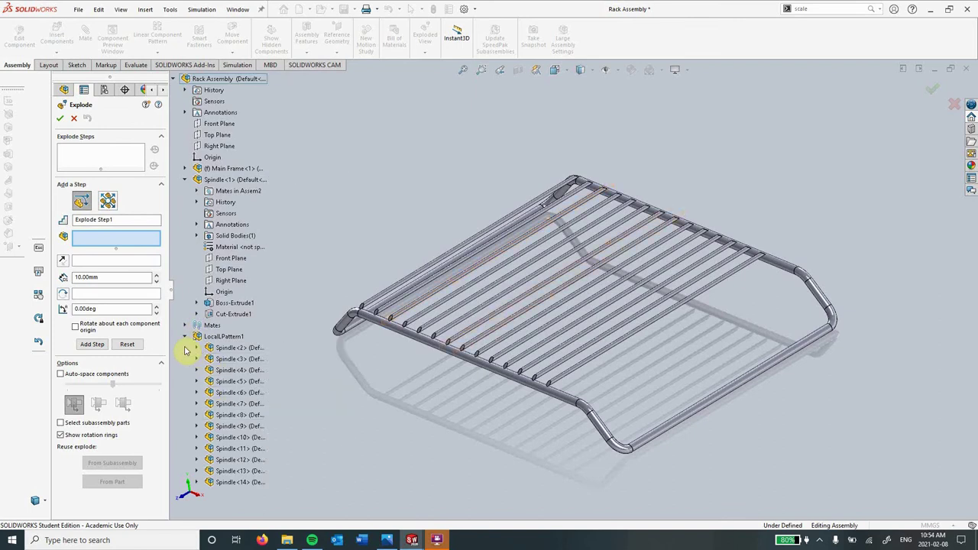
mouse_move(185, 349)
left_mouse_down()
mouse_move(240, 424)
mouse_move(318, 497)
mouse_move(202, 406)
mouse_move(175, 367)
mouse_move(180, 345)
left_mouse_up()
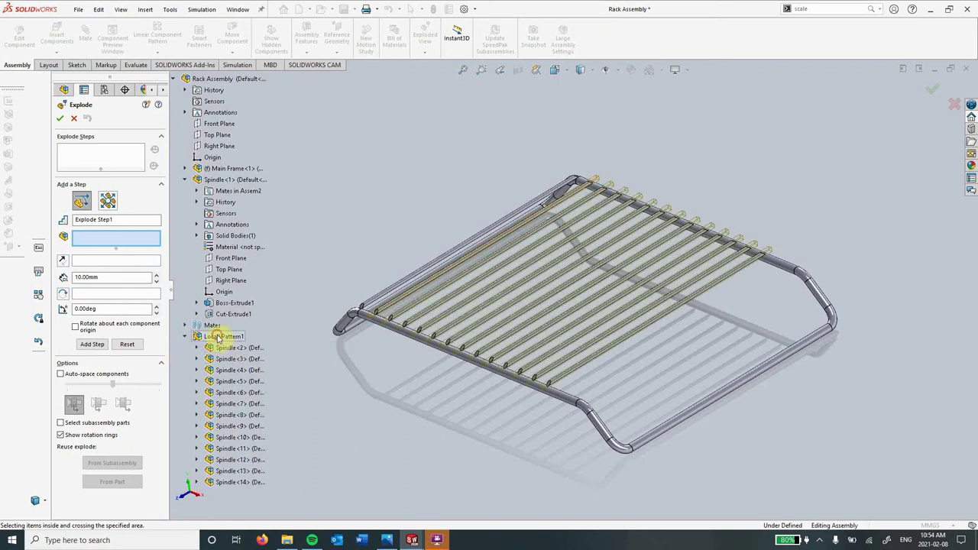
left_click(220, 348)
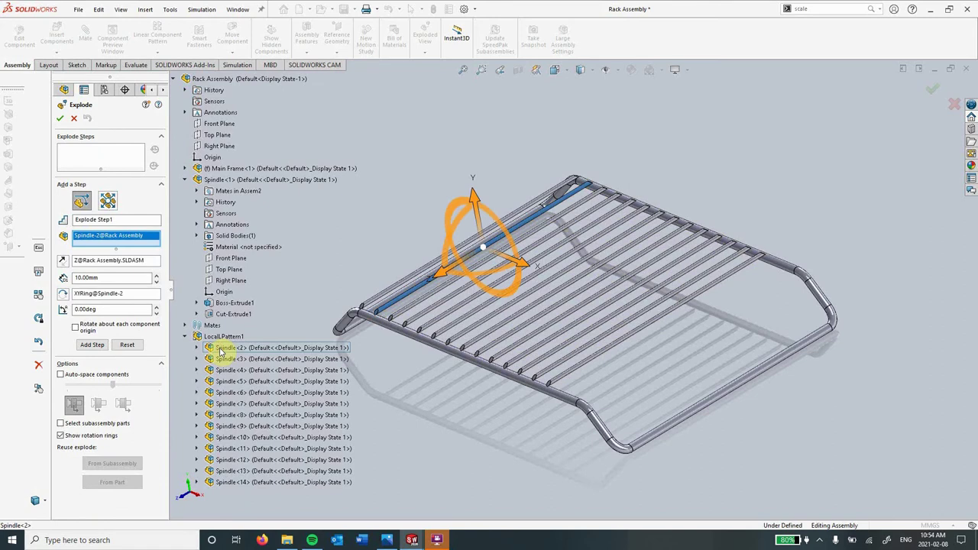
left_click(237, 482, "shift")
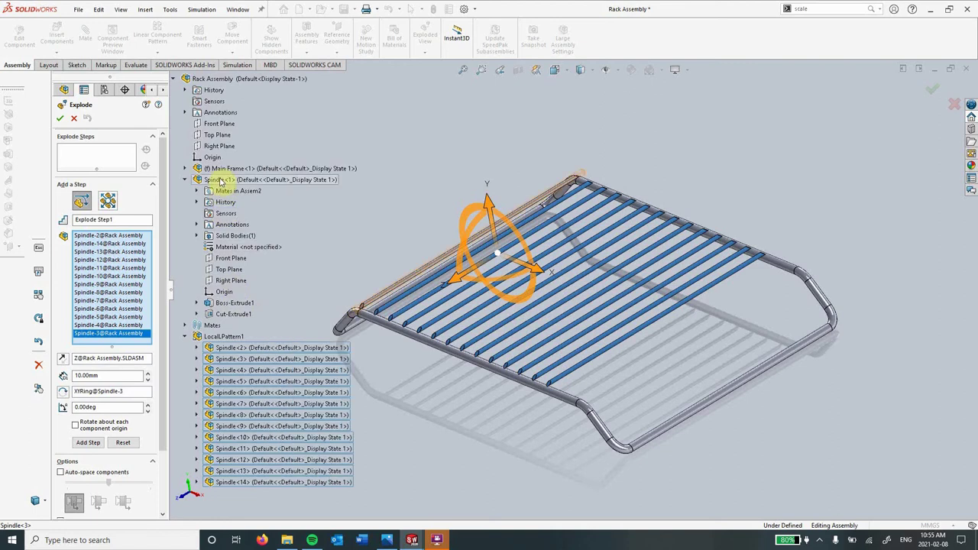
left_click(221, 181)
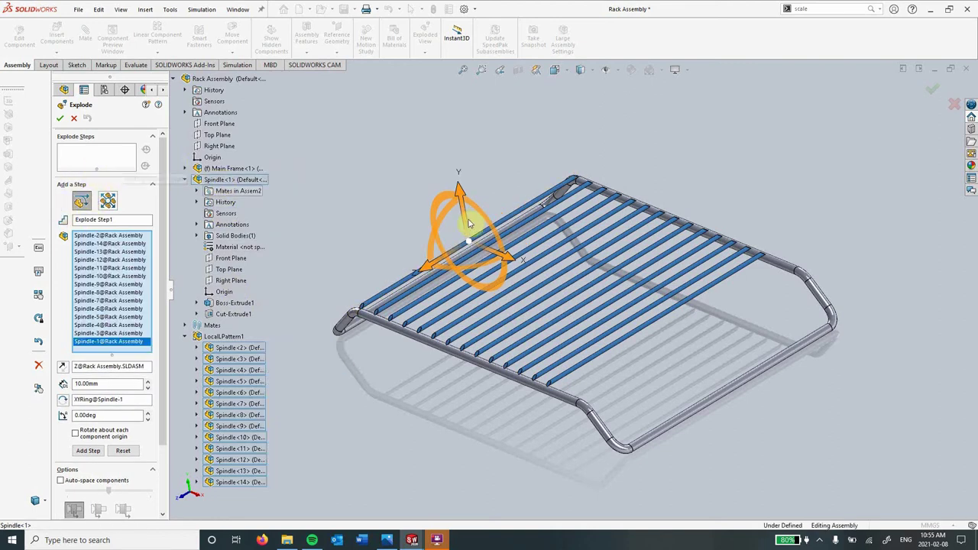
- Explode the selected spindles upward along the Y axis by 20 mm, finish the exploded view and collapse the Spindle's feature list
left_click_drag(464, 221, 435, 148)
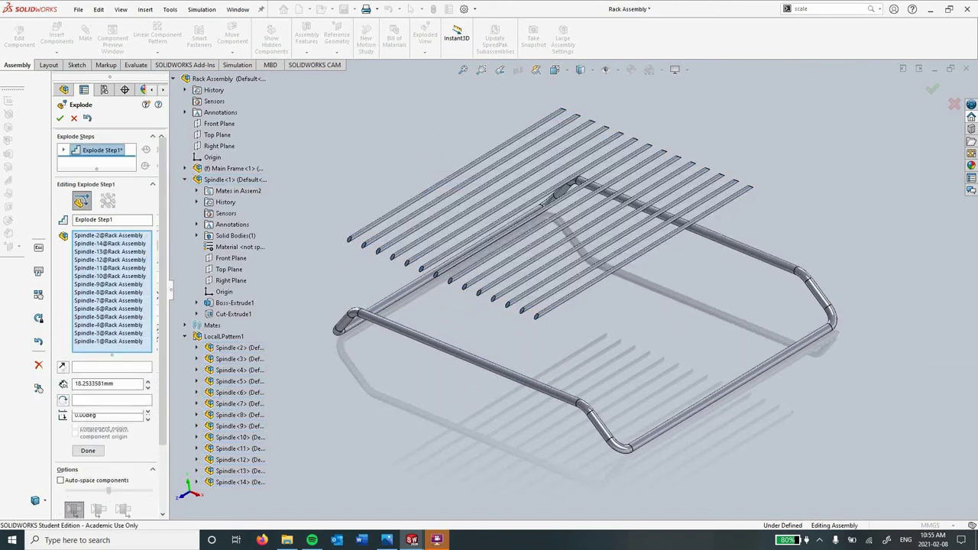
double_click(122, 392)
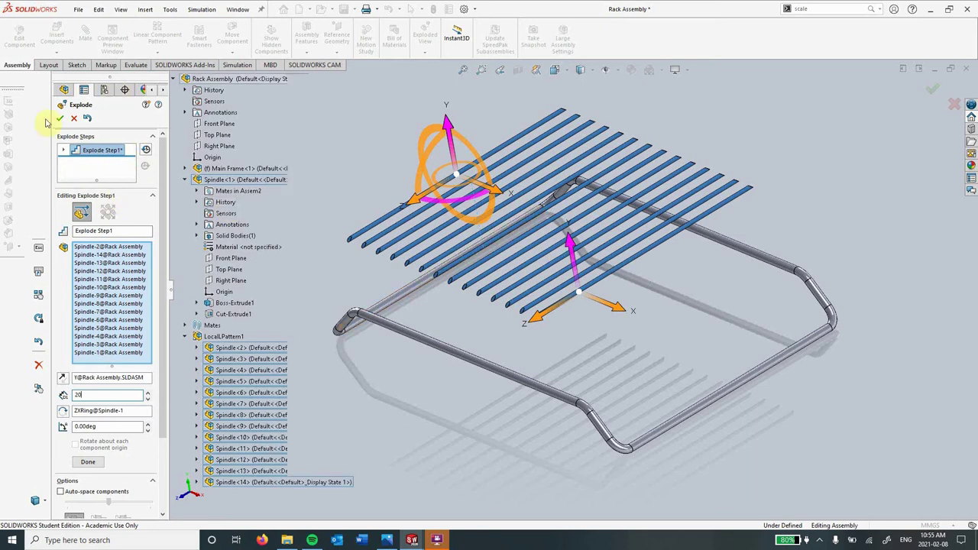
left_click(61, 120)
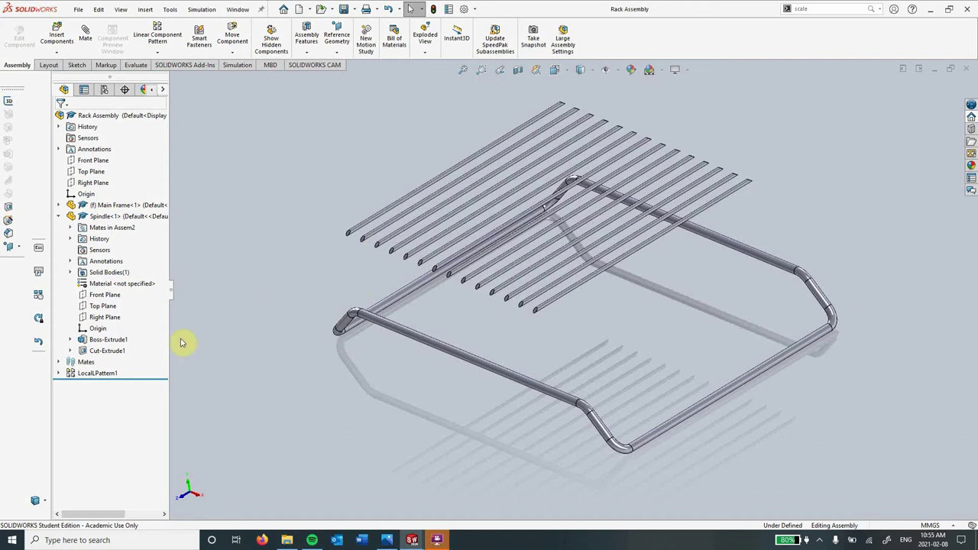
left_click(58, 217)
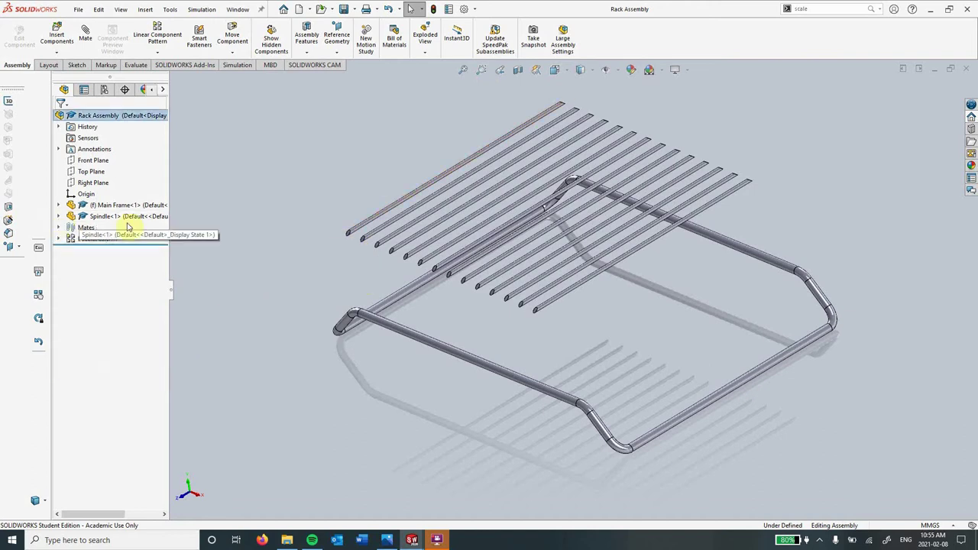
- Switch to Photos to compare both dish rack drawing sheets, including the mug placement, and return to the Rack Assembly in SOLIDWORKS
mouse_move(387, 539)
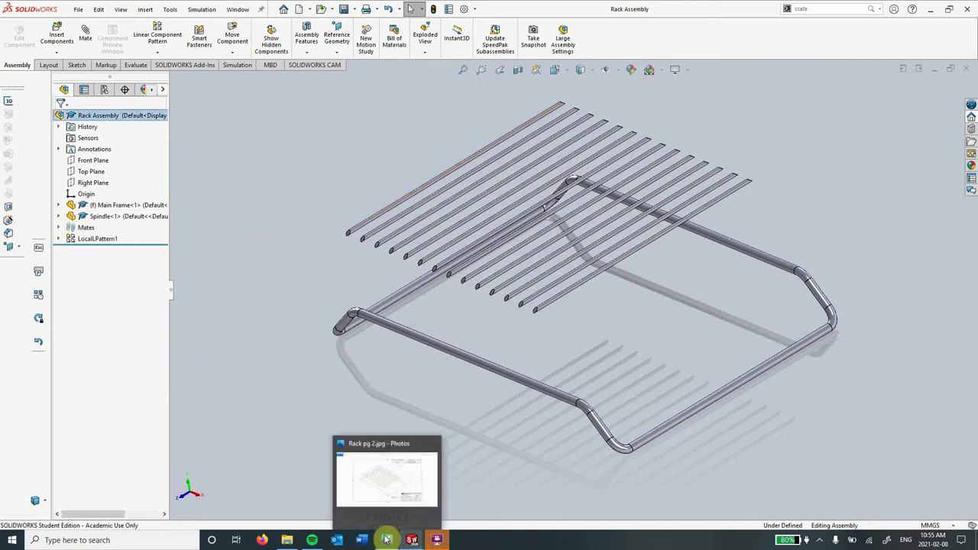
left_click(388, 501)
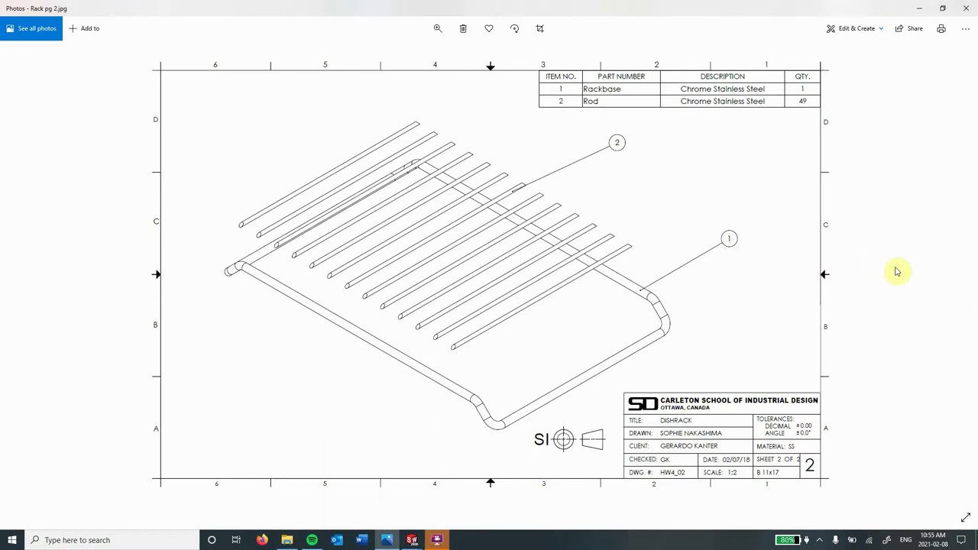
left_click(949, 273)
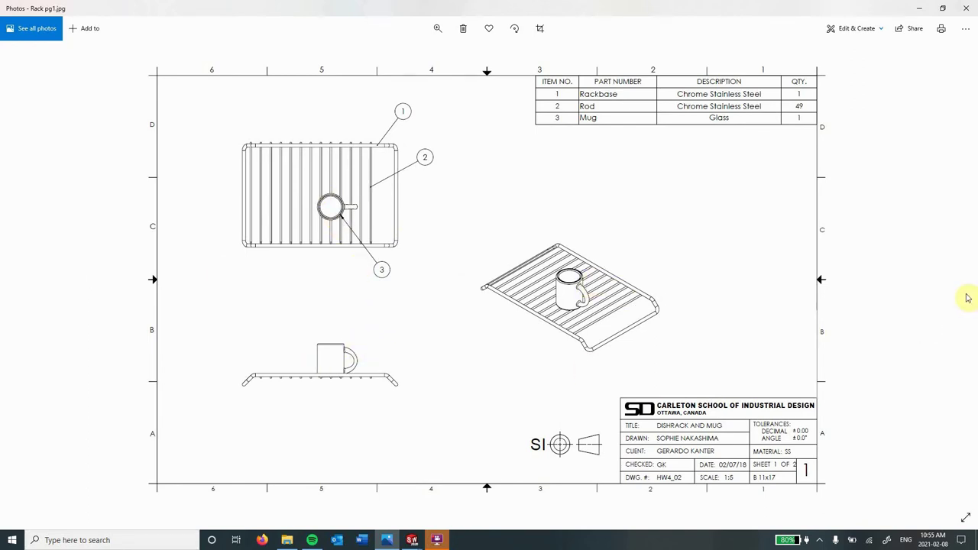
left_click(22, 273)
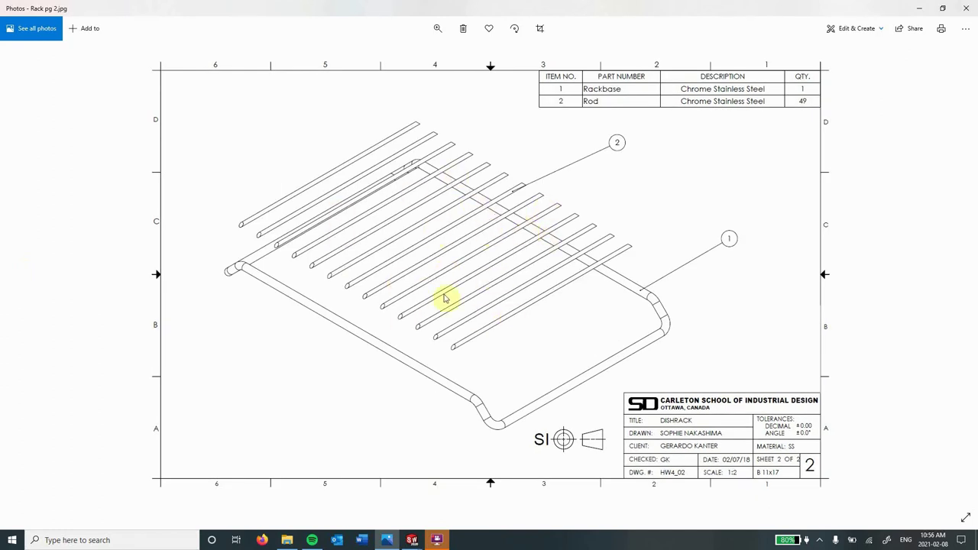
left_click(413, 539)
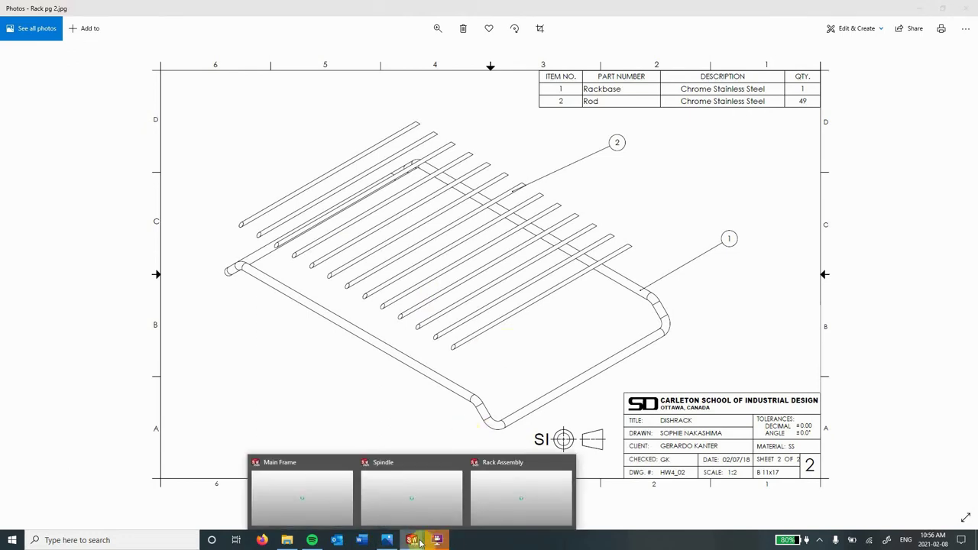
left_click(383, 541)
left_click(412, 540)
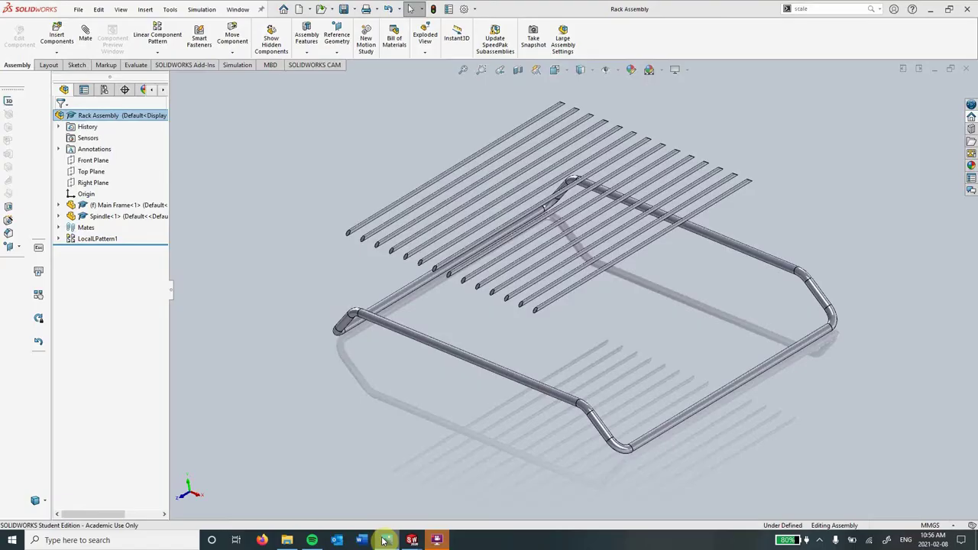
- Create a new assembly document and place the Rack Assembly in it as the first component
left_click(86, 11)
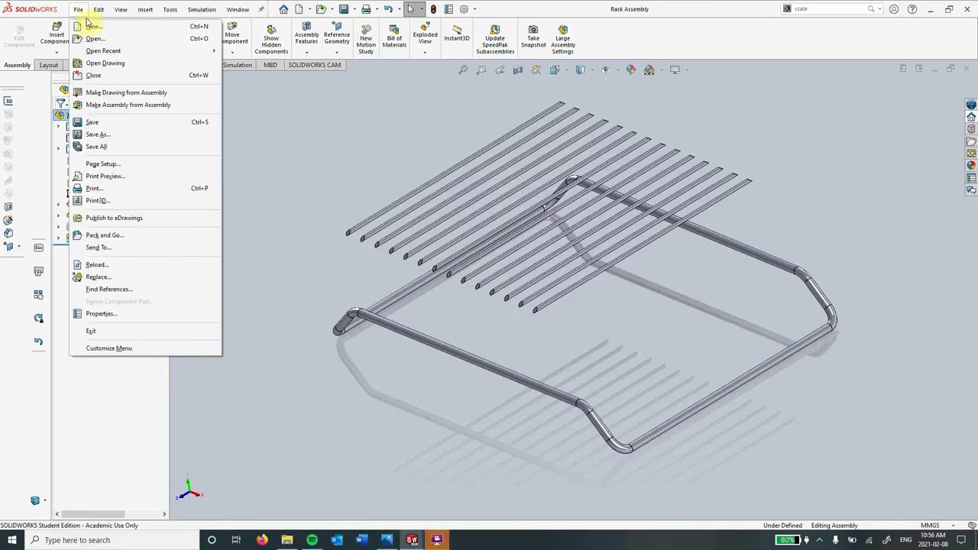
left_click(89, 24)
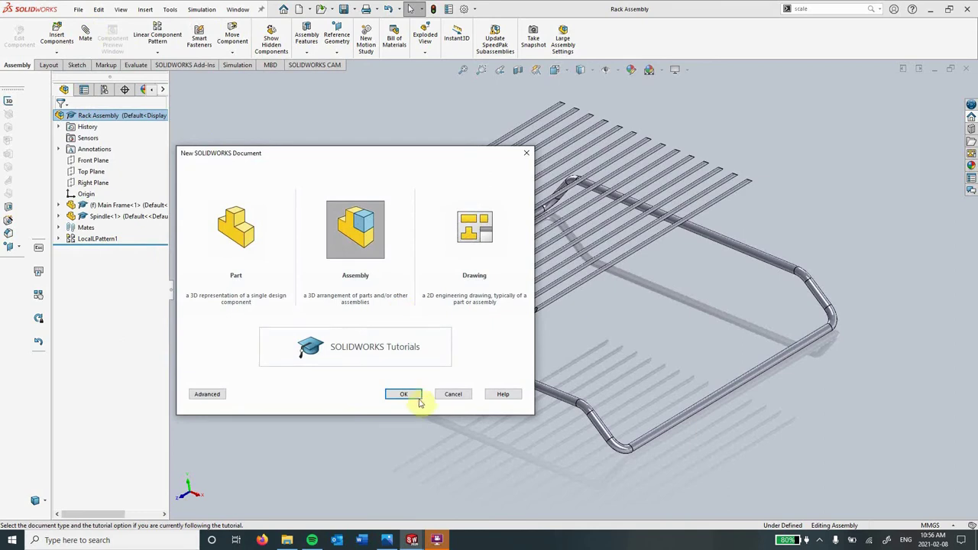
left_click(413, 394)
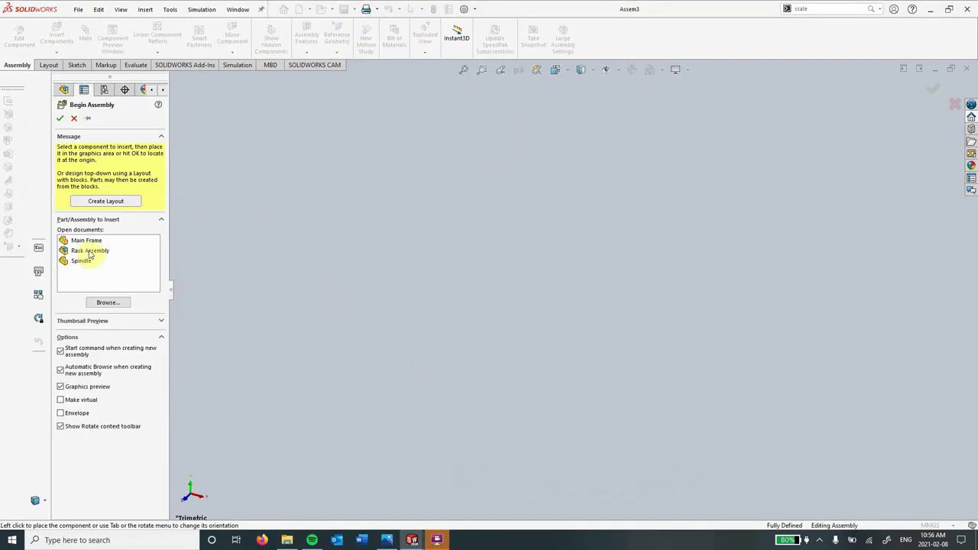
left_click(88, 251)
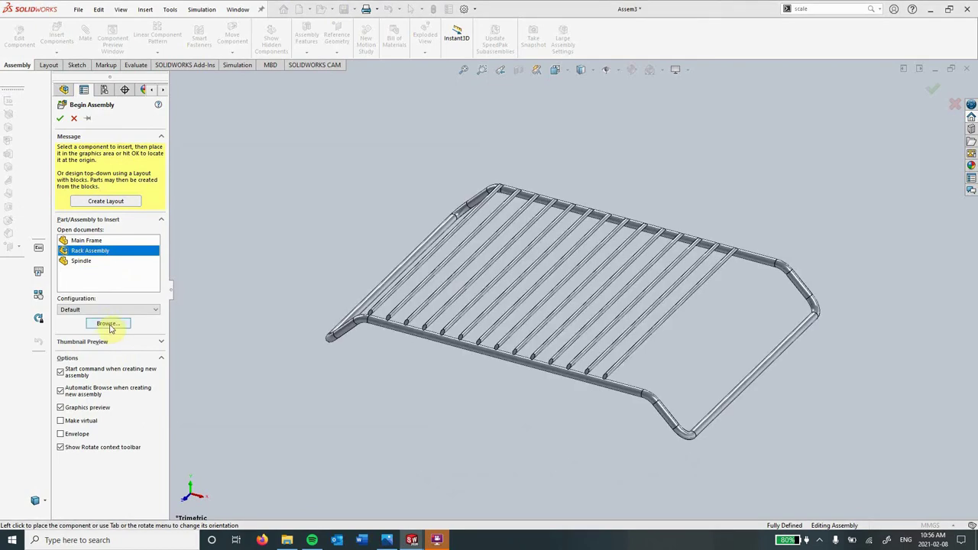
left_click(502, 285)
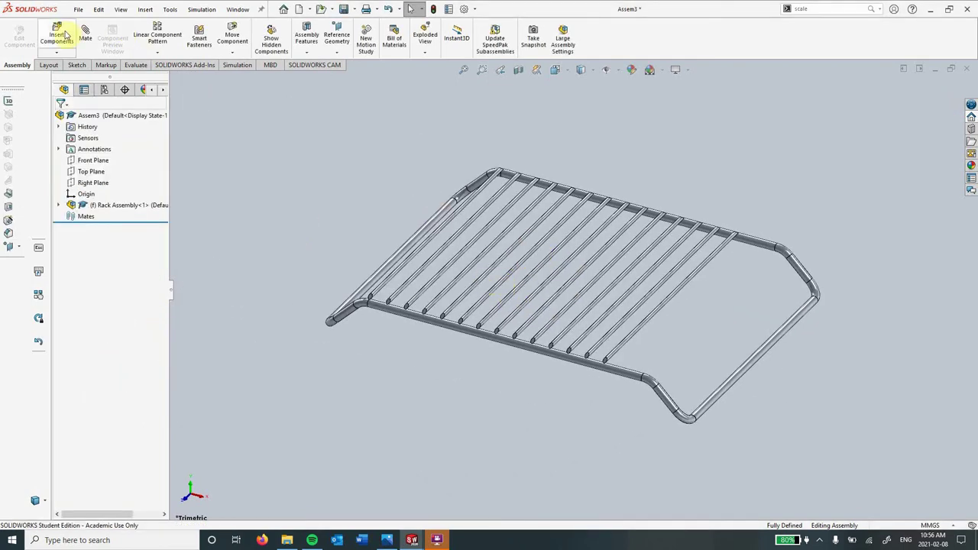
- Insert the Mug Part from the Week 3 folder and place it beside the rack as a second component
left_click(58, 35)
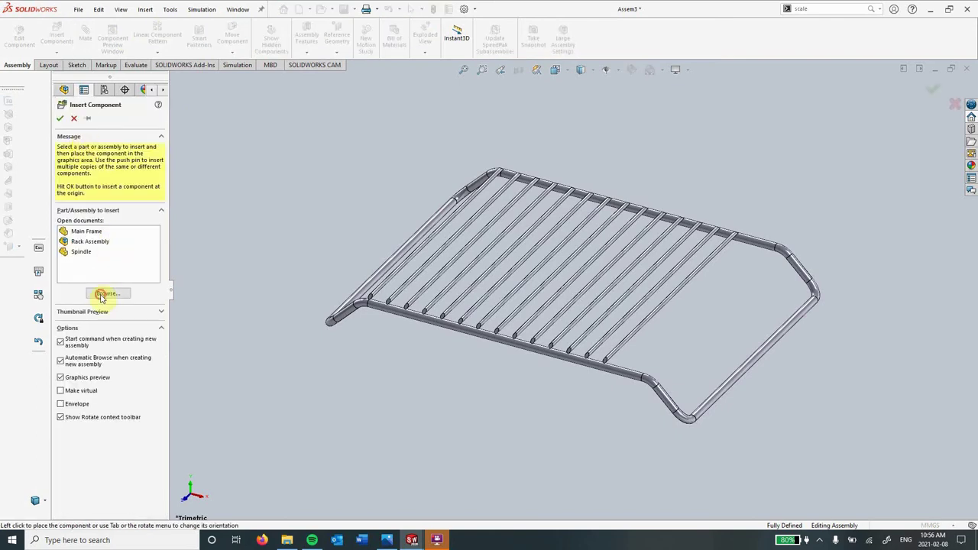
left_click(104, 294)
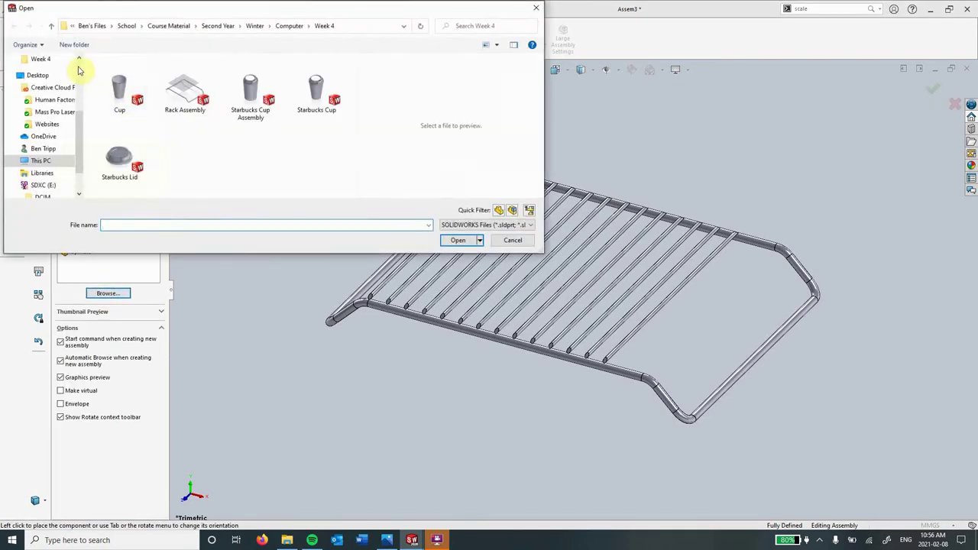
scroll(44, 66, "up", 1)
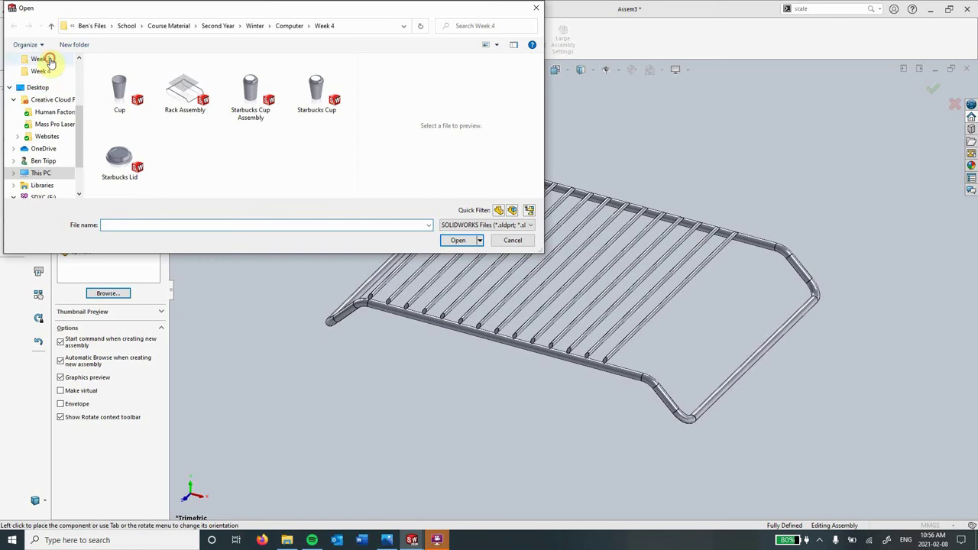
left_click(46, 61)
left_click(185, 95)
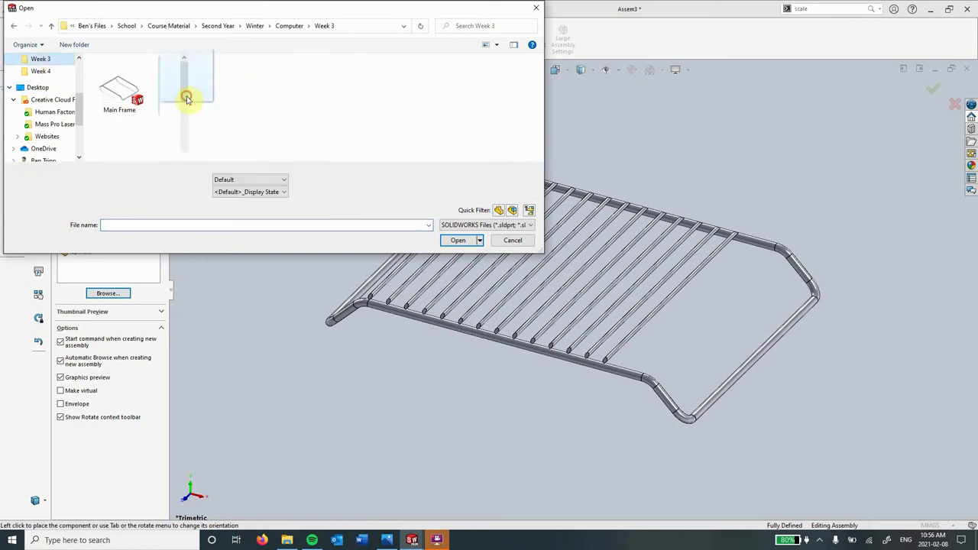
left_click(461, 241)
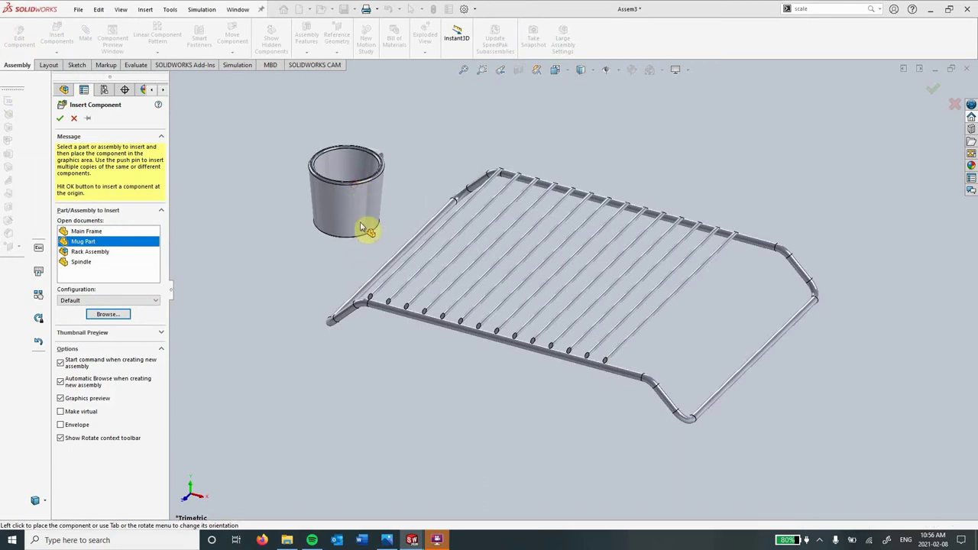
left_click(363, 227)
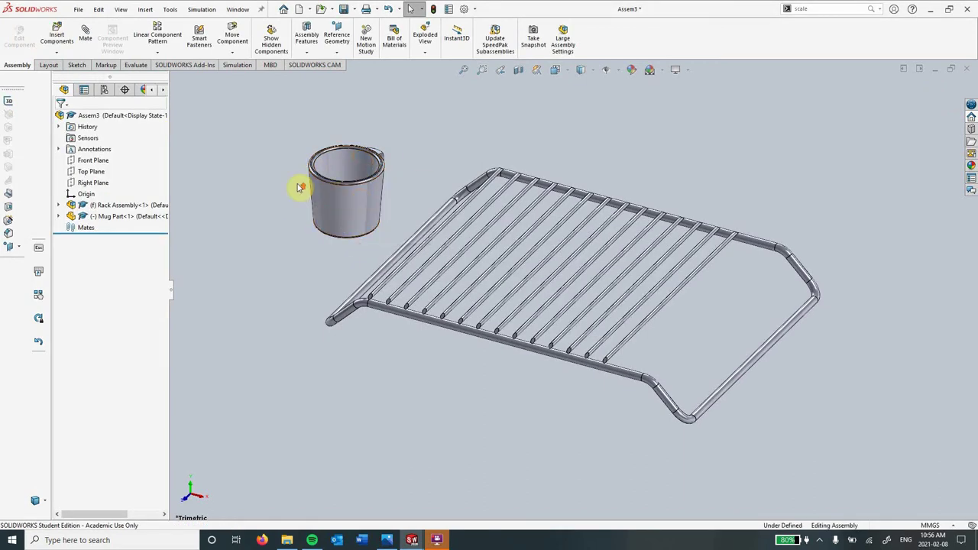
key("f")
scroll(685, 283, "down", 3)
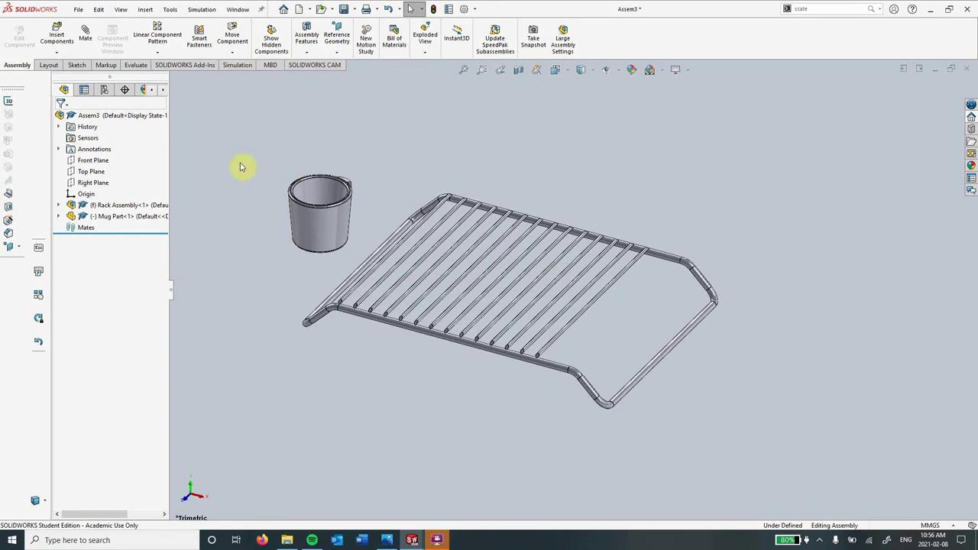
left_click(119, 220)
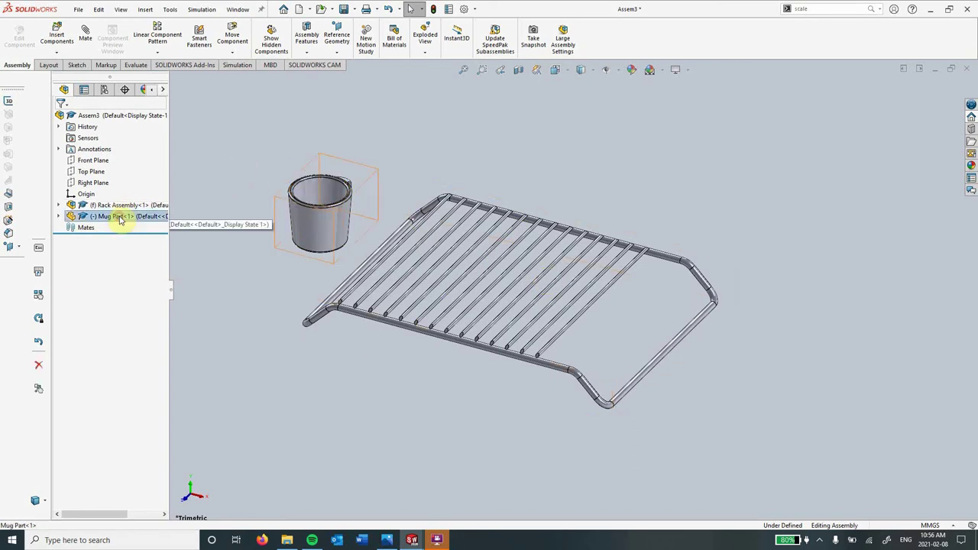
left_click(119, 220)
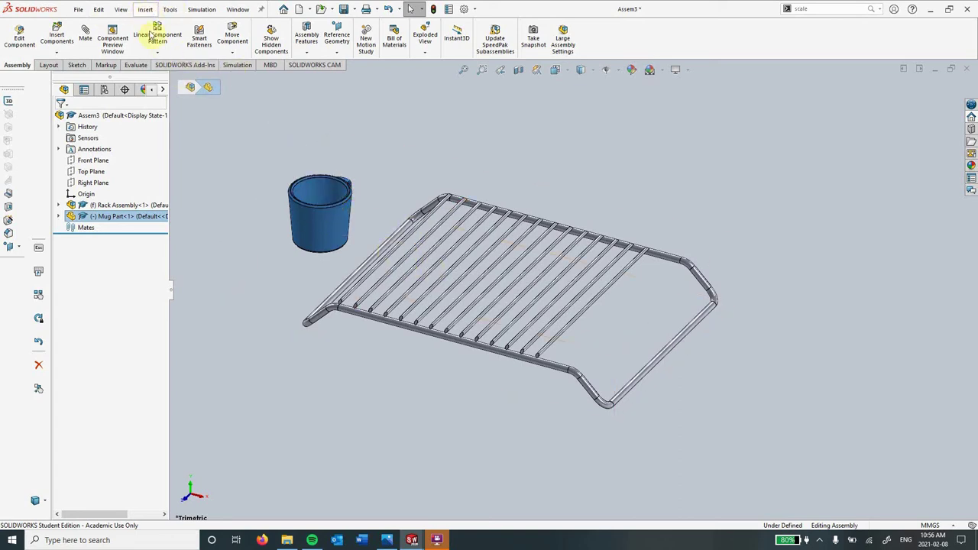
left_click(147, 9)
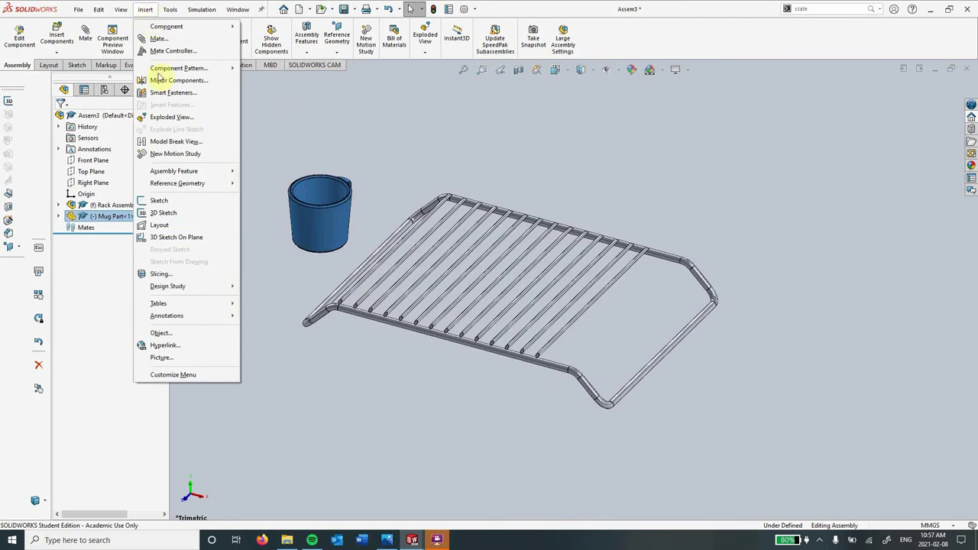
left_click(269, 227)
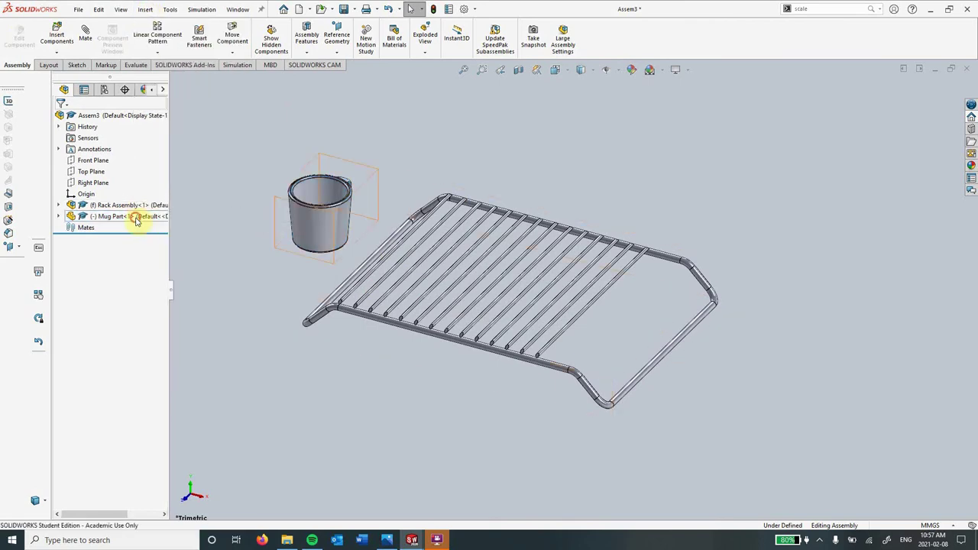
- Start editing the Mug Part in context, saving the assembly as Rack and Cup in the Week 4 folder
left_click(136, 217)
left_click(190, 187)
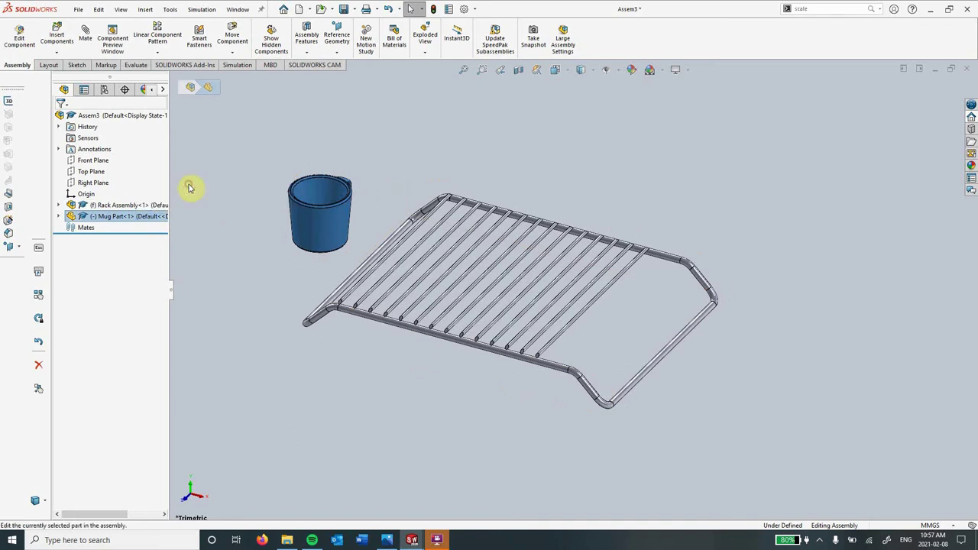
left_click(482, 280)
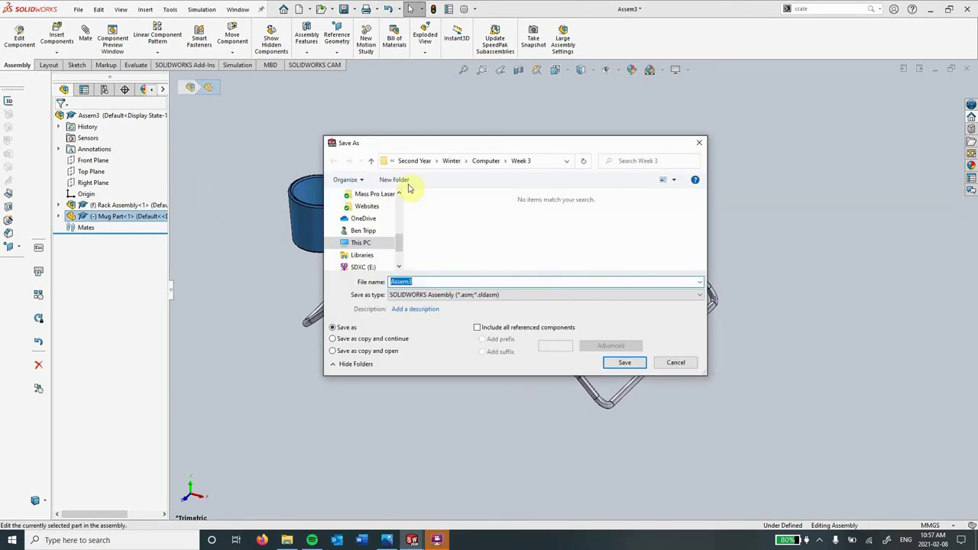
scroll(365, 223, "down", 1)
scroll(374, 218, "up", 2)
scroll(374, 217, "up", 1)
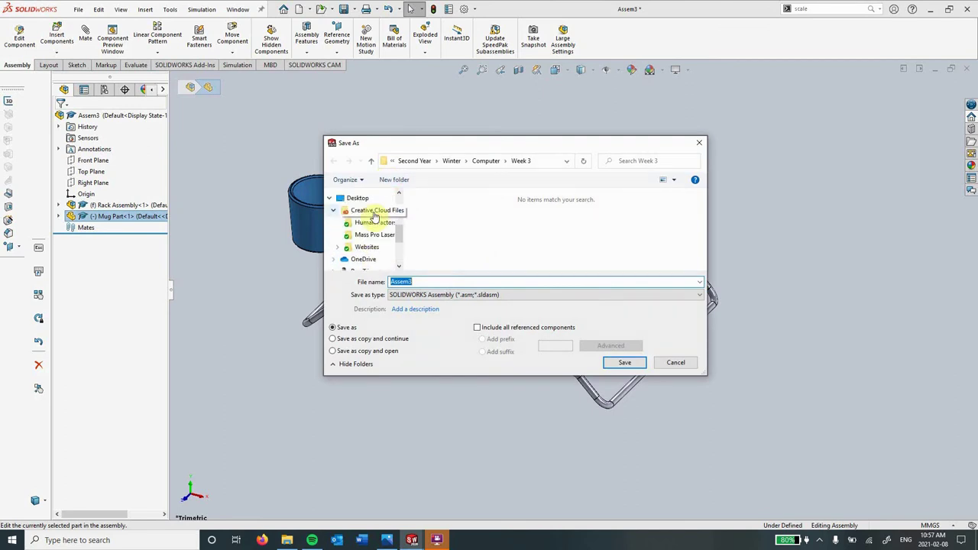
scroll(375, 218, "down", 3)
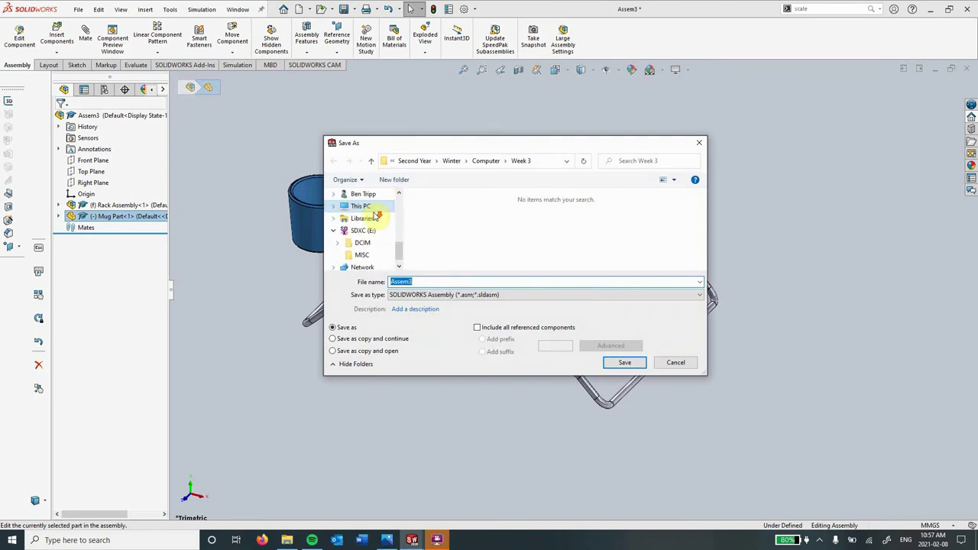
left_click(481, 163)
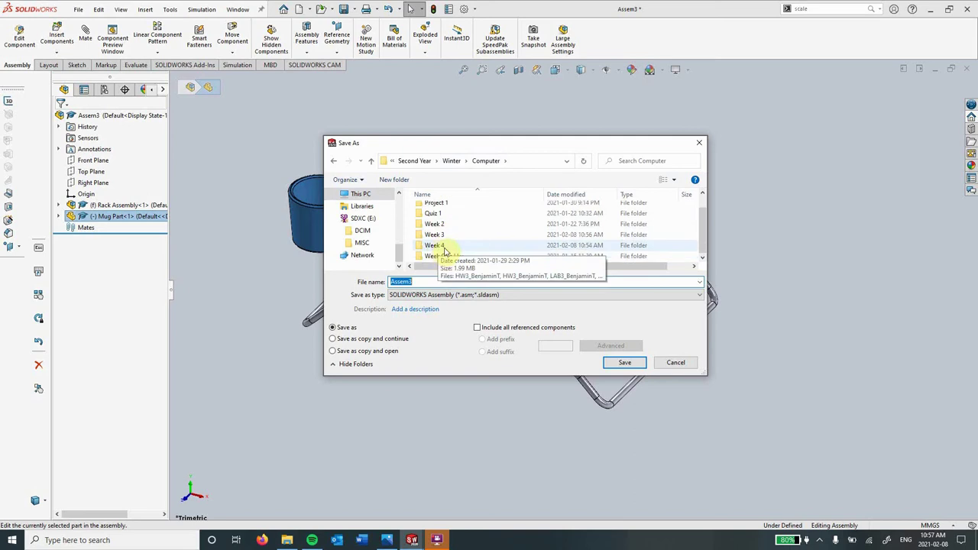
double_click(445, 248)
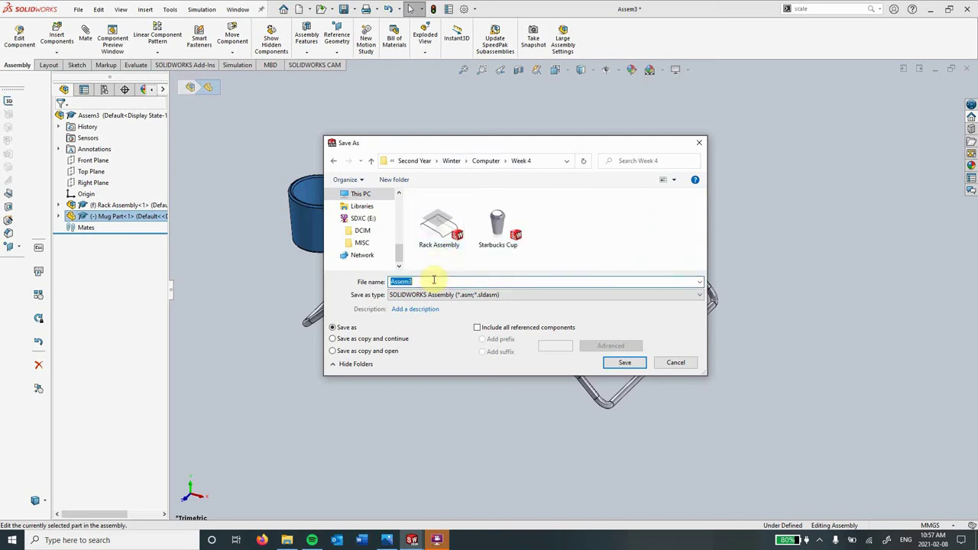
type("Rack")
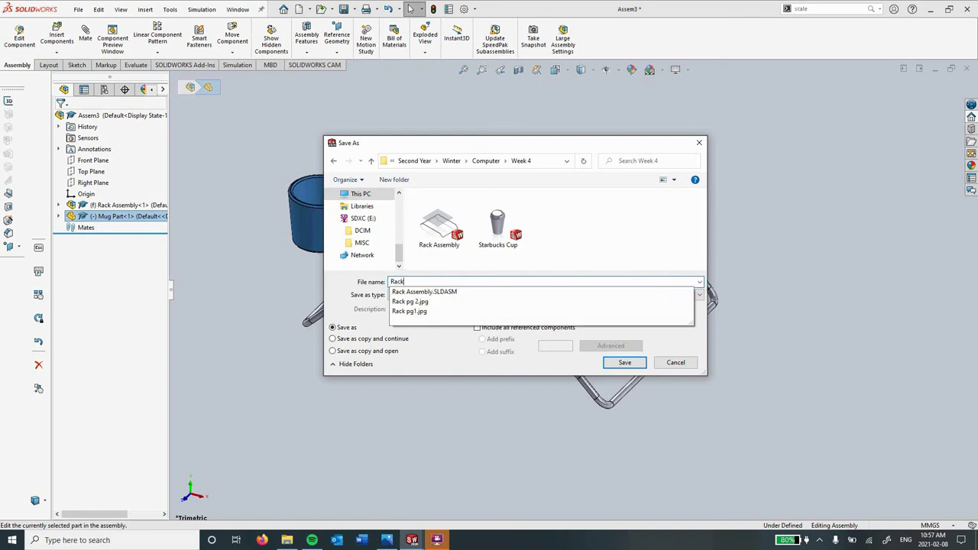
type(" and Cup")
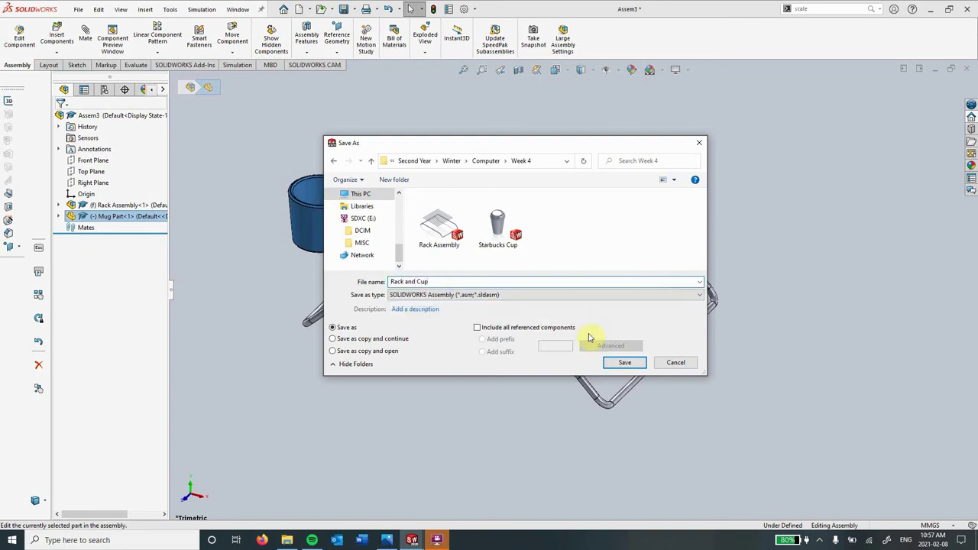
left_click(623, 363)
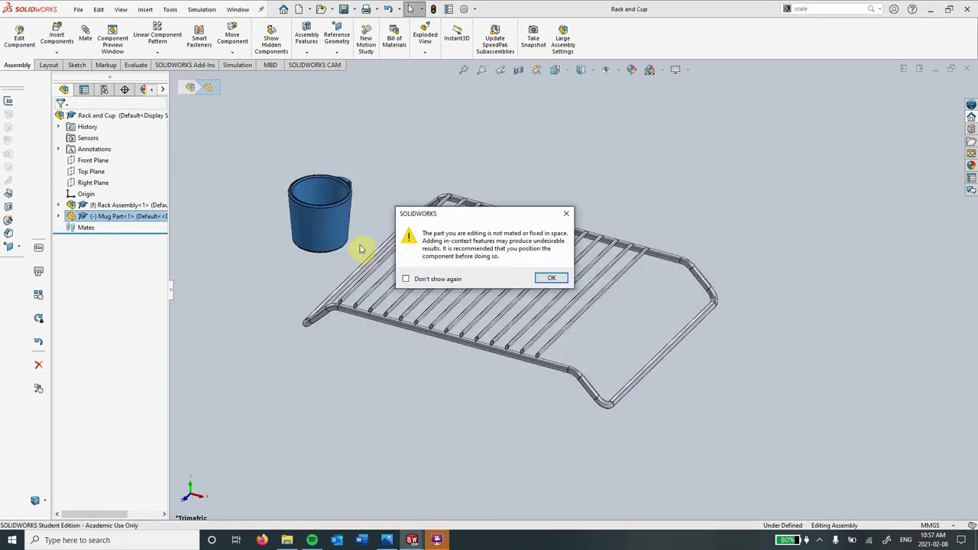
left_click(549, 279)
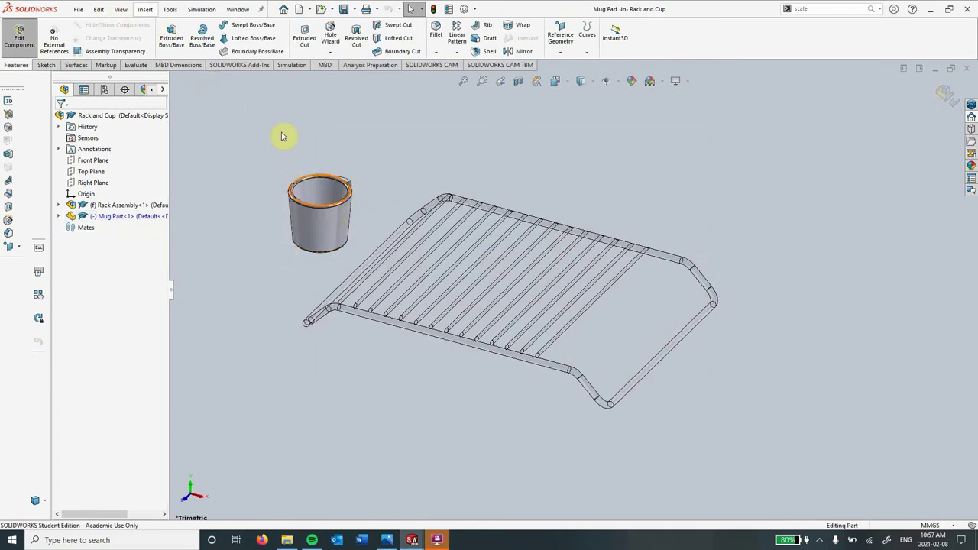
- Apply a Scale feature to the mug about its centroid with uniform scaling and a factor of 1
left_click(144, 10)
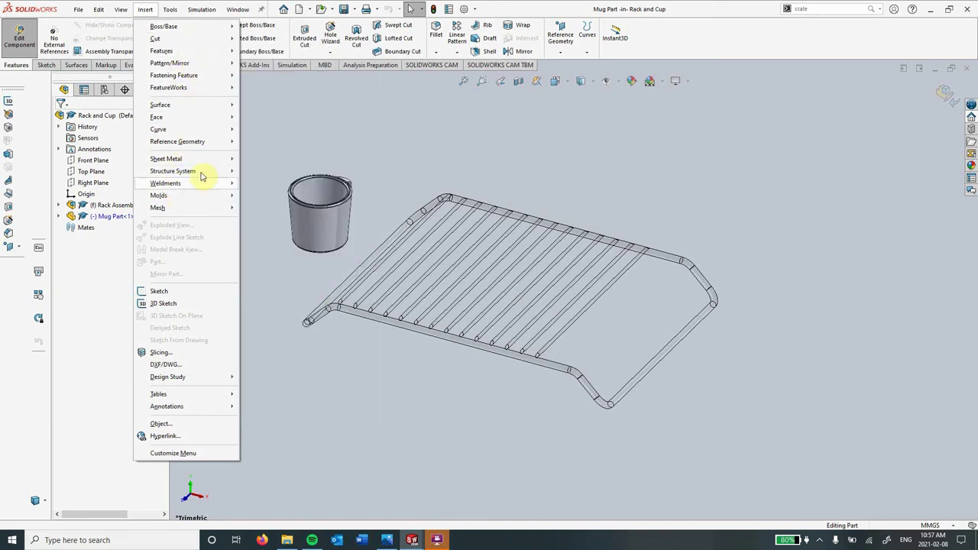
mouse_move(189, 198)
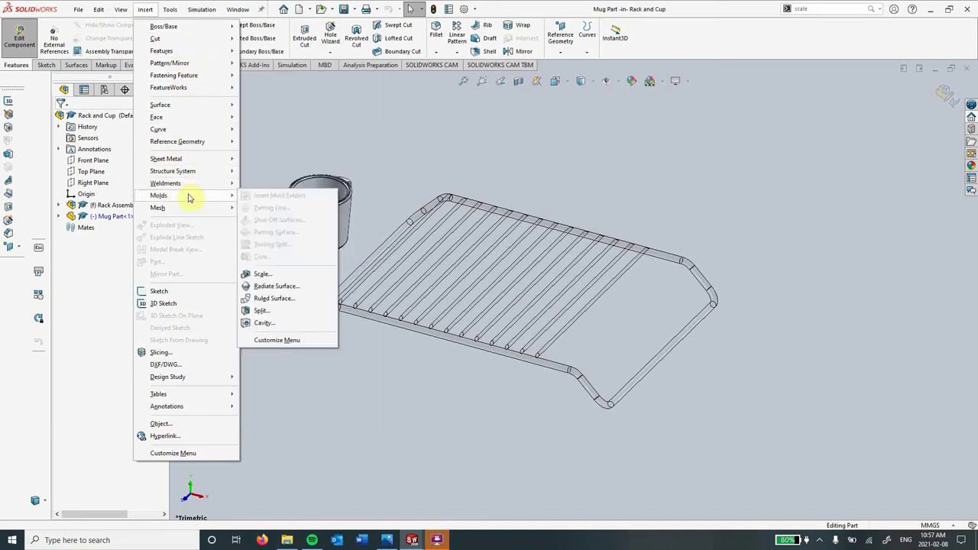
left_click(265, 275)
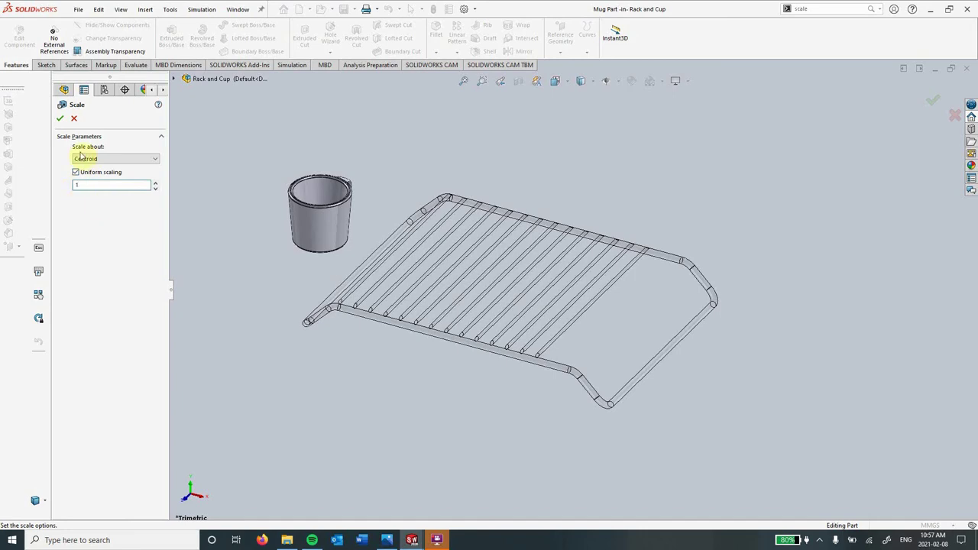
left_click(59, 120)
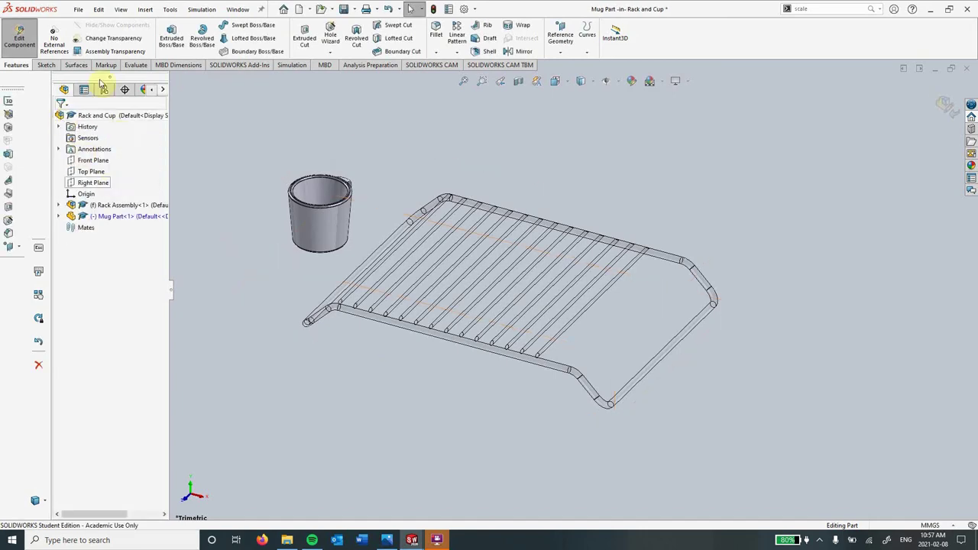
- Enlarge the mug with another uniform Scale feature about its centroid, and inspect the scaled mug and its outer face
left_click(145, 9)
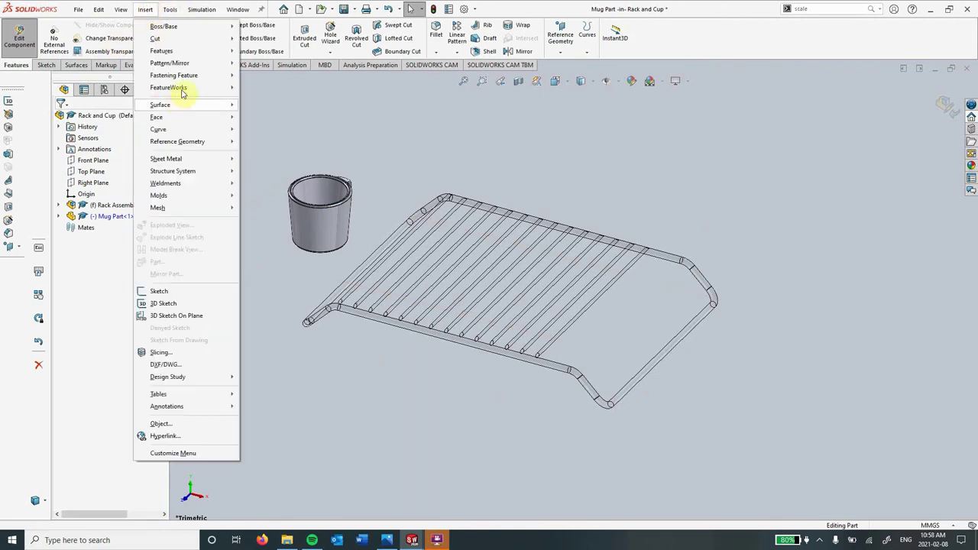
mouse_move(204, 58)
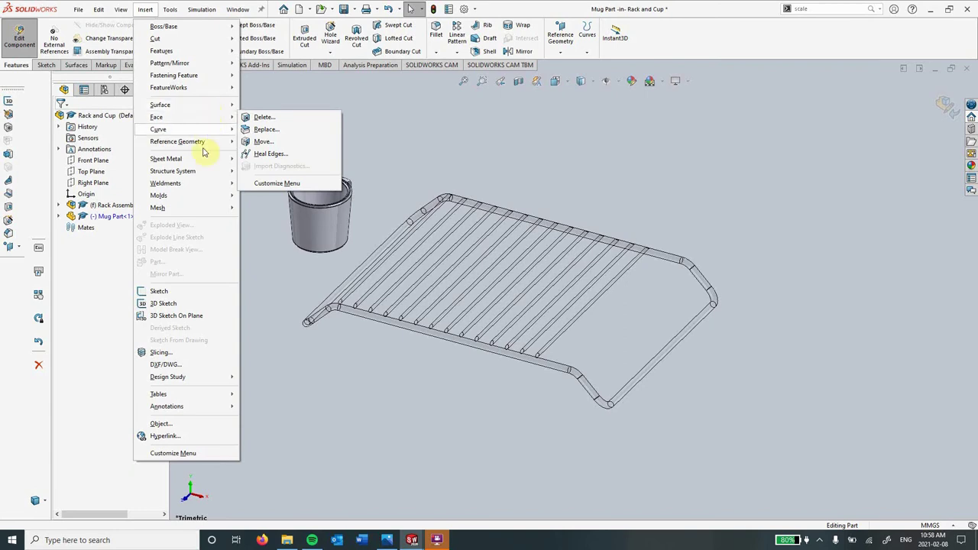
mouse_move(217, 196)
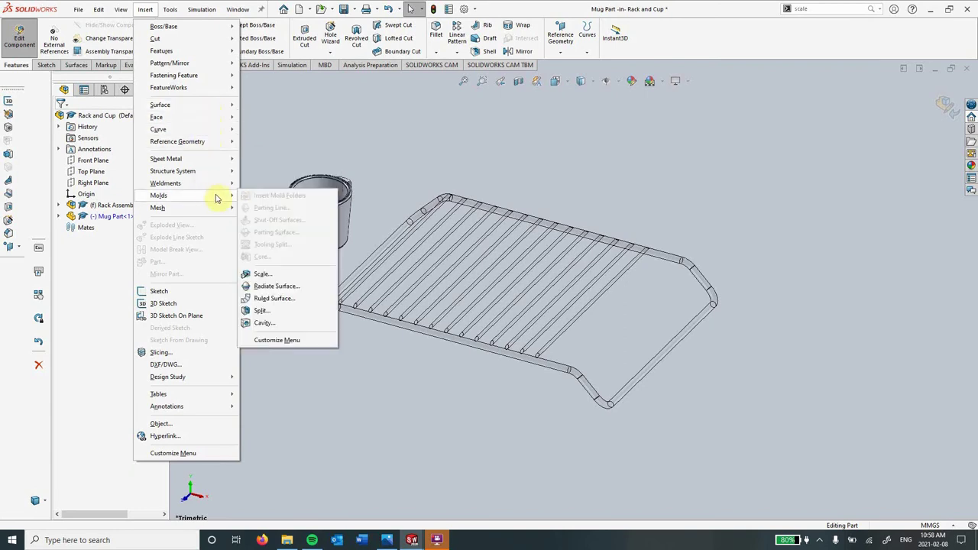
left_click(263, 274)
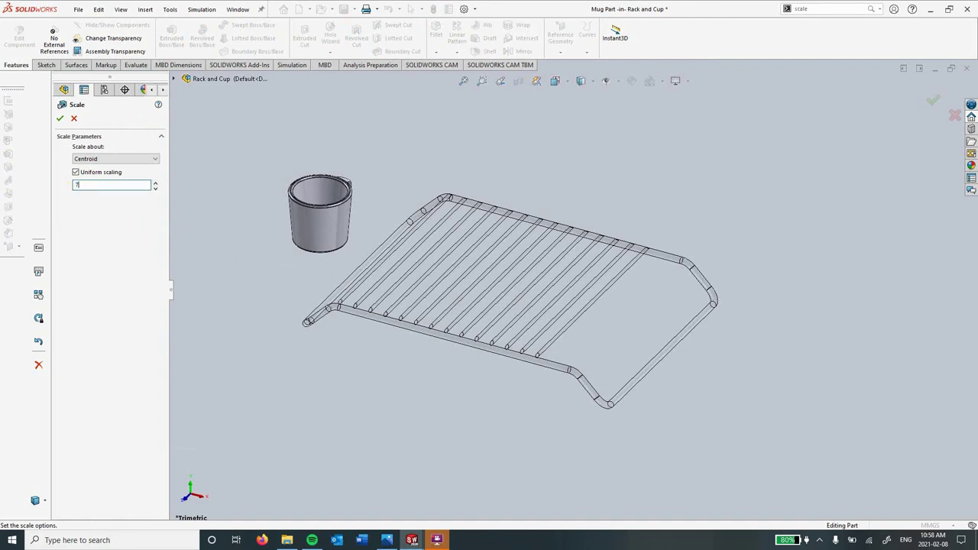
left_click(59, 124)
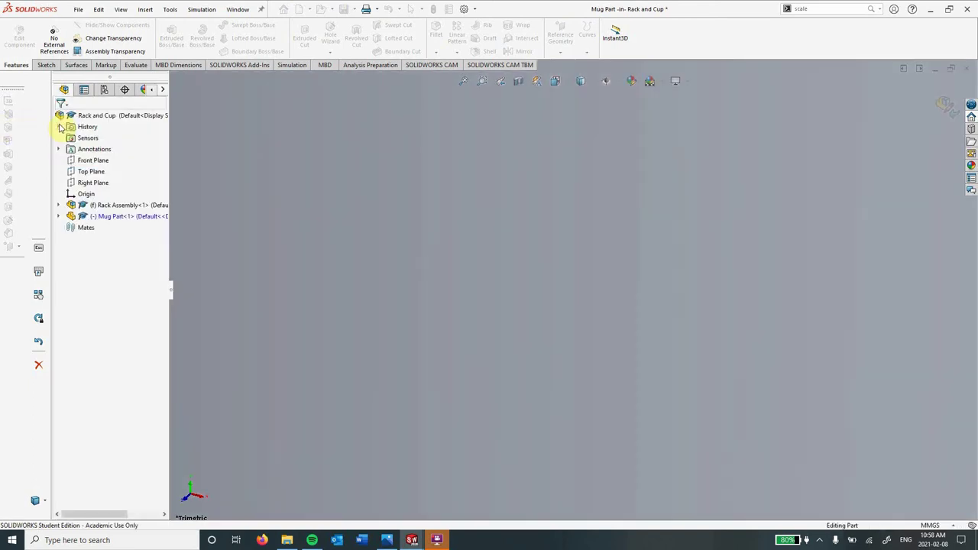
key("f")
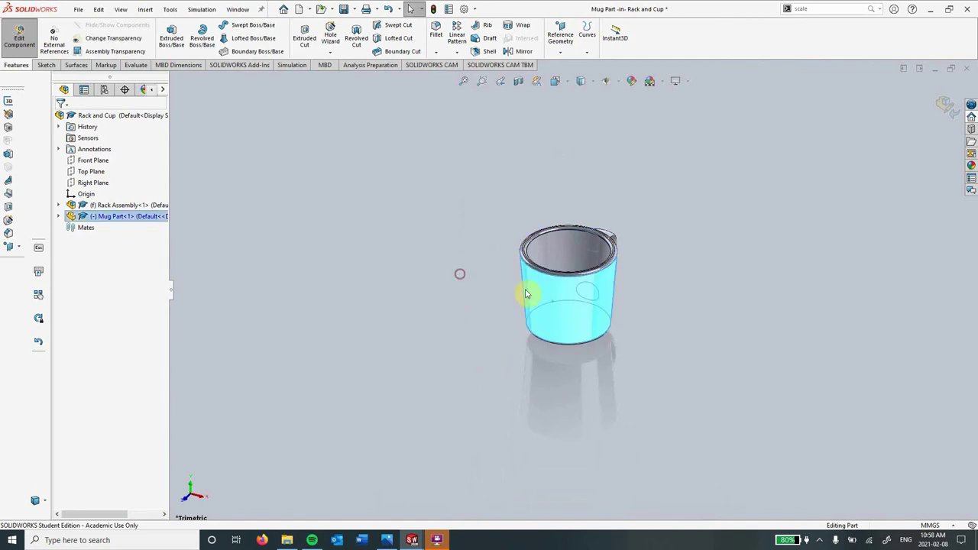
scroll(441, 268, "down", 5)
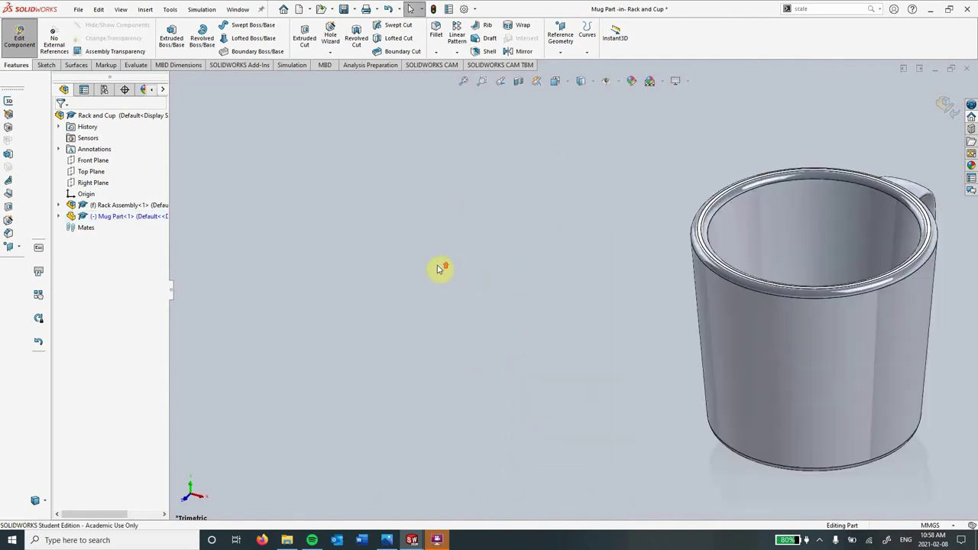
scroll(438, 268, "up", 10)
scroll(708, 319, "down", 4)
scroll(434, 273, "down", 2)
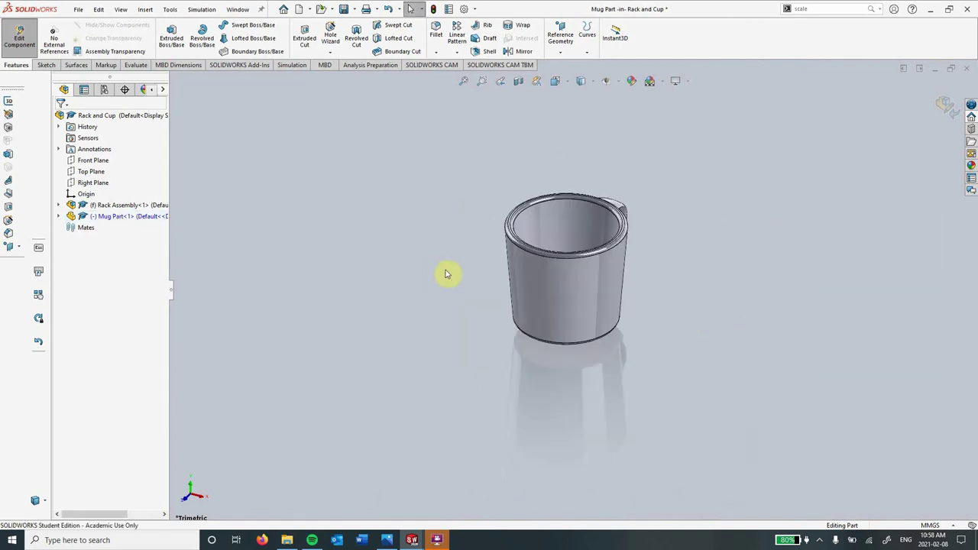
left_click(521, 292)
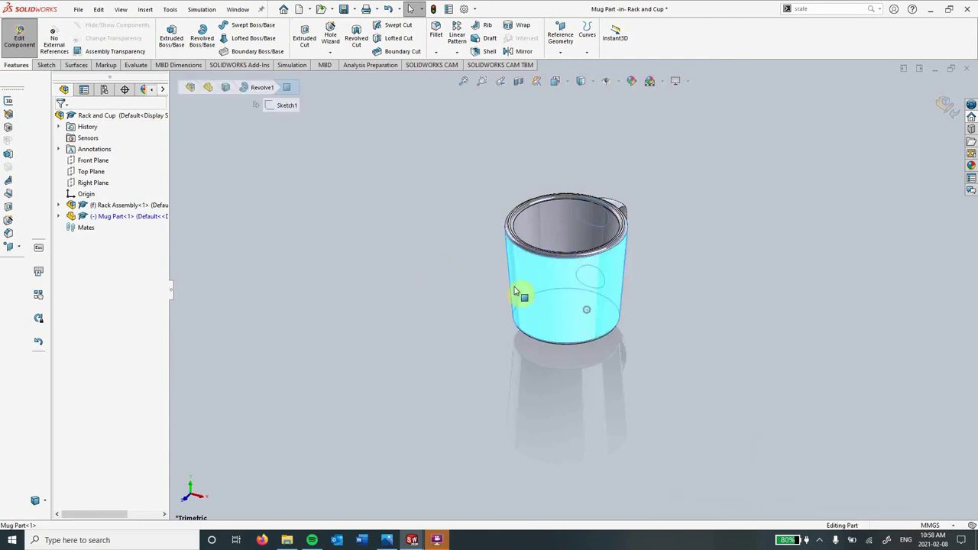
scroll(601, 283, "down", 2)
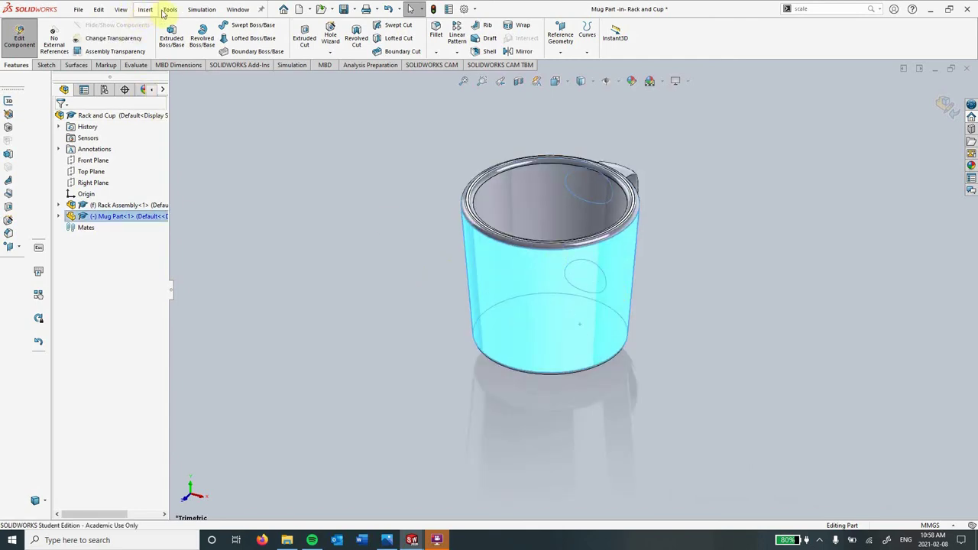
- Shrink the mug with another uniform Scale feature about its centroid, and check its size against the rack
left_click(152, 10)
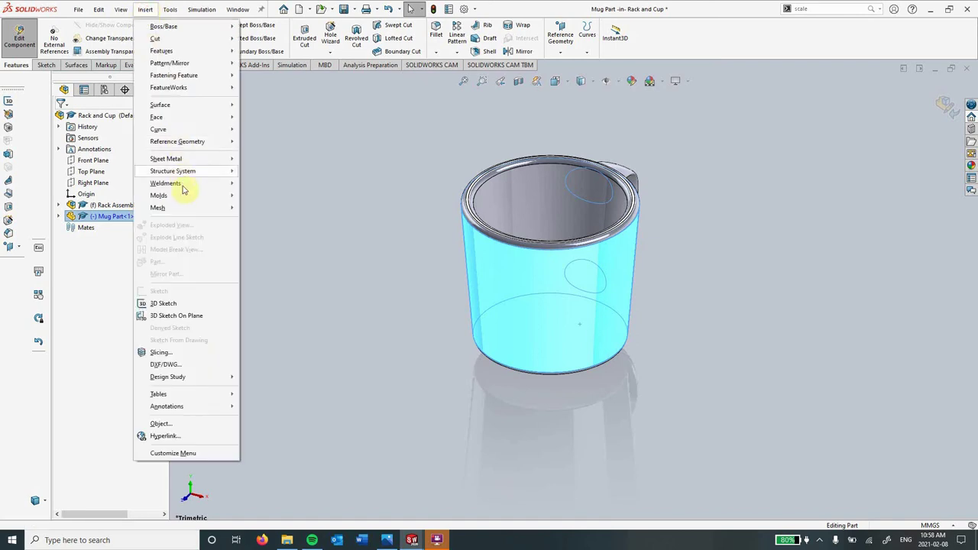
mouse_move(184, 200)
left_click(246, 274)
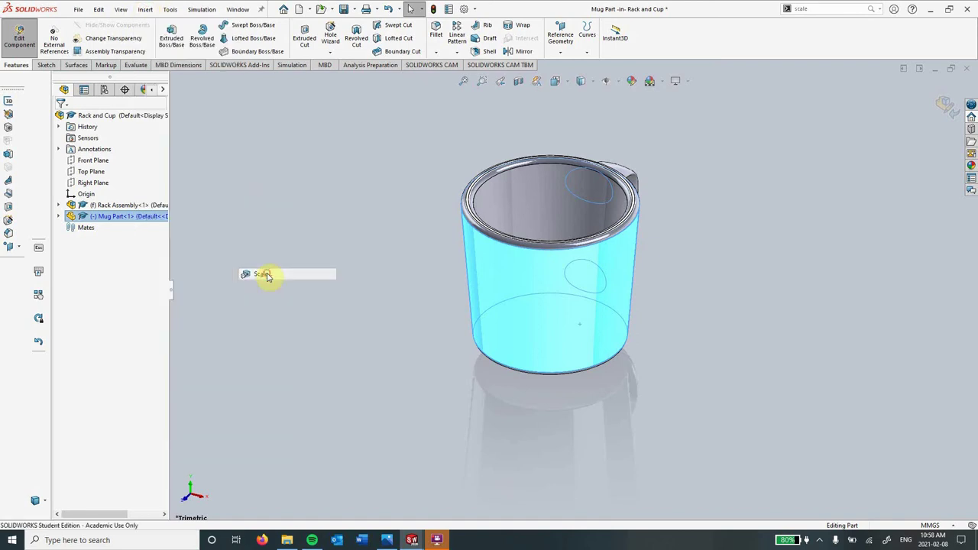
left_click_drag(94, 184, 45, 183)
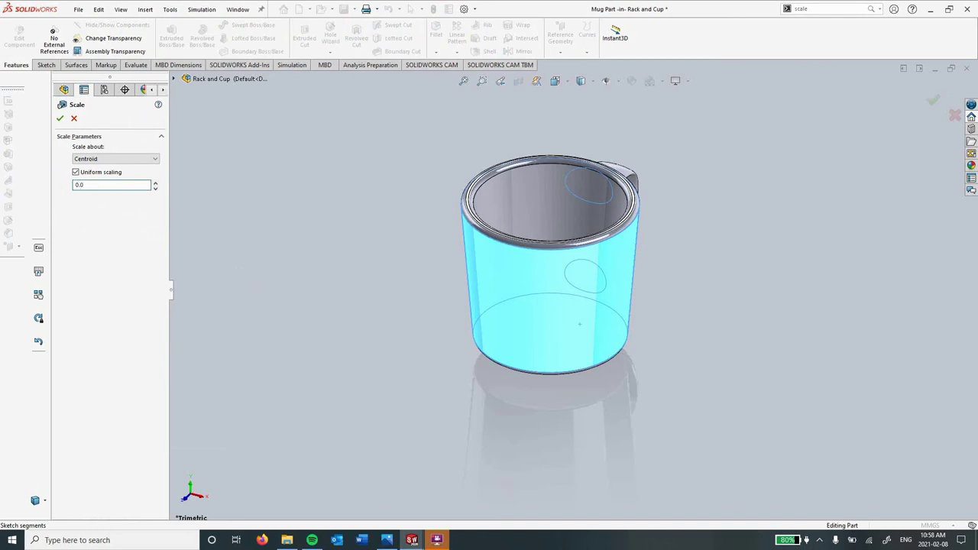
left_click(60, 121)
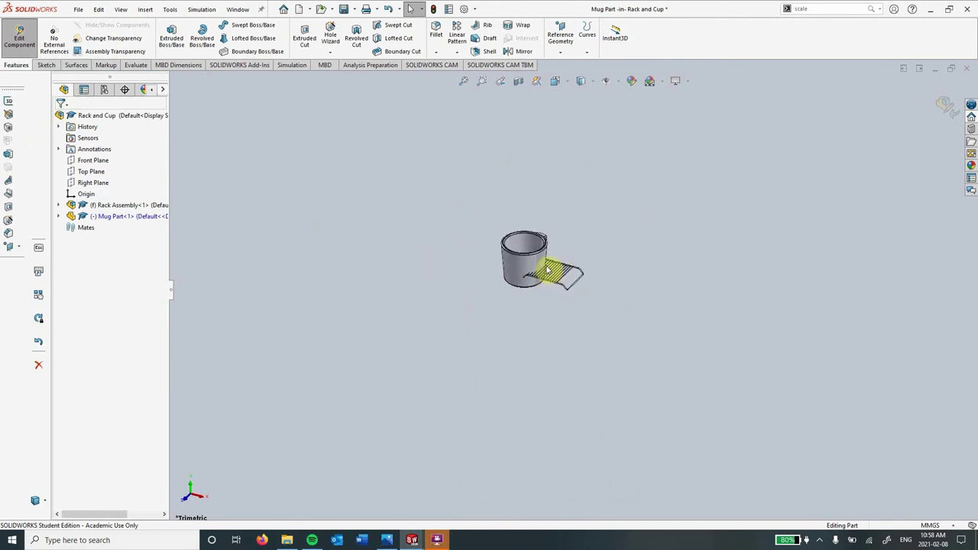
scroll(547, 269, "down", 5)
left_click(426, 272)
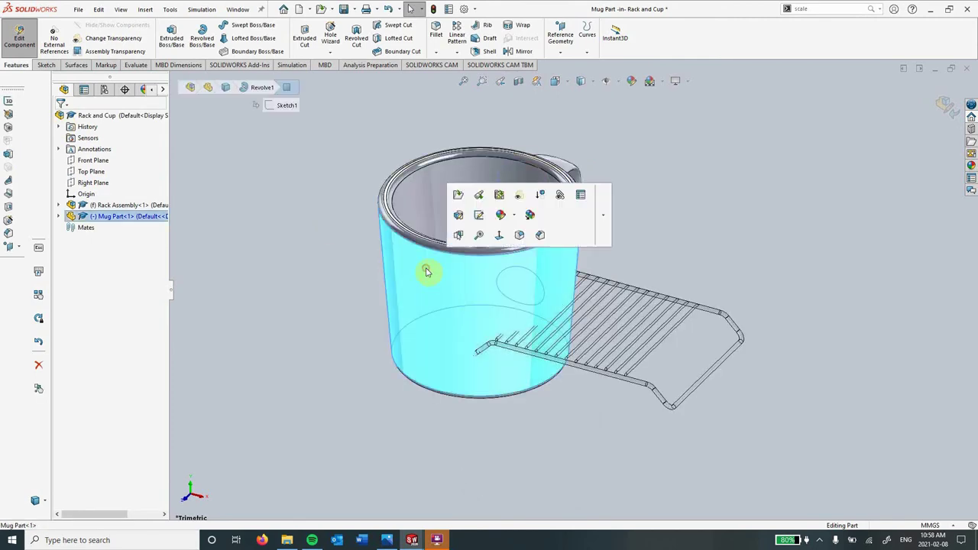
left_click(292, 214)
- Apply a further uniform Scale feature to the mug about its centroid with a factor of 0.25
left_click(145, 10)
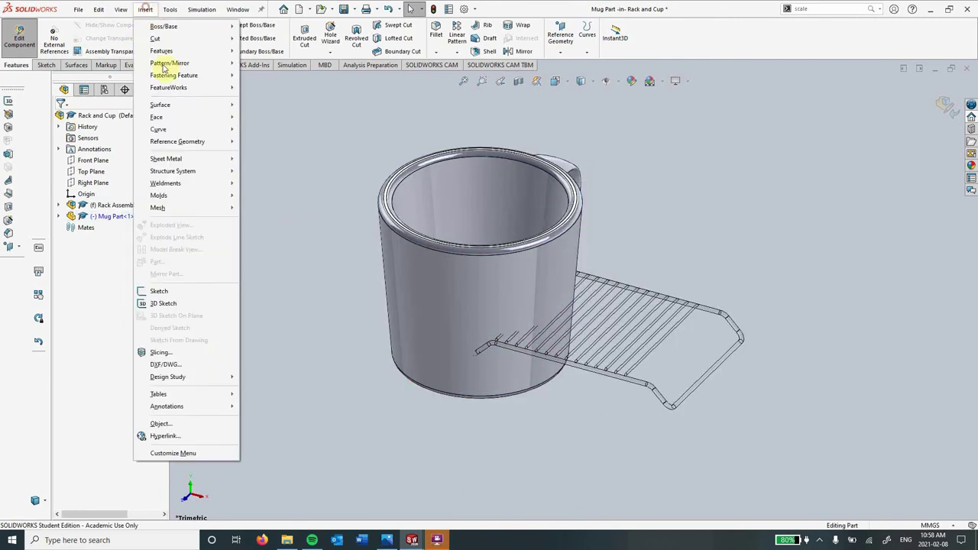
mouse_move(209, 197)
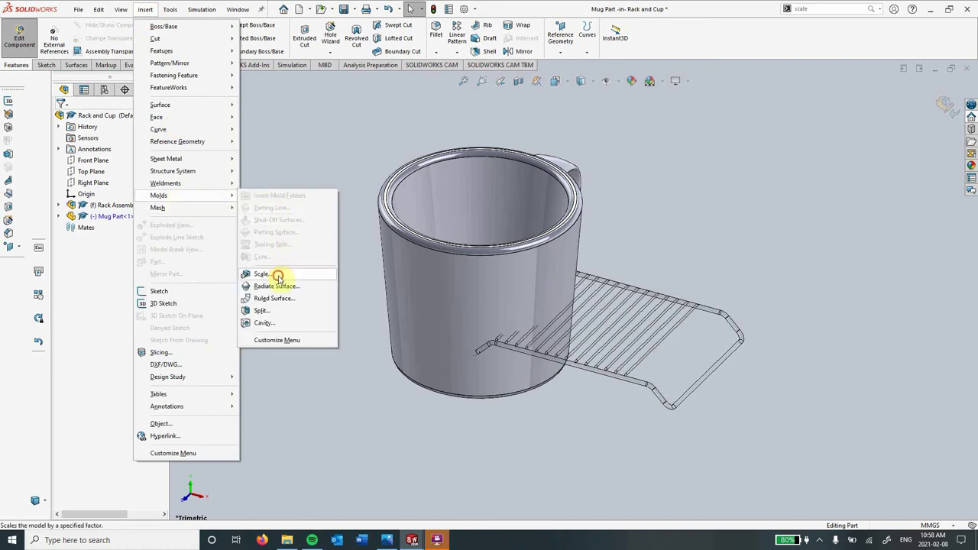
left_click(263, 274)
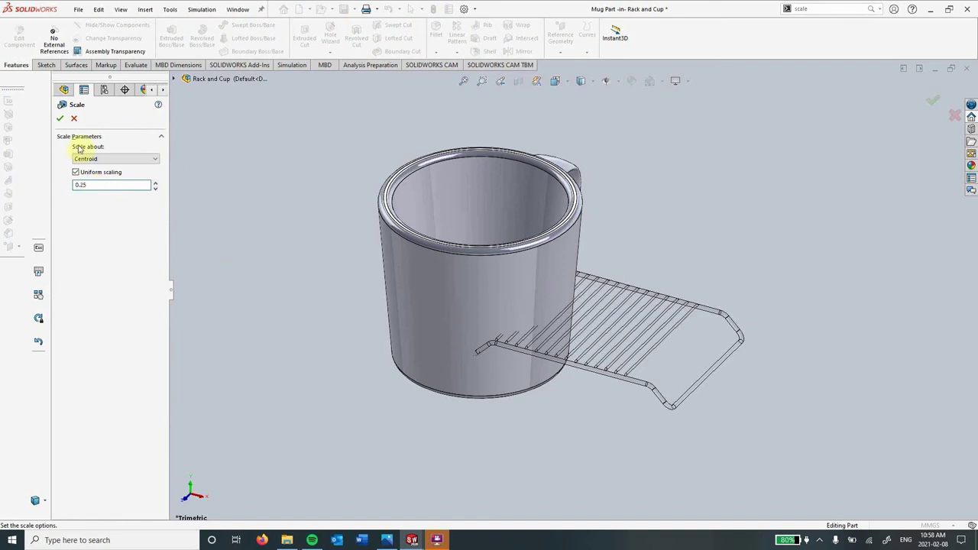
left_click(60, 122)
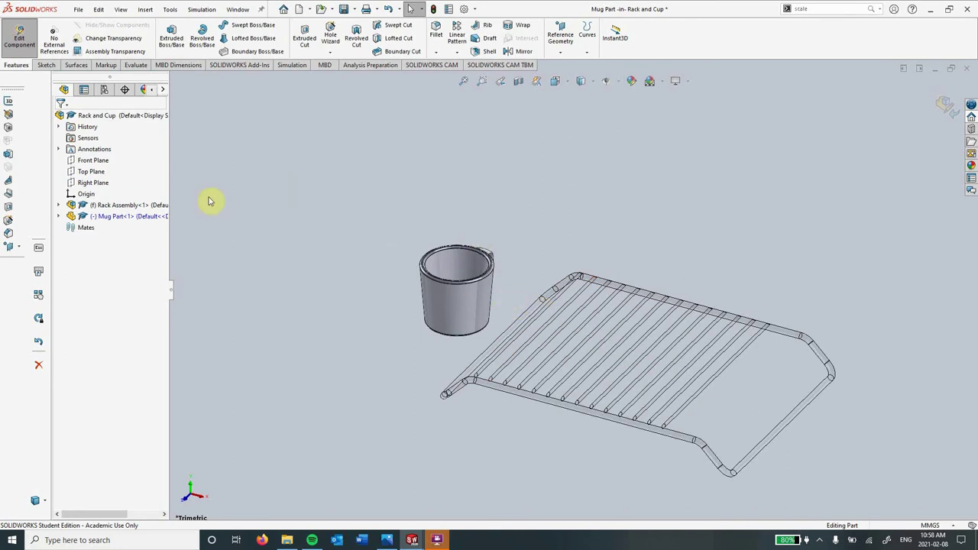
- Return from editing the Mug Part to the Rack and Cup assembly and move the mug close to the rack's corner
left_click(22, 37)
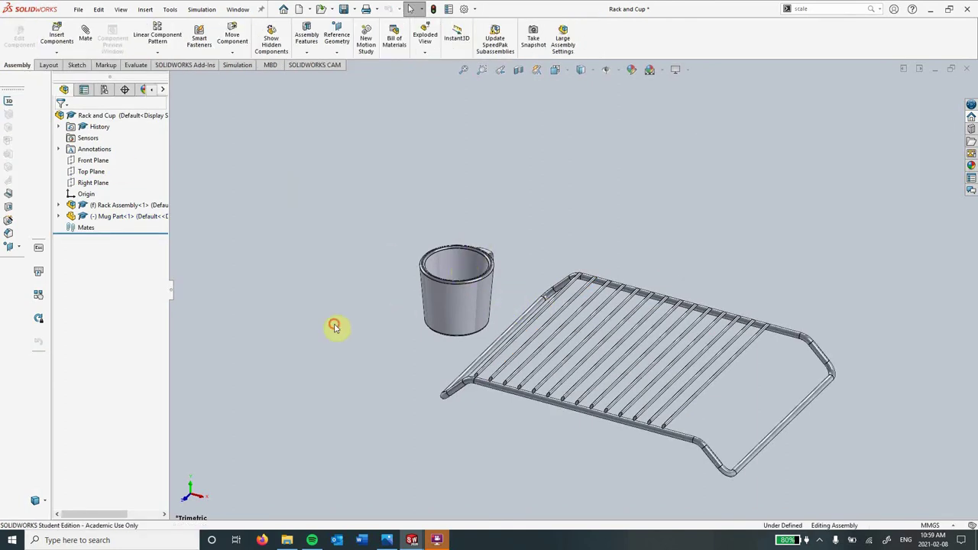
left_click_drag(478, 316, 516, 281)
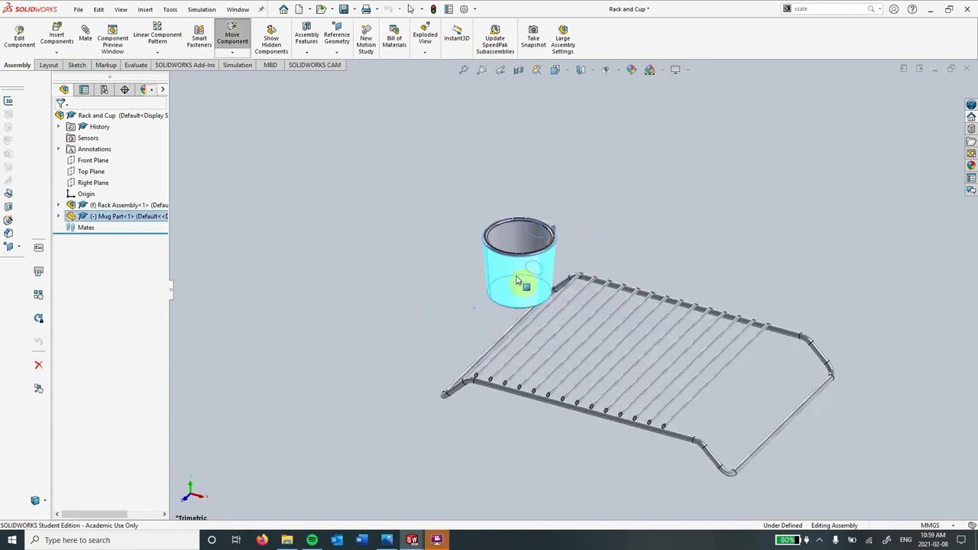
left_click(432, 329)
middle_click_drag(436, 343, 461, 248)
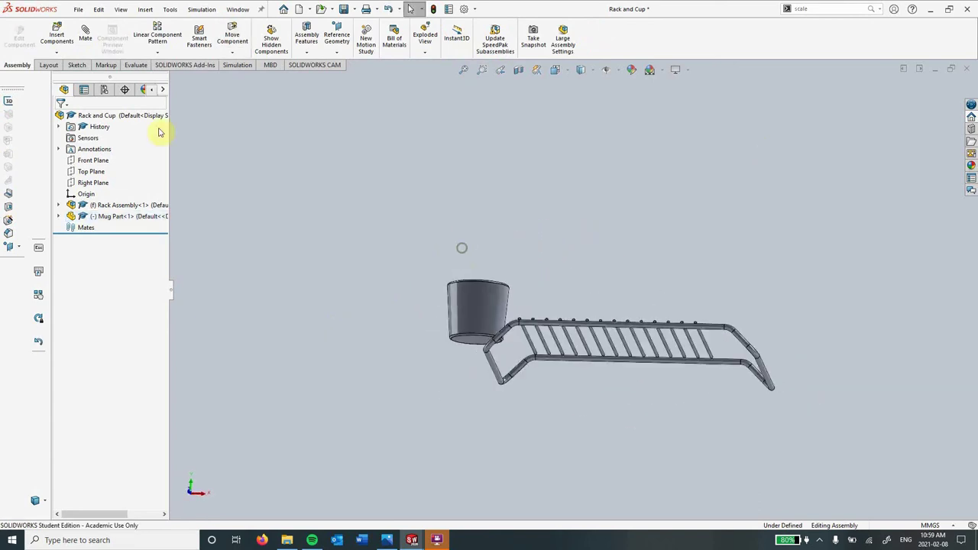
- Add a tangent mate between the mug's bottom face and the rack's second spindle
left_click(83, 30)
left_click(474, 344)
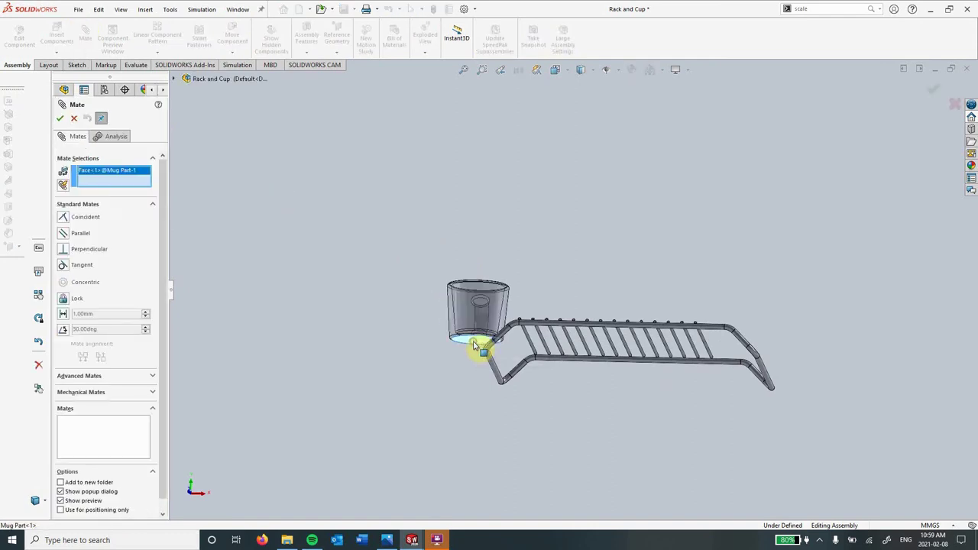
middle_click_drag(473, 344, 527, 278)
scroll(611, 258, "down", 3)
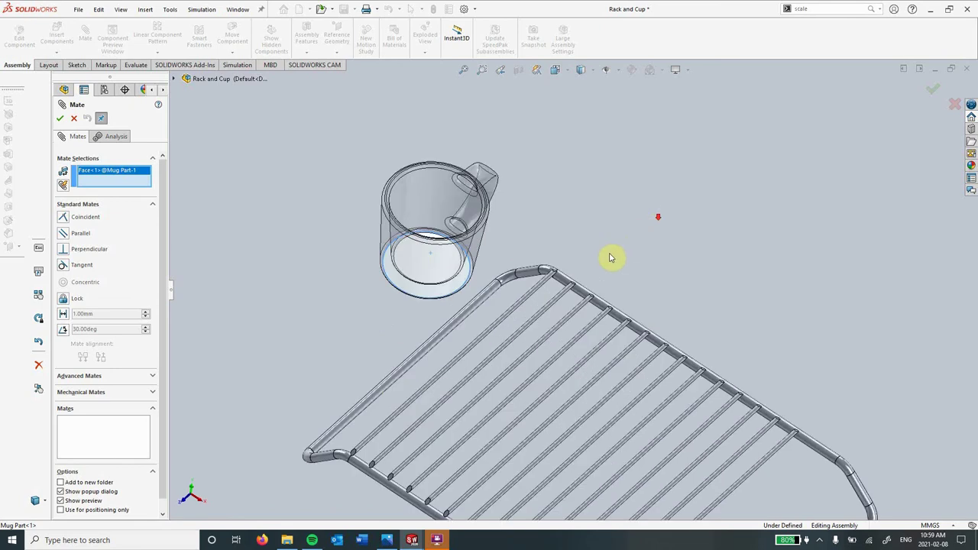
left_click(541, 315)
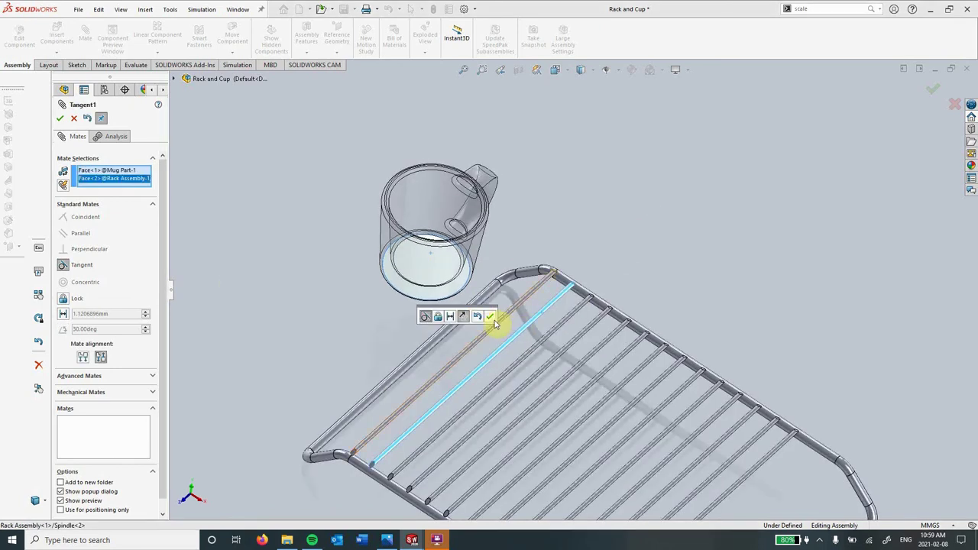
left_click(492, 317)
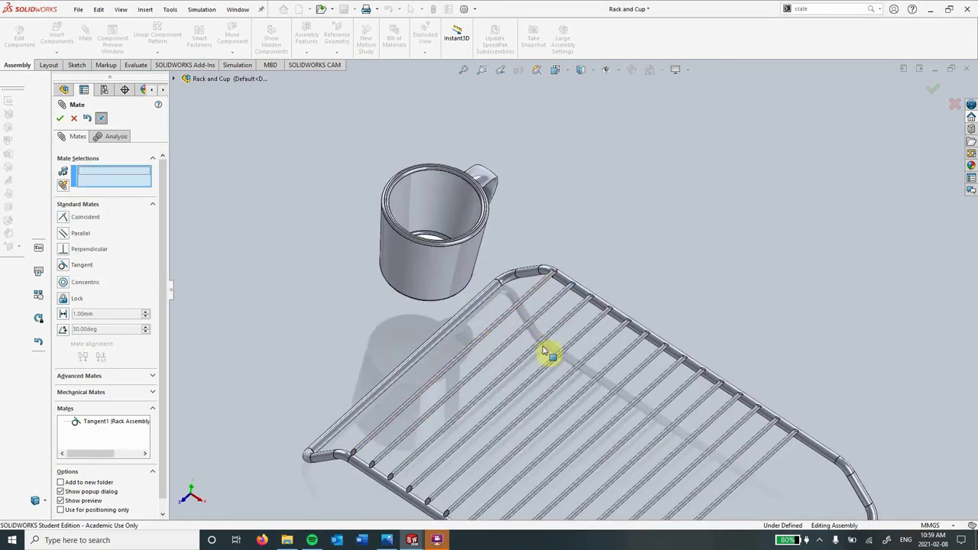
- Add a second tangent mate between the rack's fifth spindle and the mug's bottom face, and finish mating
left_click(579, 371)
middle_click_drag(306, 328, 359, 197)
left_click(335, 370)
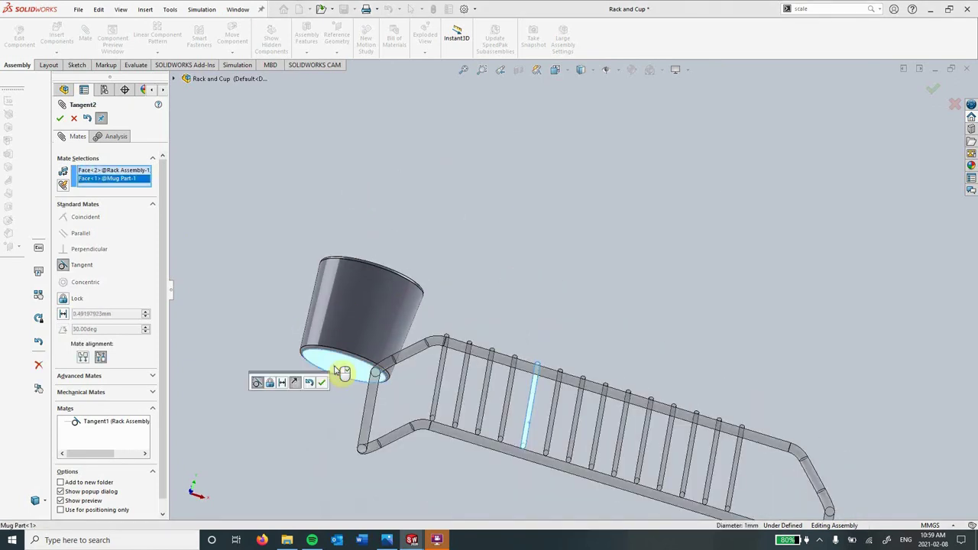
left_click(324, 385)
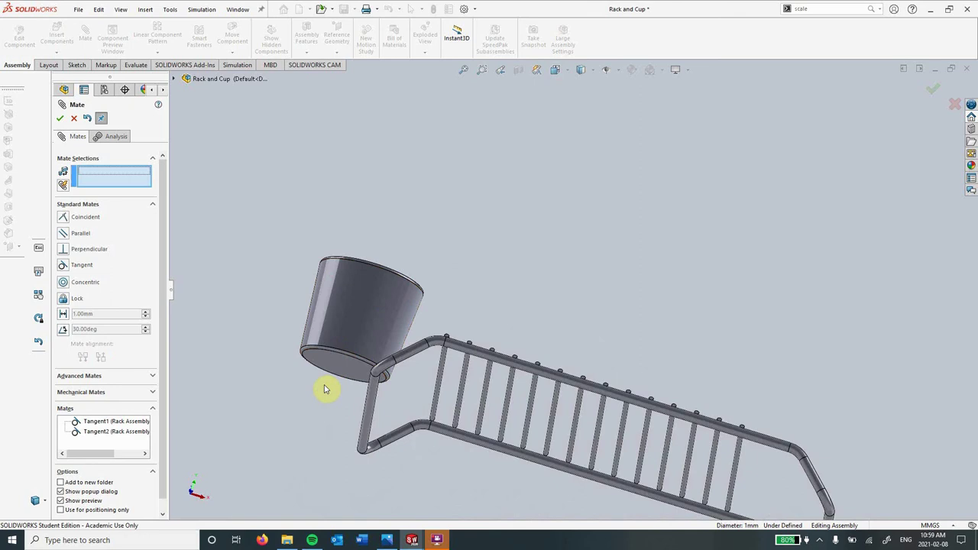
left_click(59, 119)
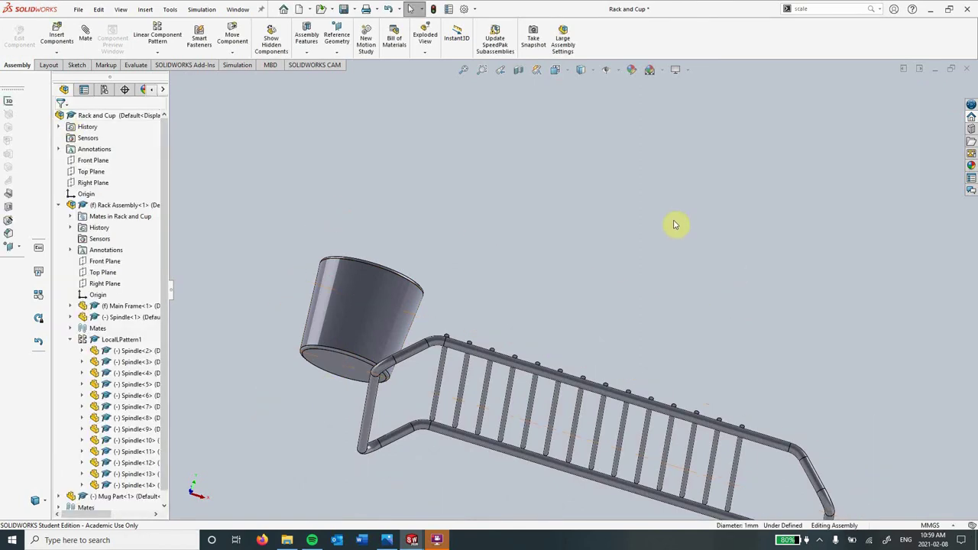
- Slide the mug across onto the rack's spindles and collapse the Rack Assembly in the feature tree
key("space")
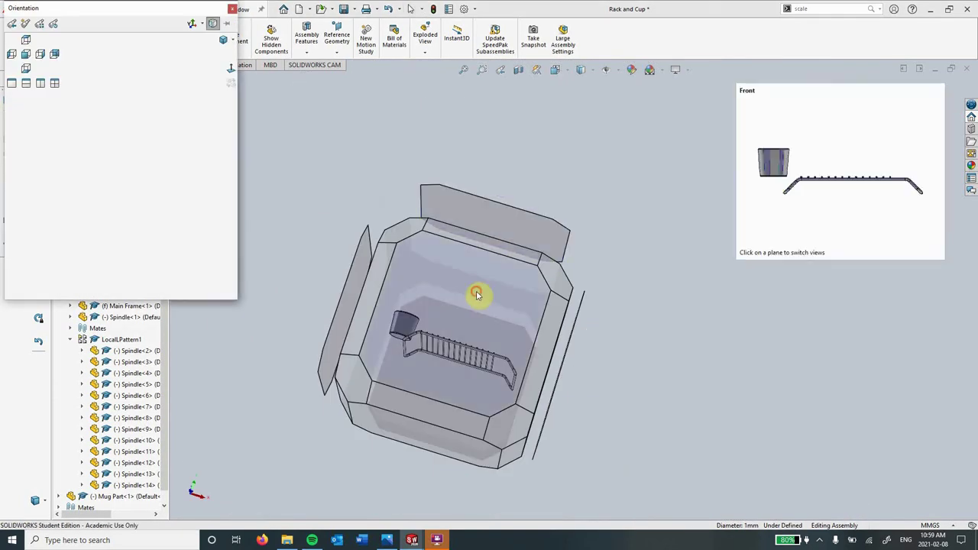
left_click(476, 293)
left_click_drag(365, 273, 421, 258)
key("Escape")
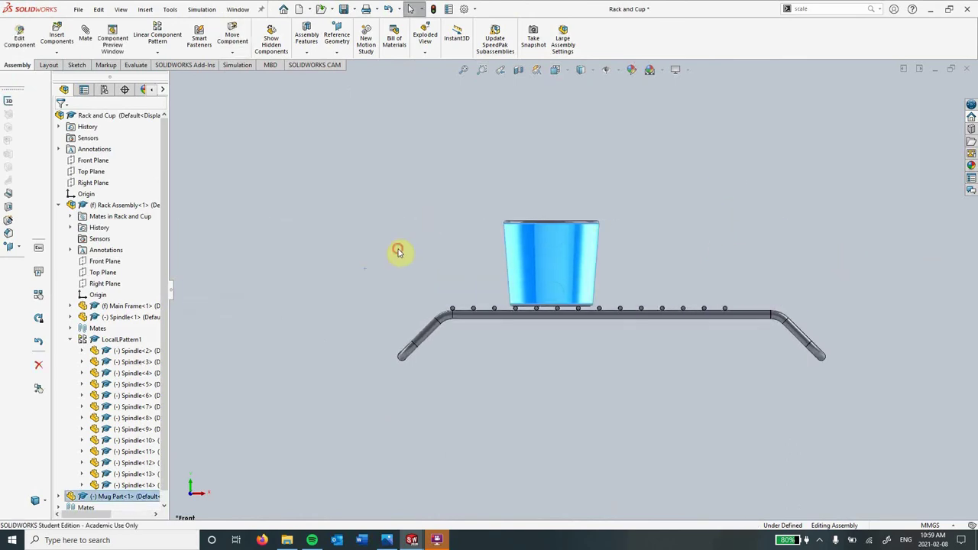
key("Escape")
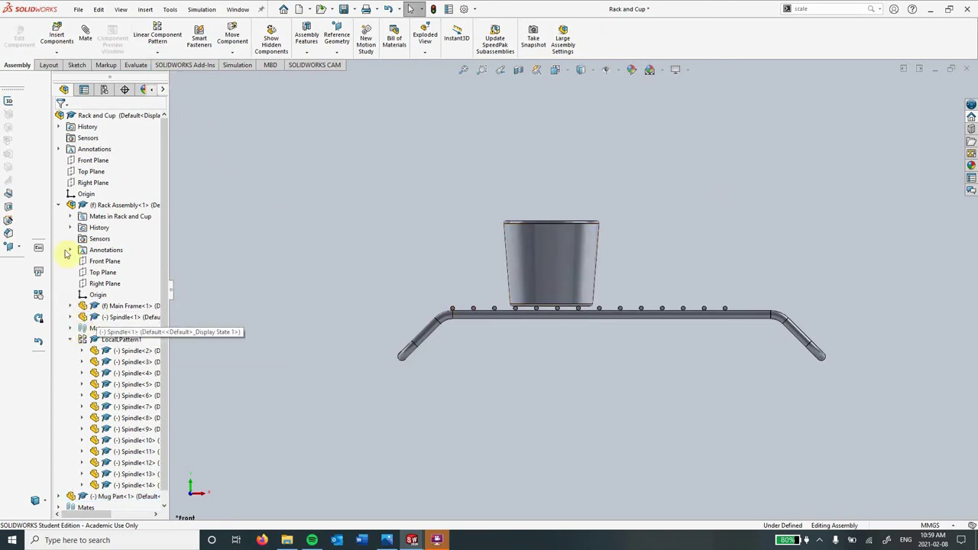
left_click(58, 205)
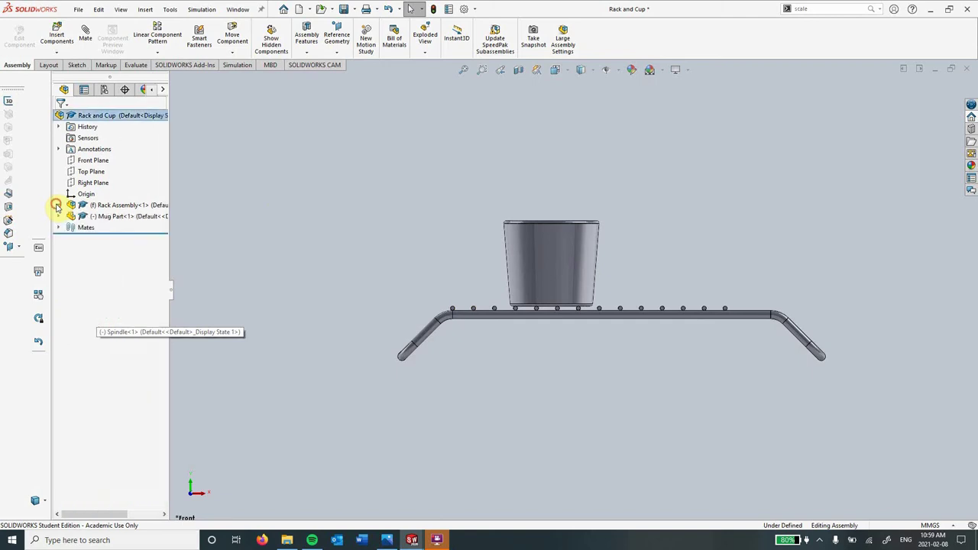
middle_click_drag(430, 239, 395, 268)
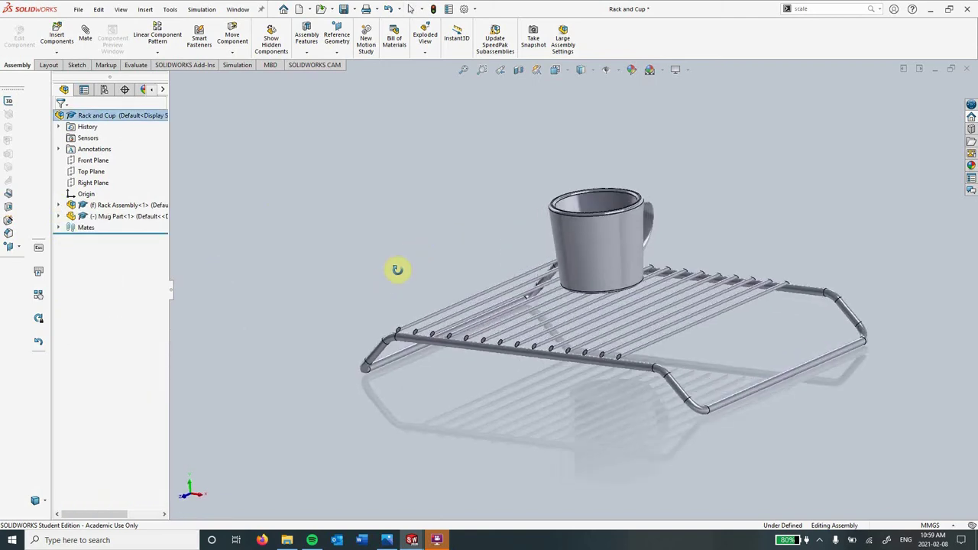
scroll(454, 237, "down", 3)
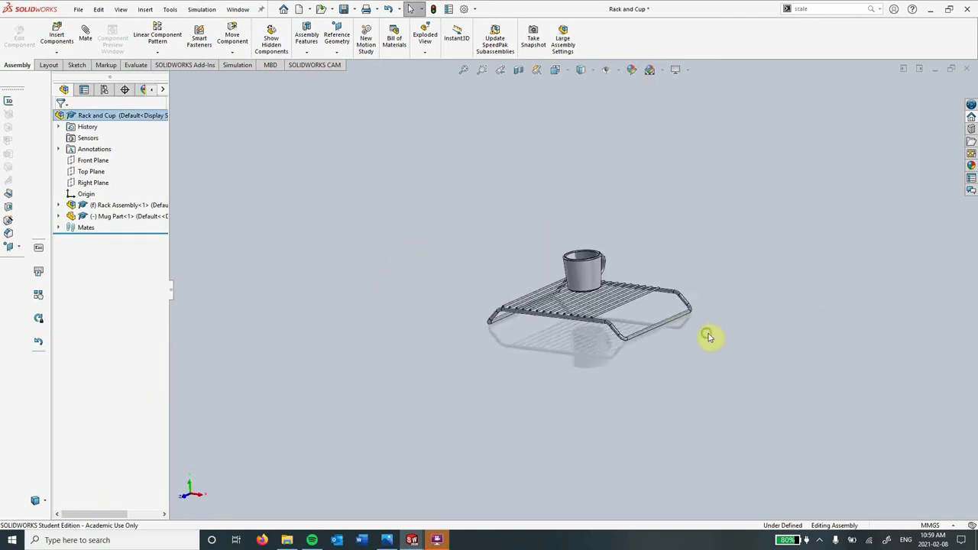
middle_click_drag(708, 337, 705, 351)
scroll(629, 280, "down", 3)
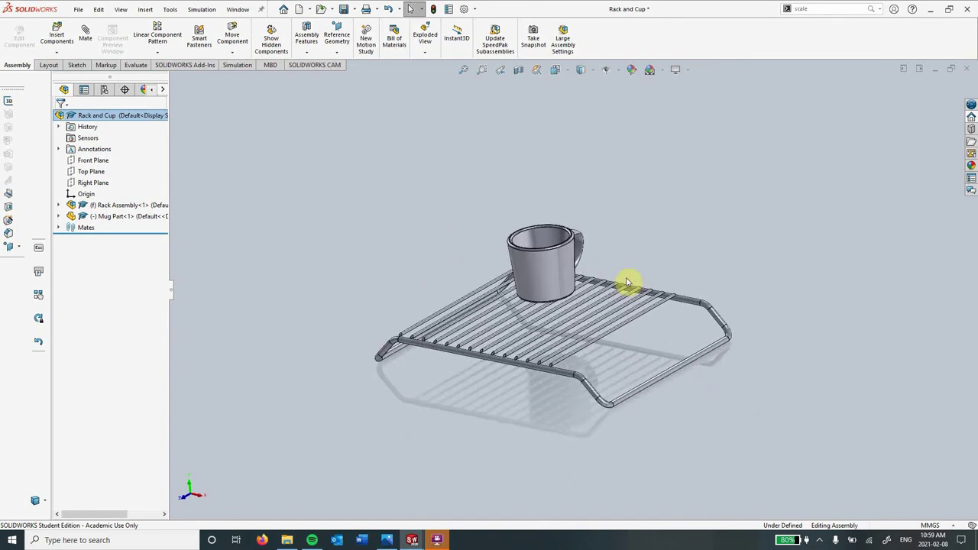
- Make a drawing from the Rack and Cup assembly using SID Drawing Template.slddrt from the Computer folder as the sheet format
left_click(79, 9)
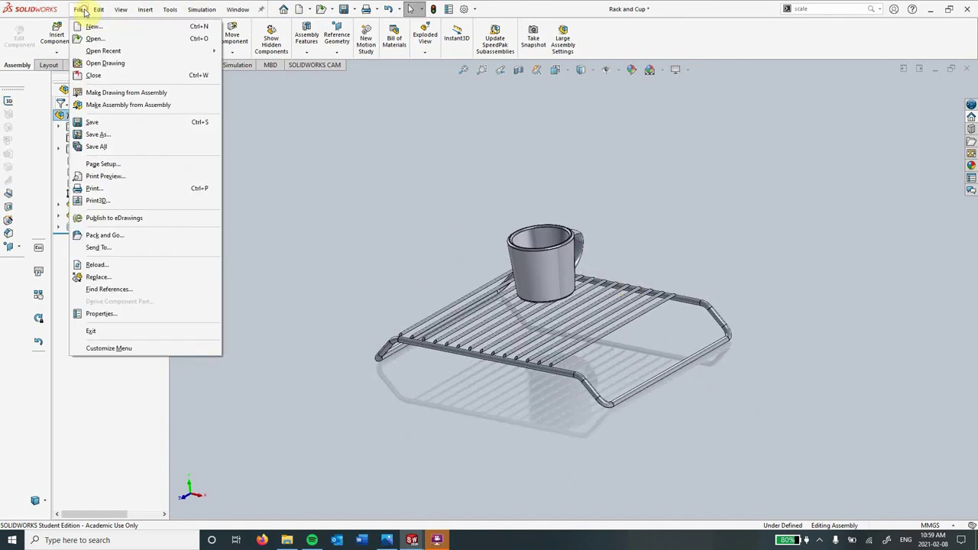
left_click(100, 93)
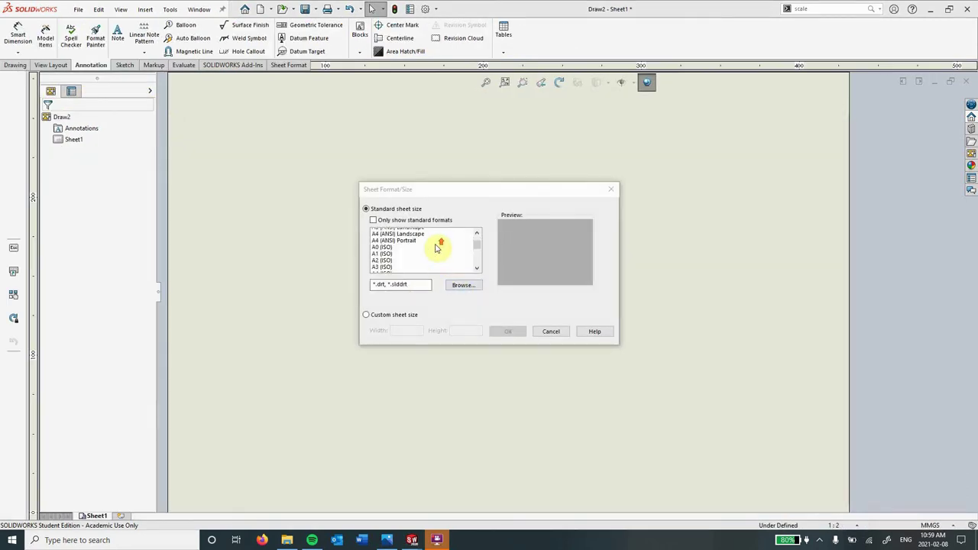
left_click(462, 285)
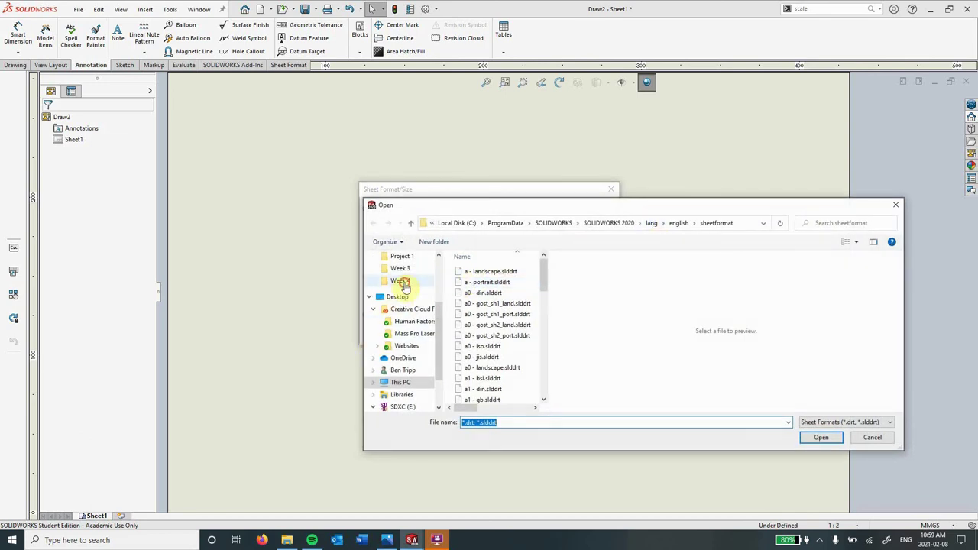
left_click(400, 281)
left_click(651, 222)
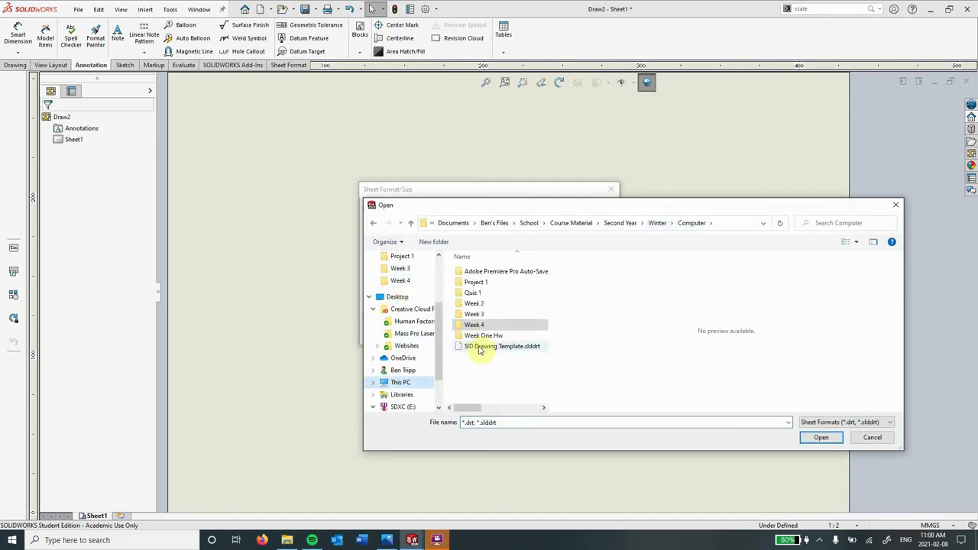
left_click(482, 347)
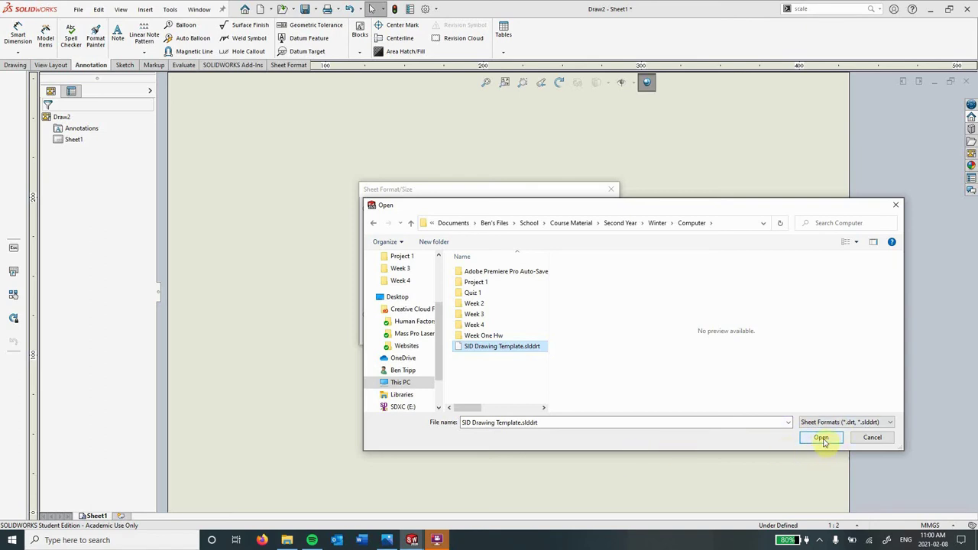
left_click(821, 438)
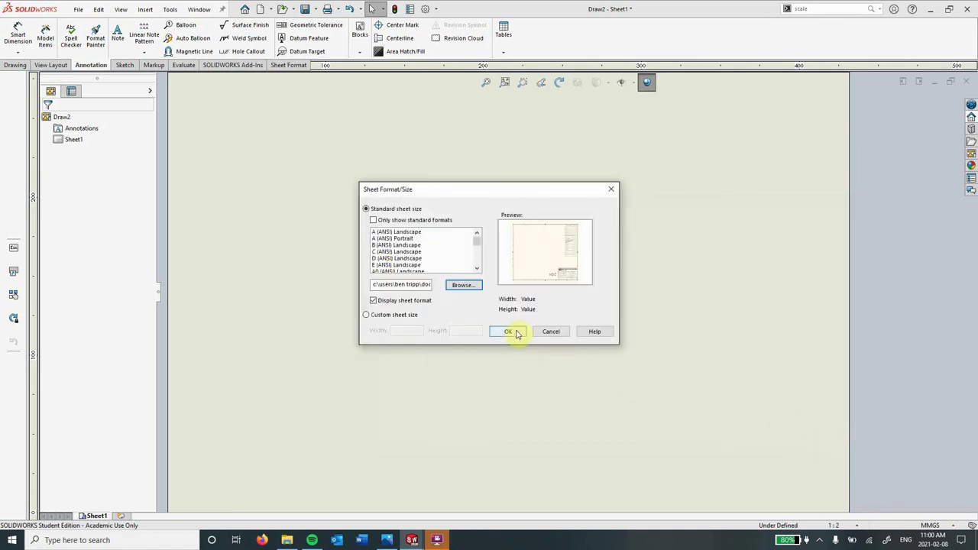
left_click(516, 333)
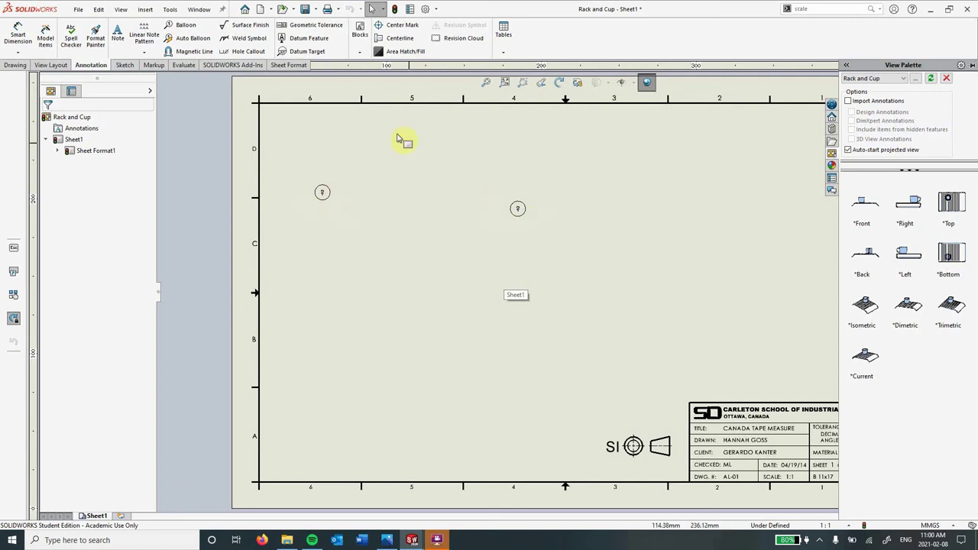
- Remove the two stray balloons from the sheet format and return to editing the sheet
left_click(290, 65)
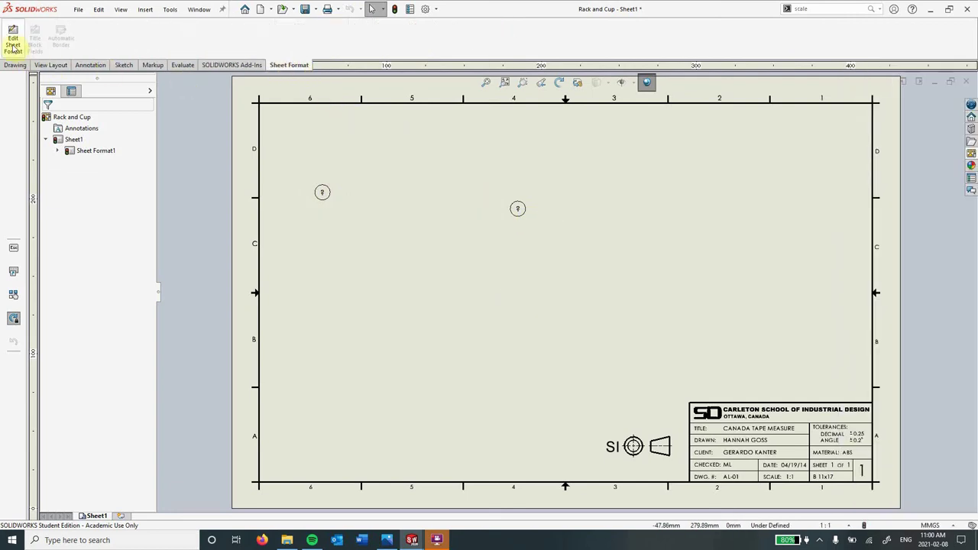
left_click(15, 45)
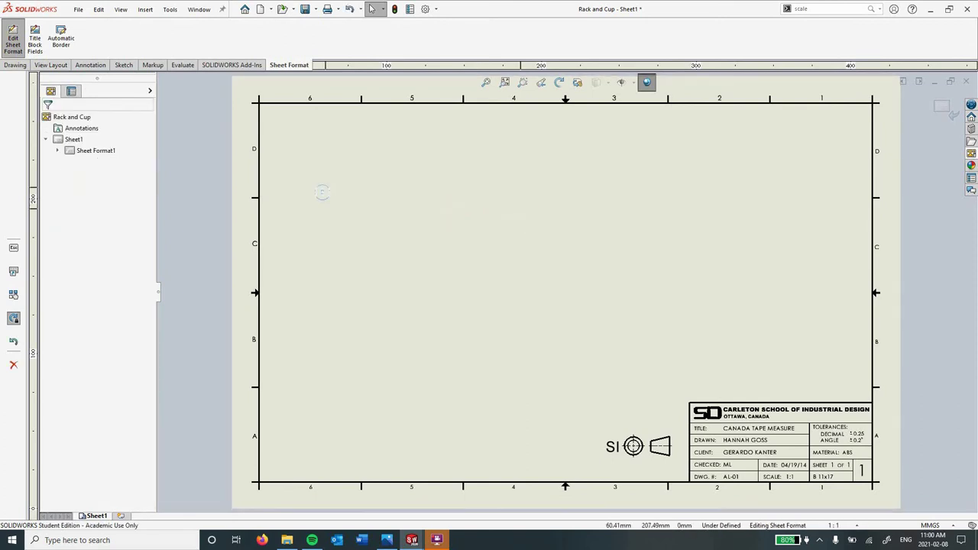
left_click(12, 40)
left_click(17, 65)
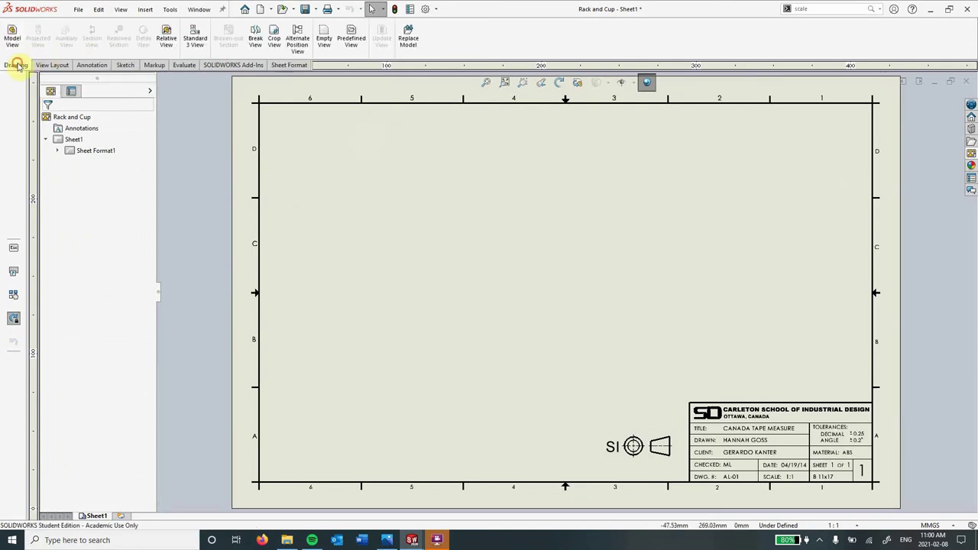
- Choose the Rack and Cup assembly as the view source and refresh its available drawing views
key("z")
key("shift+z")
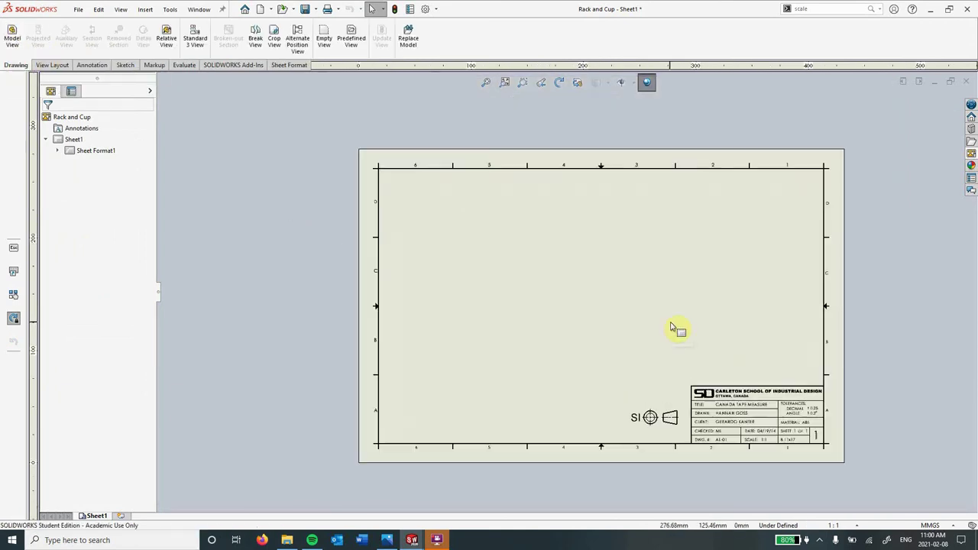
left_click(971, 155)
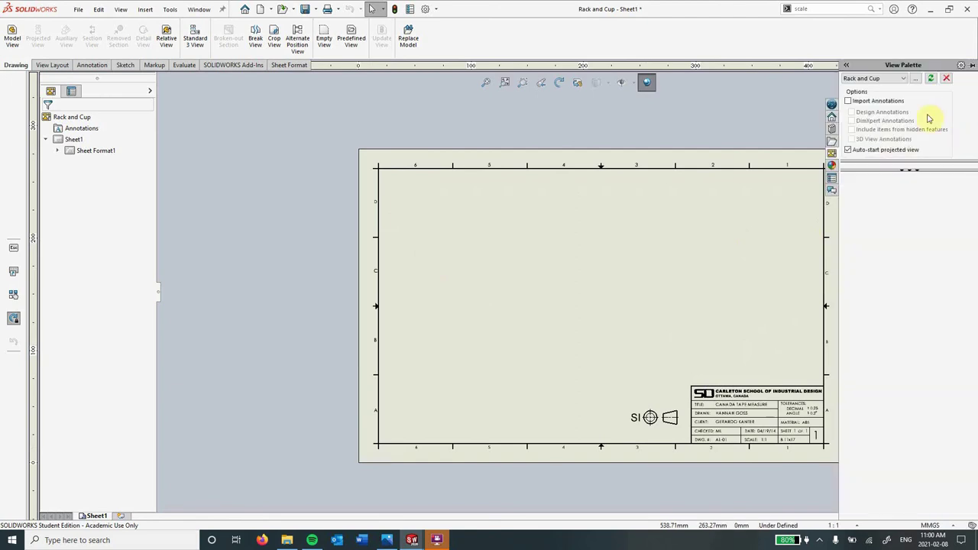
left_click(893, 80)
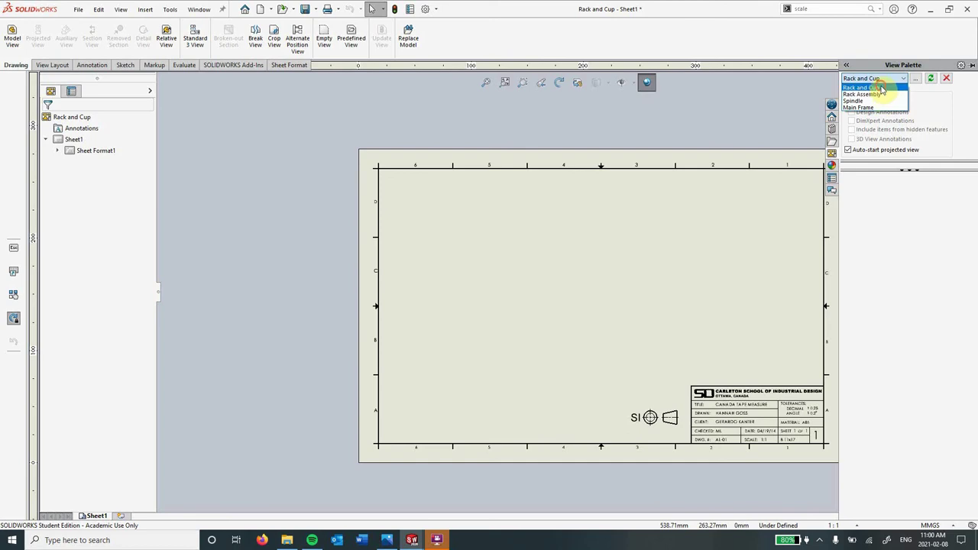
left_click(880, 87)
left_click(932, 79)
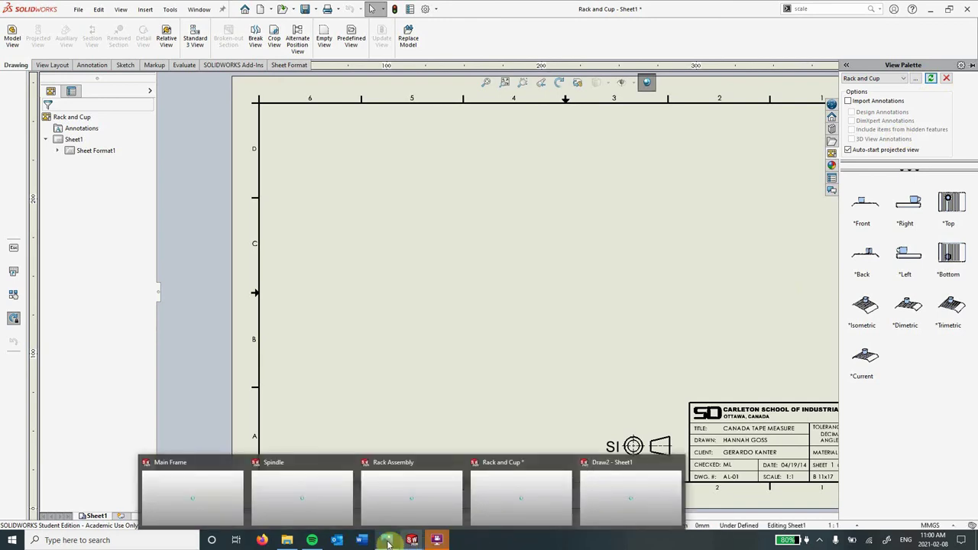
- Following the Rack pg1.jpg reference in Photos, place a Top view in the sheet's upper-left area with a projected front view below it
mouse_move(386, 539)
left_click(375, 472)
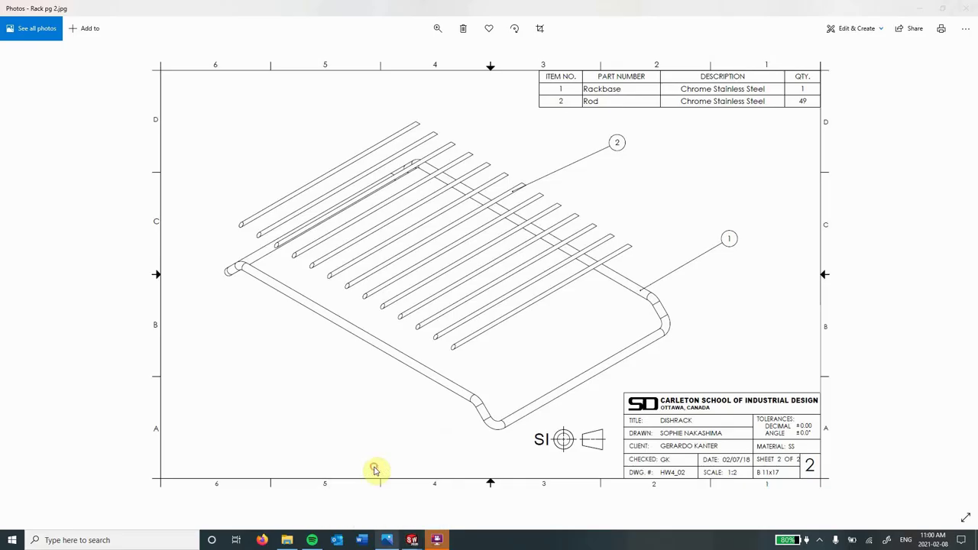
left_click(959, 282)
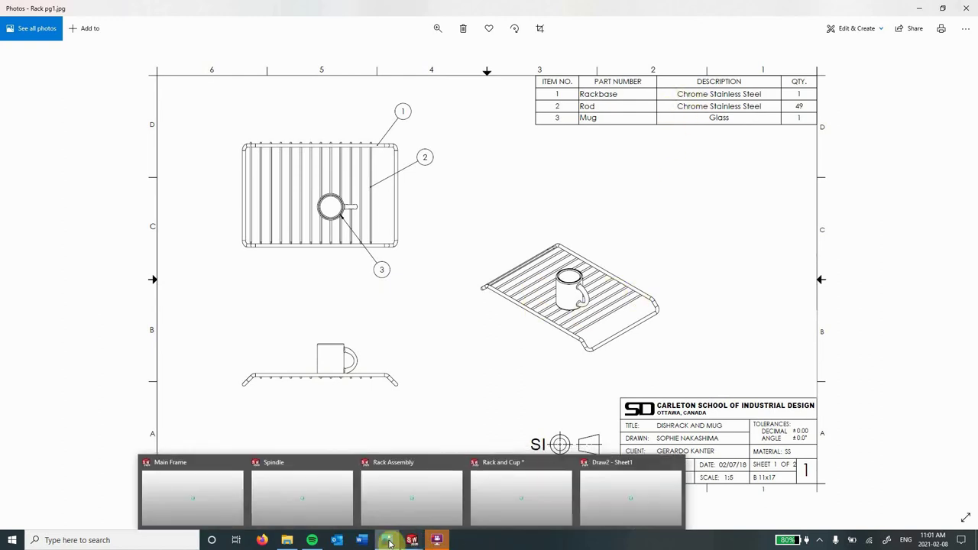
left_click(520, 493)
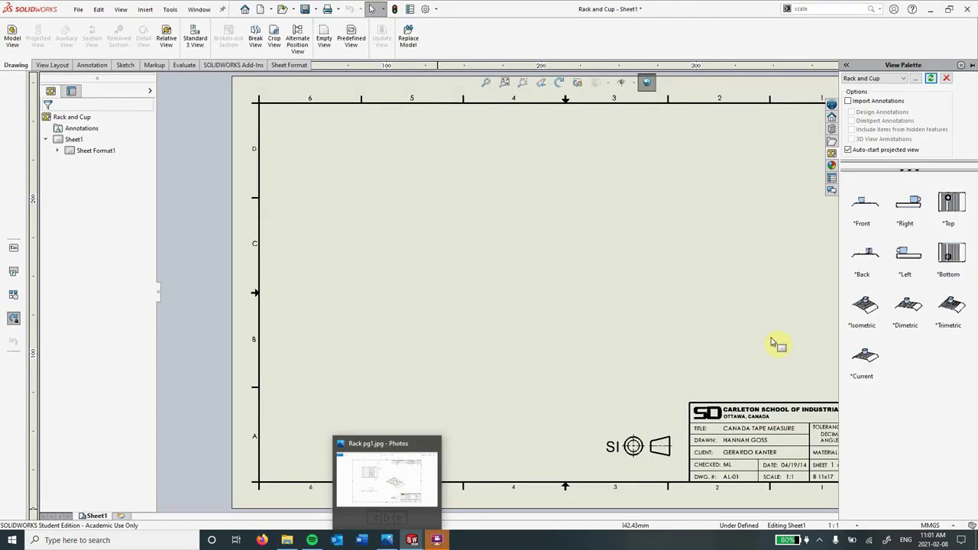
left_click_drag(955, 202, 424, 204)
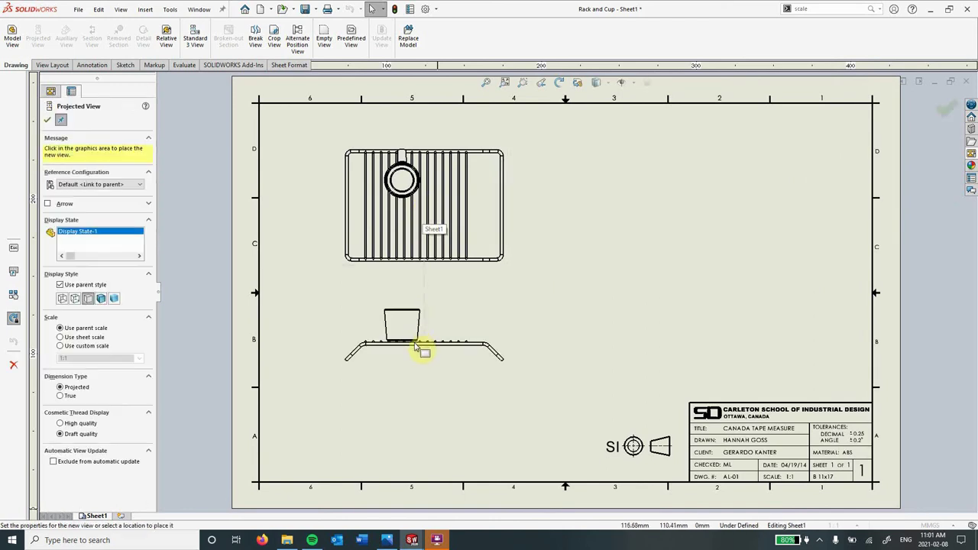
left_click(420, 364)
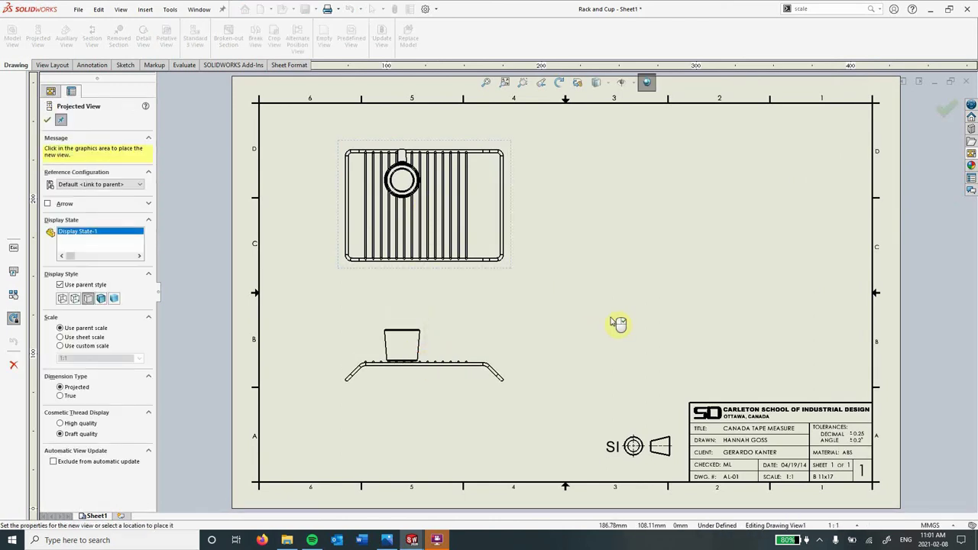
key("Escape")
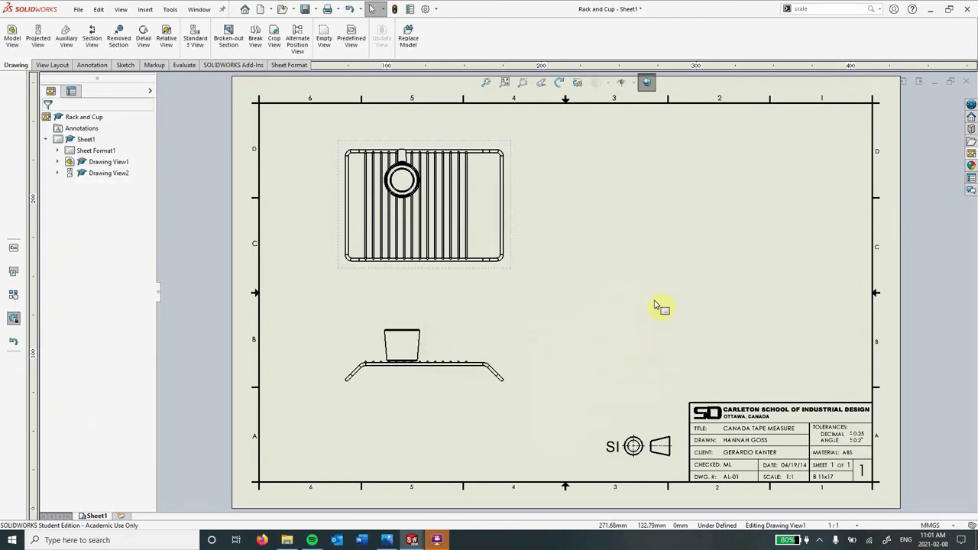
- Place an Isometric view of the assembly on the sheet, to the right of the top view, and select it
left_click(972, 153)
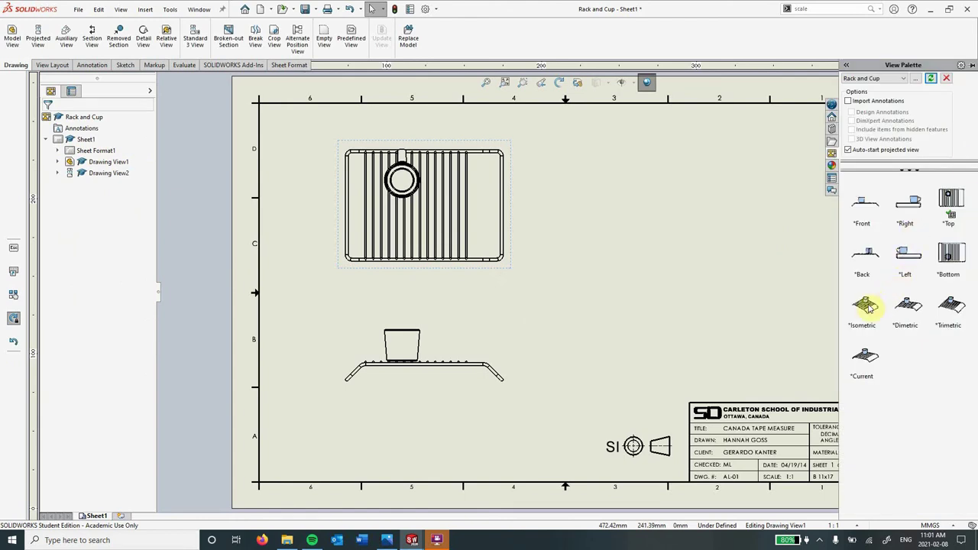
left_click_drag(865, 307, 707, 254)
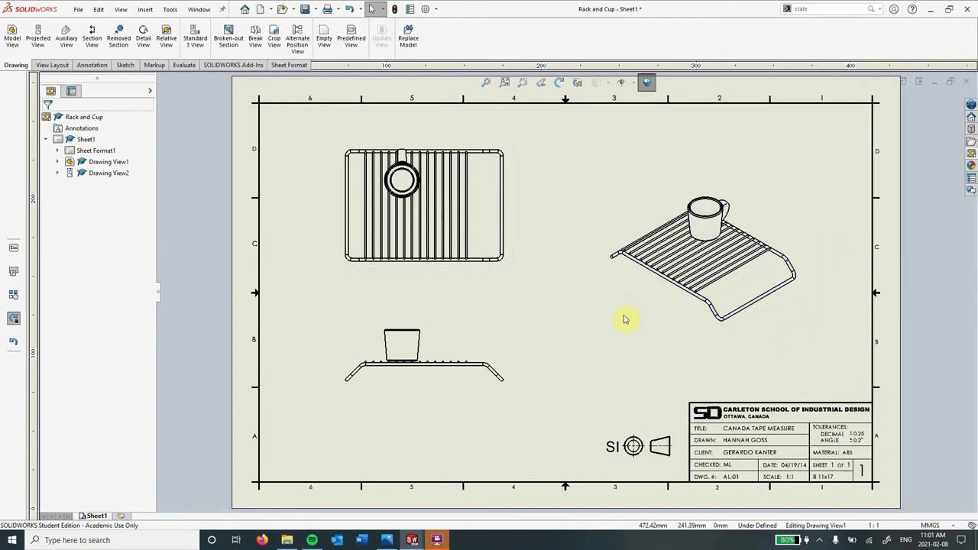
mouse_move(387, 543)
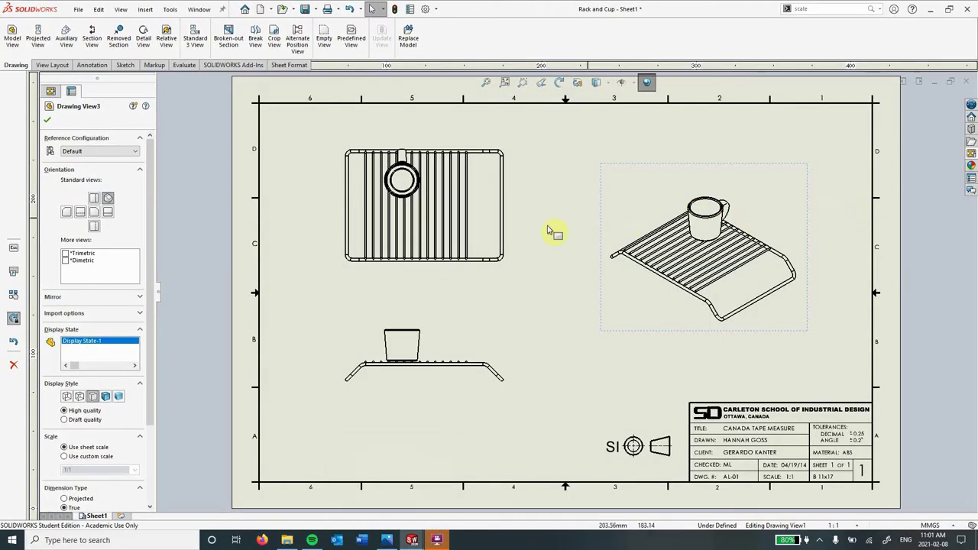
left_click(554, 233)
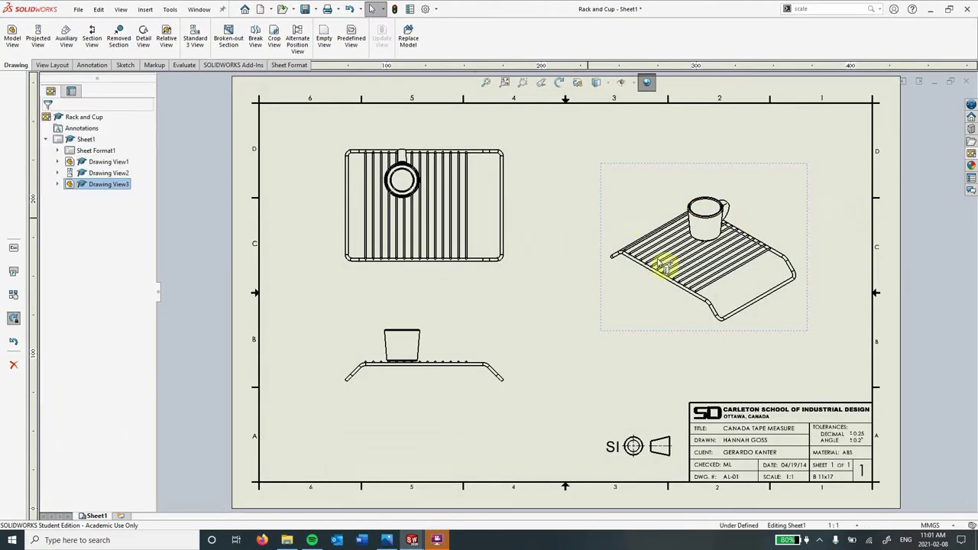
left_click(646, 330)
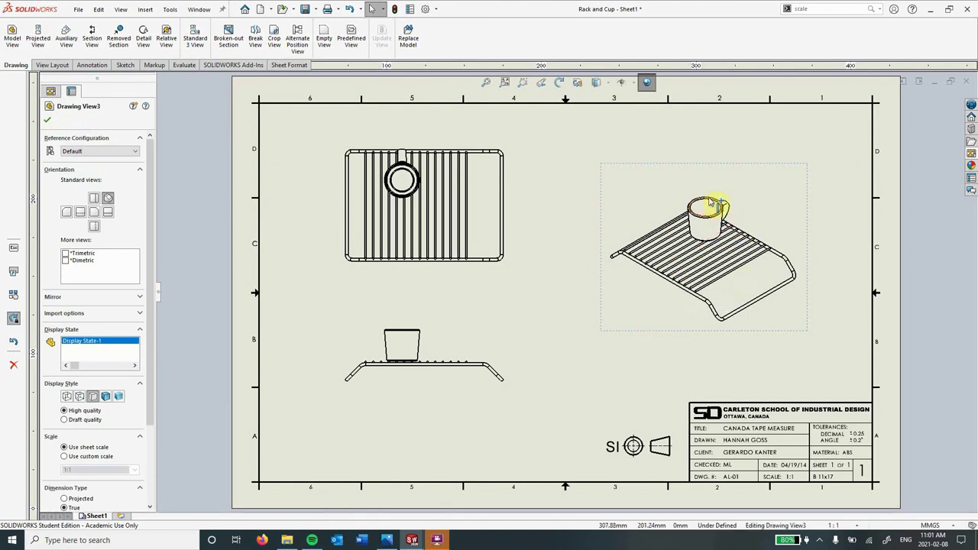